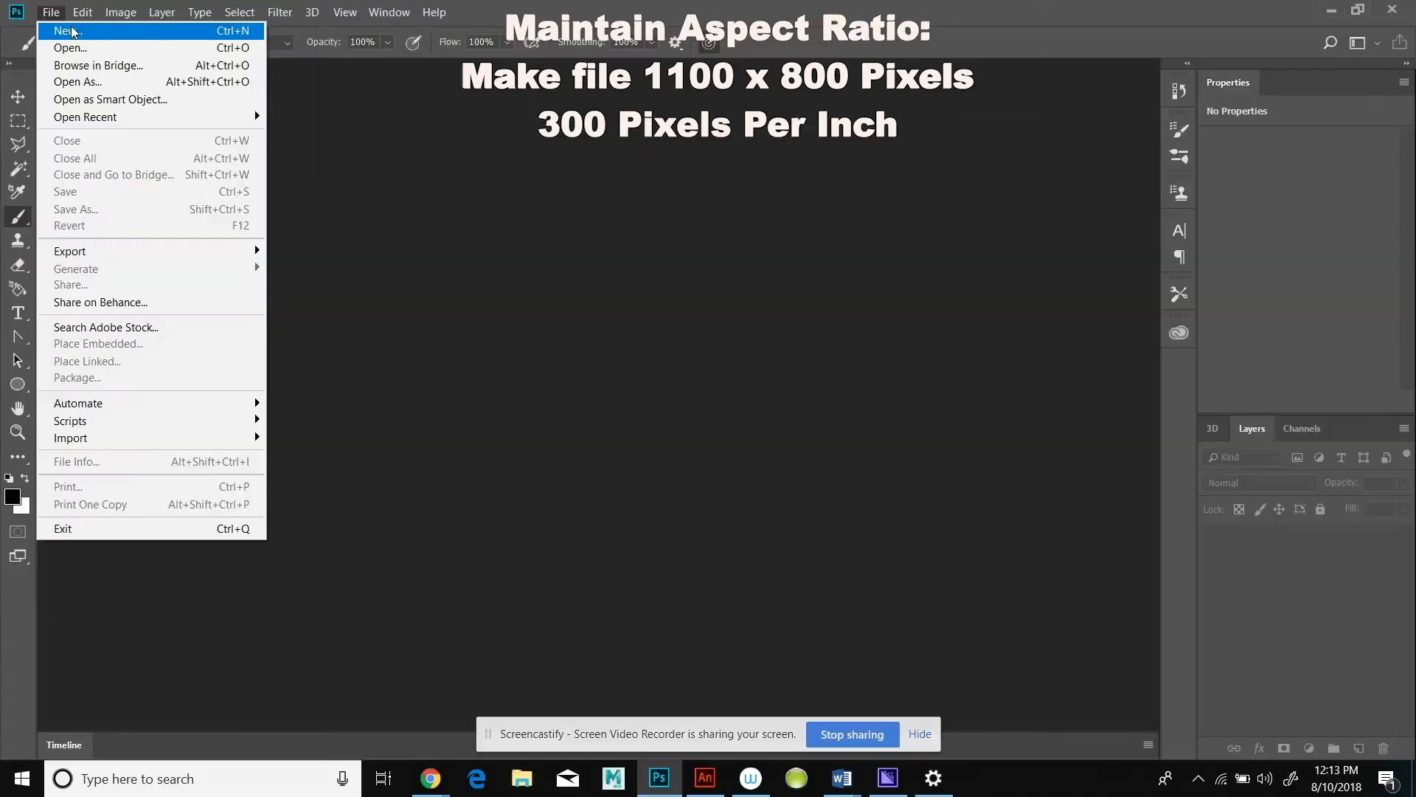
# Step: Create a new 1100 x 800 pixel document at 300 pixels/inch in RGB Color with a white background
pyautogui.click(63, 32)
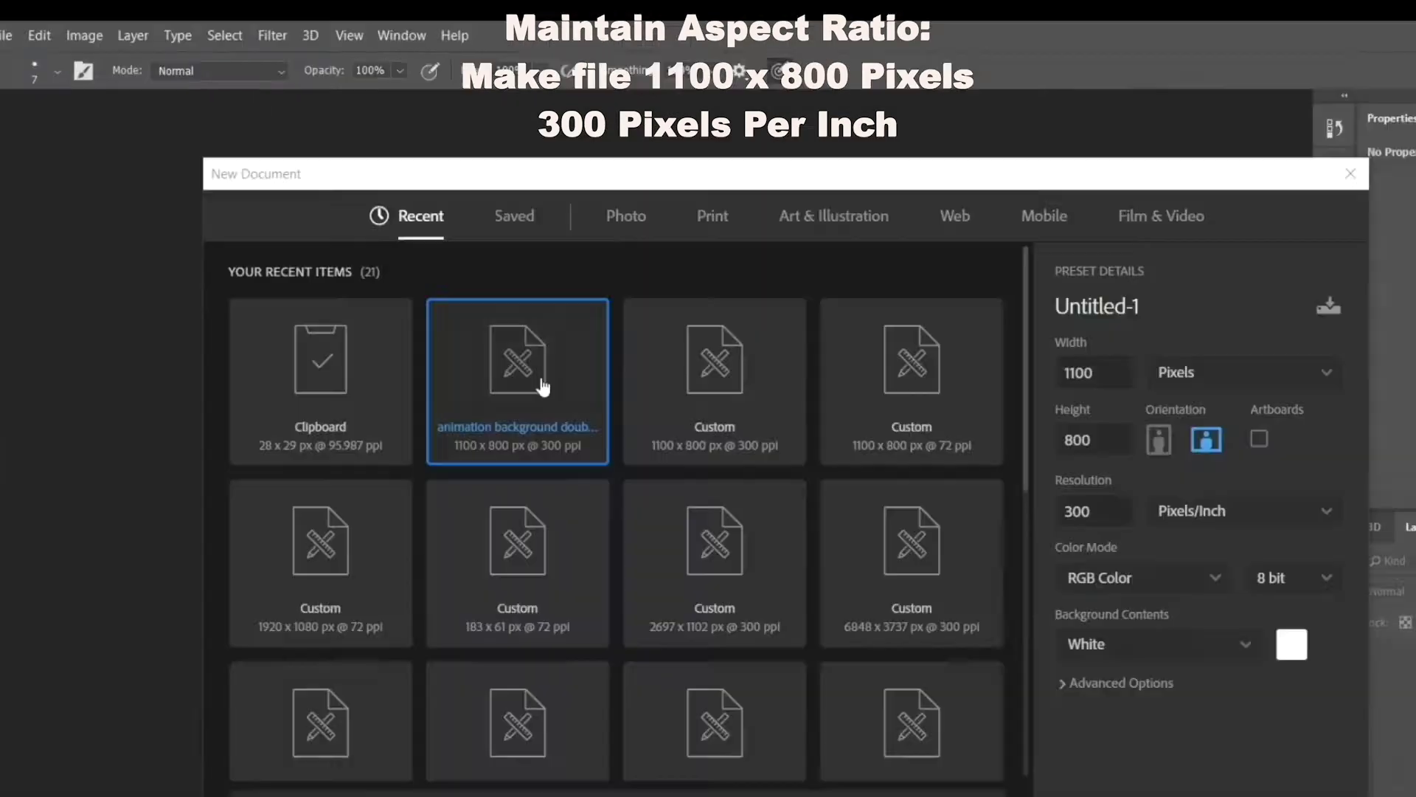
pyautogui.click(1204, 796)
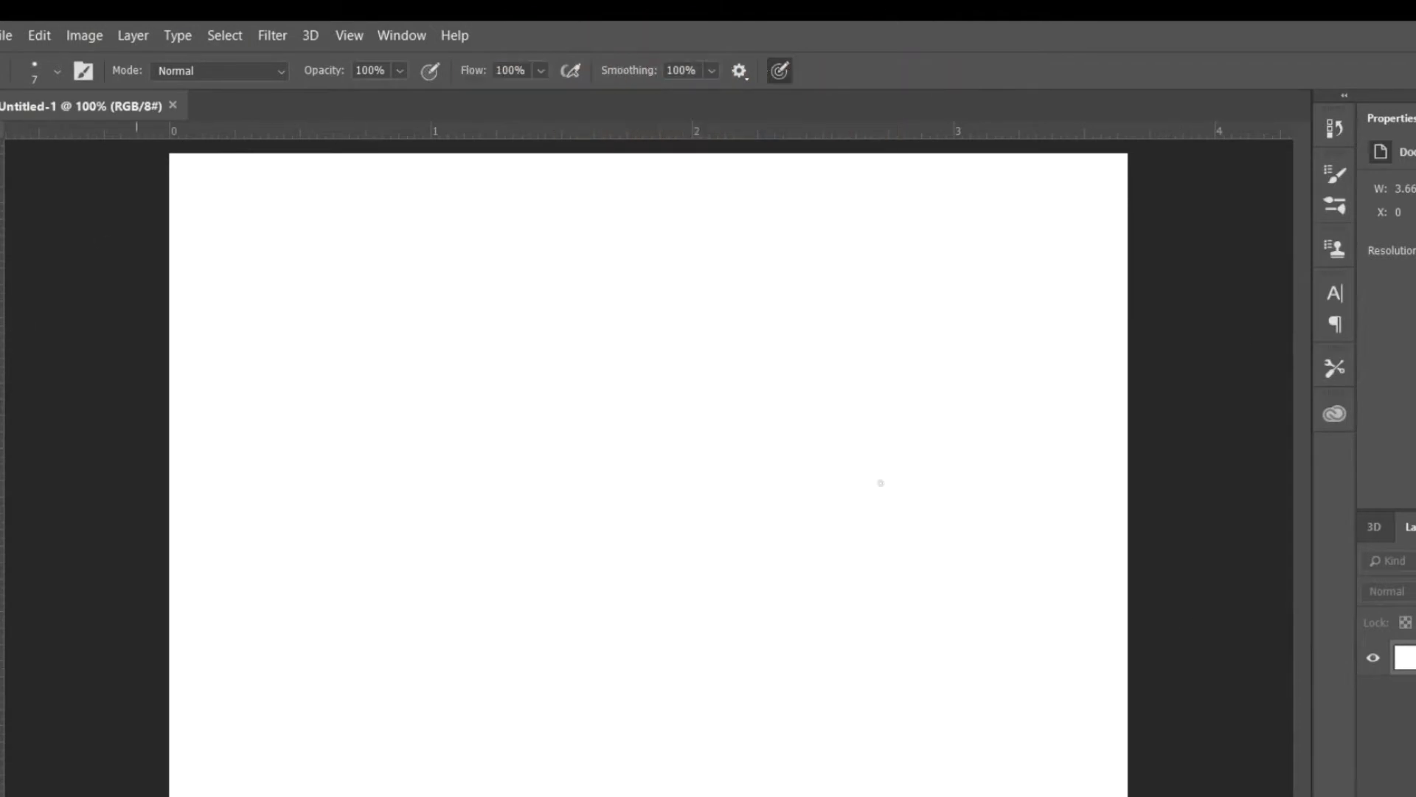
# Step: Add a new layer named "city scape" above the background
pyautogui.click(137, 35)
pyautogui.moveTo(152, 54)
pyautogui.click(440, 56)
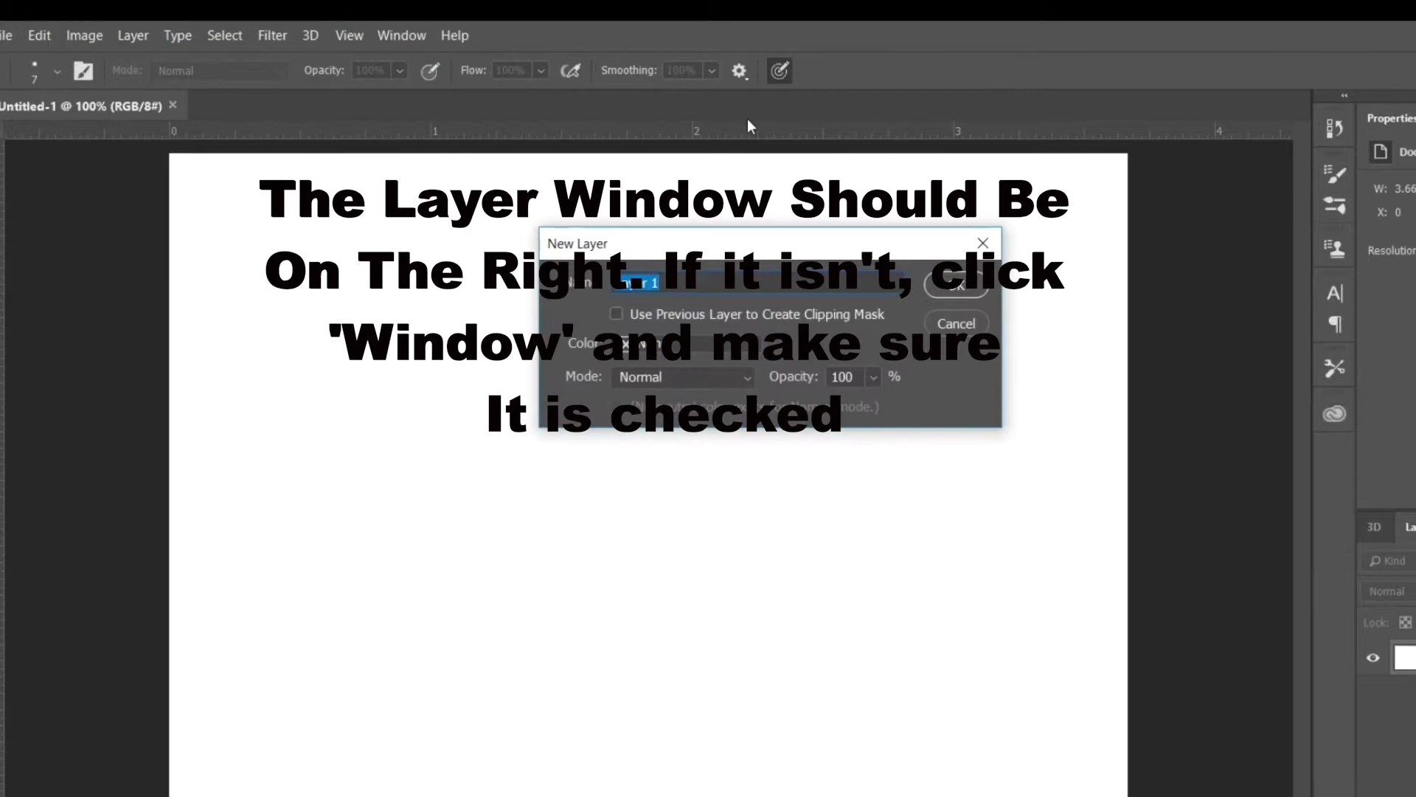
pyautogui.write('Cityscape')
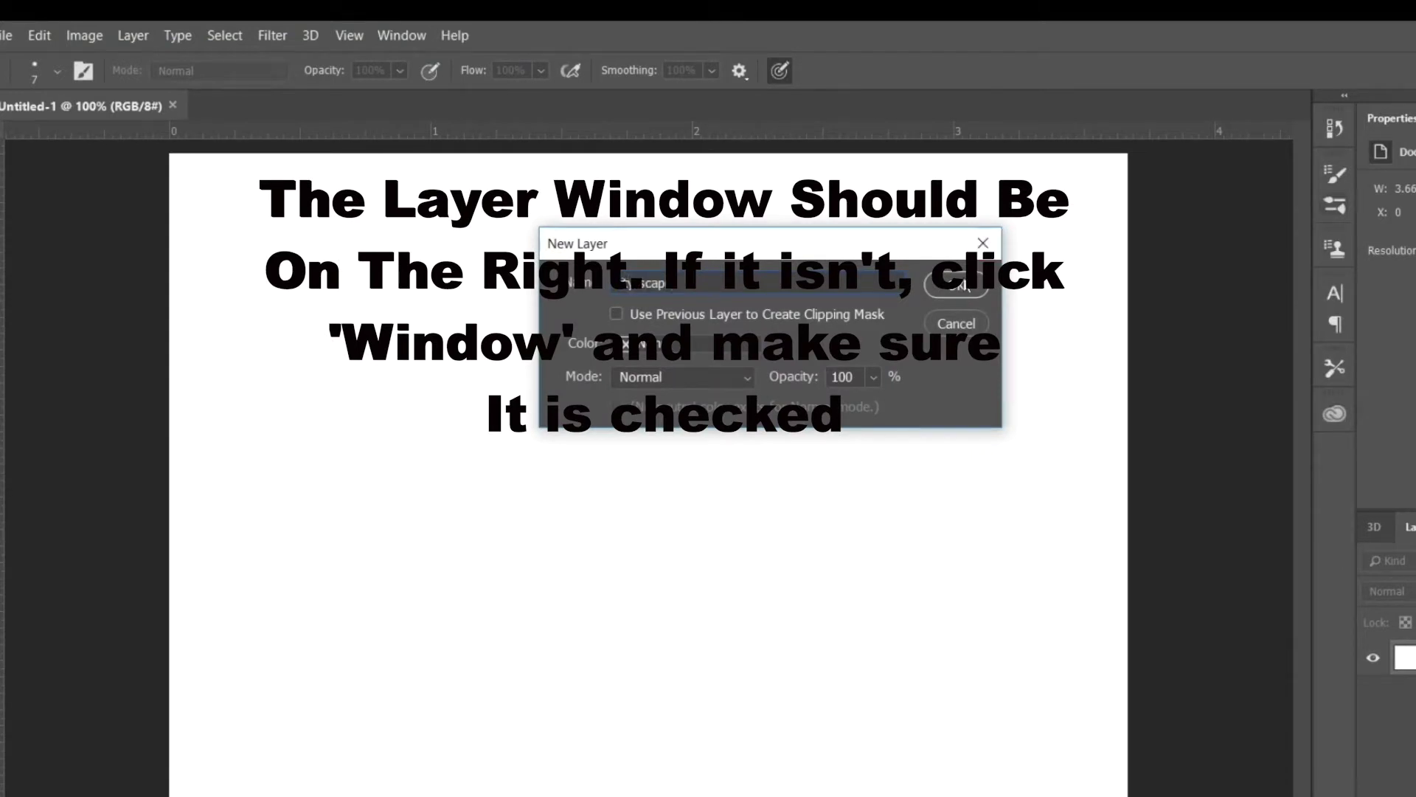
pyautogui.write('e')
pyautogui.click(957, 286)
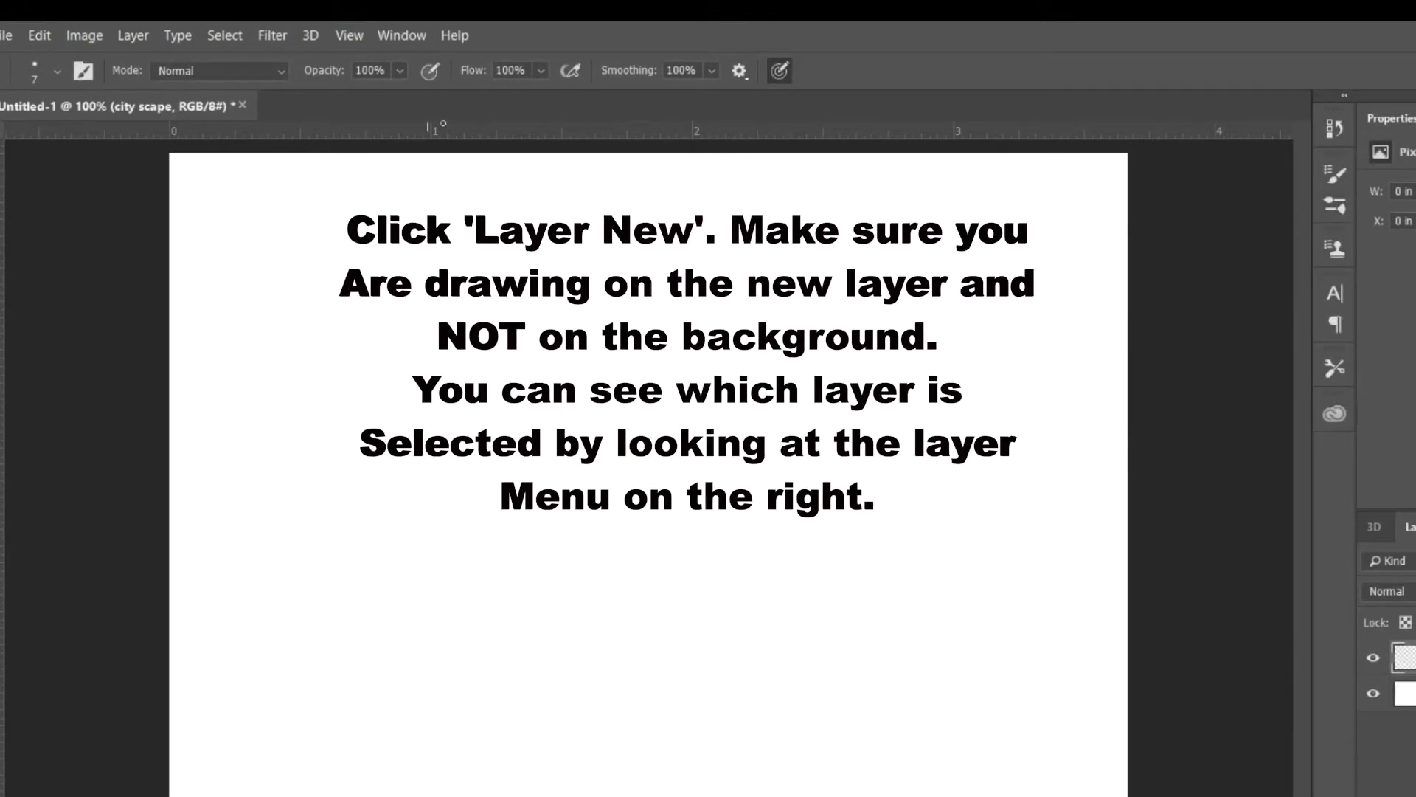
# Step: Hide the Layers panel and show it again
pyautogui.click(402, 36)
pyautogui.click(445, 457)
pyautogui.click(402, 35)
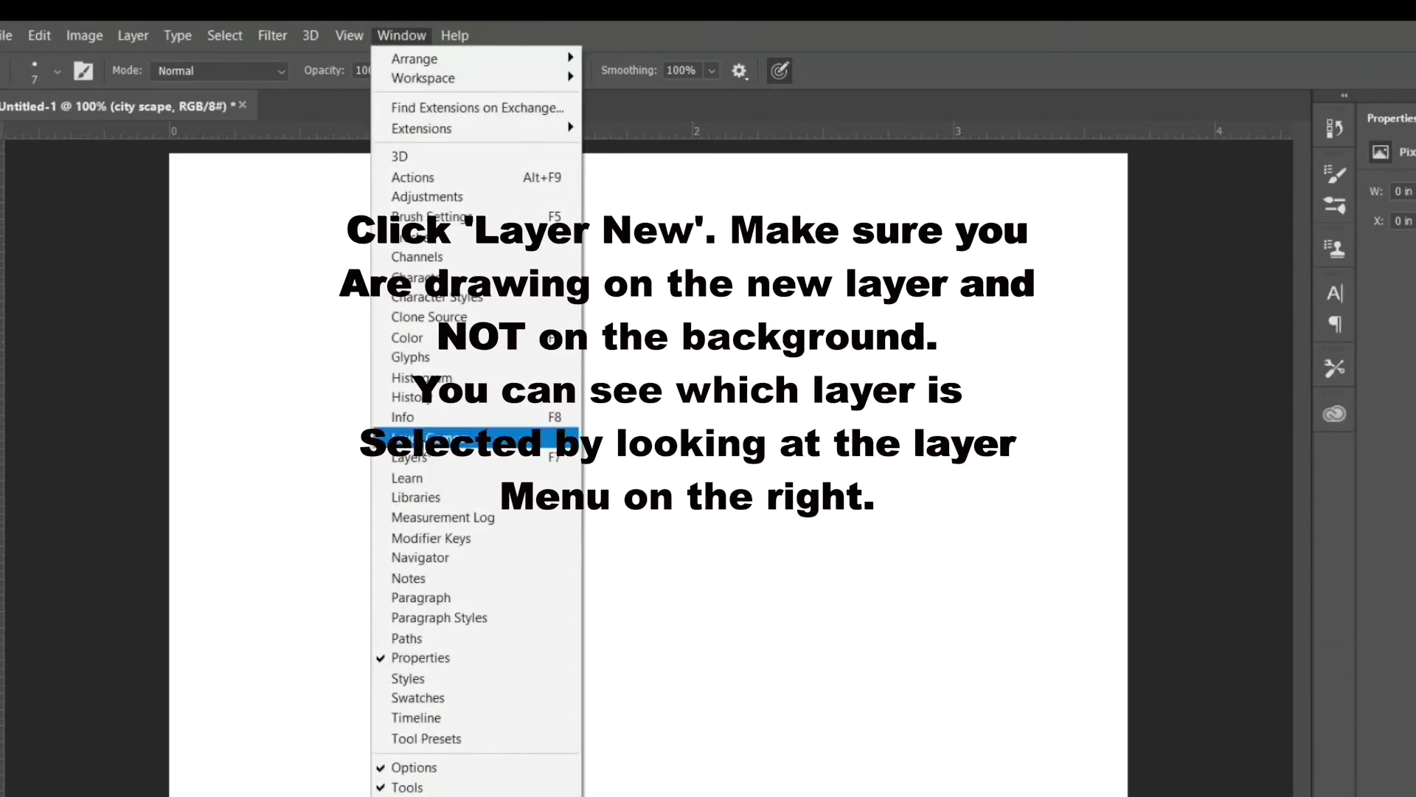
pyautogui.click(444, 457)
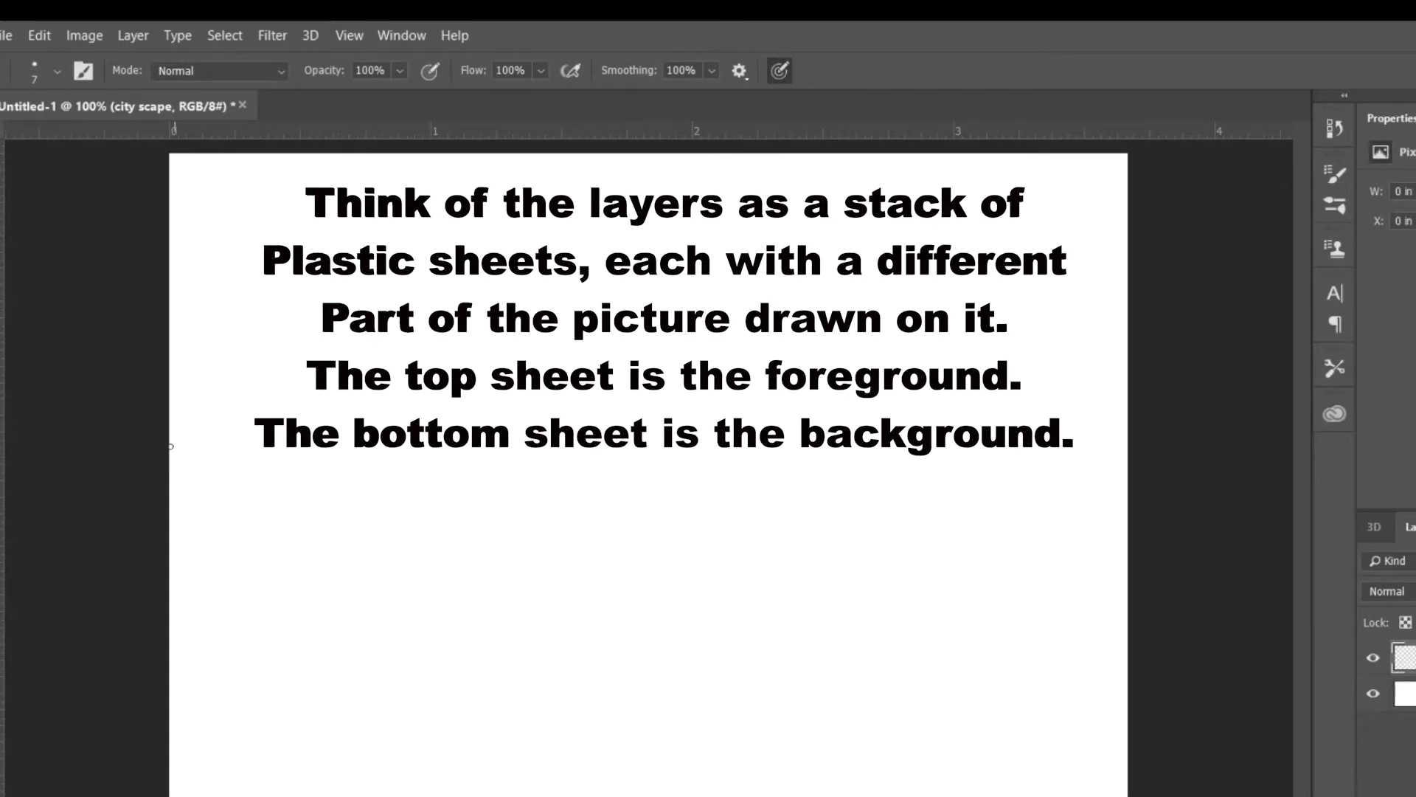
# Step: Draw a stepped roofline in straight black brush lines from the canvas's left edge, undoing the stray freehand curve
pyautogui.keyDown('shift'); pyautogui.click(287, 451); pyautogui.keyUp('shift')
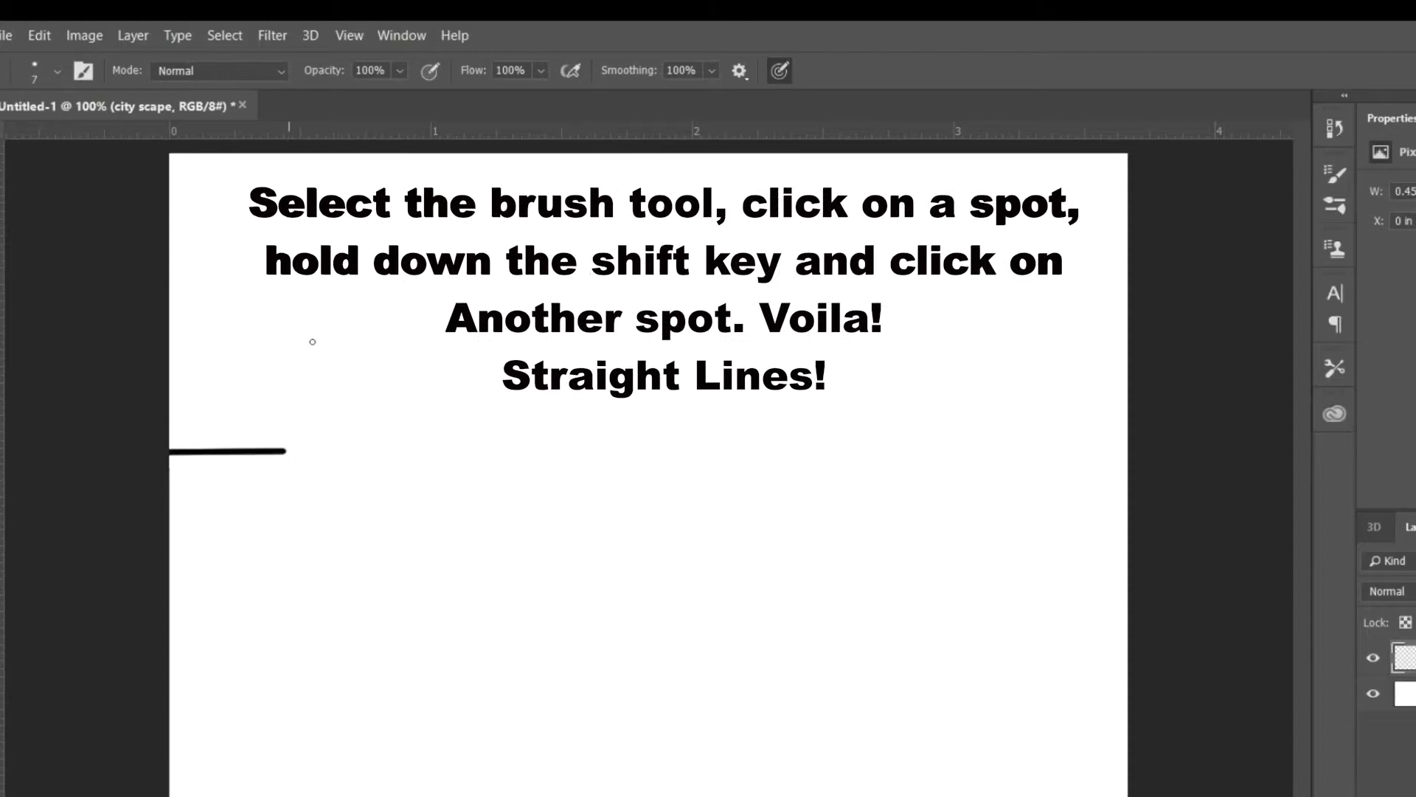
pyautogui.keyDown('shift'); pyautogui.click(277, 323); pyautogui.keyUp('shift')
pyautogui.keyDown('shift'); pyautogui.click(414, 323); pyautogui.keyUp('shift')
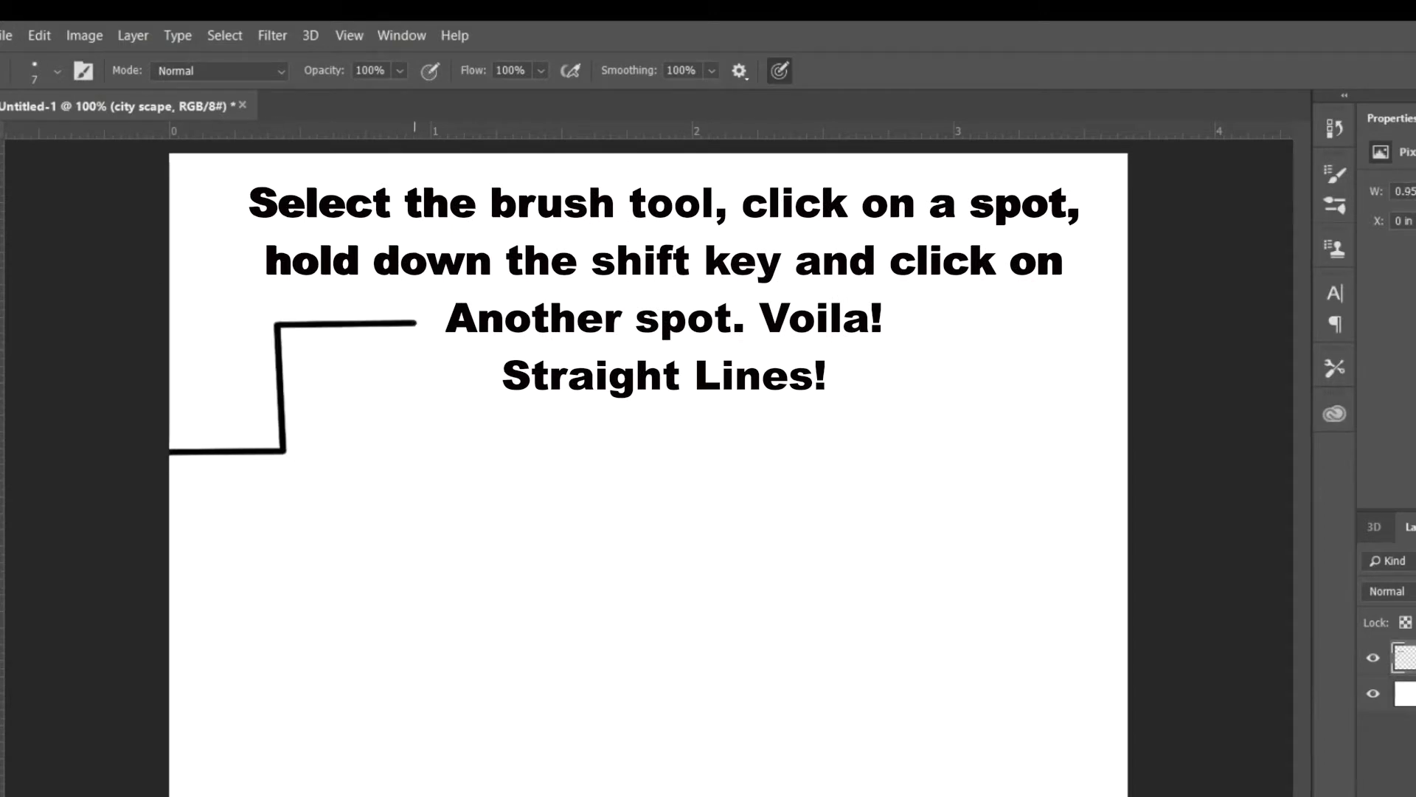
pyautogui.keyDown('shift'); pyautogui.click(414, 249); pyautogui.keyUp('shift')
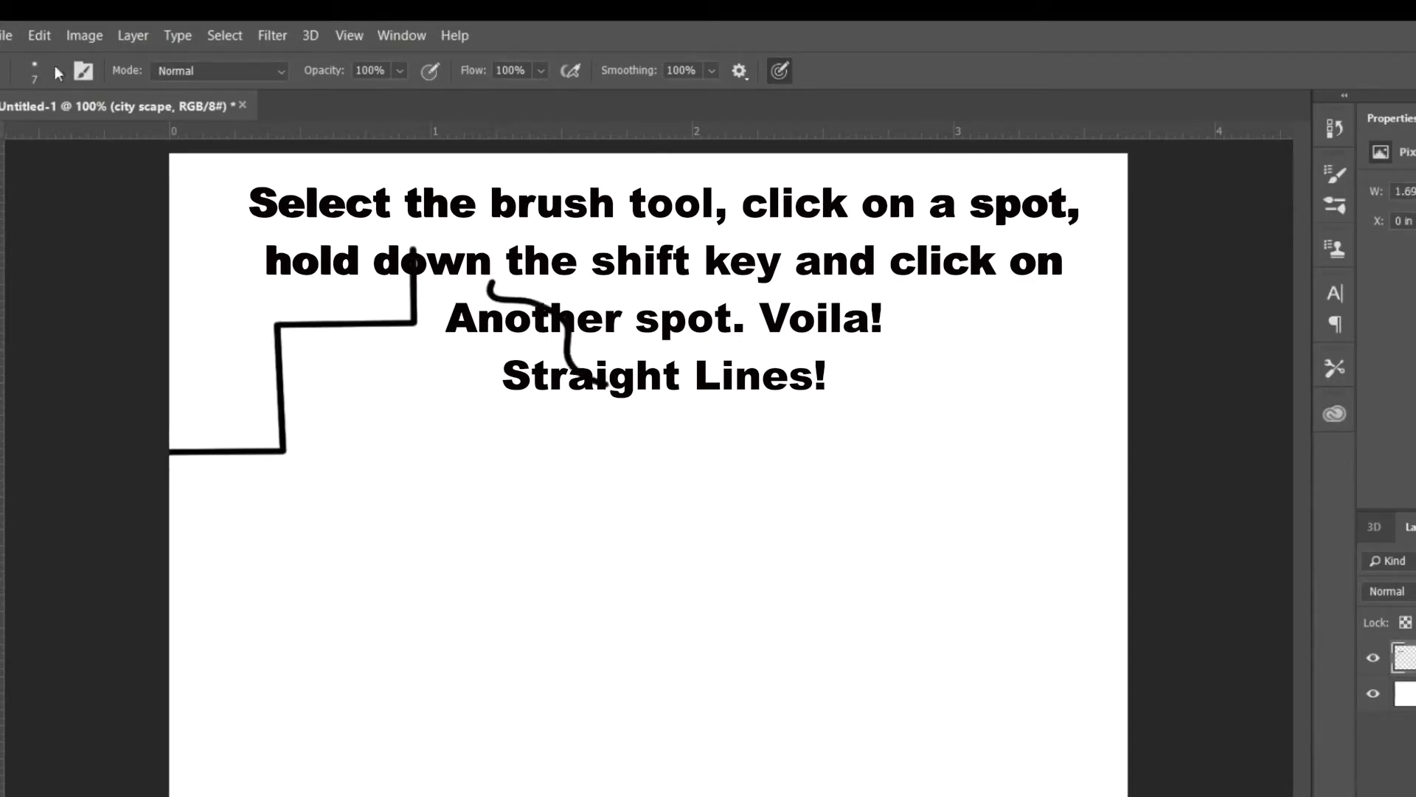
pyautogui.click(39, 35)
pyautogui.click(94, 96)
pyautogui.keyDown('shift'); pyautogui.click(490, 247); pyautogui.keyUp('shift')
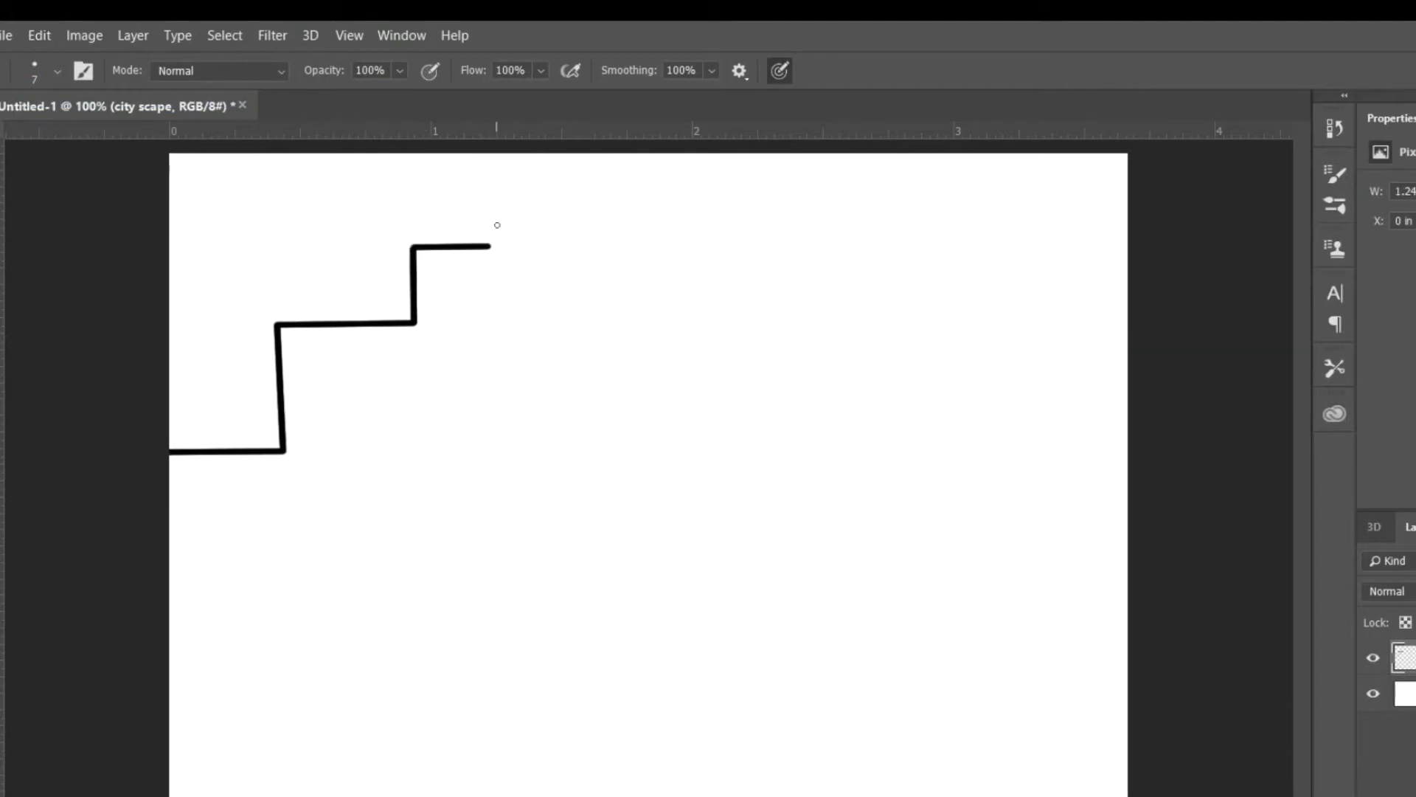
# Step: Continue the roofline with a tall flat-topped tower, a flat-bottomed gap and the stepped side of a second tower
pyautogui.keyDown('shift'); pyautogui.click(495, 185); pyautogui.keyUp('shift')
pyautogui.keyDown('shift'); pyautogui.click(559, 189); pyautogui.keyUp('shift')
pyautogui.keyDown('shift'); pyautogui.click(503, 439); pyautogui.keyUp('shift')
pyautogui.keyDown('shift'); pyautogui.click(630, 437); pyautogui.keyUp('shift')
pyautogui.keyDown('shift'); pyautogui.click(596, 301); pyautogui.keyUp('shift')
pyautogui.keyDown('shift'); pyautogui.click(628, 244); pyautogui.keyUp('shift')
pyautogui.keyDown('shift'); pyautogui.click(670, 184); pyautogui.keyUp('shift')
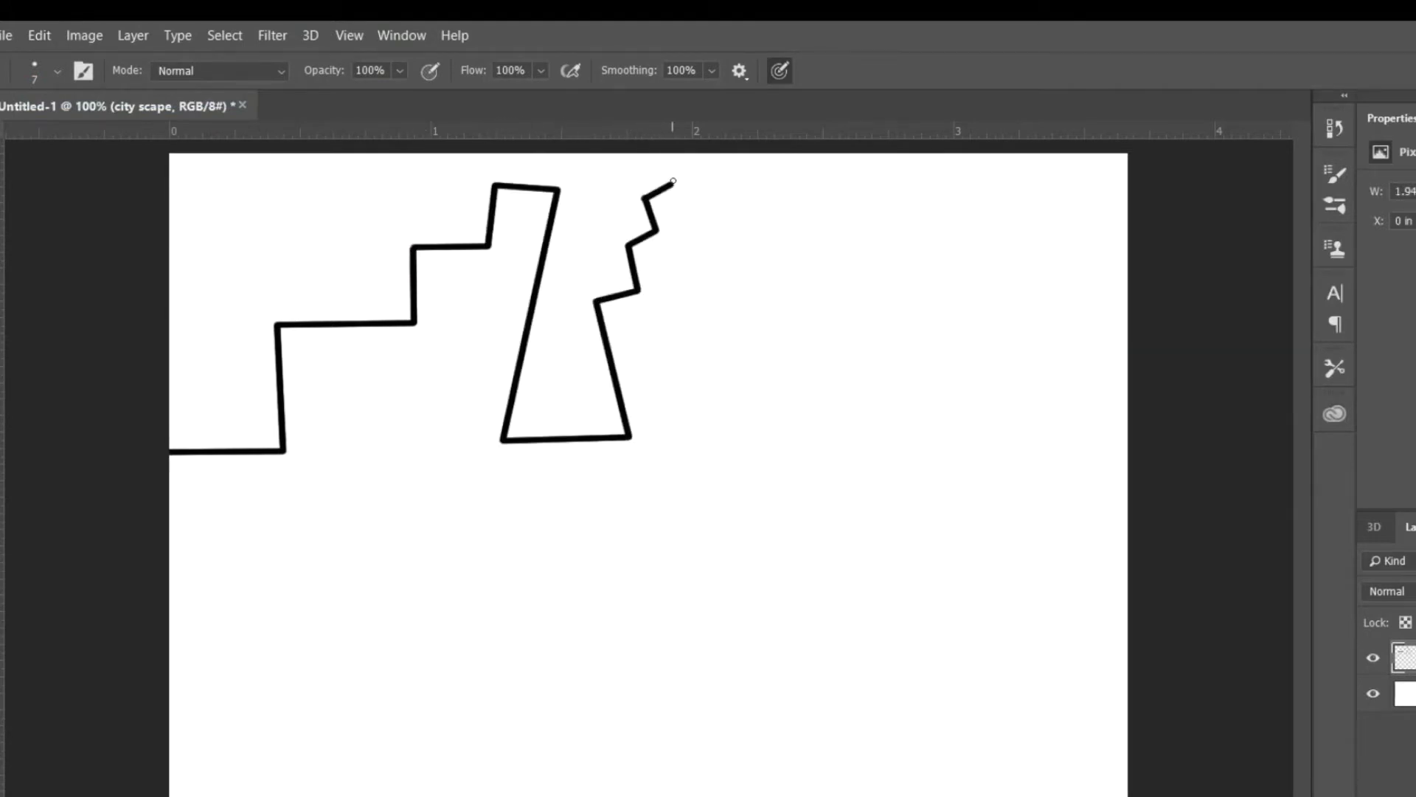
# Step: Extend the roofline in zigzag peaks and a stepped tower up to the canvas's right edge
pyautogui.keyDown('shift'); pyautogui.click(727, 285); pyautogui.keyUp('shift')
pyautogui.keyDown('shift'); pyautogui.click(819, 339); pyautogui.keyUp('shift')
pyautogui.keyDown('shift'); pyautogui.click(880, 289); pyautogui.keyUp('shift')
pyautogui.keyDown('shift'); pyautogui.click(973, 419); pyautogui.keyUp('shift')
pyautogui.keyDown('shift'); pyautogui.click(980, 273); pyautogui.keyUp('shift')
pyautogui.keyDown('shift'); pyautogui.click(1011, 215); pyautogui.keyUp('shift')
pyautogui.keyDown('shift'); pyautogui.click(1038, 188); pyautogui.keyUp('shift')
pyautogui.keyDown('shift'); pyautogui.click(1066, 247); pyautogui.keyUp('shift')
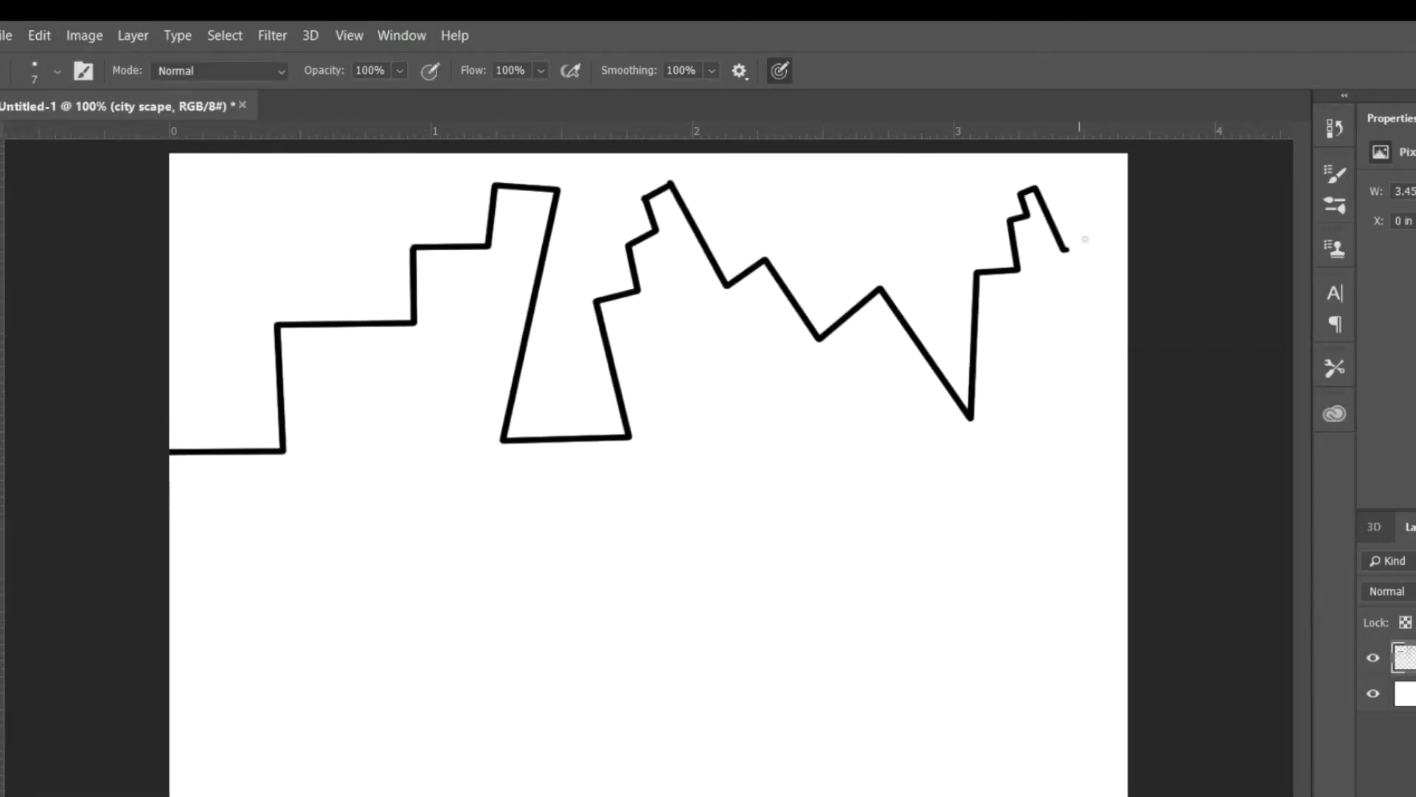
pyautogui.keyDown('shift'); pyautogui.click(1102, 232); pyautogui.keyUp('shift')
pyautogui.keyDown('shift'); pyautogui.click(1132, 310); pyautogui.keyUp('shift')
# Step: Add side faces to the buildings and freehand arched and oval windows with inner curves
pyautogui.keyDown('shift'); pyautogui.click(392, 265); pyautogui.keyUp('shift')
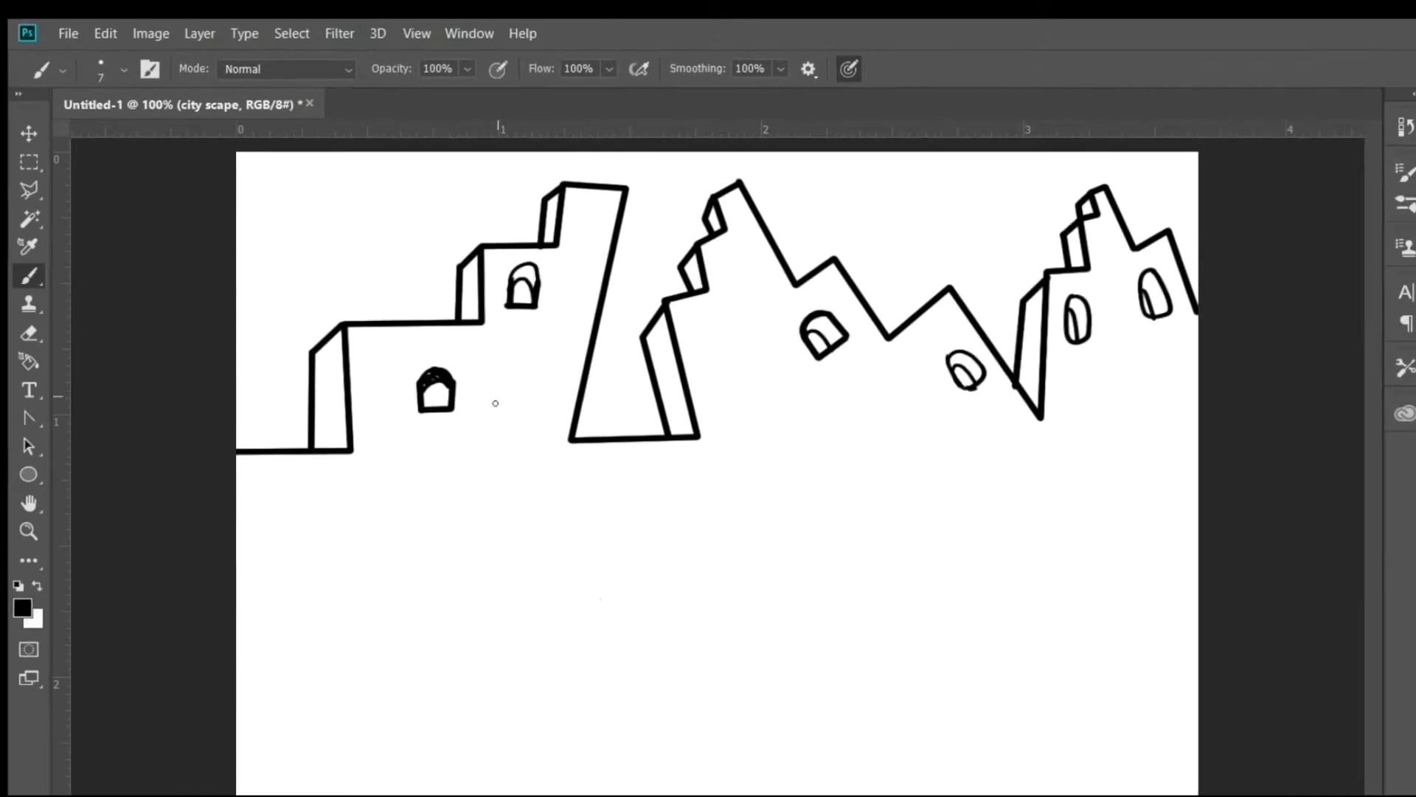
pyautogui.moveTo(495, 402); pyautogui.dragTo(495, 416)
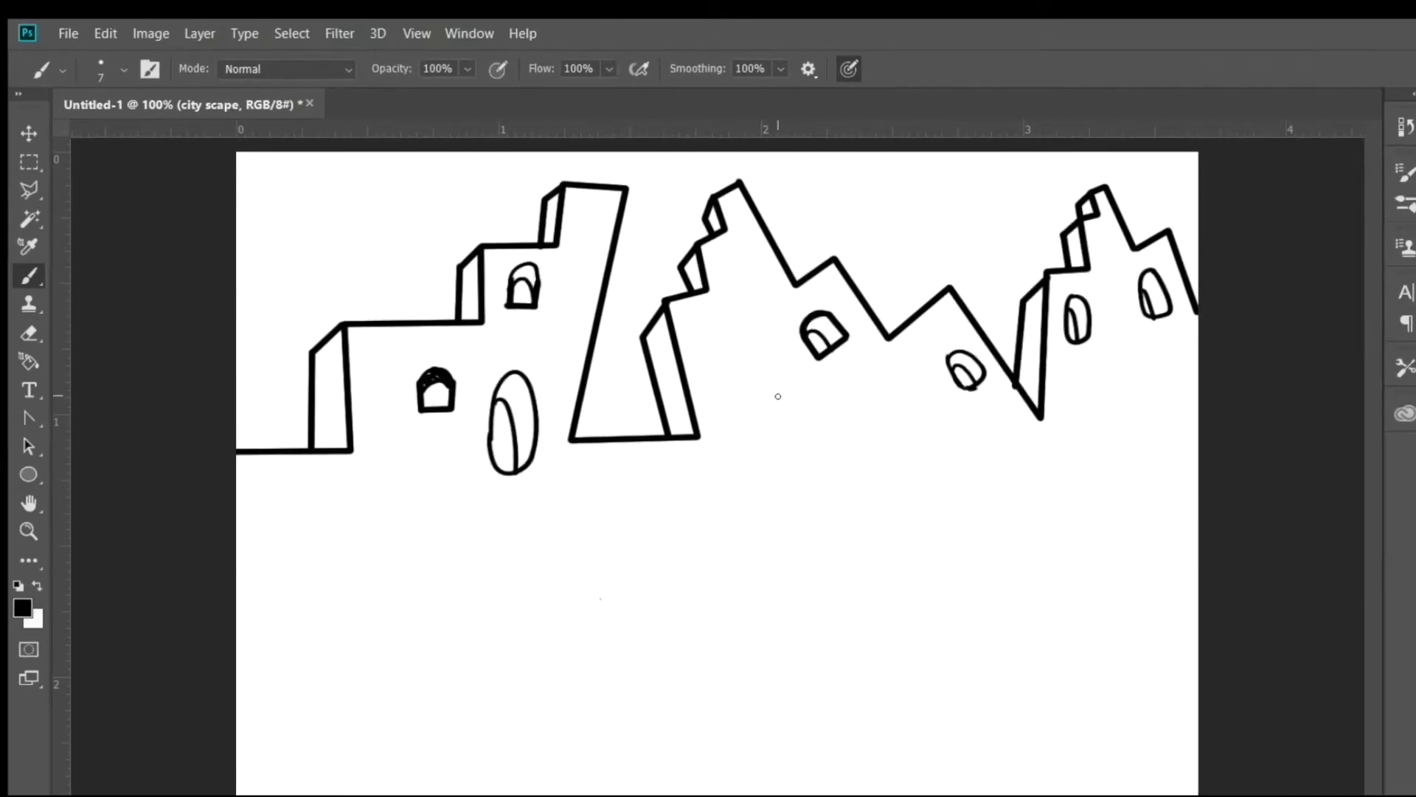
pyautogui.moveTo(748, 398); pyautogui.dragTo(748, 405)
pyautogui.moveTo(749, 395); pyautogui.dragTo(773, 451)
pyautogui.moveTo(1144, 292); pyautogui.dragTo(1151, 315)
# Step: Draw the left part of a second, lower roofline with a stepped tower in straight brush lines
pyautogui.click(238, 593)
pyautogui.keyDown('shift'); pyautogui.click(338, 594); pyautogui.keyUp('shift')
pyautogui.click(238, 592)
pyautogui.keyDown('shift'); pyautogui.click(337, 593); pyautogui.keyUp('shift')
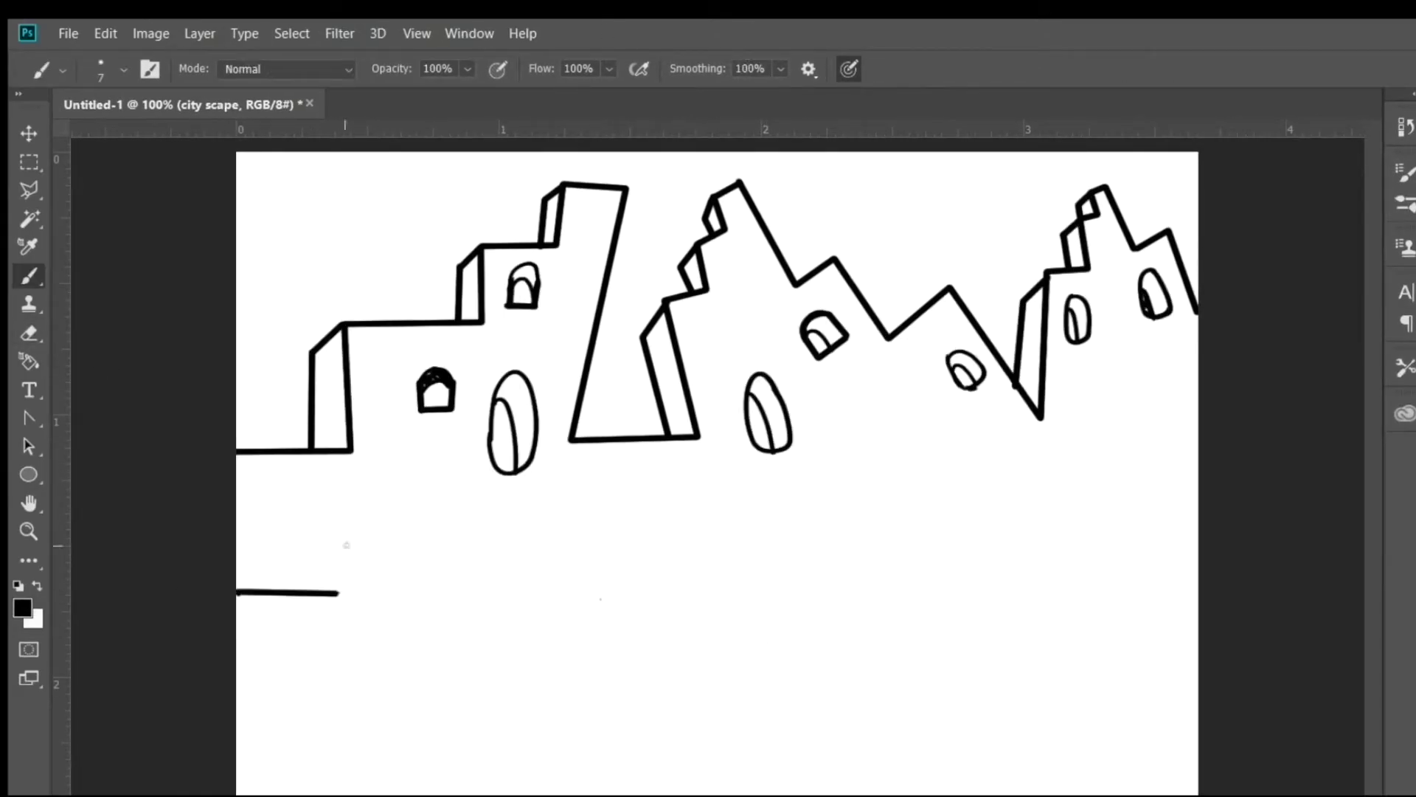
pyautogui.keyDown('shift'); pyautogui.click(455, 558); pyautogui.keyUp('shift')
pyautogui.keyDown('shift'); pyautogui.click(524, 550); pyautogui.keyUp('shift')
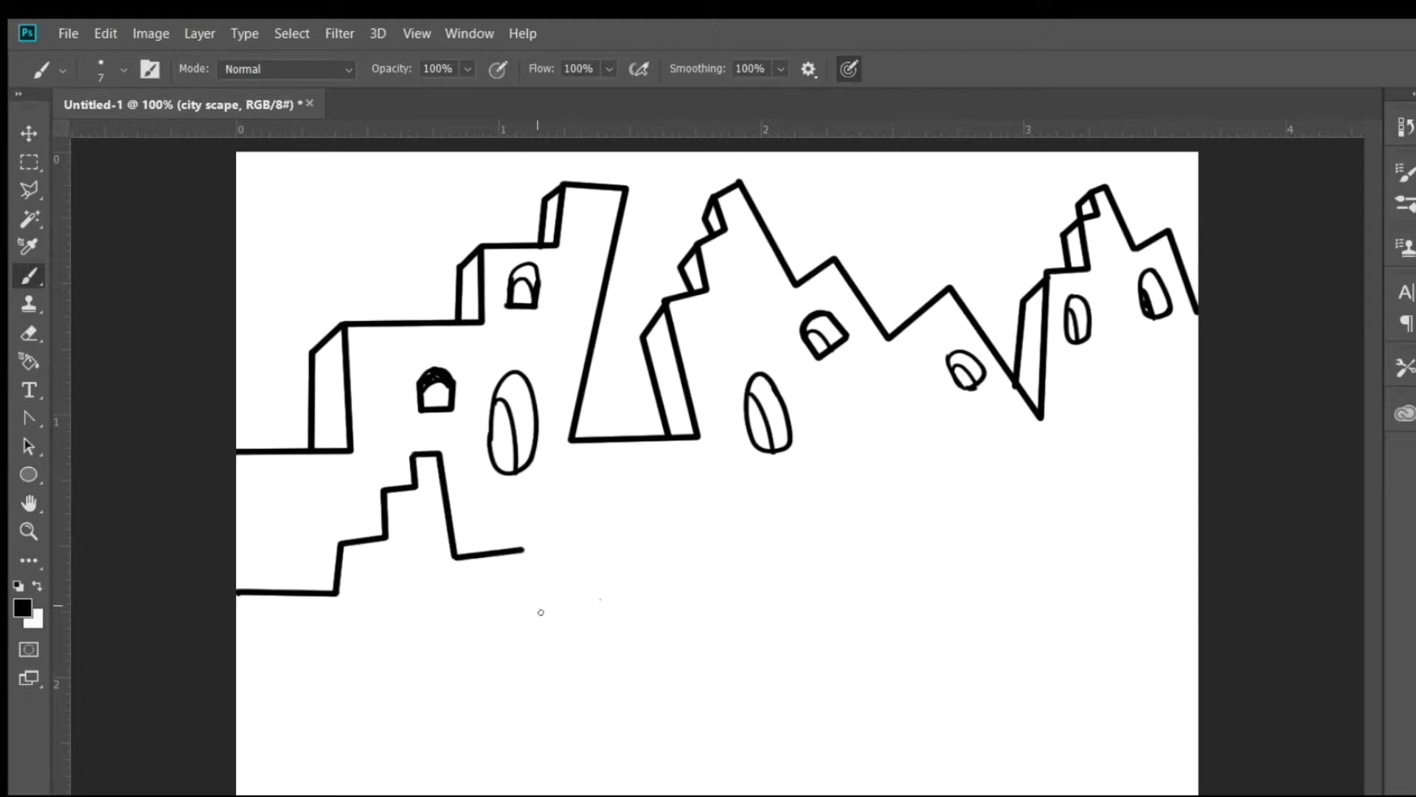
# Step: Continue the lower roofline with a second stepped tower and start a rounded window beneath it
pyautogui.keyDown('shift'); pyautogui.click(591, 517); pyautogui.keyUp('shift')
pyautogui.keyDown('shift'); pyautogui.click(622, 507); pyautogui.keyUp('shift')
pyautogui.keyDown('shift'); pyautogui.click(616, 489); pyautogui.keyUp('shift')
pyautogui.keyDown('shift'); pyautogui.click(647, 481); pyautogui.keyUp('shift')
pyautogui.keyDown('shift'); pyautogui.click(713, 636); pyautogui.keyUp('shift')
pyautogui.moveTo(668, 655); pyautogui.dragTo(649, 678)
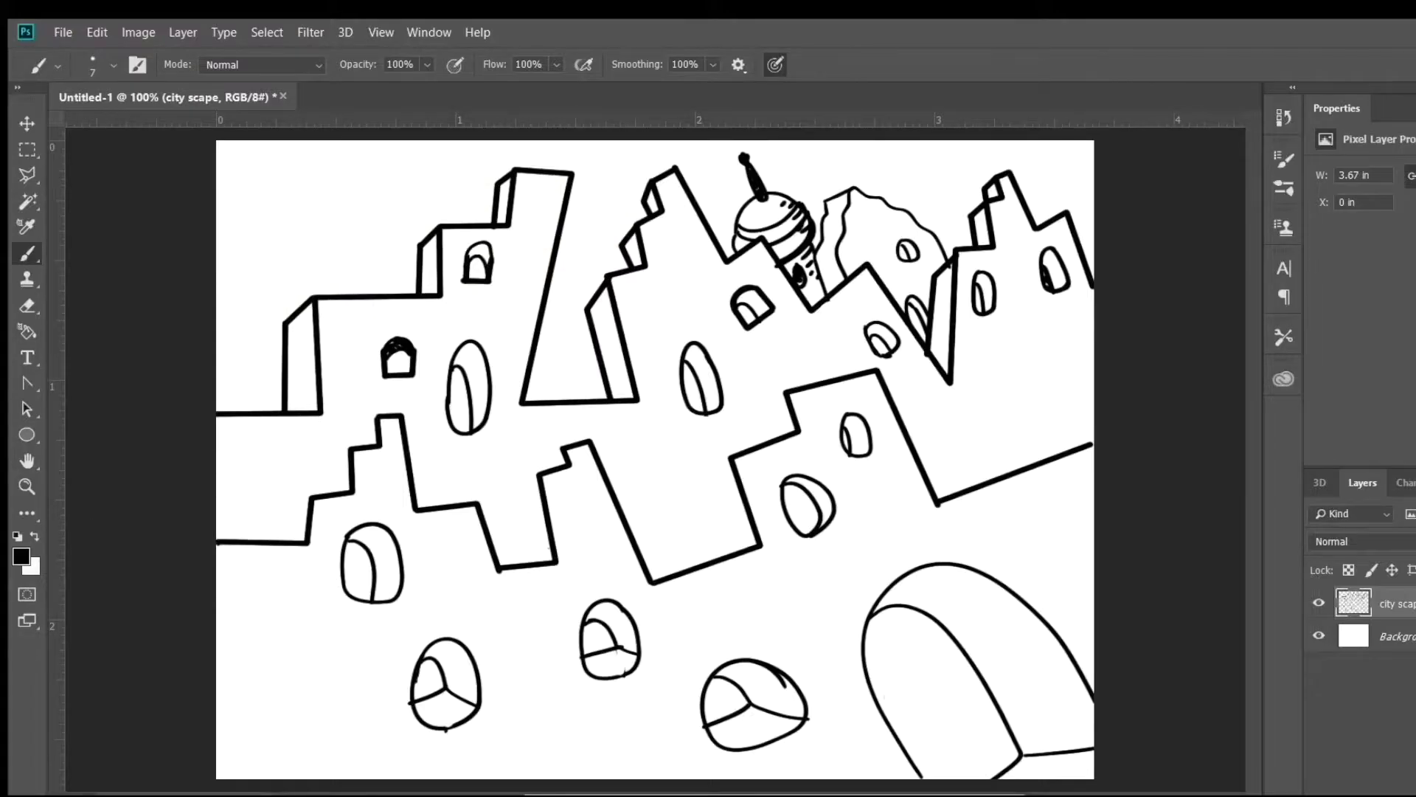
# Step: Erase the small dark window from the domed tower at 200% zoom
pyautogui.click(27, 486)
pyautogui.click(668, 328)
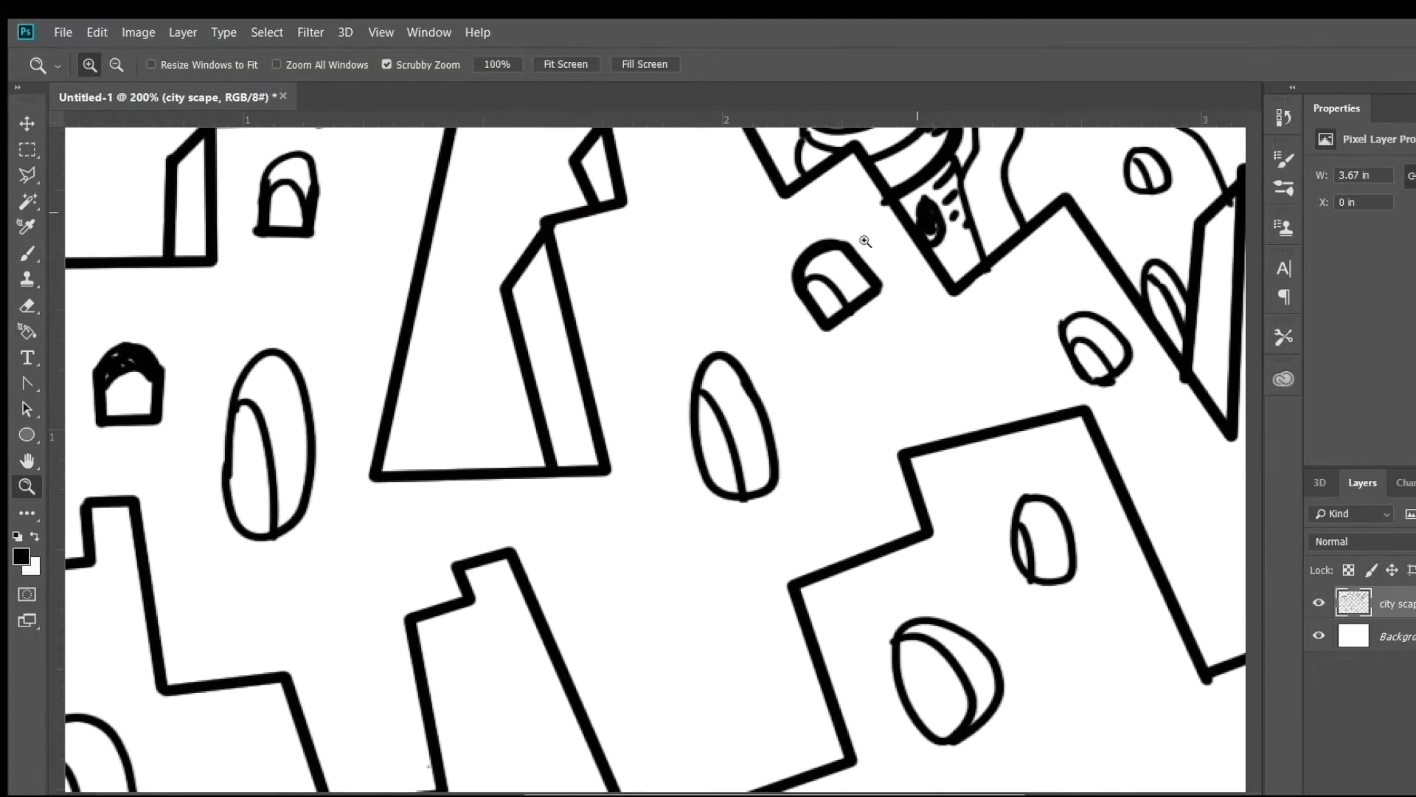
pyautogui.click(27, 461)
pyautogui.moveTo(904, 273); pyautogui.dragTo(852, 439)
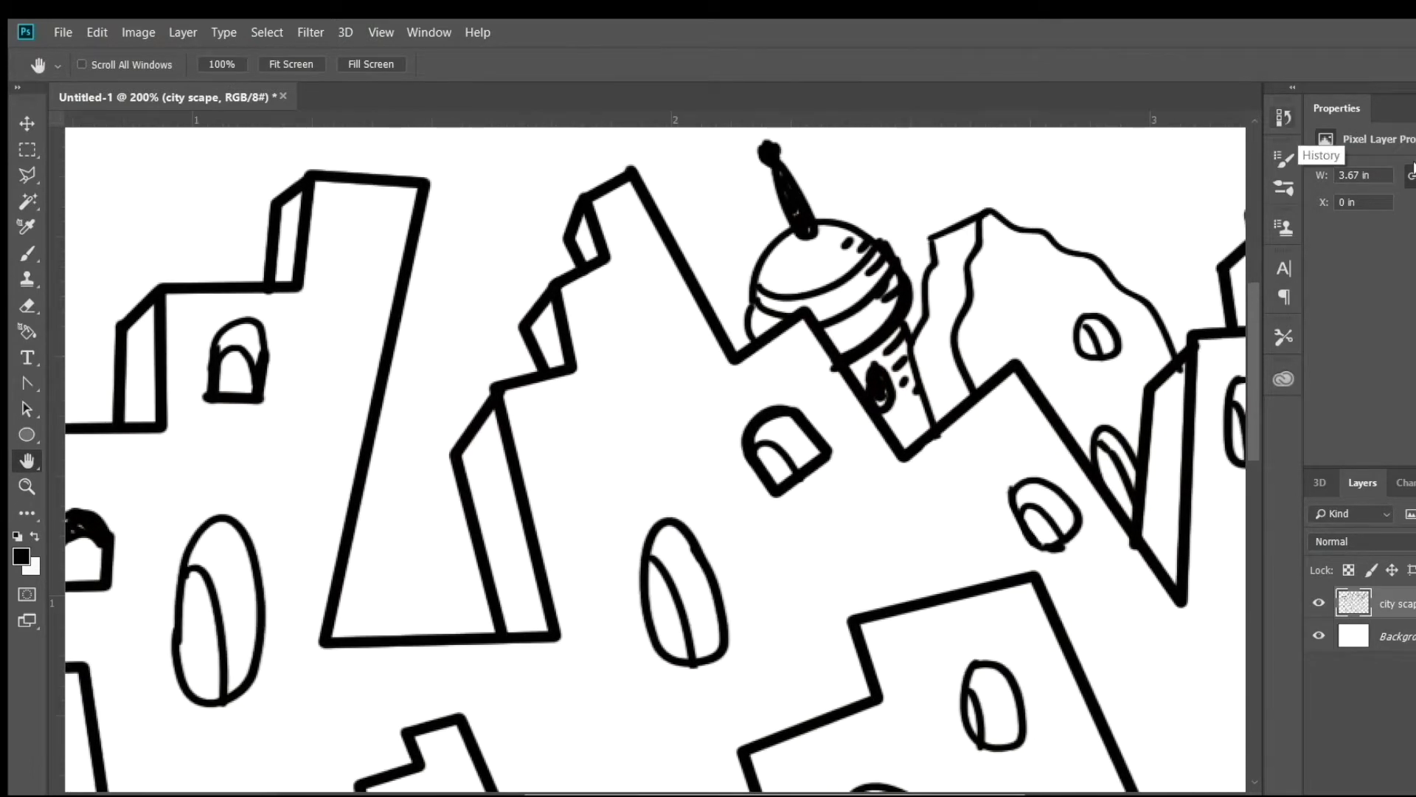
pyautogui.moveTo(146, 158); pyautogui.dragTo(66, 188)
pyautogui.click(28, 254)
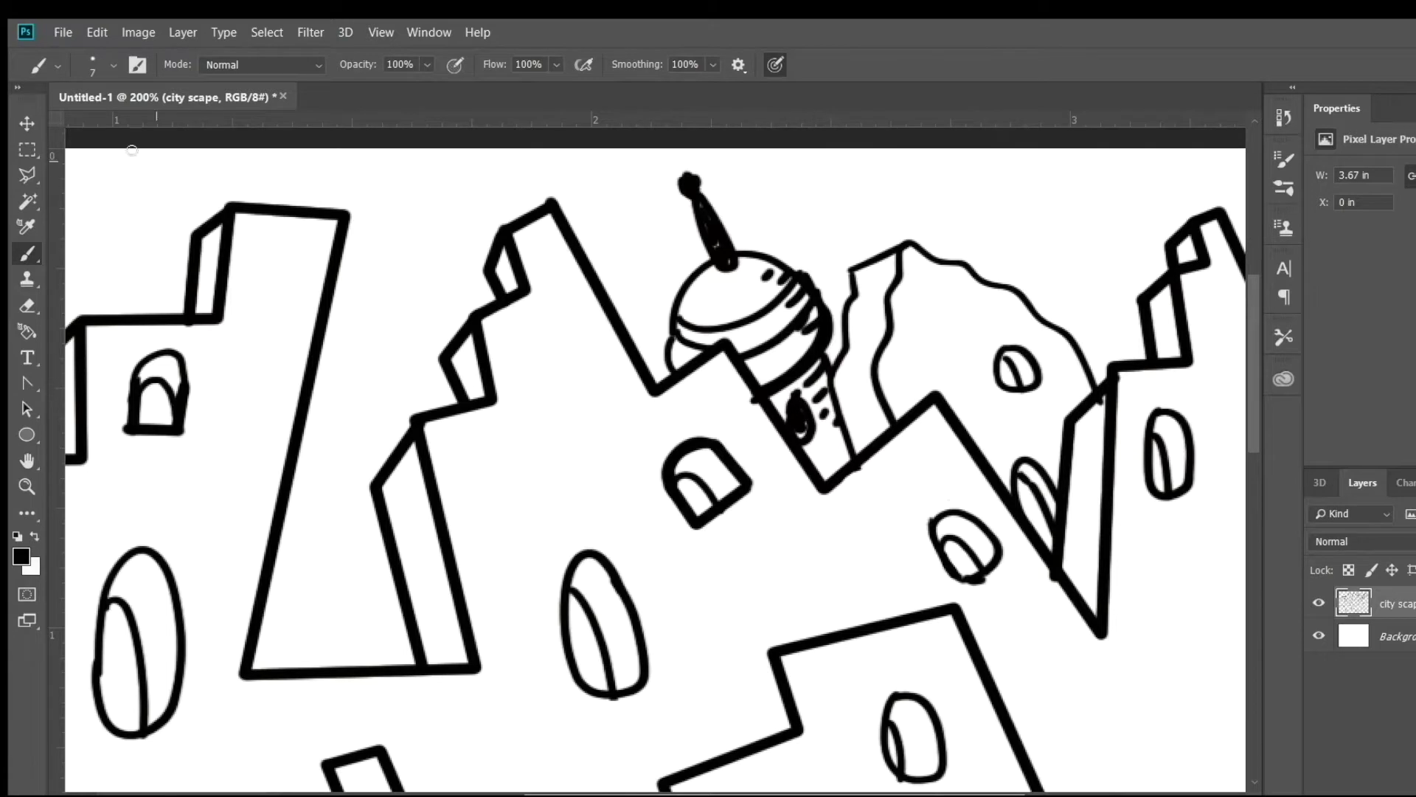
pyautogui.click(27, 305)
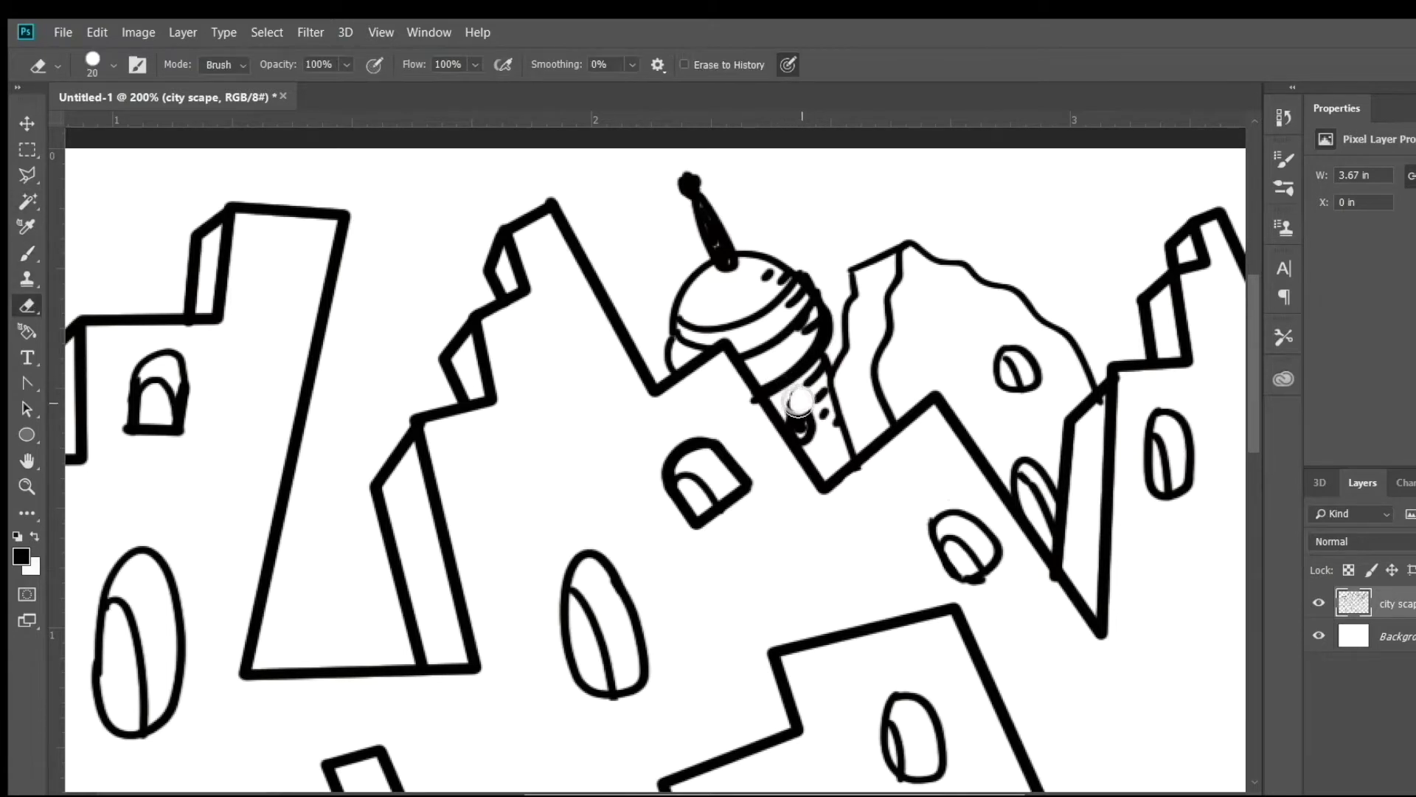
pyautogui.moveTo(801, 415); pyautogui.dragTo(804, 430)
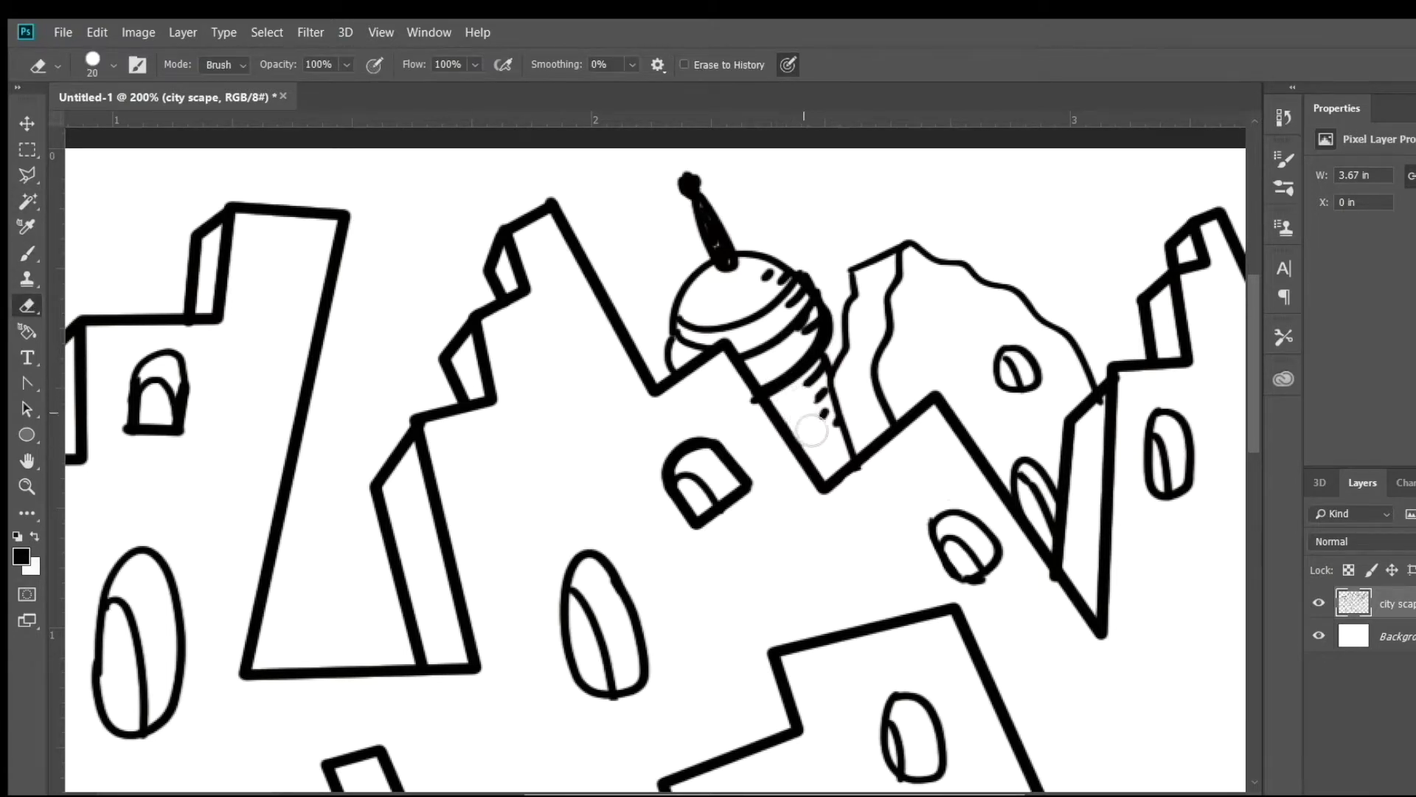
# Step: Brush in another building with a pointed roof behind the jagged round wall, and shade side faces with hatching
pyautogui.moveTo(988, 281)
pyautogui.mouseDown()
pyautogui.moveTo(1088, 281)
pyautogui.moveTo(1134, 358)
pyautogui.mouseUp()
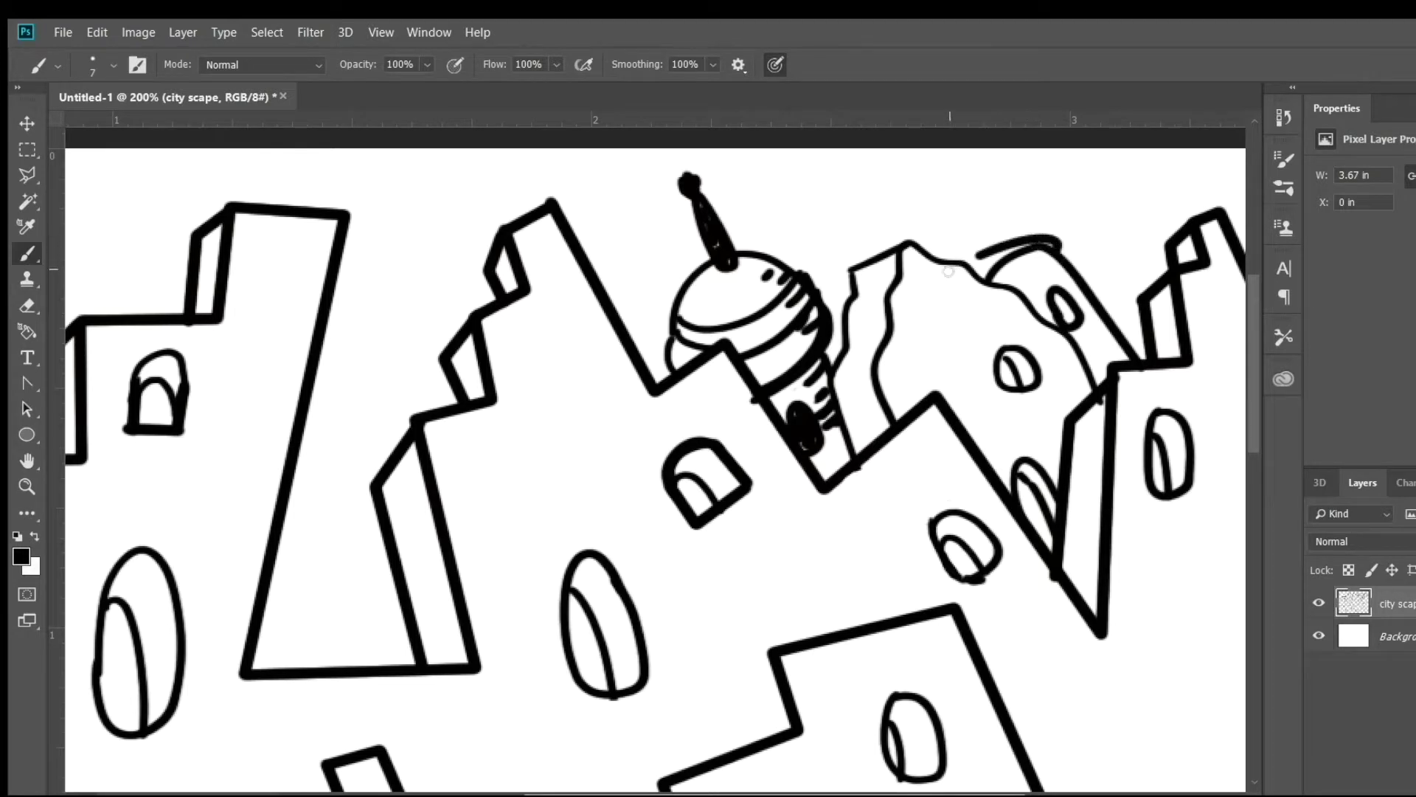
pyautogui.moveTo(915, 192)
pyautogui.mouseDown()
pyautogui.moveTo(944, 198)
pyautogui.moveTo(1070, 247)
pyautogui.mouseUp()
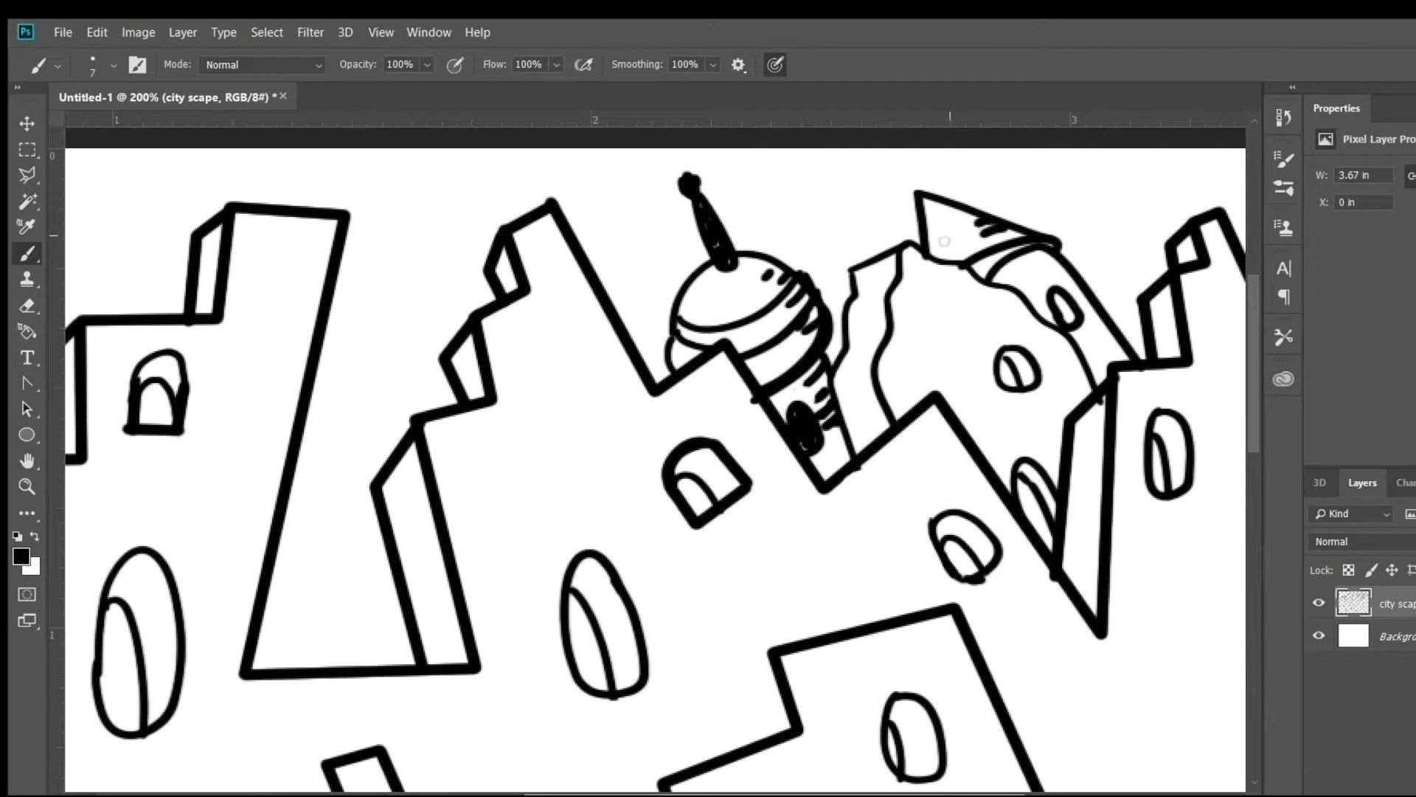
pyautogui.moveTo(982, 217); pyautogui.dragTo(970, 227)
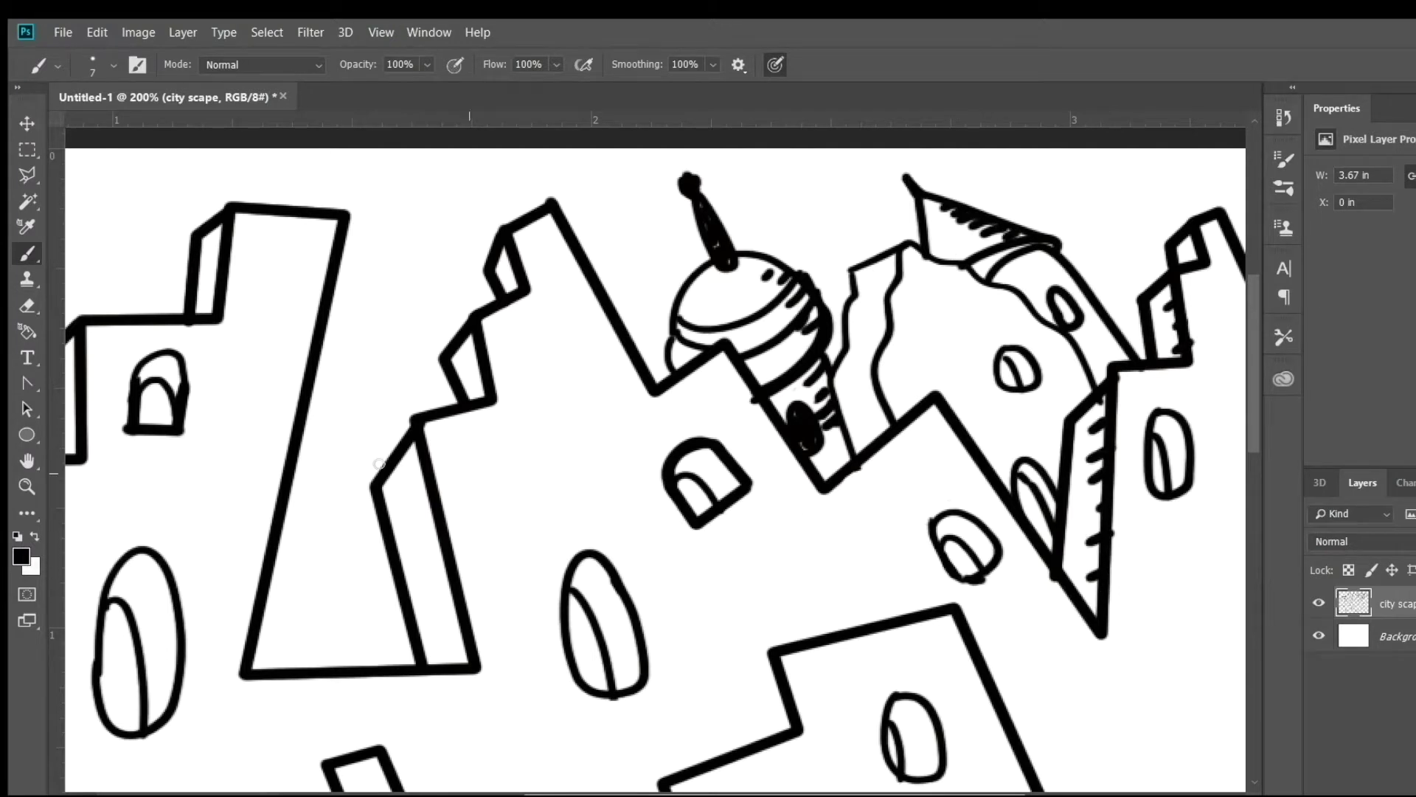
pyautogui.moveTo(452, 531); pyautogui.dragTo(73, 614)
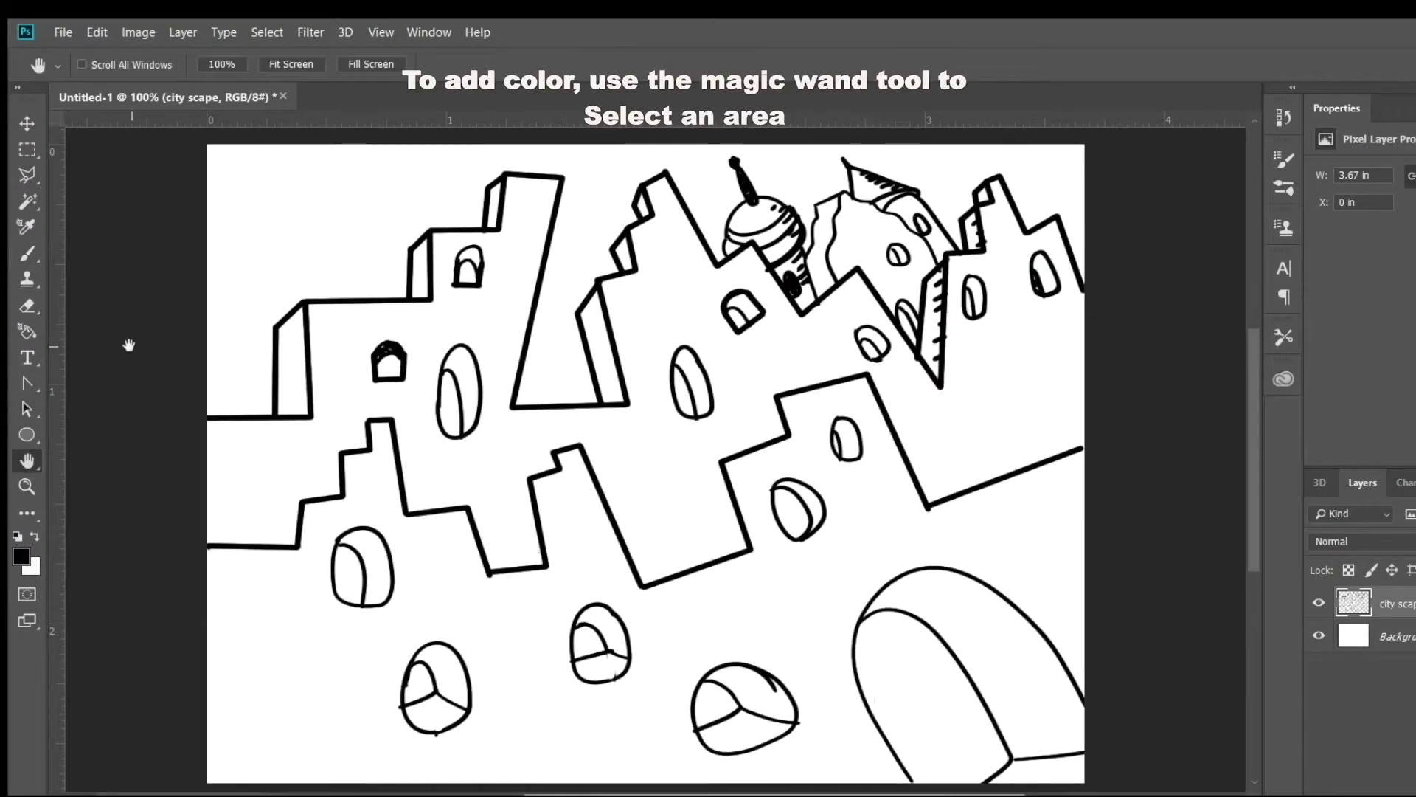
# Step: Select the foreground building area with the Magic Wand and set the foreground color to brick red #a05a4e
pyautogui.click(28, 201)
pyautogui.click(457, 604)
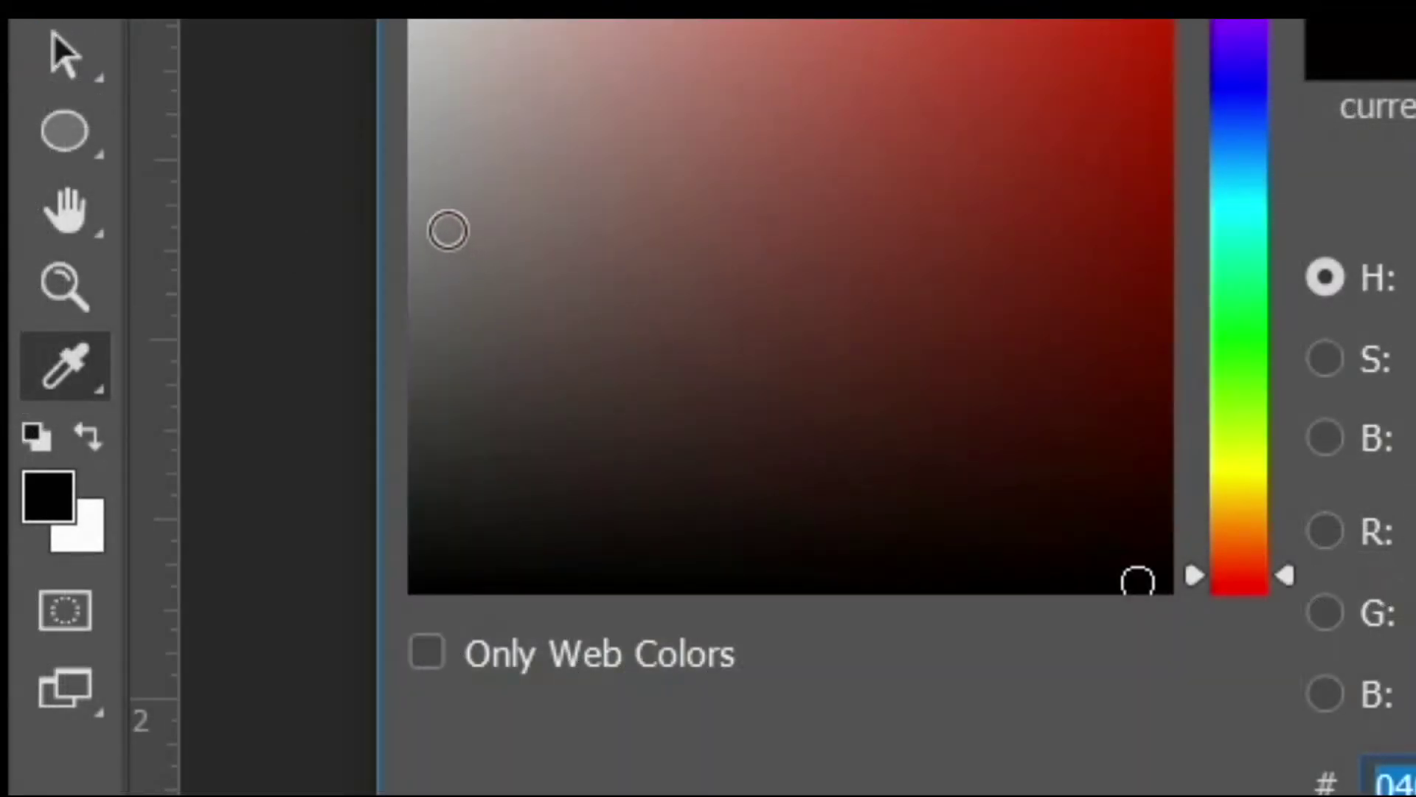
pyautogui.click(749, 107)
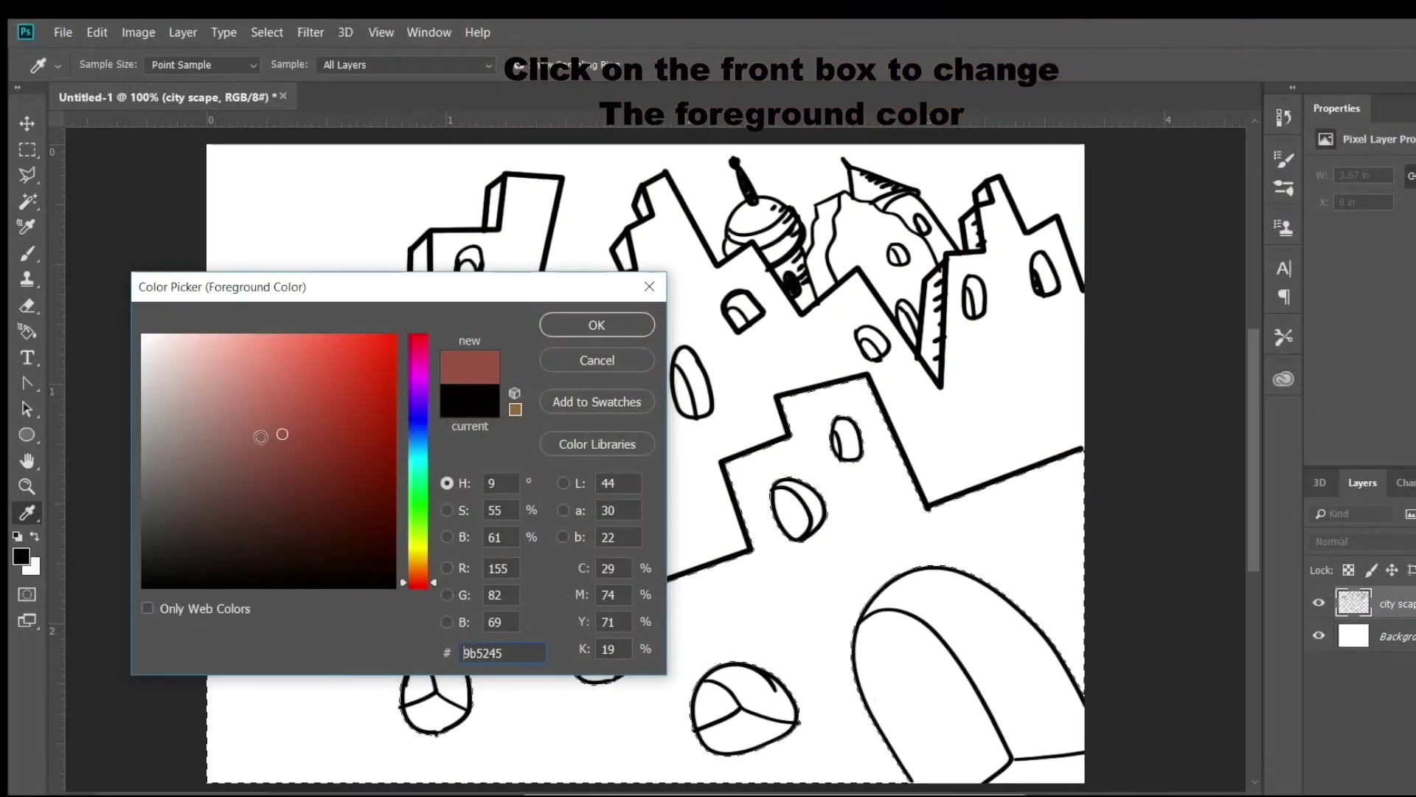
pyautogui.click(260, 439)
pyautogui.click(251, 437)
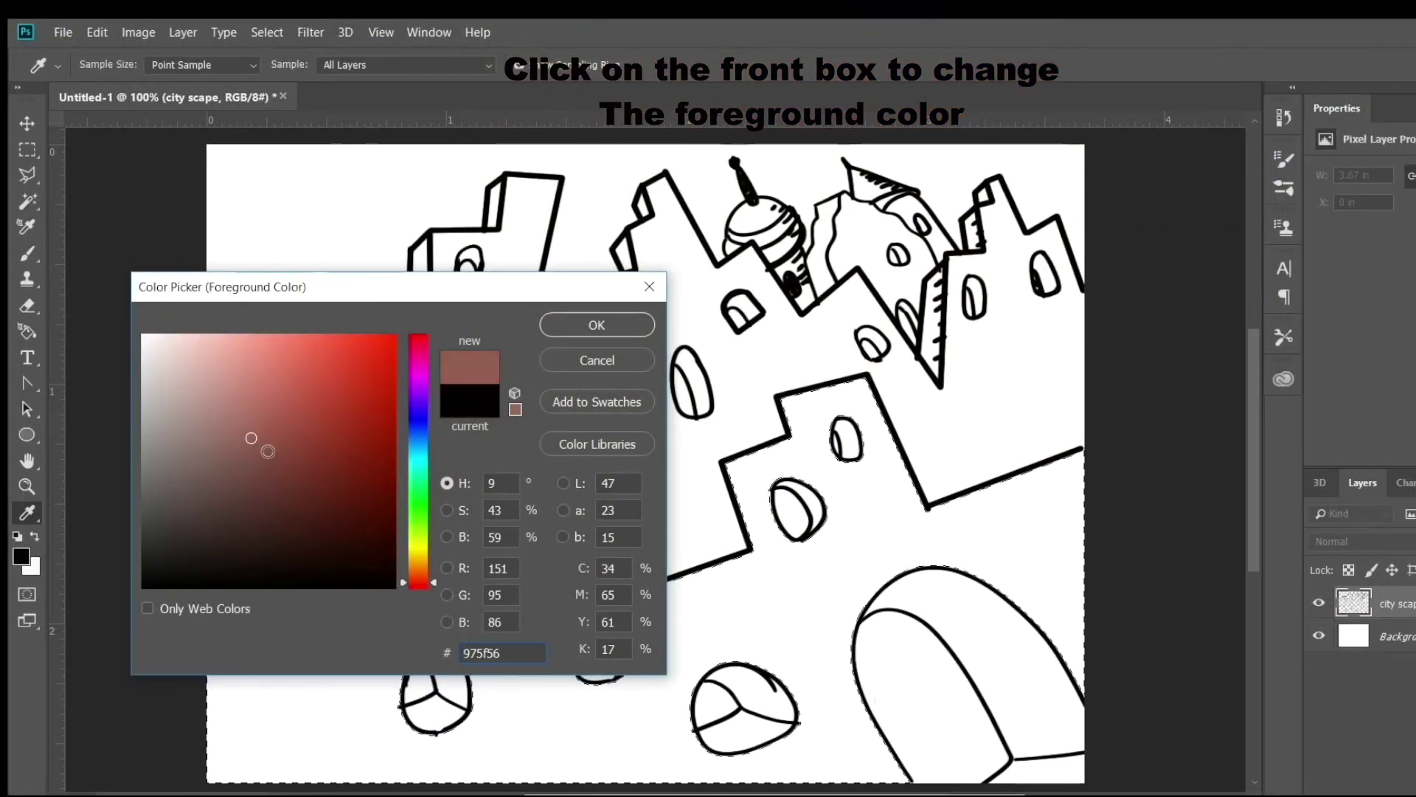
pyautogui.click(270, 450)
pyautogui.click(596, 325)
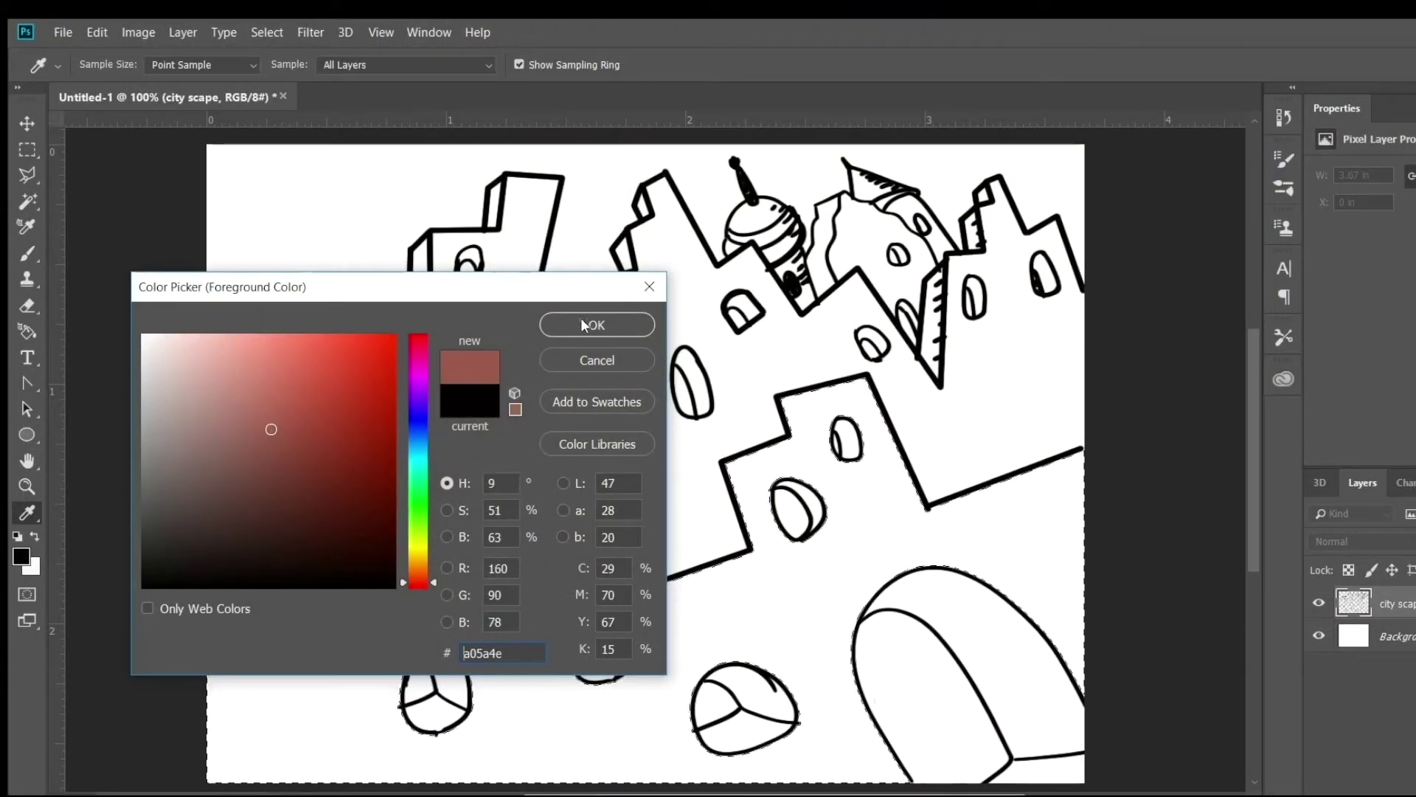
# Step: Fill the selected foreground buildings with the foreground color in Normal mode at 100% opacity
pyautogui.press('w')
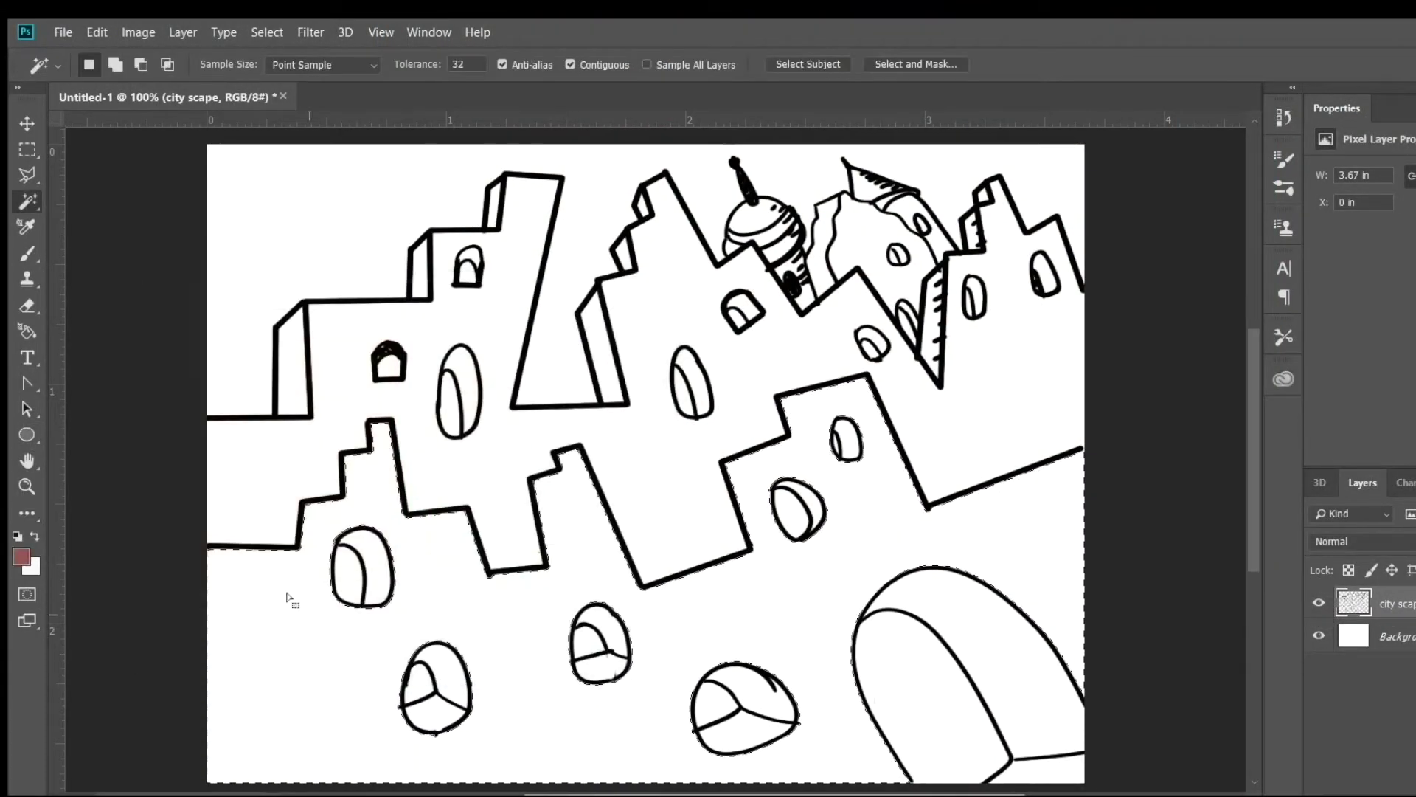
pyautogui.click(97, 32)
pyautogui.click(153, 326)
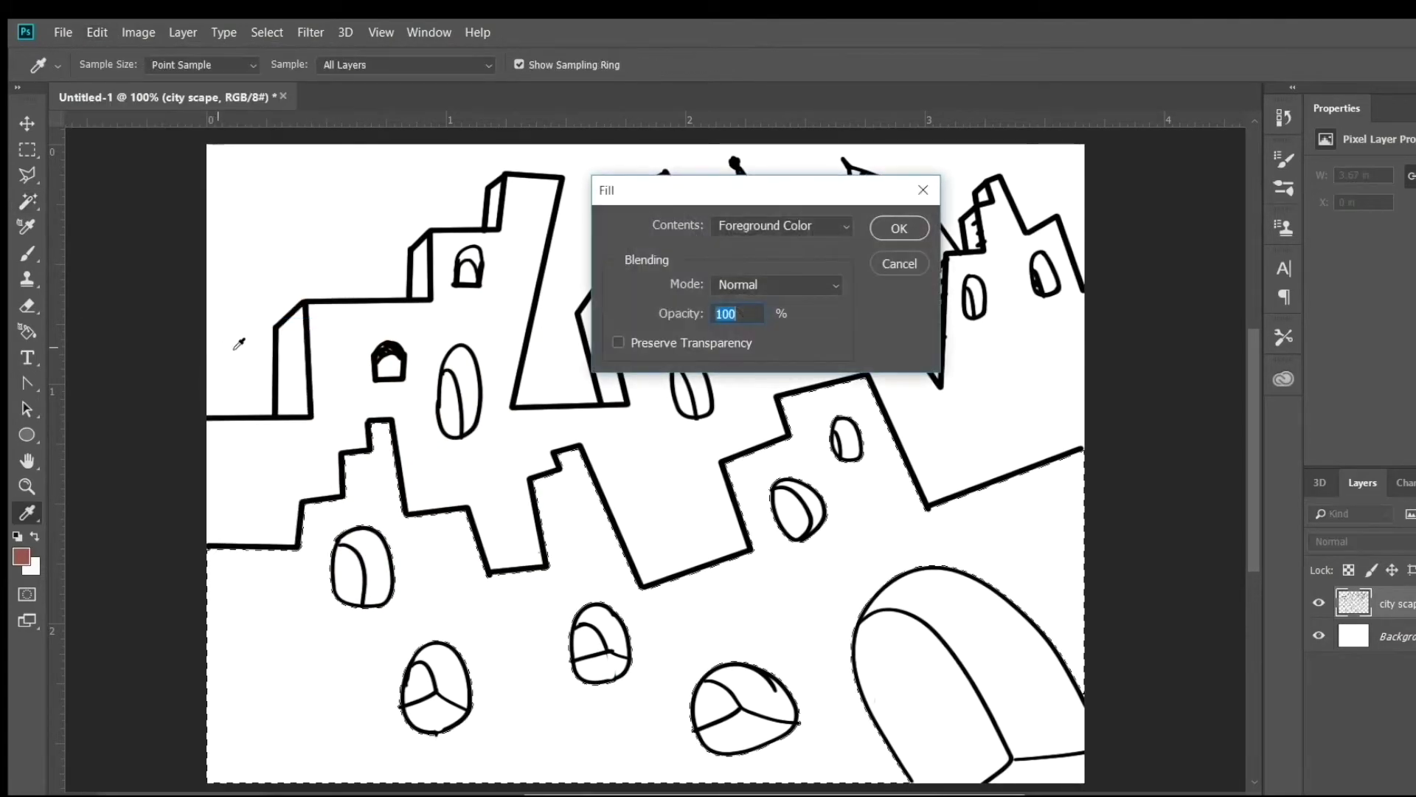
pyautogui.press('Return')
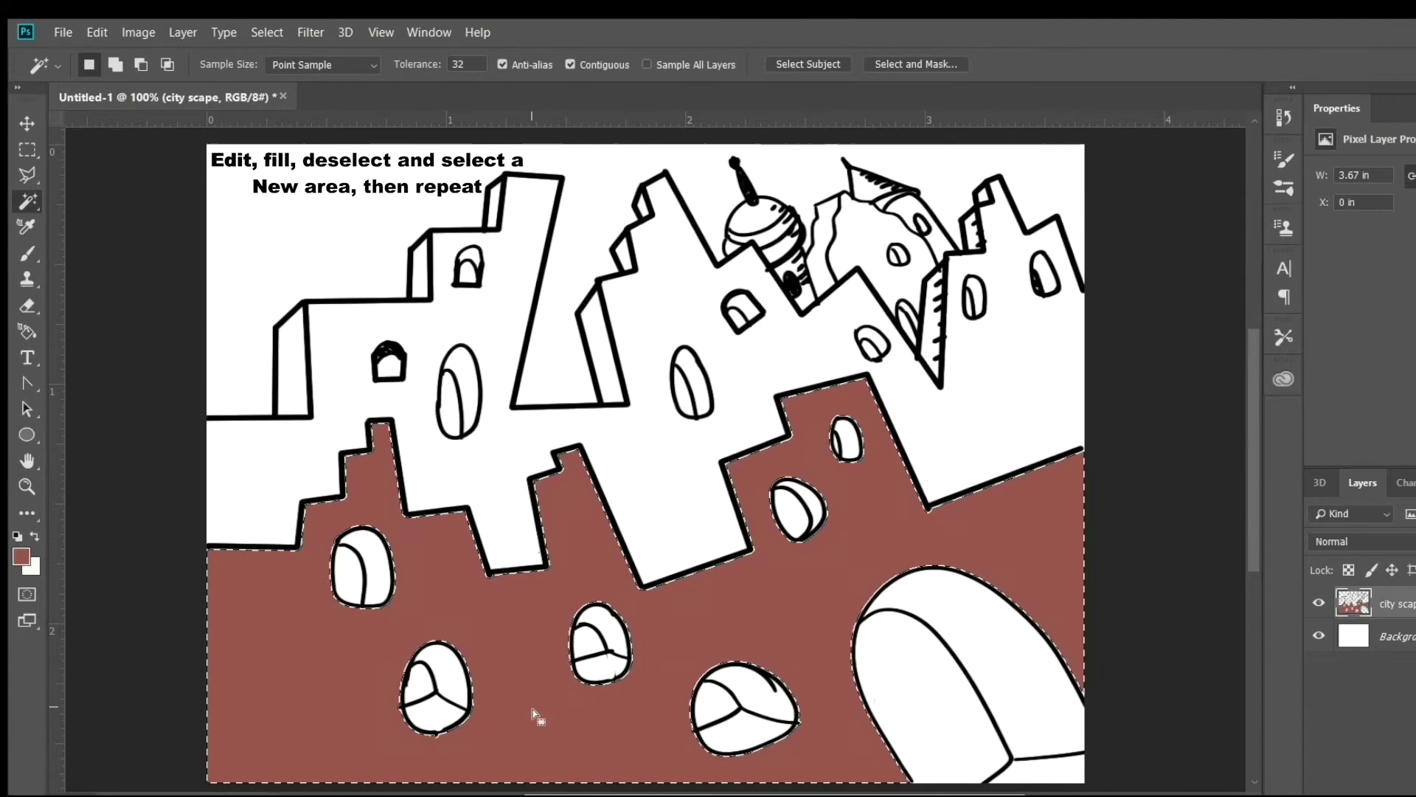
# Step: Deselect the filled area and select the walls of the building row behind it with the Magic Wand
pyautogui.click(267, 33)
pyautogui.click(284, 67)
pyautogui.click(684, 476)
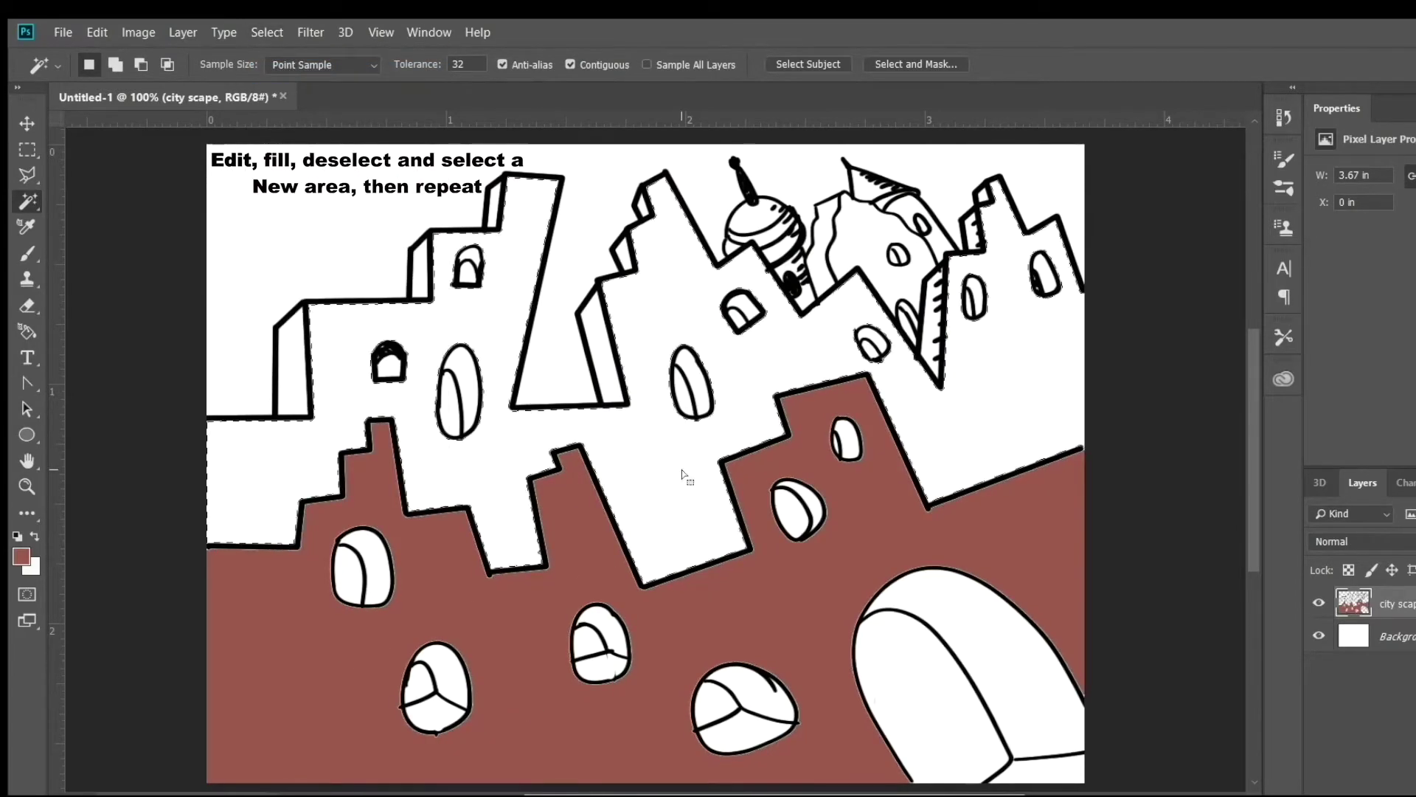
# Step: Set the foreground color to a lighter, muted brick pink for the selected walls of the second building row
pyautogui.click(22, 556)
pyautogui.click(271, 377)
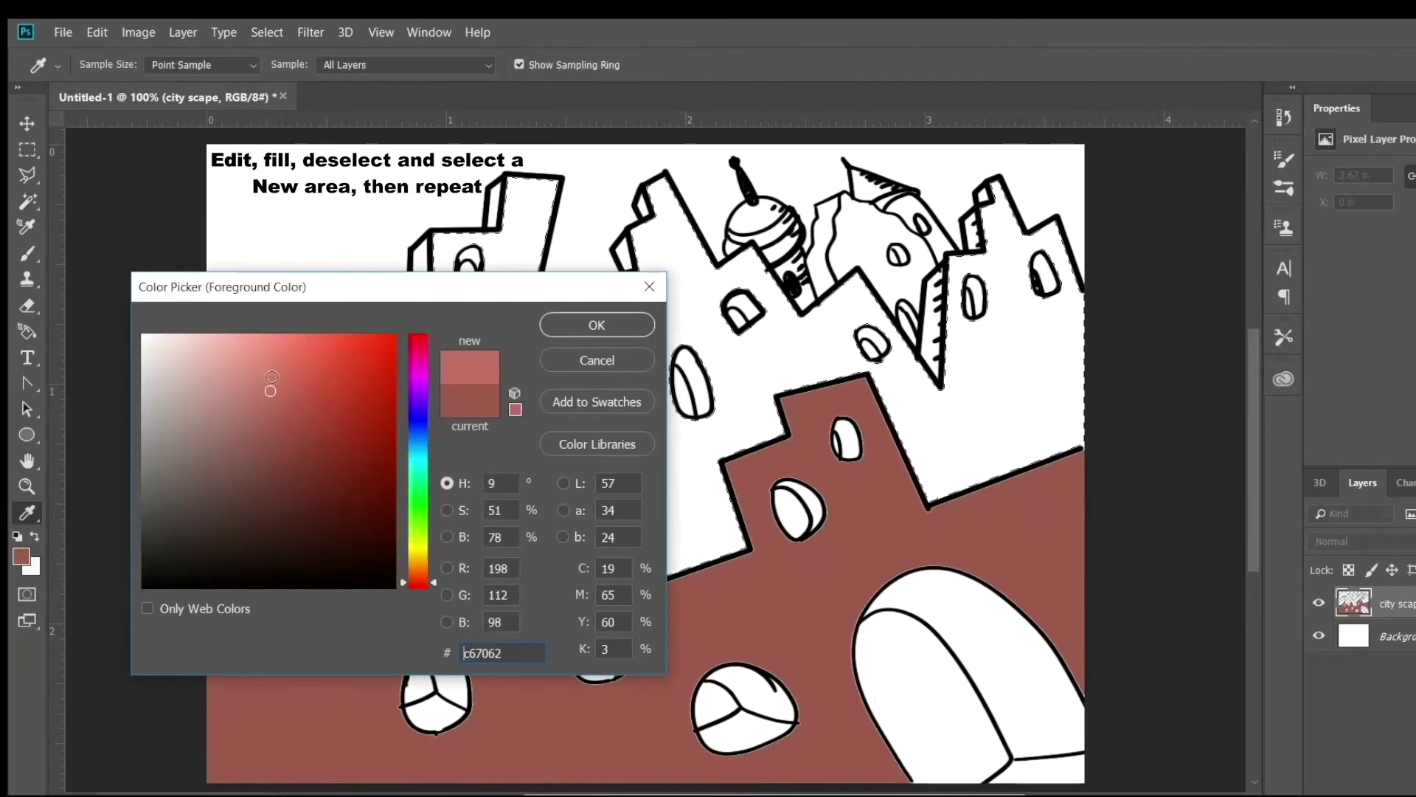
pyautogui.click(259, 379)
pyautogui.click(250, 402)
pyautogui.click(241, 405)
pyautogui.click(599, 323)
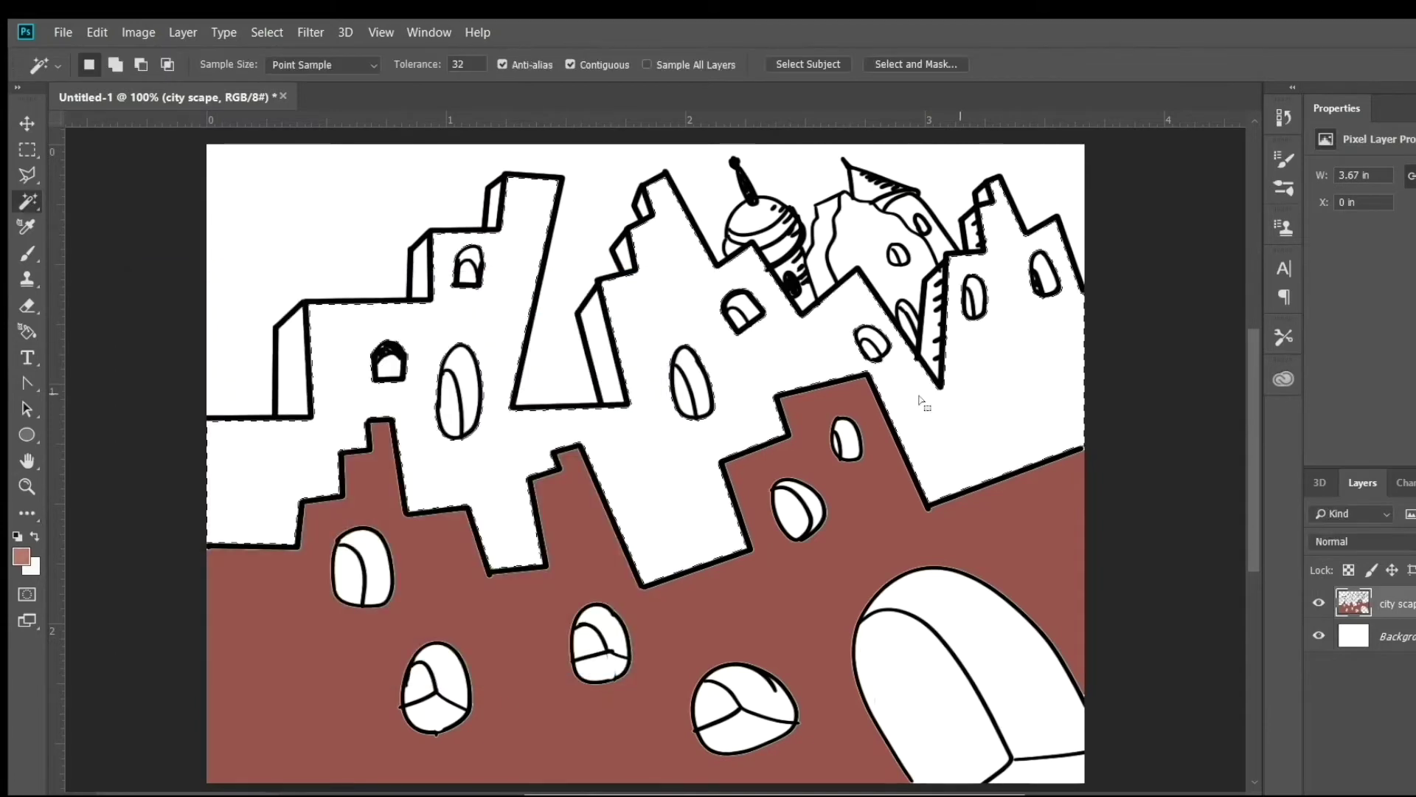
# Step: Try to fill the selected second-row walls with the foreground color at 60% opacity
pyautogui.hotkey('shift', 'F5')
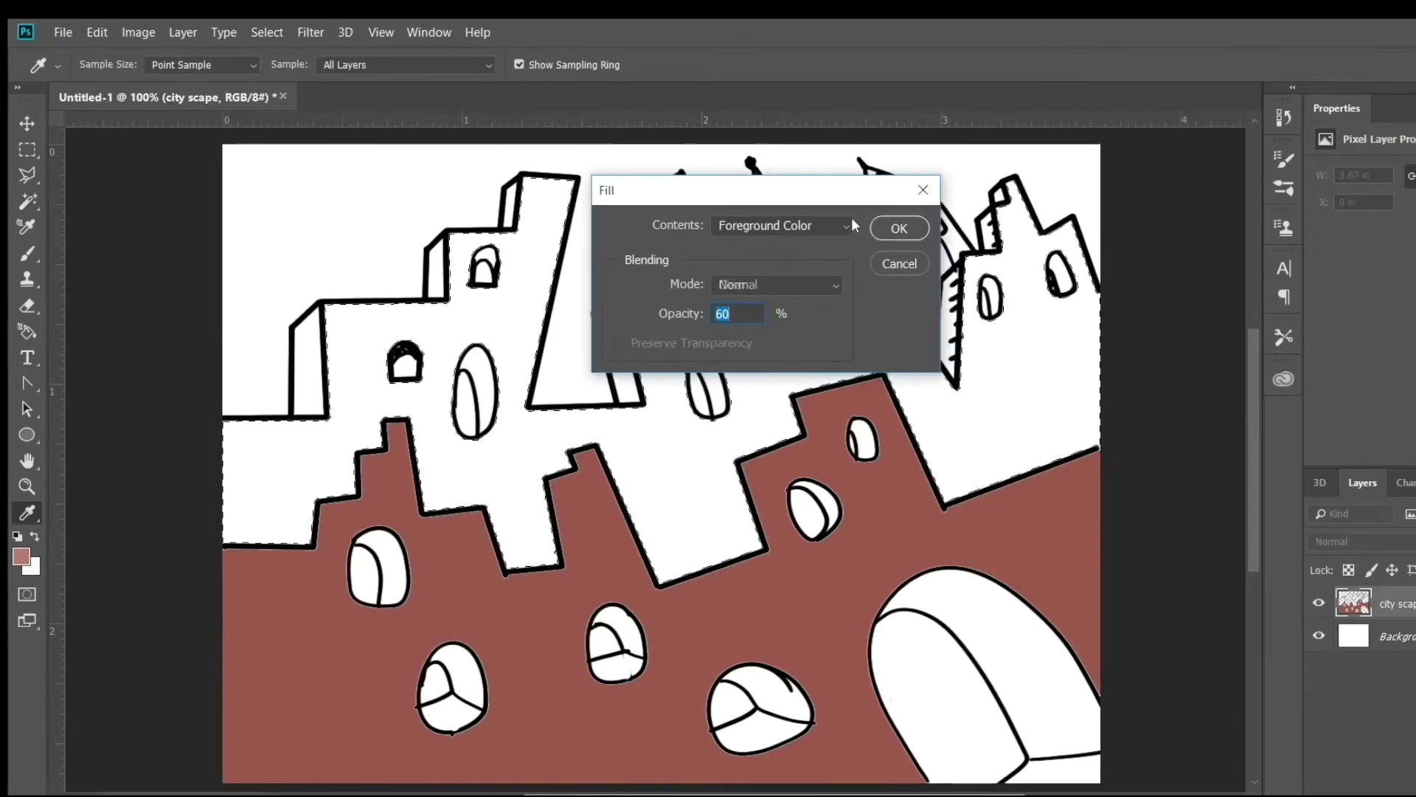
pyautogui.click(899, 227)
pyautogui.click(97, 32)
pyautogui.click(113, 325)
pyautogui.click(899, 228)
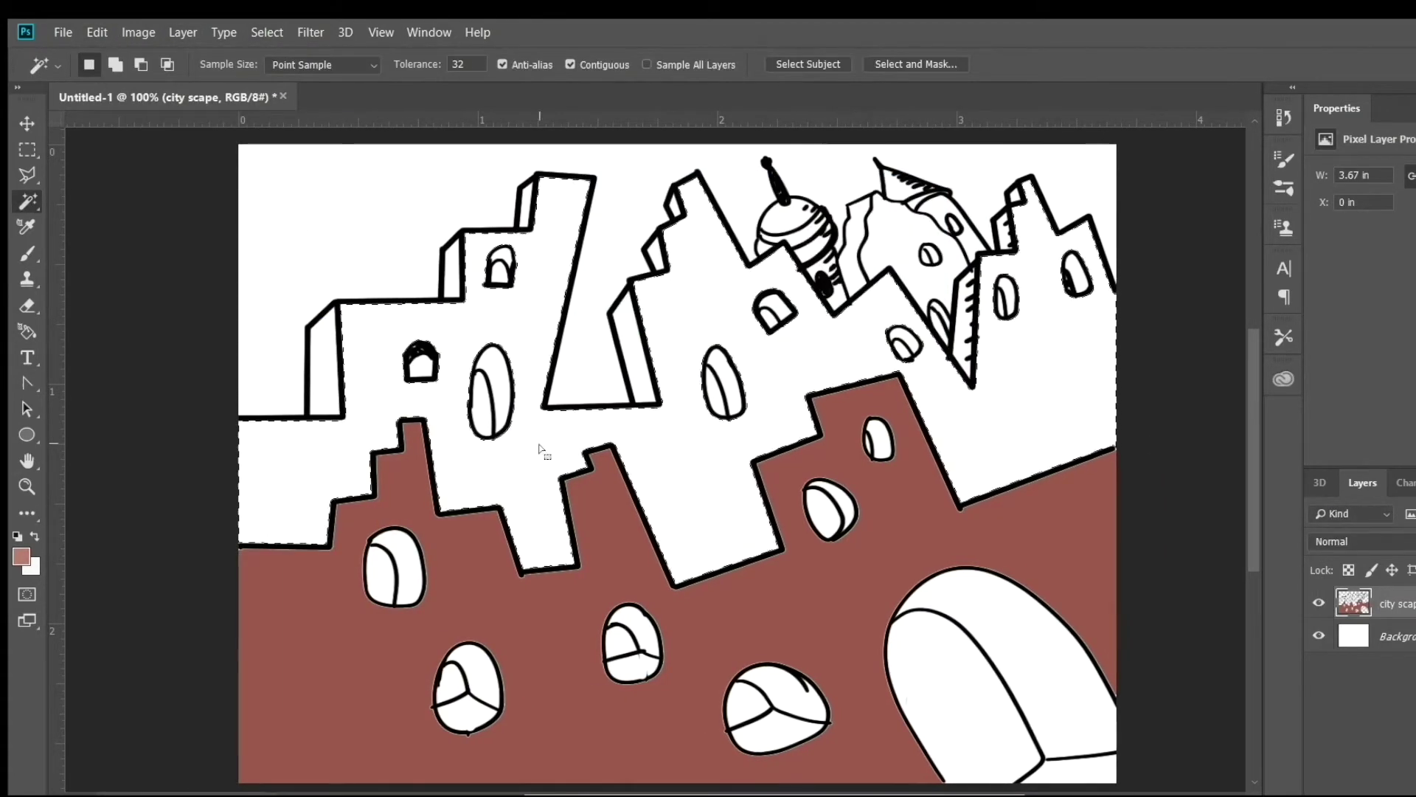
pyautogui.click(97, 33)
pyautogui.click(114, 326)
pyautogui.click(899, 228)
# Step: Fill the selected second-row walls with the foreground color, switching the blending mode to Normal
pyautogui.click(97, 33)
pyautogui.click(114, 325)
pyautogui.click(835, 287)
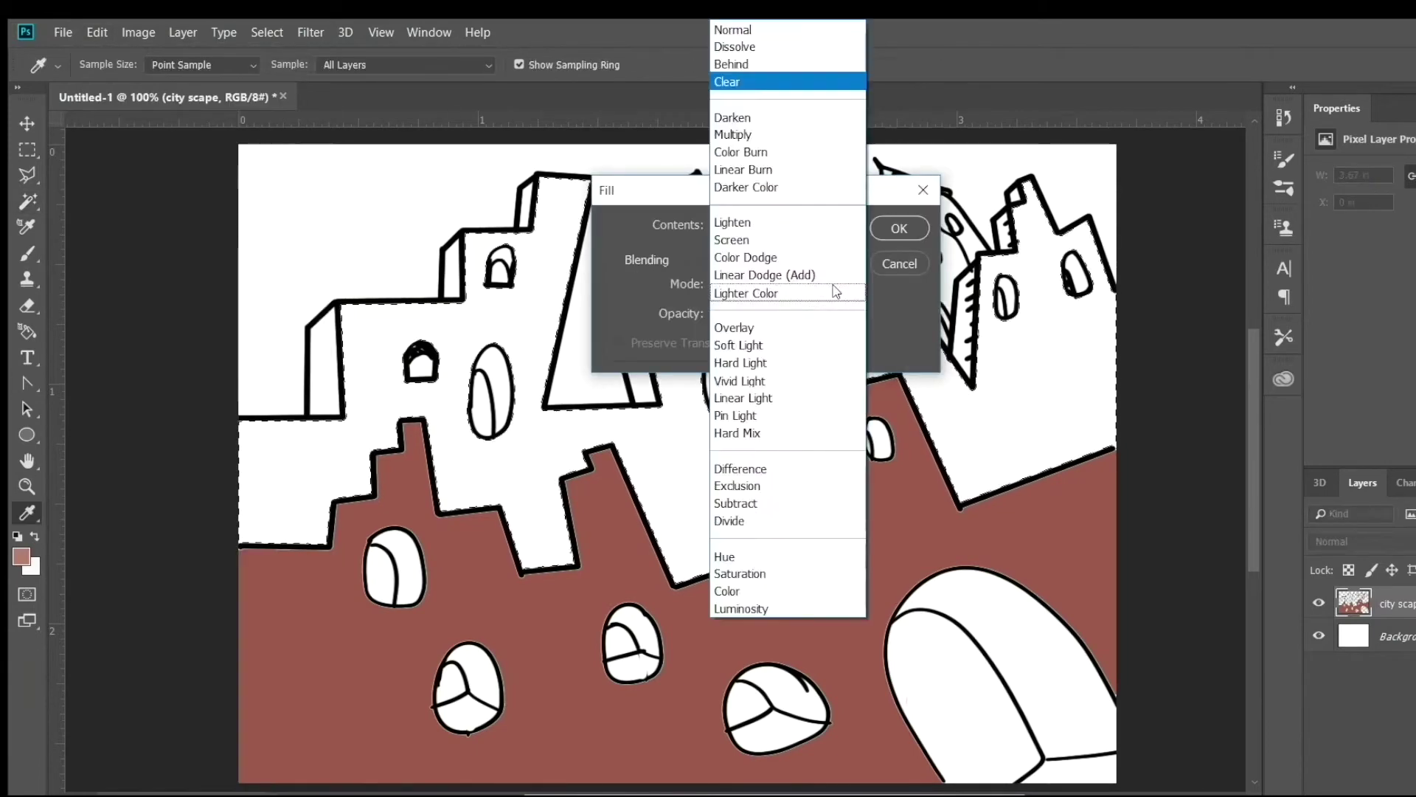
pyautogui.click(734, 29)
pyautogui.click(899, 228)
# Step: Change the foreground color to a stronger red, #b14837, and fill the selected second-row walls with it
pyautogui.click(21, 557)
pyautogui.click(316, 411)
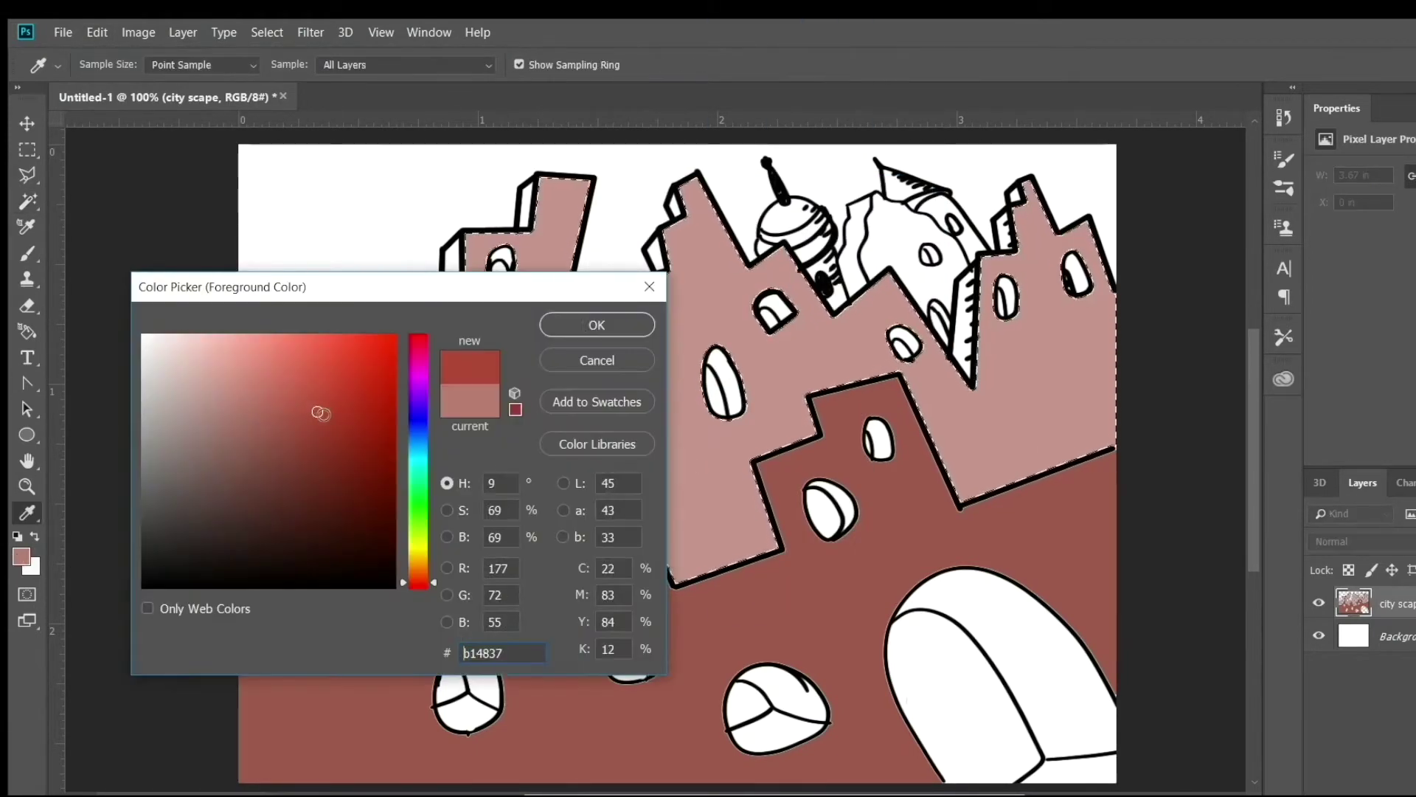
pyautogui.click(598, 322)
pyautogui.click(96, 32)
pyautogui.click(109, 326)
pyautogui.click(899, 228)
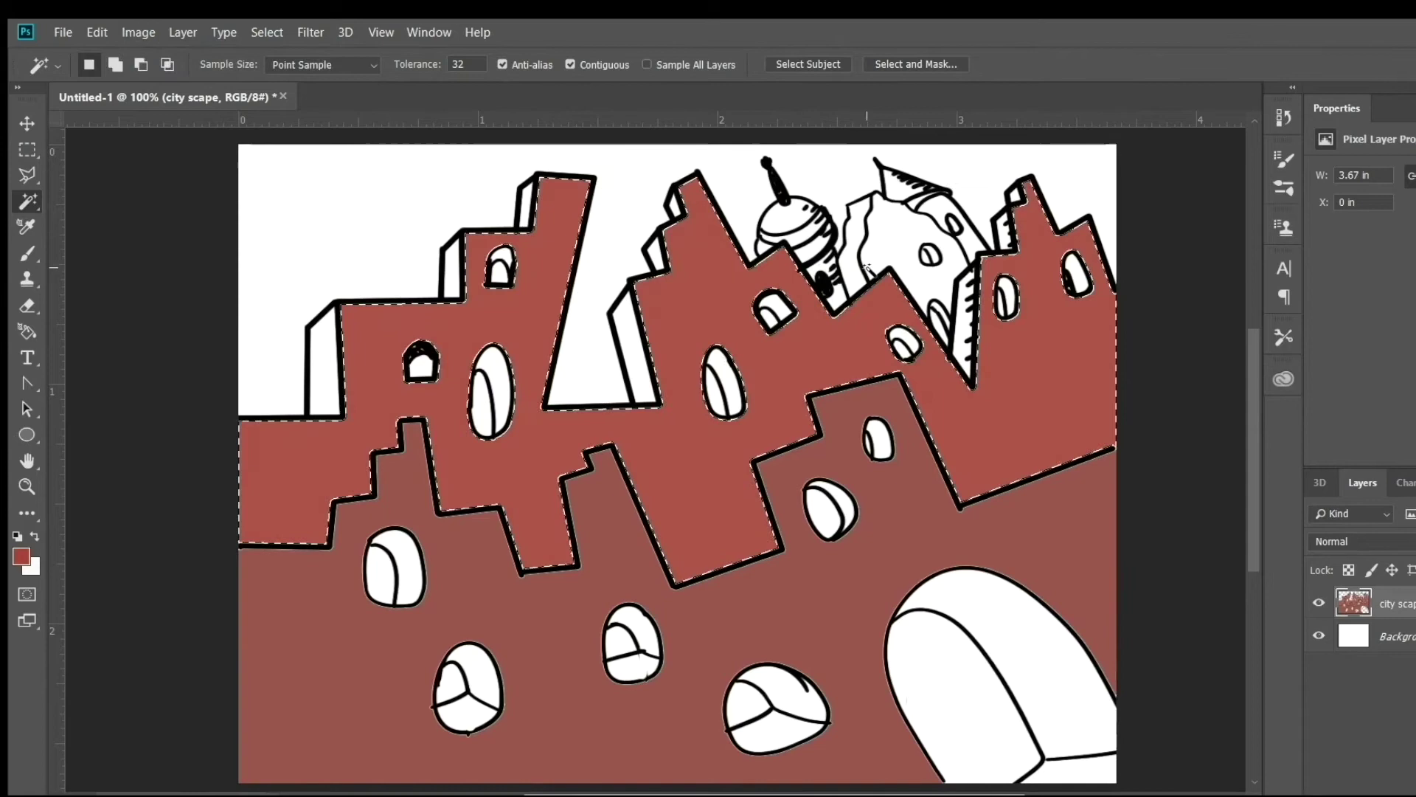
# Step: Change the foreground color to dusty pink #bc8379 and fill the selected second-row walls again
pyautogui.click(22, 556)
pyautogui.click(294, 412)
pyautogui.click(231, 398)
pyautogui.click(596, 325)
pyautogui.click(97, 31)
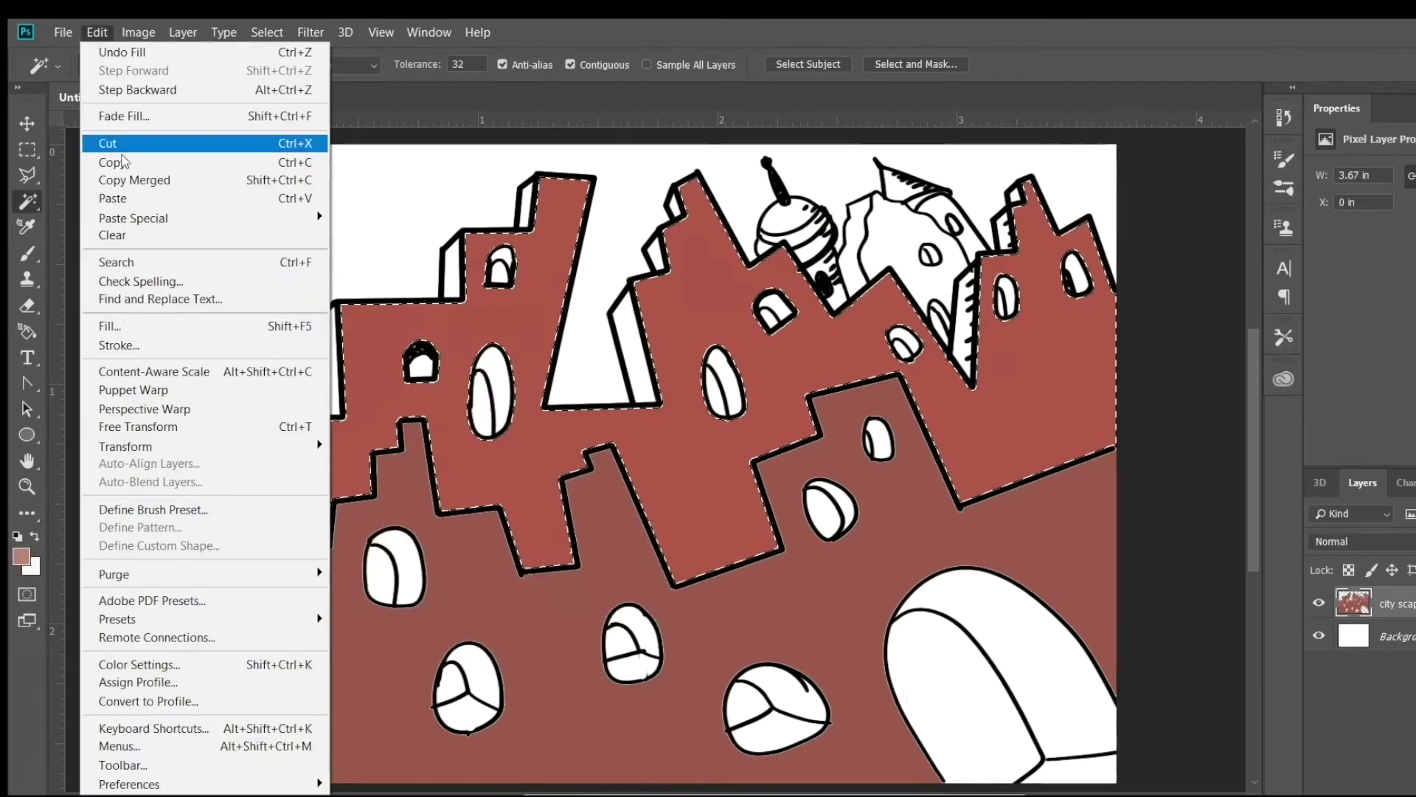
pyautogui.click(109, 325)
pyautogui.click(895, 228)
pyautogui.press('w')
# Step: Darken the selected second-row walls with a Curves adjustment, using a point at input 142, output 122
pyautogui.click(96, 32)
pyautogui.click(138, 32)
pyautogui.moveTo(222, 80)
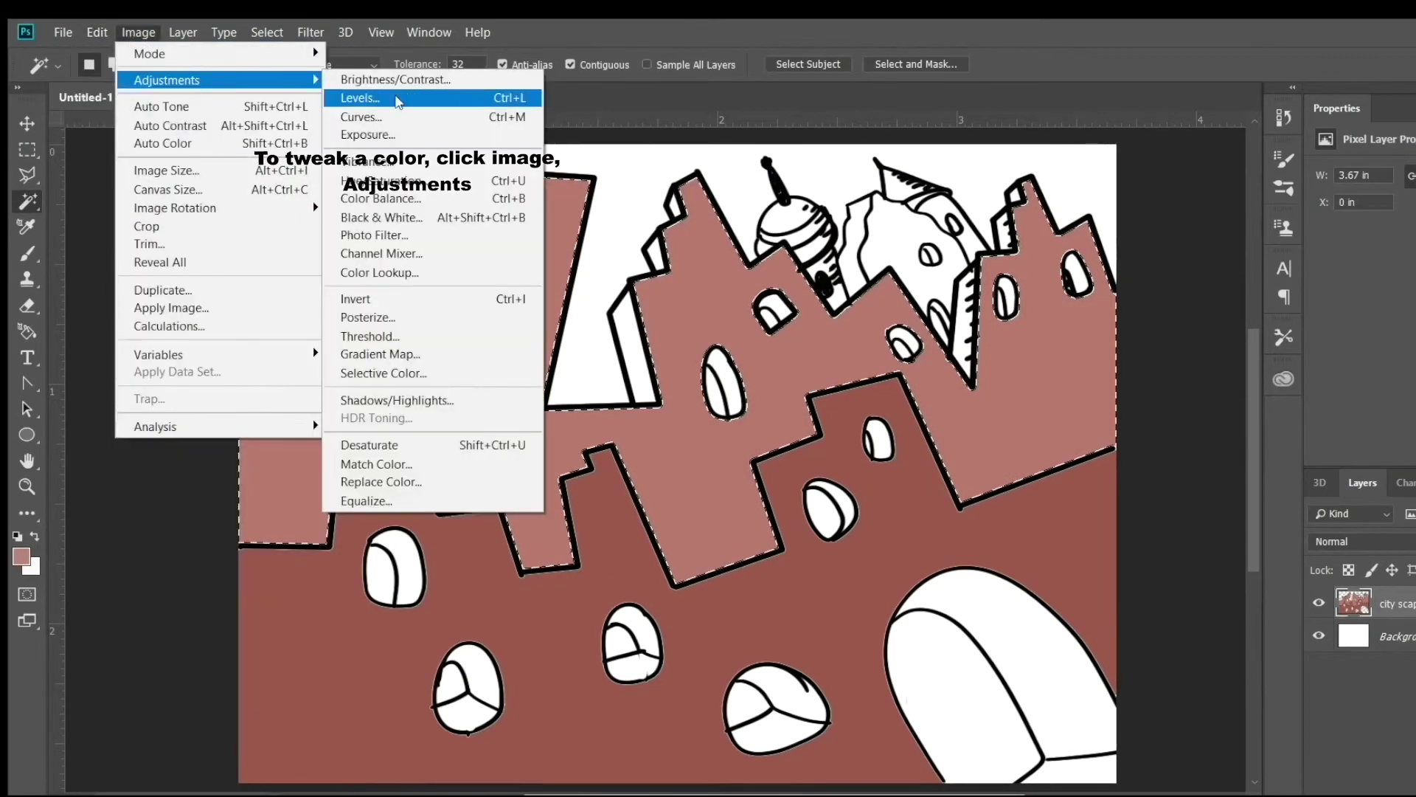
pyautogui.click(404, 116)
pyautogui.moveTo(1094, 331); pyautogui.dragTo(1103, 338)
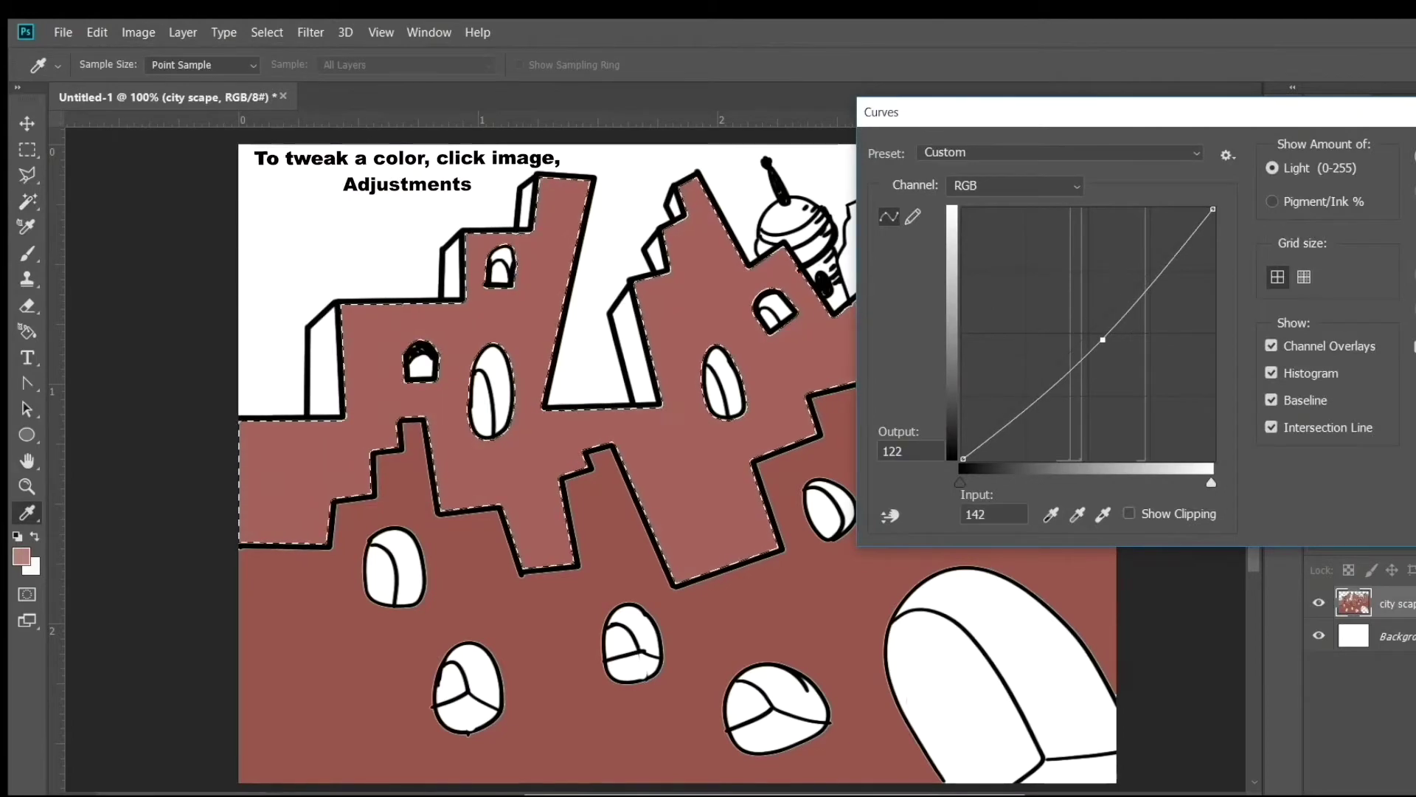
pyautogui.press('Return')
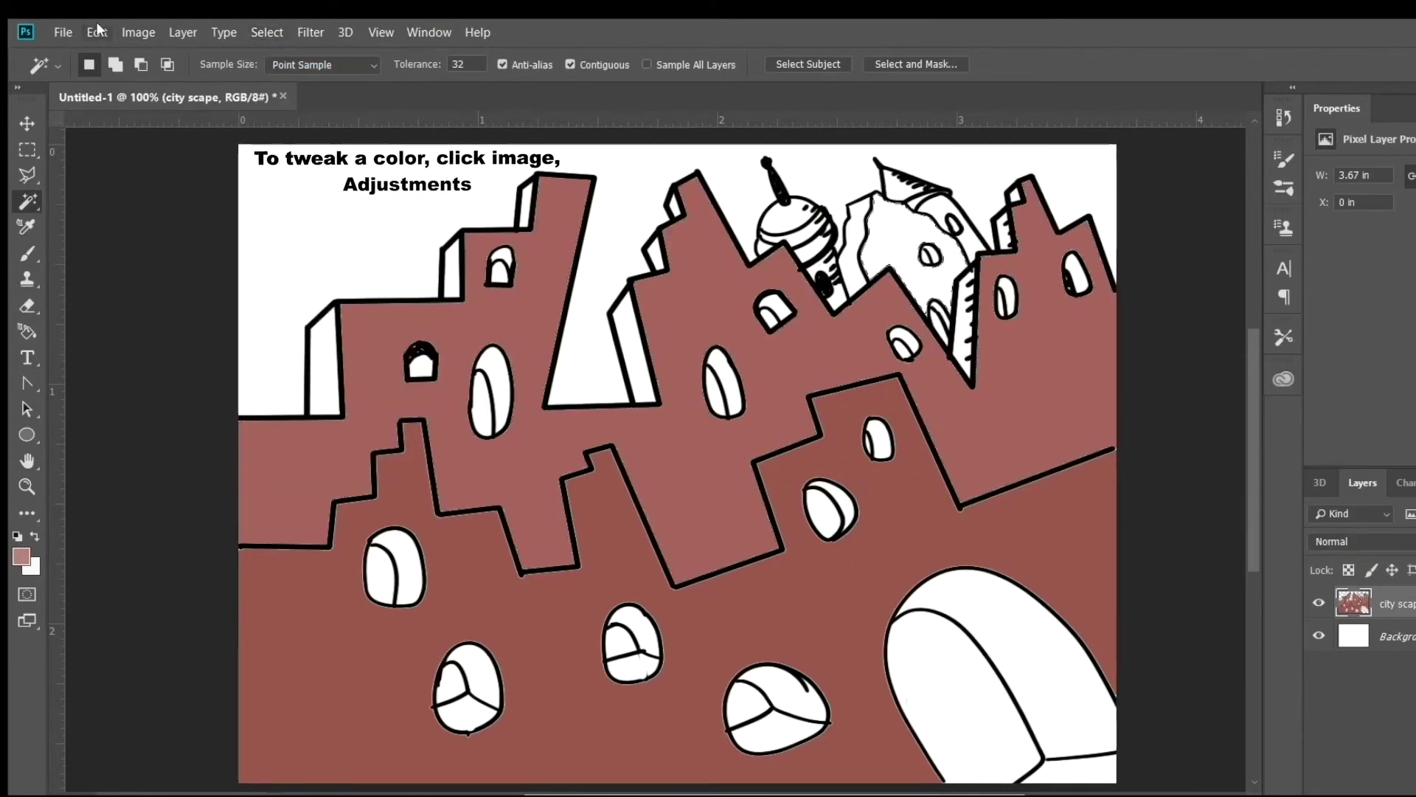
# Step: Set the foreground color to a paler pink and fill the walls of the distant round building and the domed tower with it
pyautogui.click(96, 31)
pyautogui.click(111, 320)
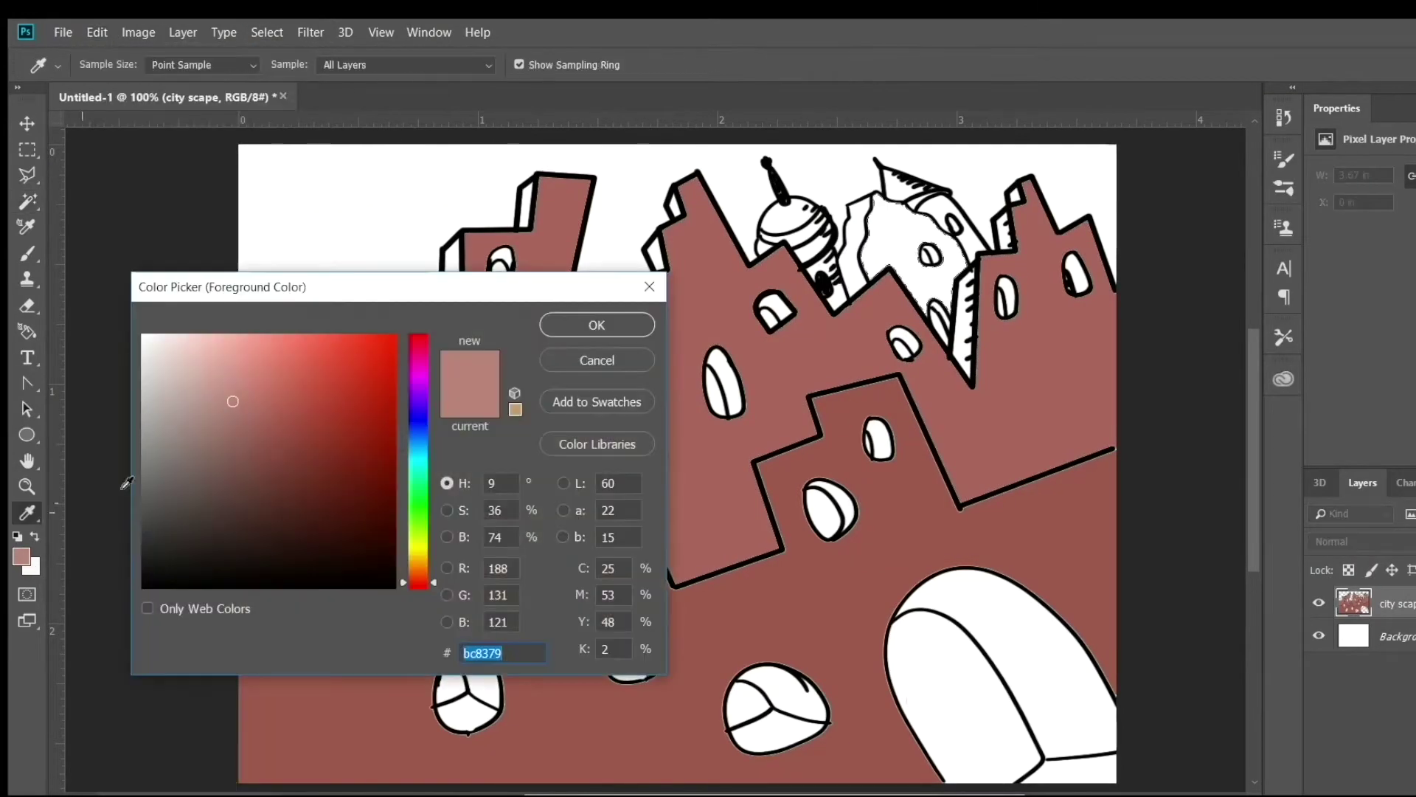
pyautogui.click(190, 376)
pyautogui.click(199, 375)
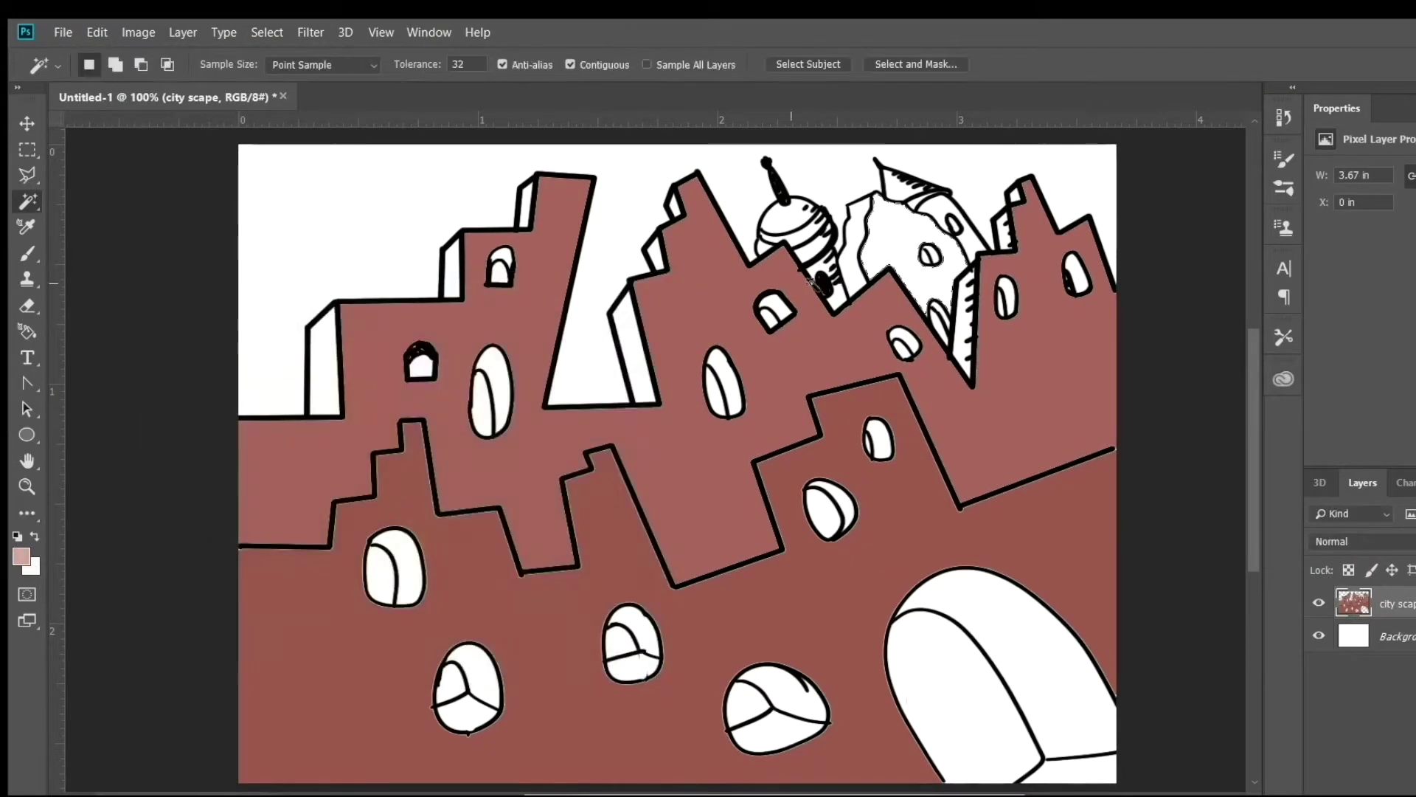
pyautogui.click(97, 32)
pyautogui.click(118, 326)
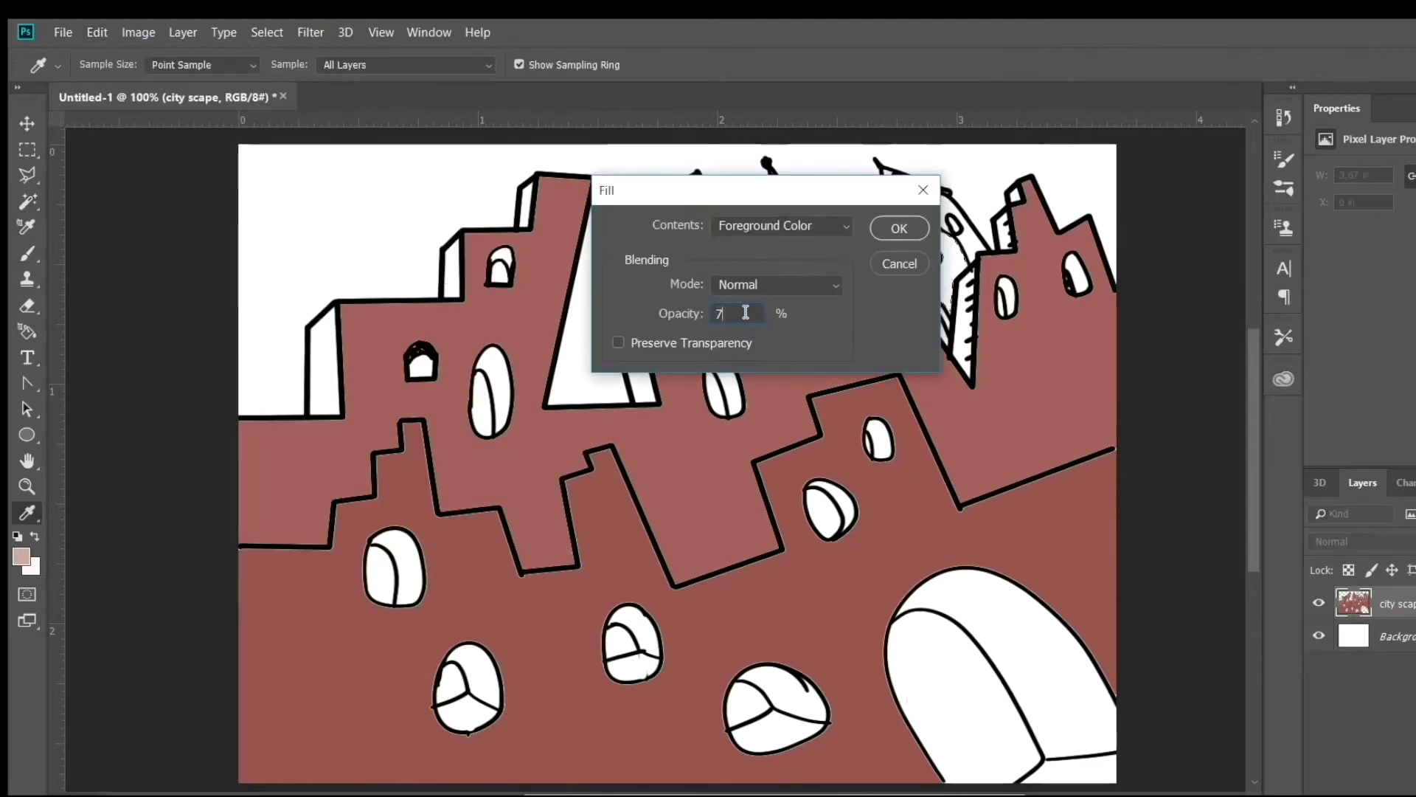
pyautogui.click(896, 227)
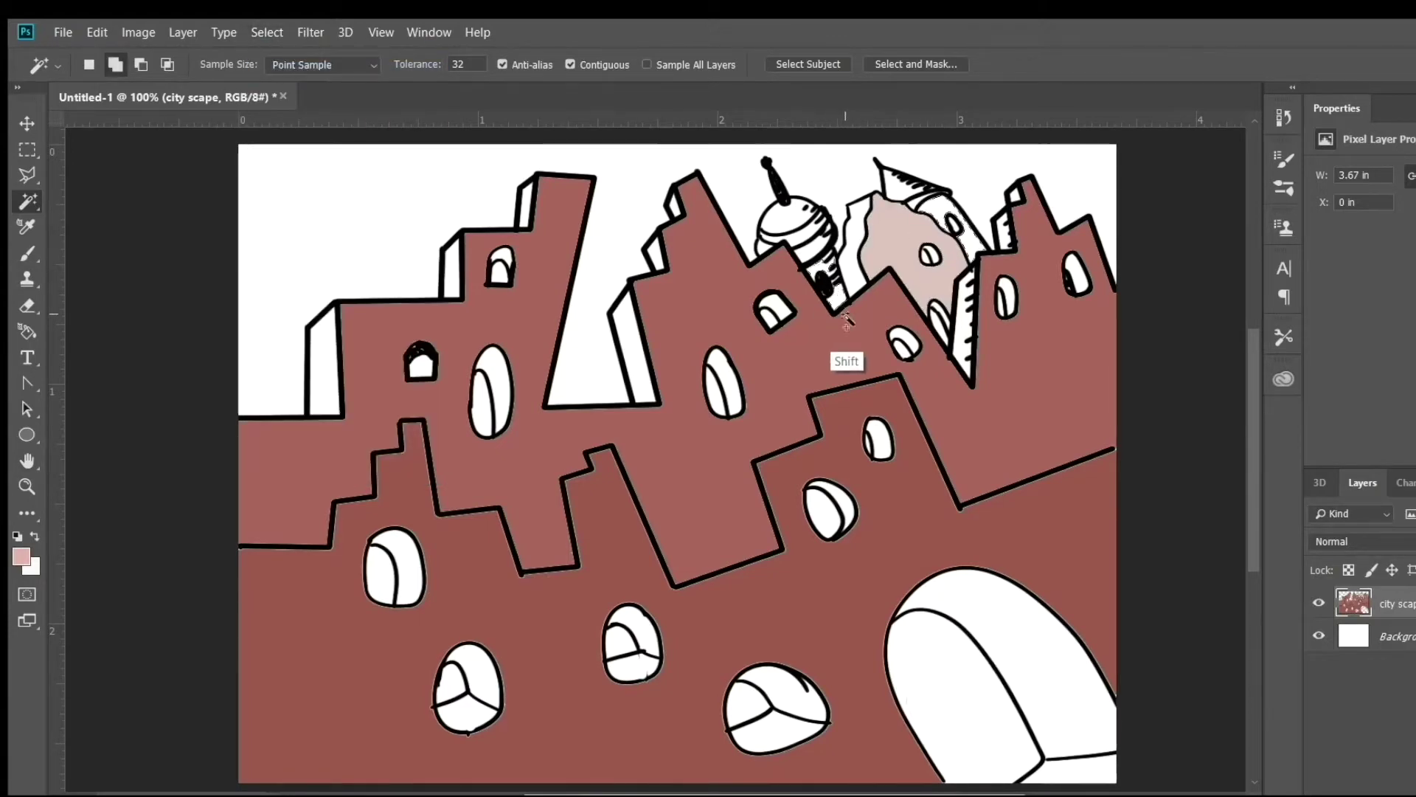
pyautogui.click(98, 33)
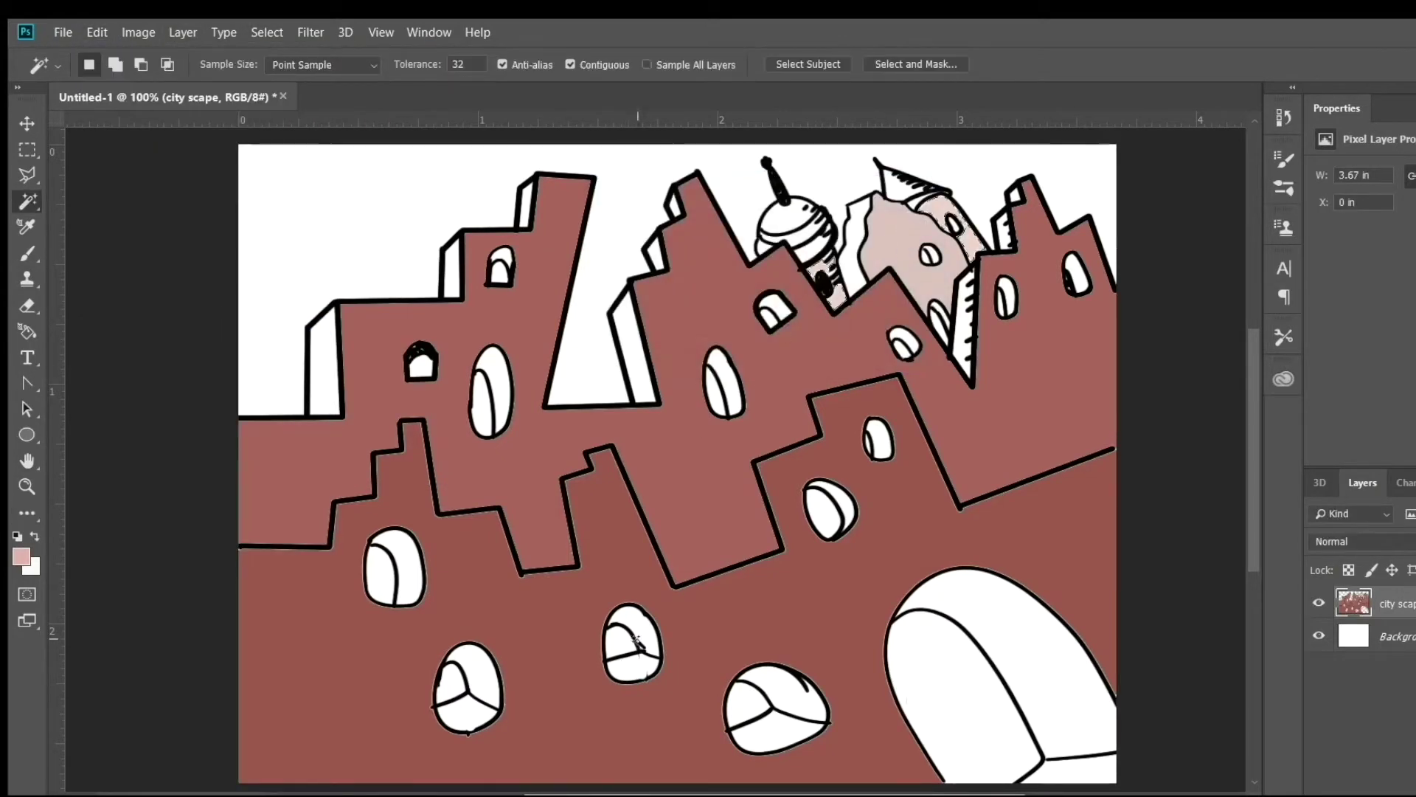
# Step: Select the foreground building area with the Magic Wand and raise its brightness to 29 with Brightness/Contrast
pyautogui.click(831, 623)
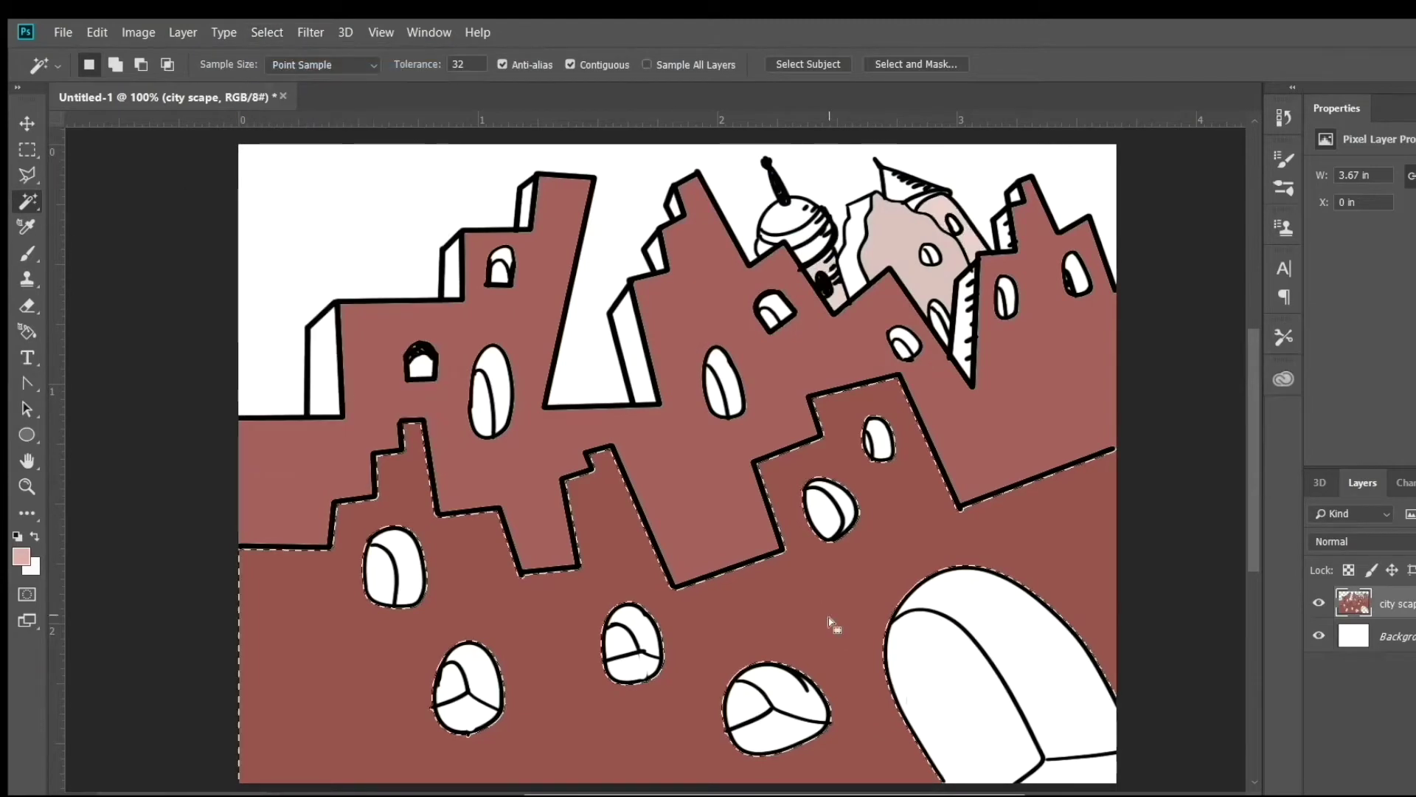
pyautogui.click(98, 33)
pyautogui.moveTo(138, 33)
pyautogui.moveTo(222, 80)
pyautogui.click(396, 80)
pyautogui.moveTo(1018, 279); pyautogui.dragTo(1032, 279)
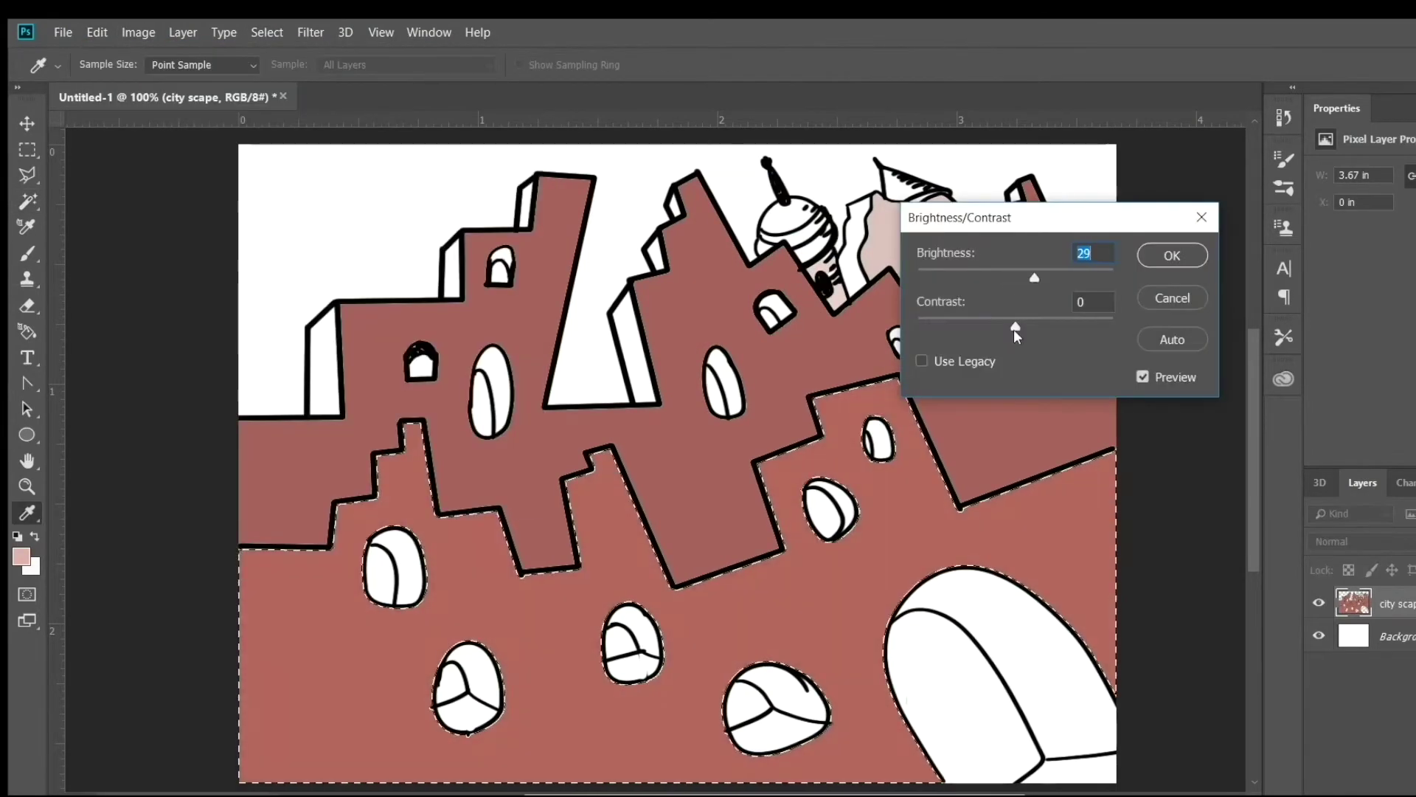
pyautogui.click(1166, 253)
pyautogui.click(138, 33)
pyautogui.moveTo(167, 80)
pyautogui.click(474, 118)
pyautogui.moveTo(1075, 346); pyautogui.dragTo(1099, 378)
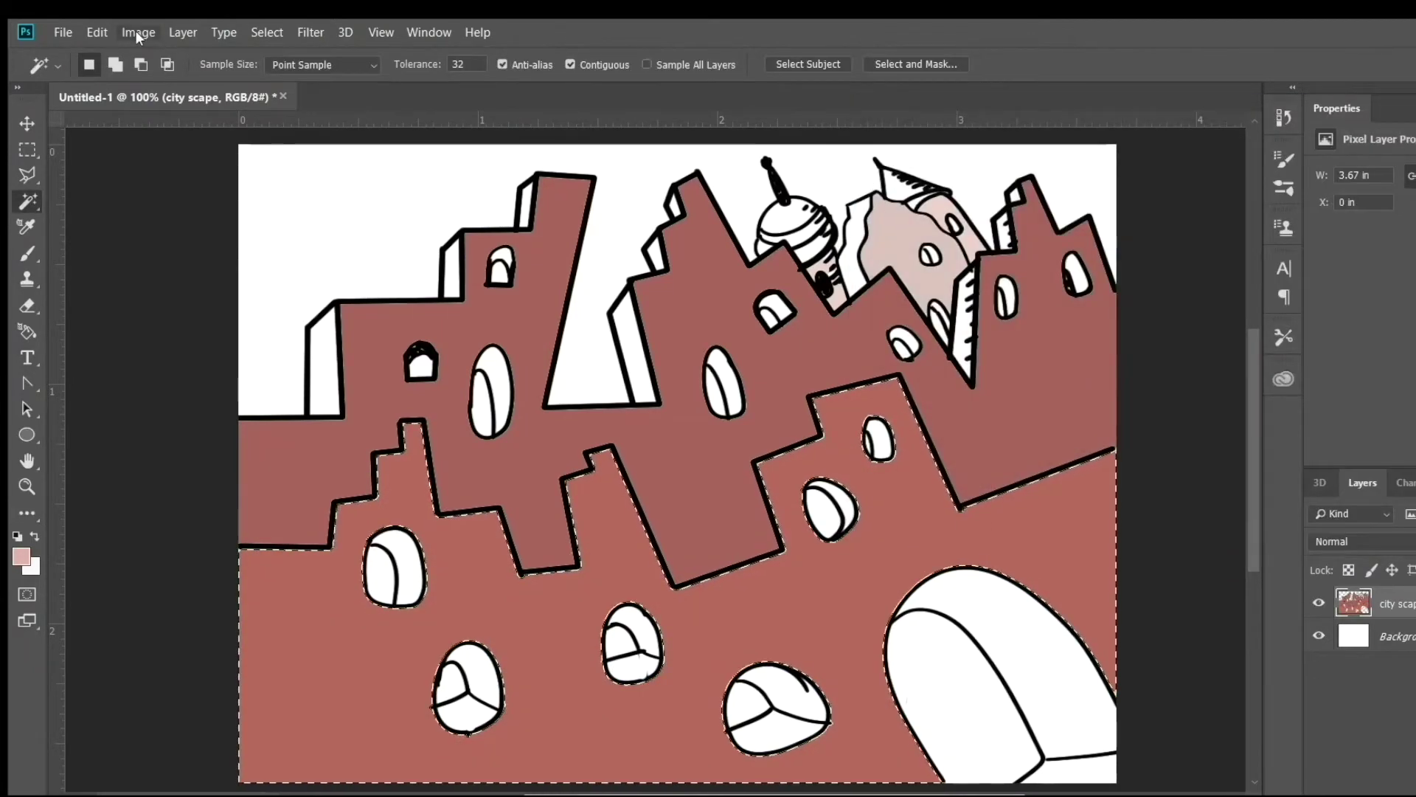
# Step: Darken the selected foreground buildings with a Curves point at input 150, output 114, and clear the selection
pyautogui.click(138, 32)
pyautogui.moveTo(167, 80)
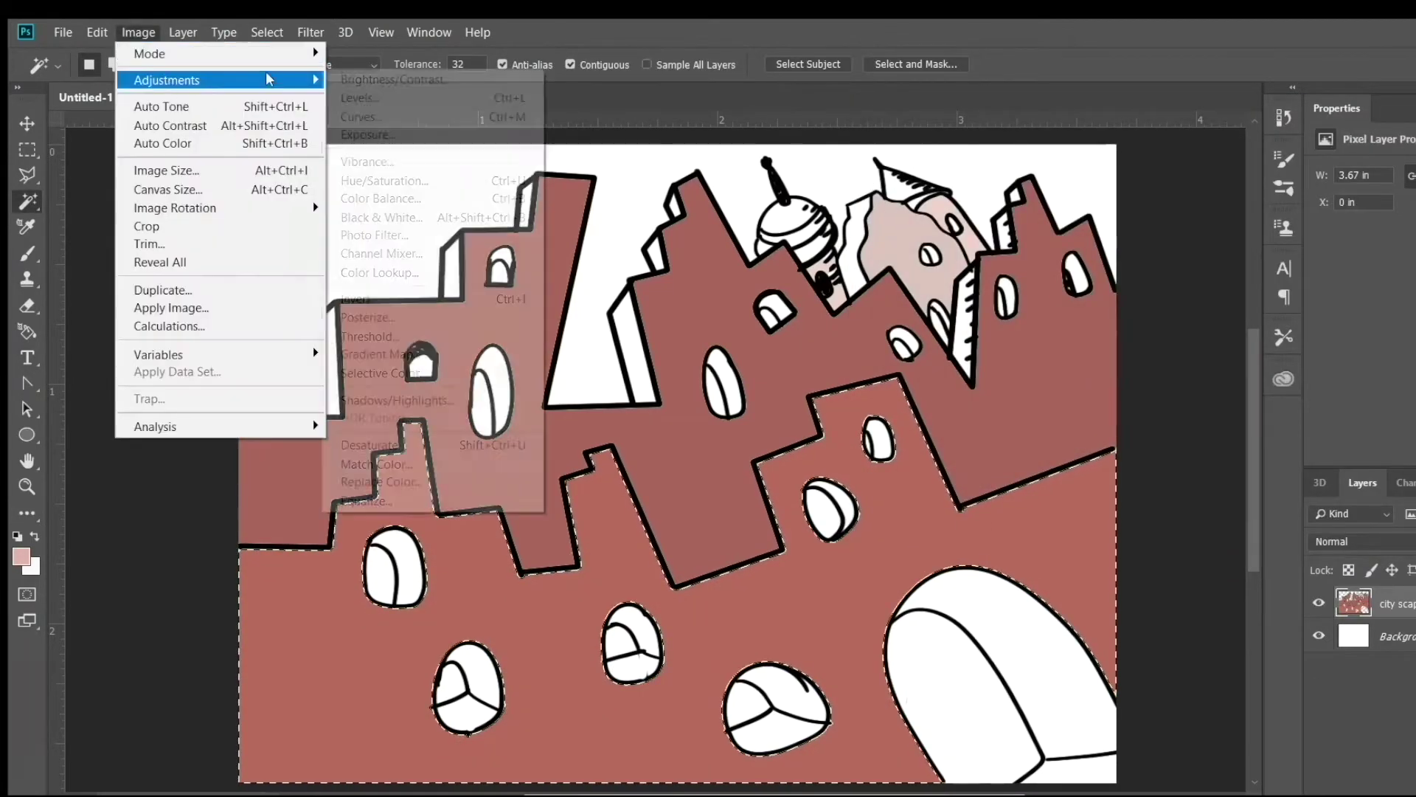
pyautogui.click(394, 114)
pyautogui.moveTo(1091, 342); pyautogui.dragTo(1111, 347)
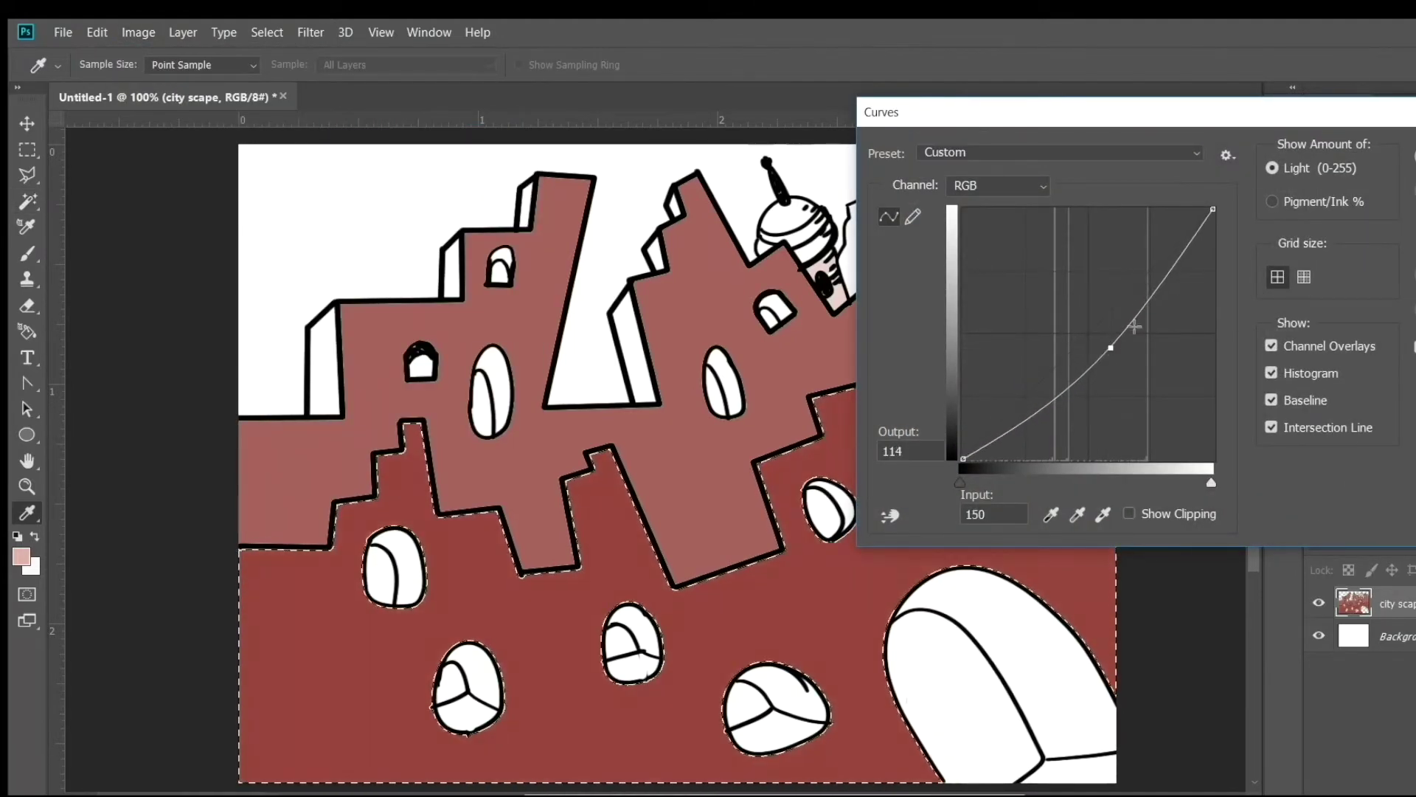
pyautogui.click(1414, 155)
pyautogui.click(616, 424)
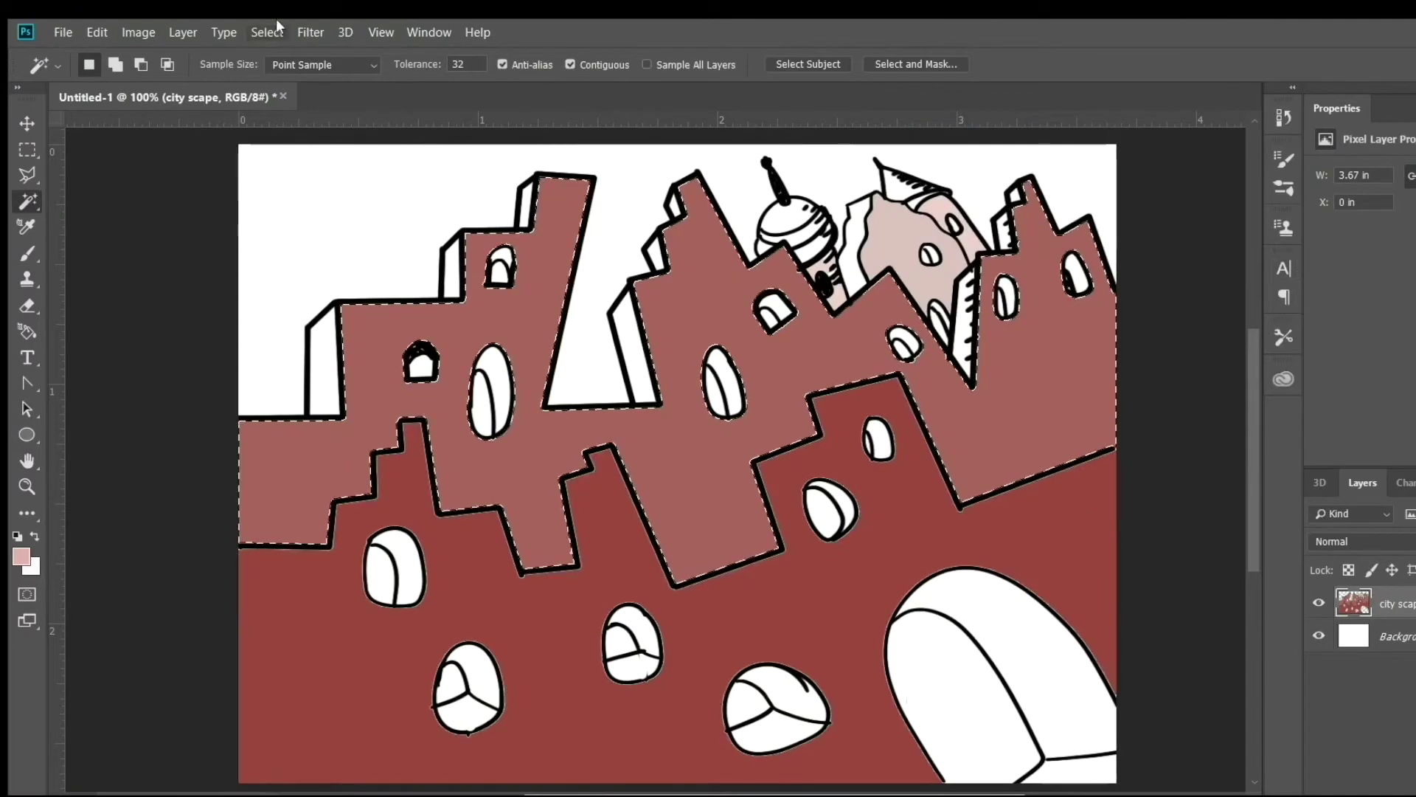
pyautogui.click(271, 34)
pyautogui.click(286, 70)
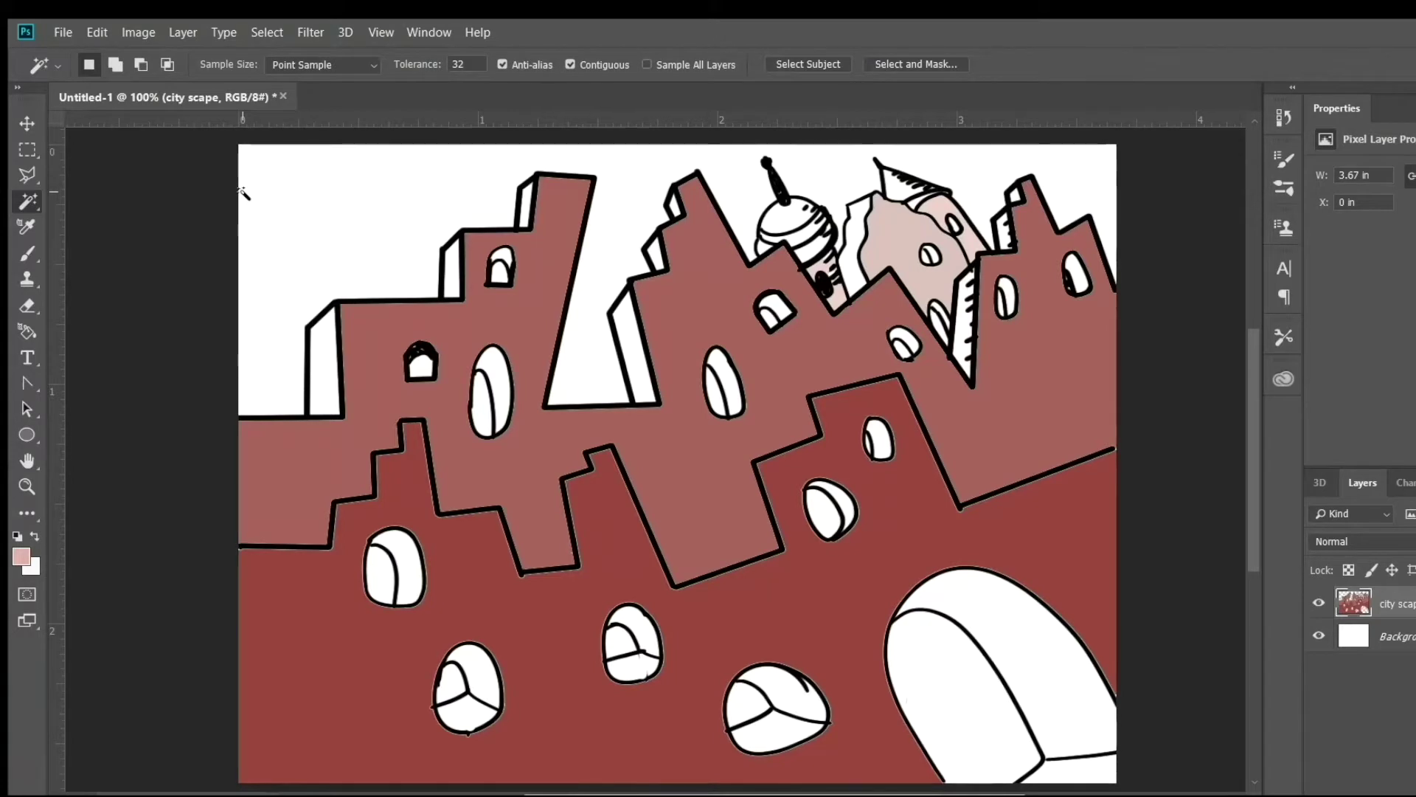
# Step: Set the foreground color to dark gray #656363
pyautogui.click(21, 556)
pyautogui.click(159, 484)
pyautogui.click(149, 465)
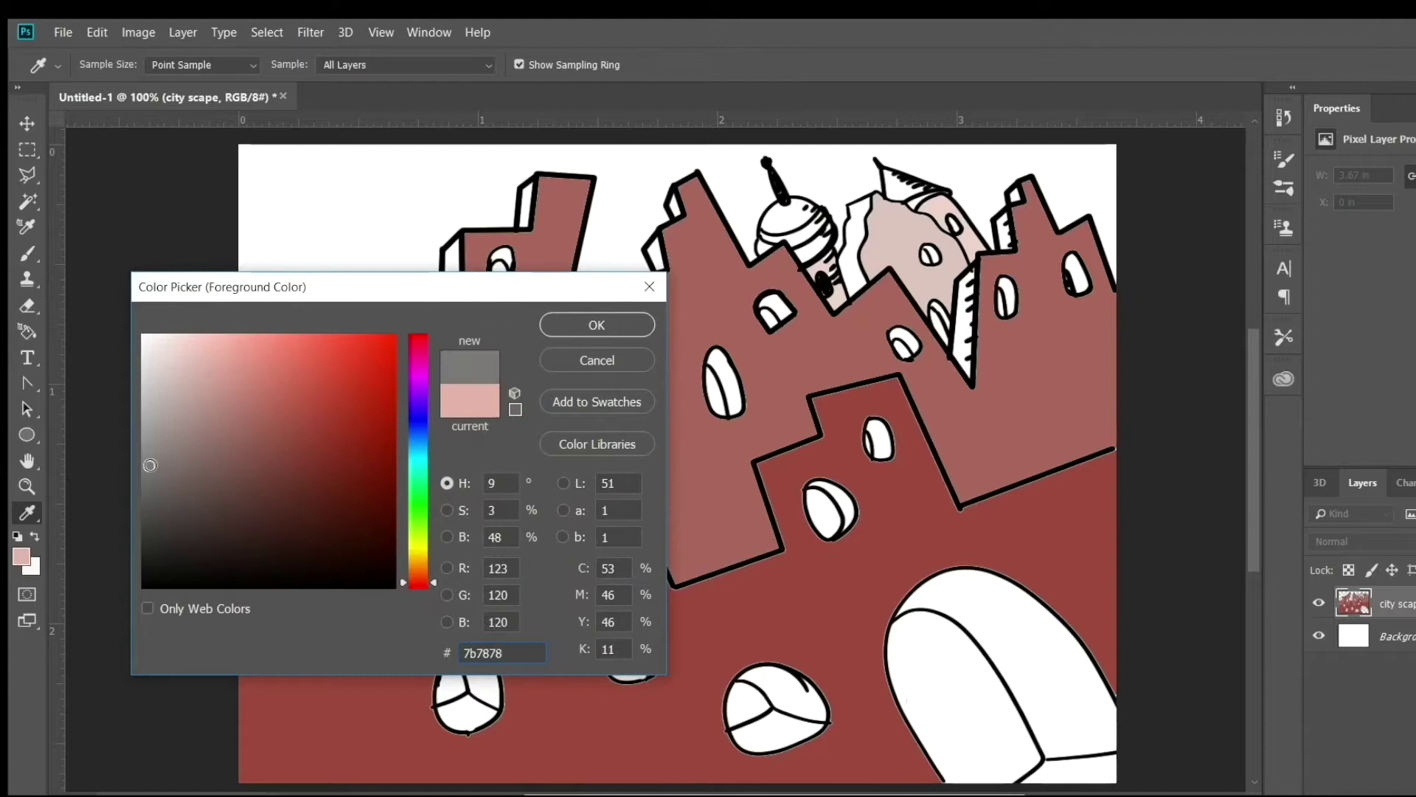
pyautogui.click(148, 486)
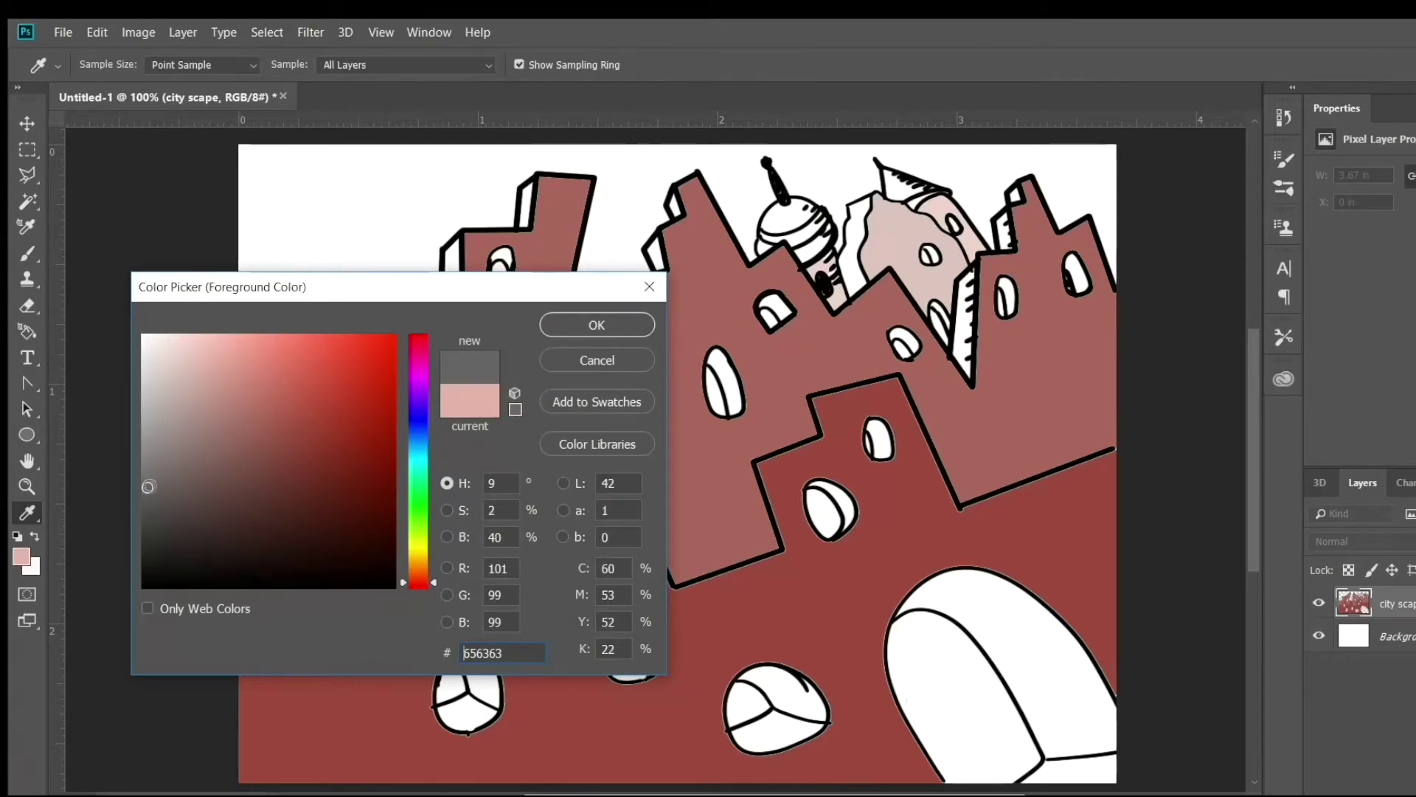
pyautogui.click(596, 325)
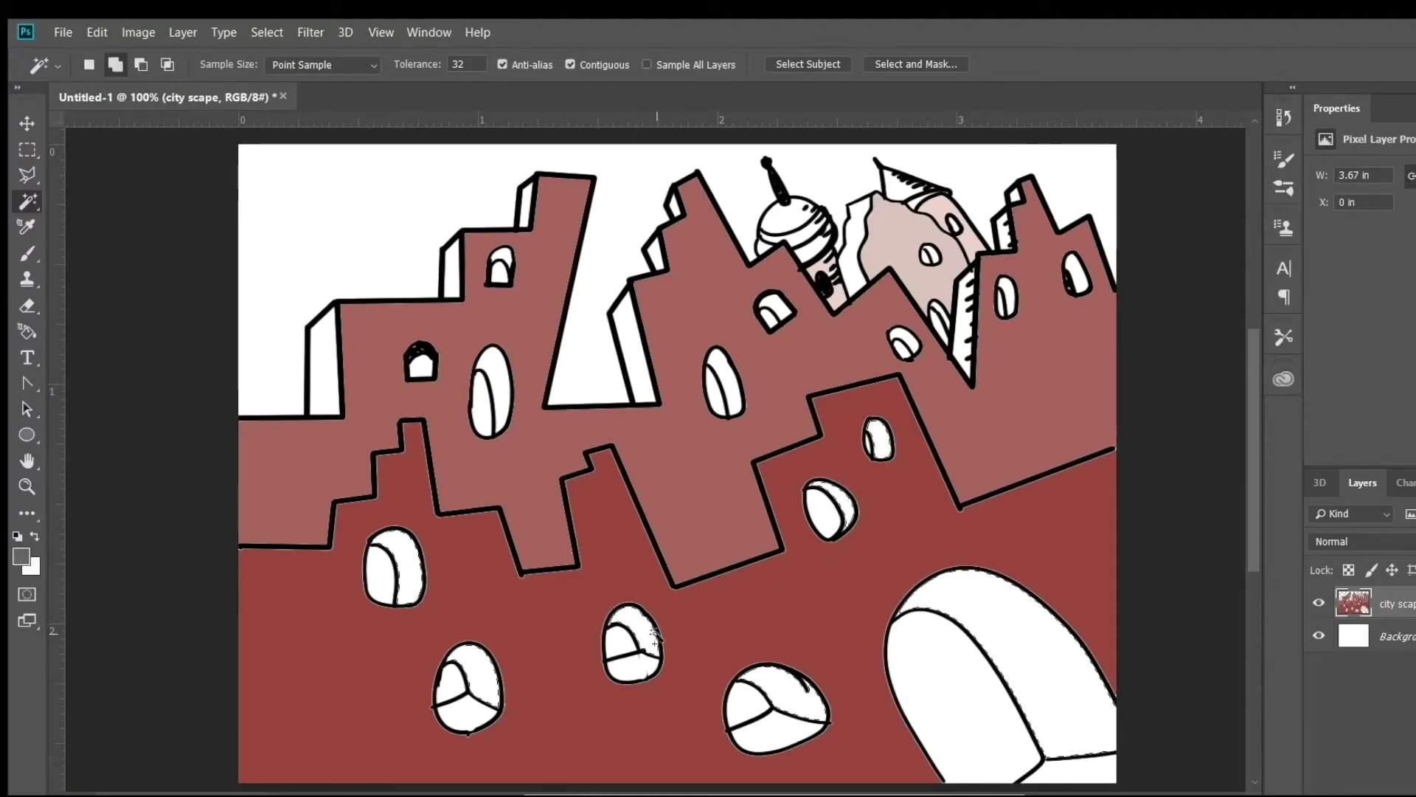
# Step: Fill the selected inner sides of the foreground windows and the large archway with the foreground color at 100% opacity
pyautogui.click(97, 33)
pyautogui.click(118, 330)
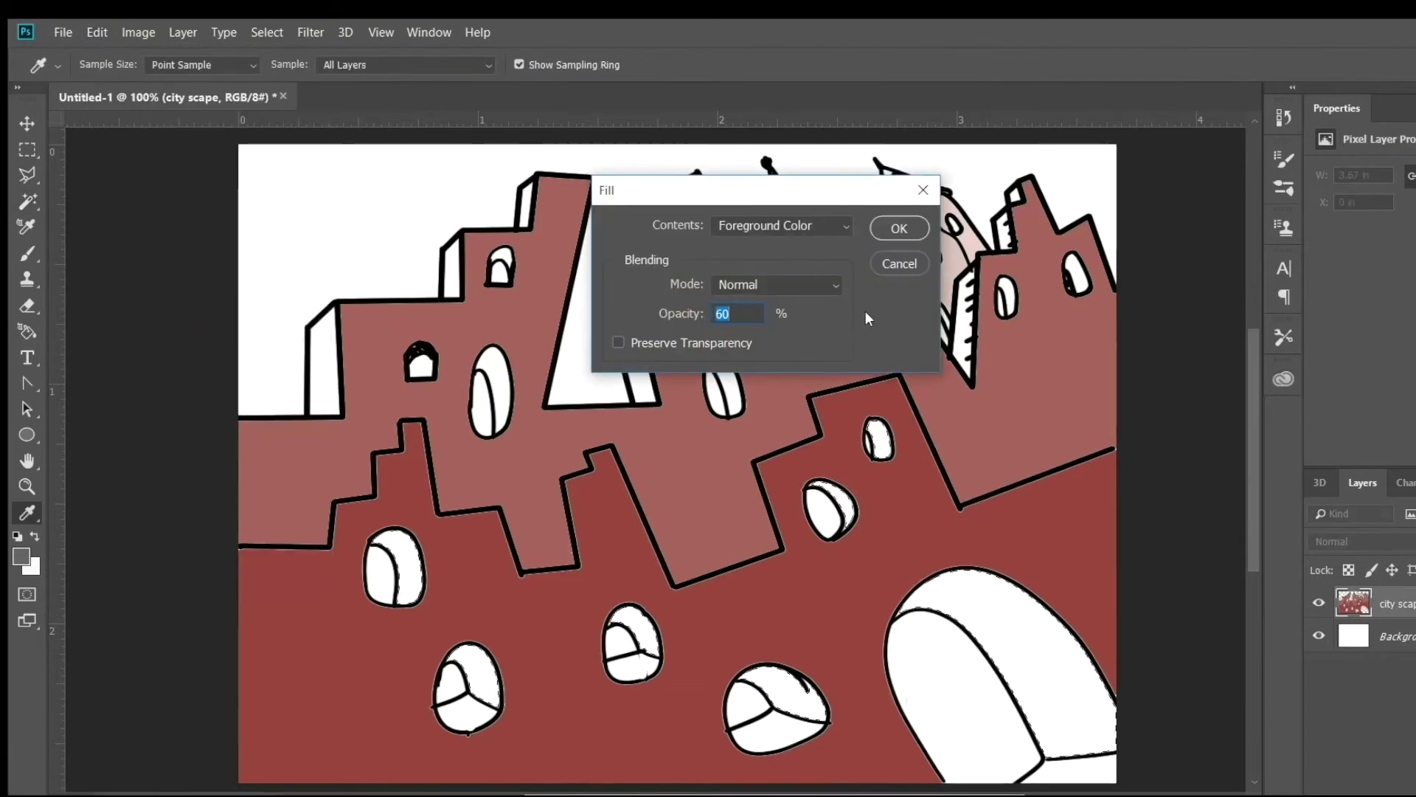
pyautogui.write('100')
pyautogui.click(899, 228)
pyautogui.press('w')
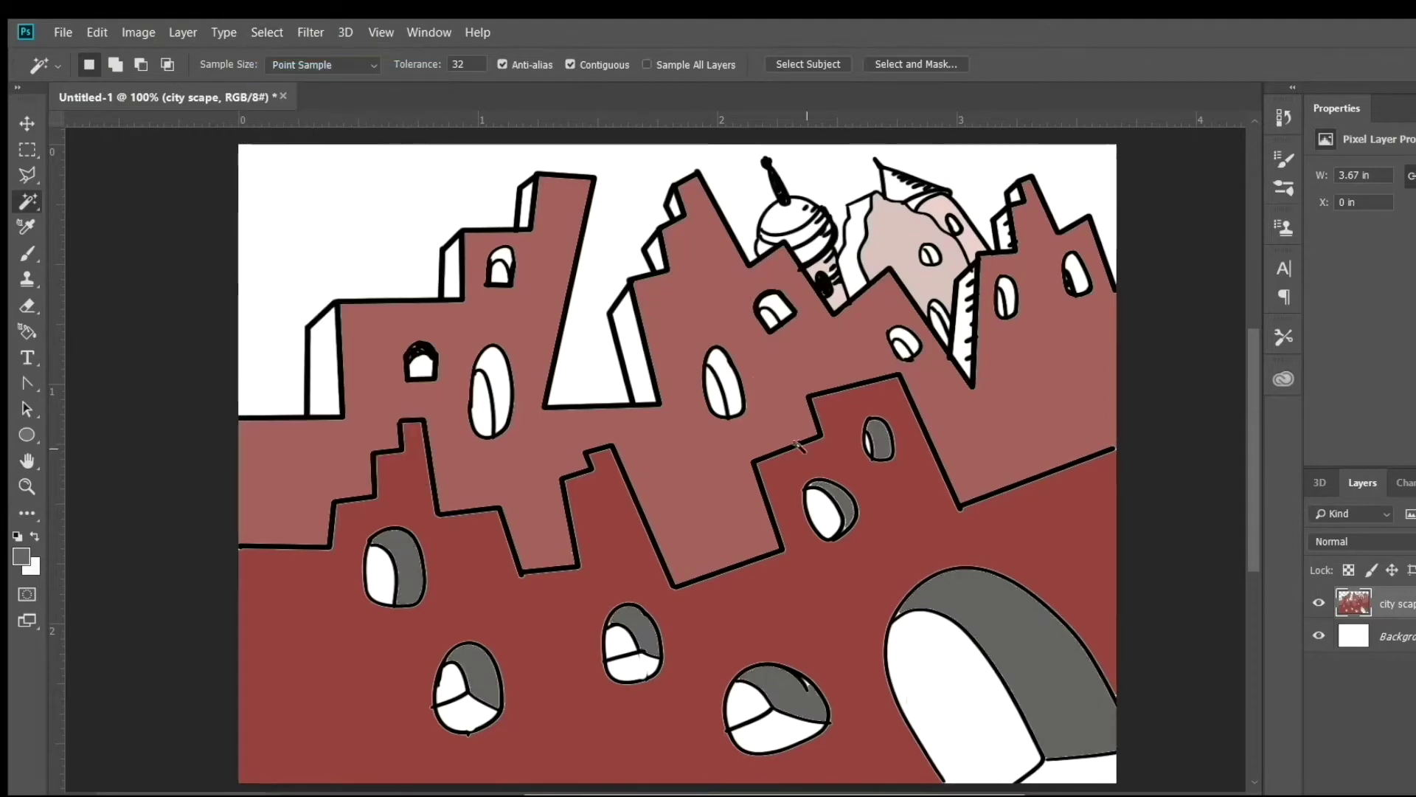
# Step: Select the inner sides of the second-row windows together with the Magic Wand
pyautogui.keyDown('shift'); pyautogui.click(783, 307); pyautogui.keyUp('shift')
pyautogui.keyDown('shift'); pyautogui.click(1079, 282); pyautogui.keyUp('shift')
pyautogui.keyDown('shift'); pyautogui.click(1011, 297); pyautogui.keyUp('shift')
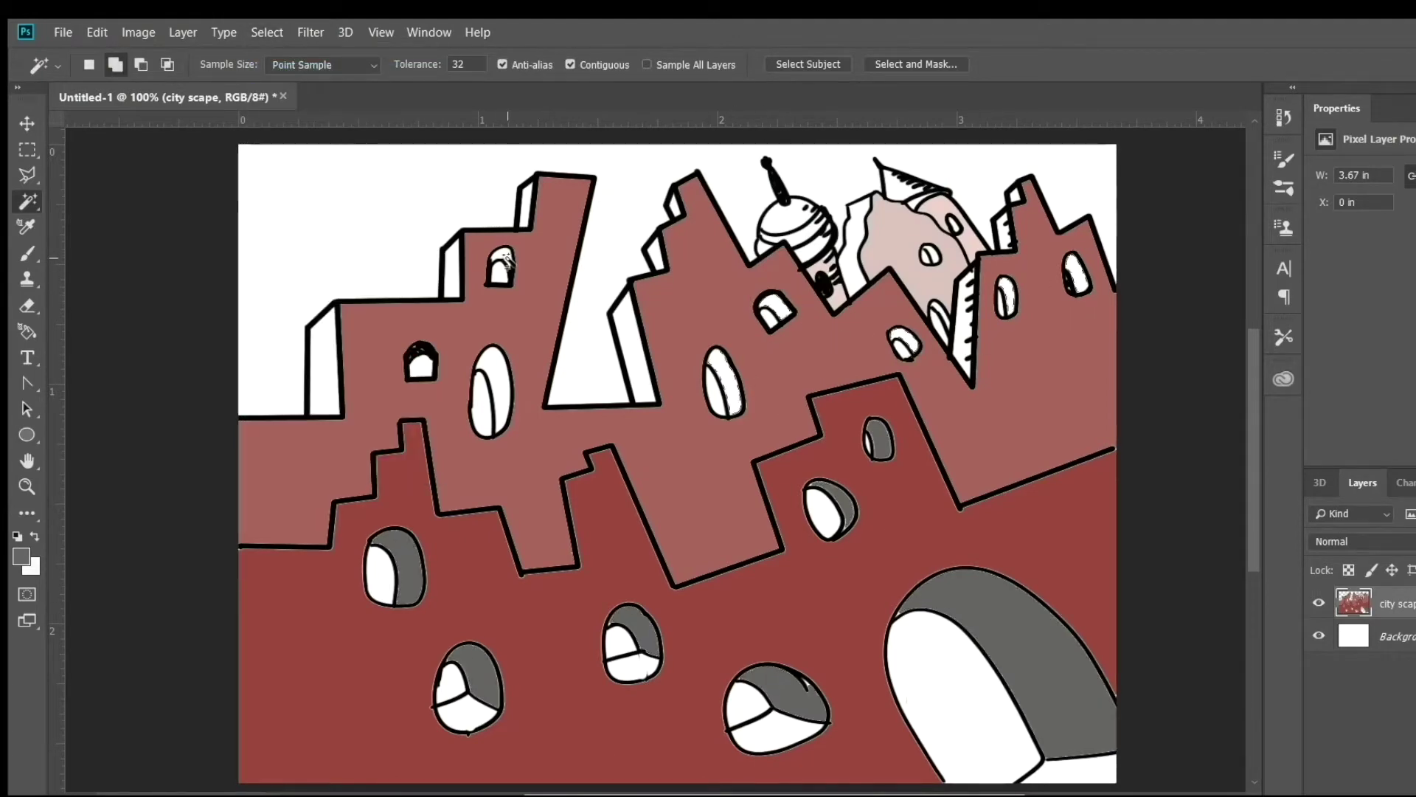
pyautogui.keyDown('shift'); pyautogui.click(503, 376); pyautogui.keyUp('shift')
pyautogui.keyDown('shift'); pyautogui.click(505, 256); pyautogui.keyUp('shift')
# Step: Fill the selected second-row window sides with the foreground color at 80% opacity and deselect them
pyautogui.click(97, 32)
pyautogui.click(118, 330)
pyautogui.write('80')
pyautogui.click(898, 228)
pyautogui.click(268, 33)
pyautogui.click(288, 71)
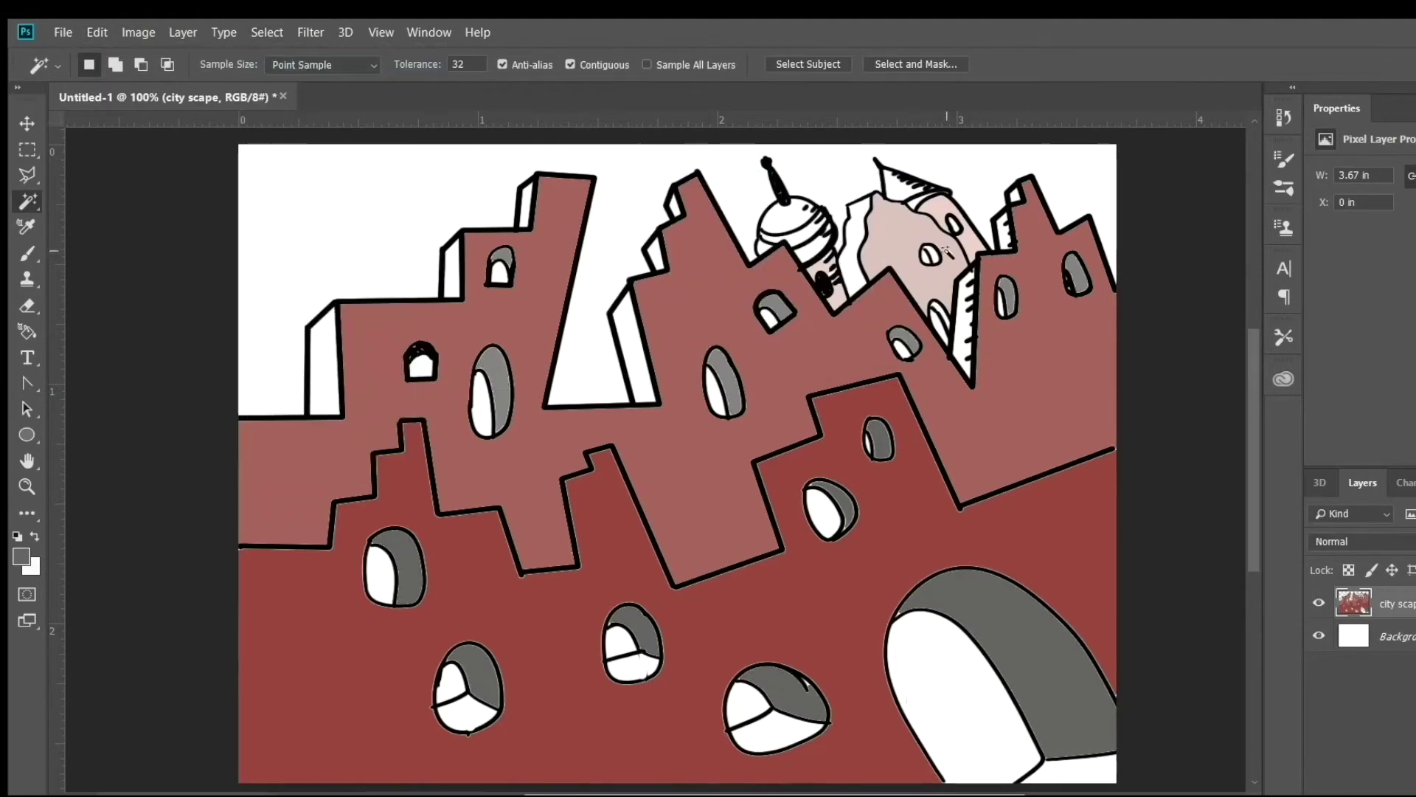
# Step: Reselect the inner sides of the second-row windows and darken them slightly with a Curves adjustment
pyautogui.click(267, 33)
pyautogui.click(289, 88)
pyautogui.click(138, 32)
pyautogui.moveTo(177, 79)
pyautogui.click(386, 119)
pyautogui.moveTo(1089, 333); pyautogui.dragTo(1097, 347)
pyautogui.press('Return')
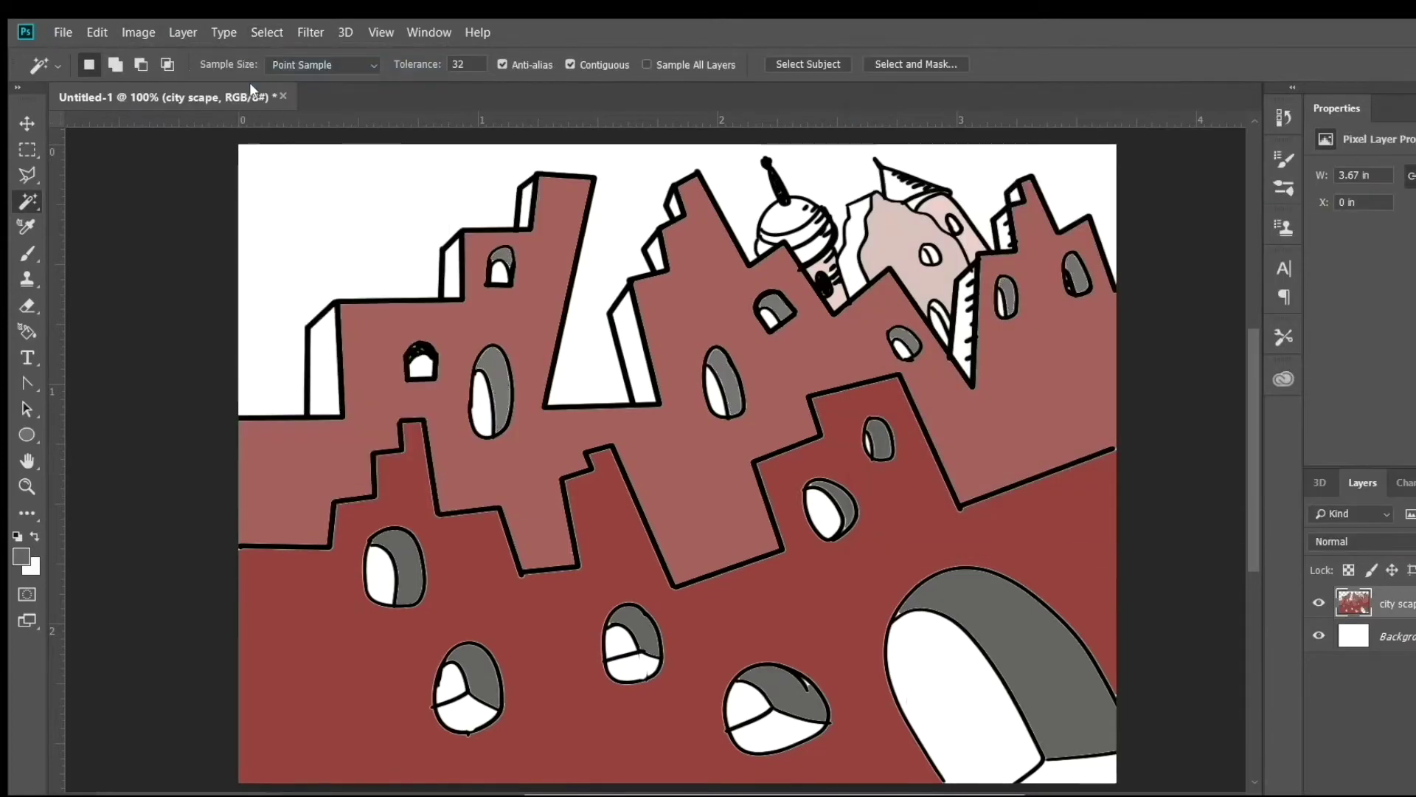
# Step: Select the inner sides of the windows on the distant round building with the Magic Wand and fill them with the foreground color
pyautogui.click(27, 491)
pyautogui.click(736, 348)
pyautogui.click(28, 461)
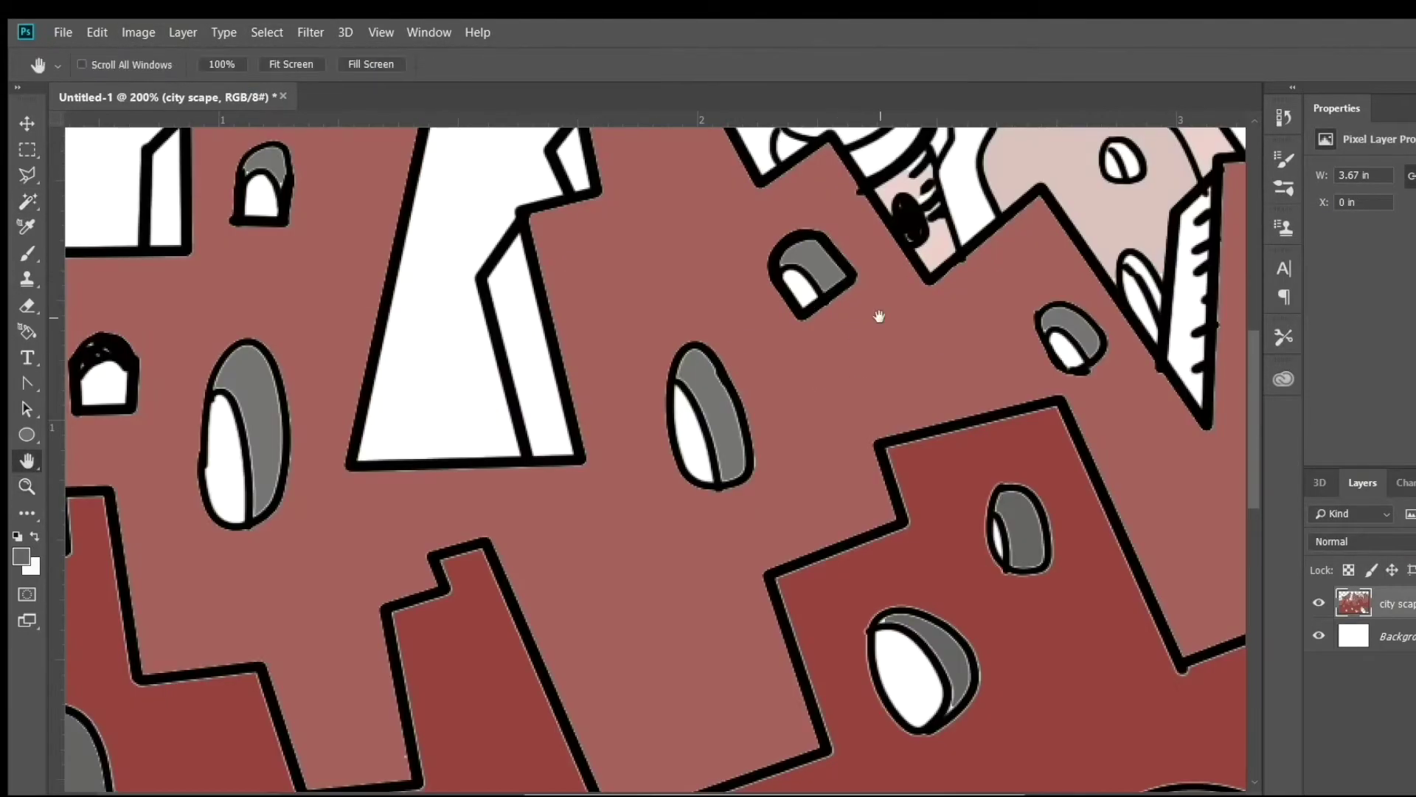
pyautogui.moveTo(878, 316); pyautogui.dragTo(644, 615)
pyautogui.click(27, 201)
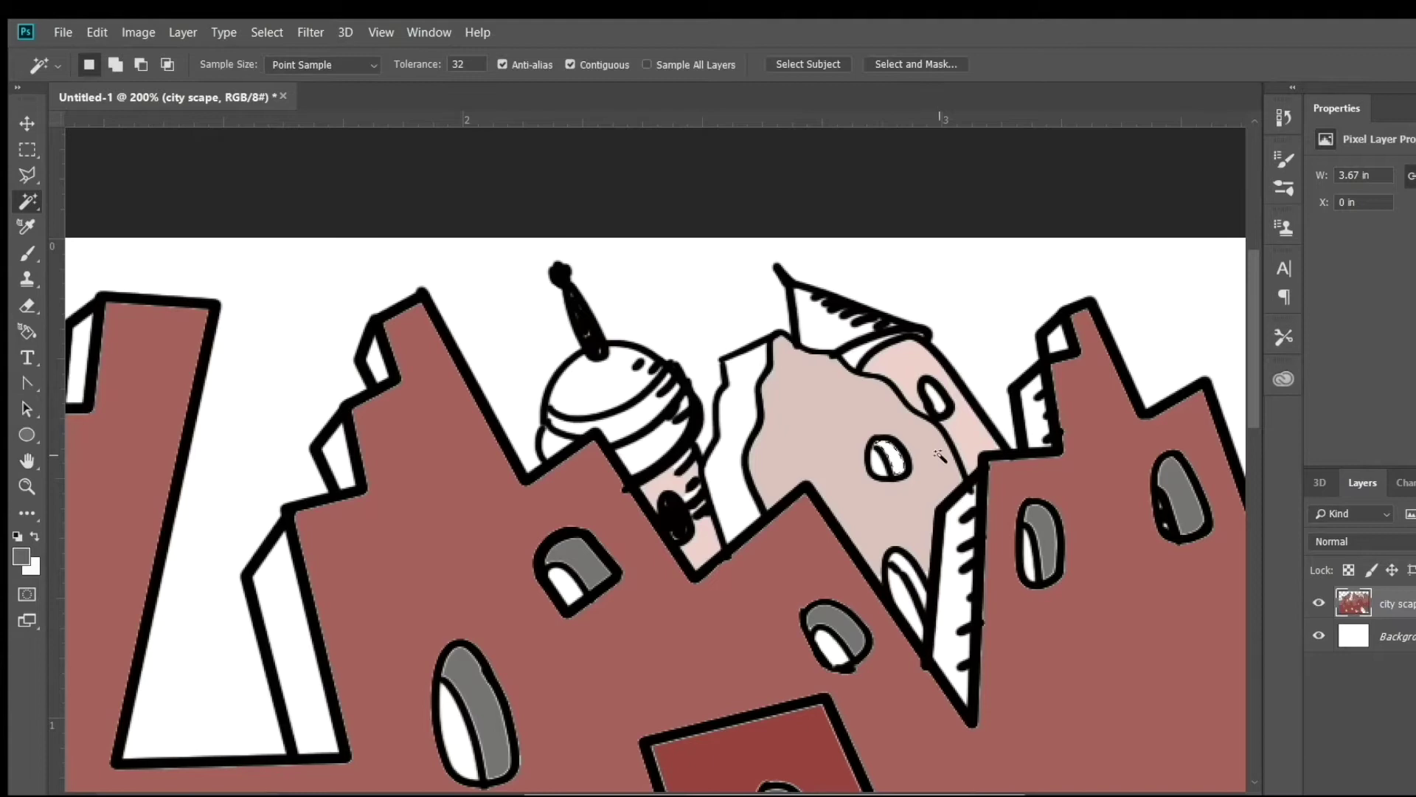
pyautogui.press('shift')
pyautogui.click(96, 33)
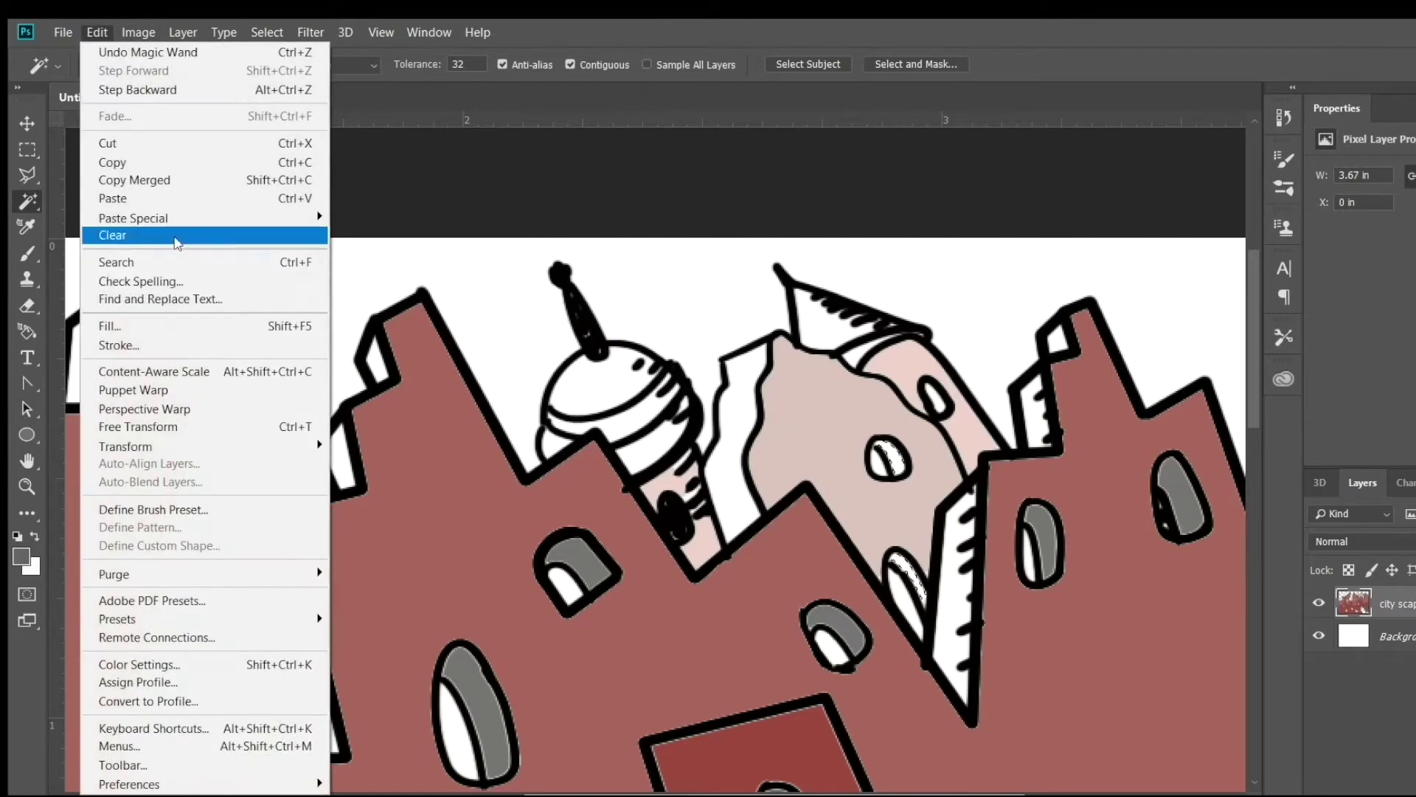
pyautogui.click(110, 328)
pyautogui.click(889, 225)
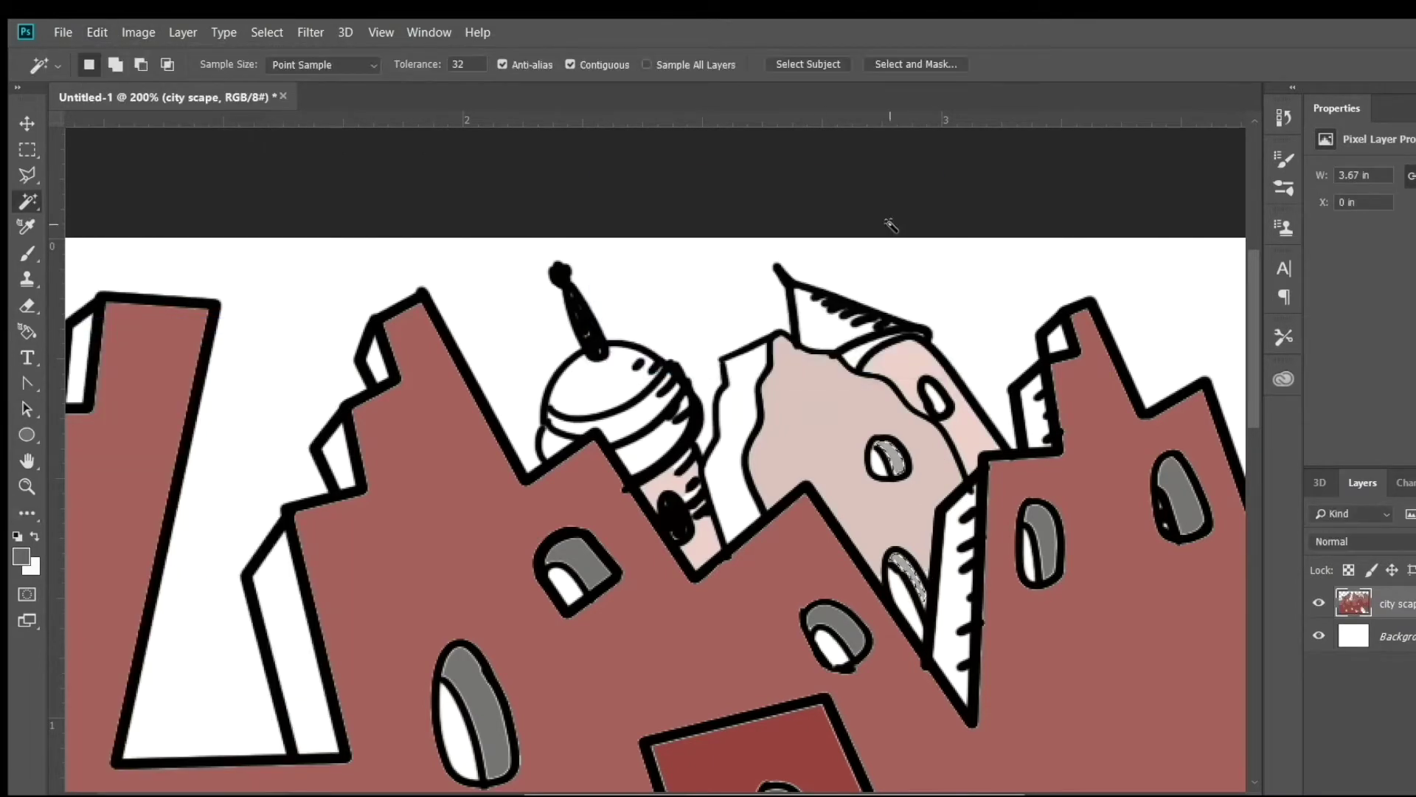
# Step: Clear the current selection and hide the Background layer
pyautogui.click(267, 32)
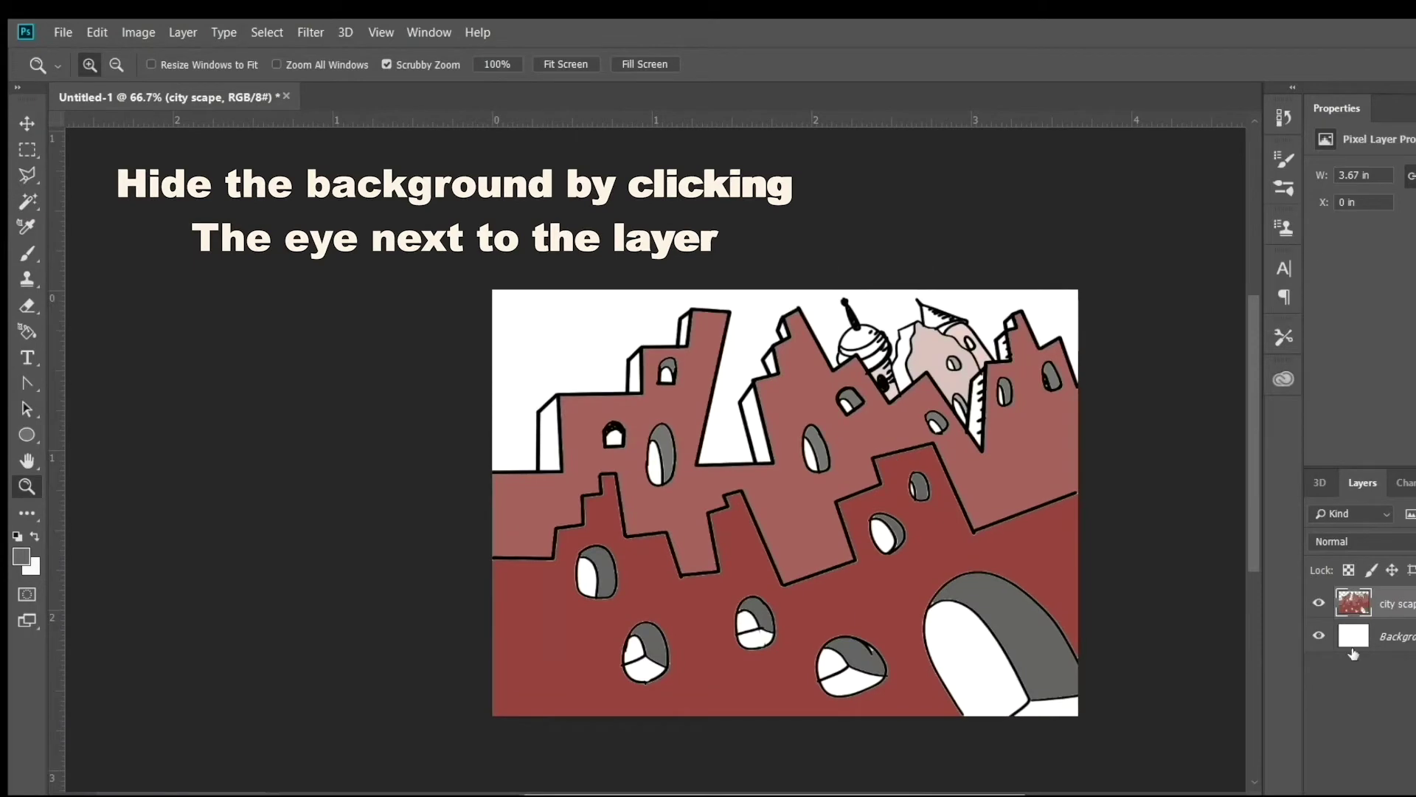
pyautogui.click(1319, 635)
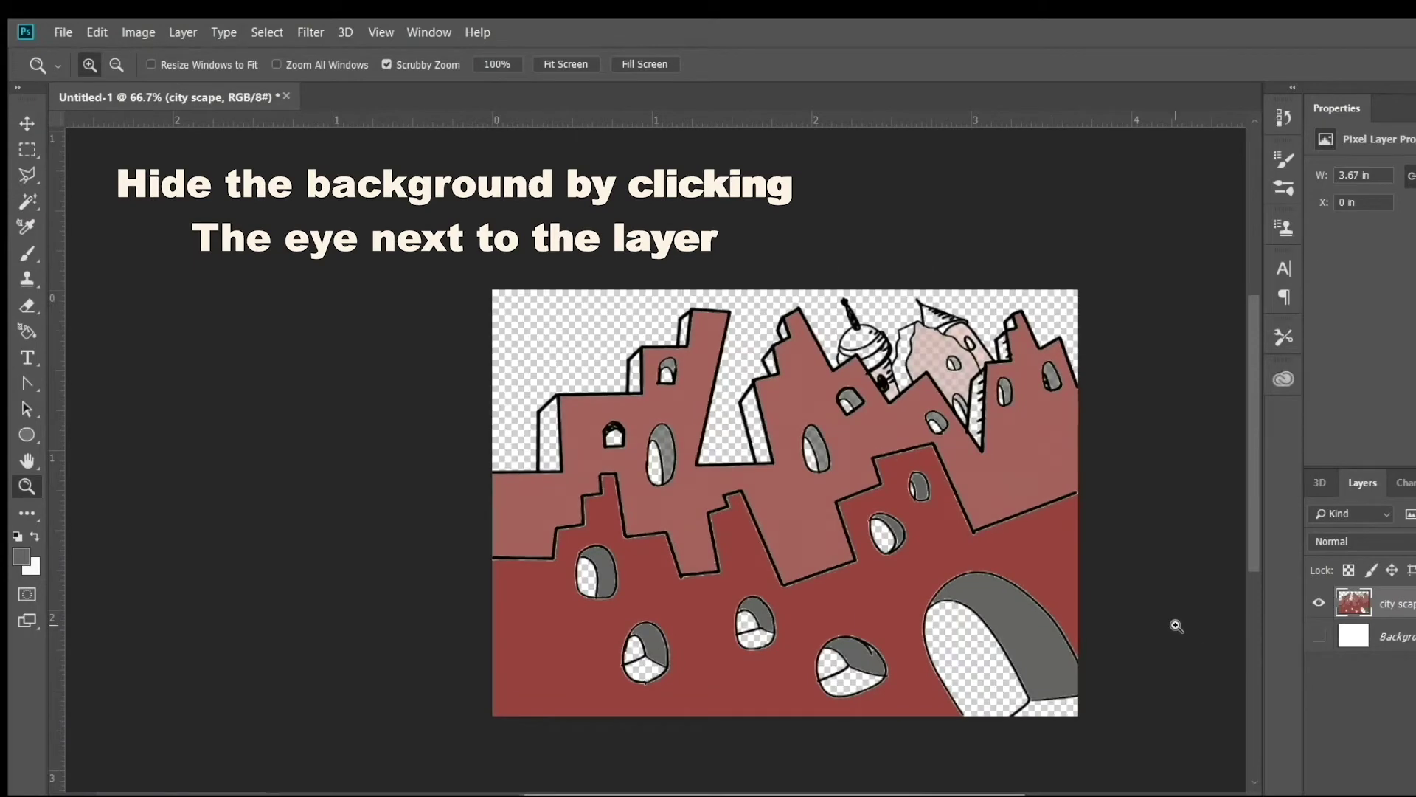
# Step: Select the inner floors of the front-row windows and fill them with the background color at 100% opacity
pyautogui.scroll(-1, 917, 300)
pyautogui.press('w')
pyautogui.click(96, 32)
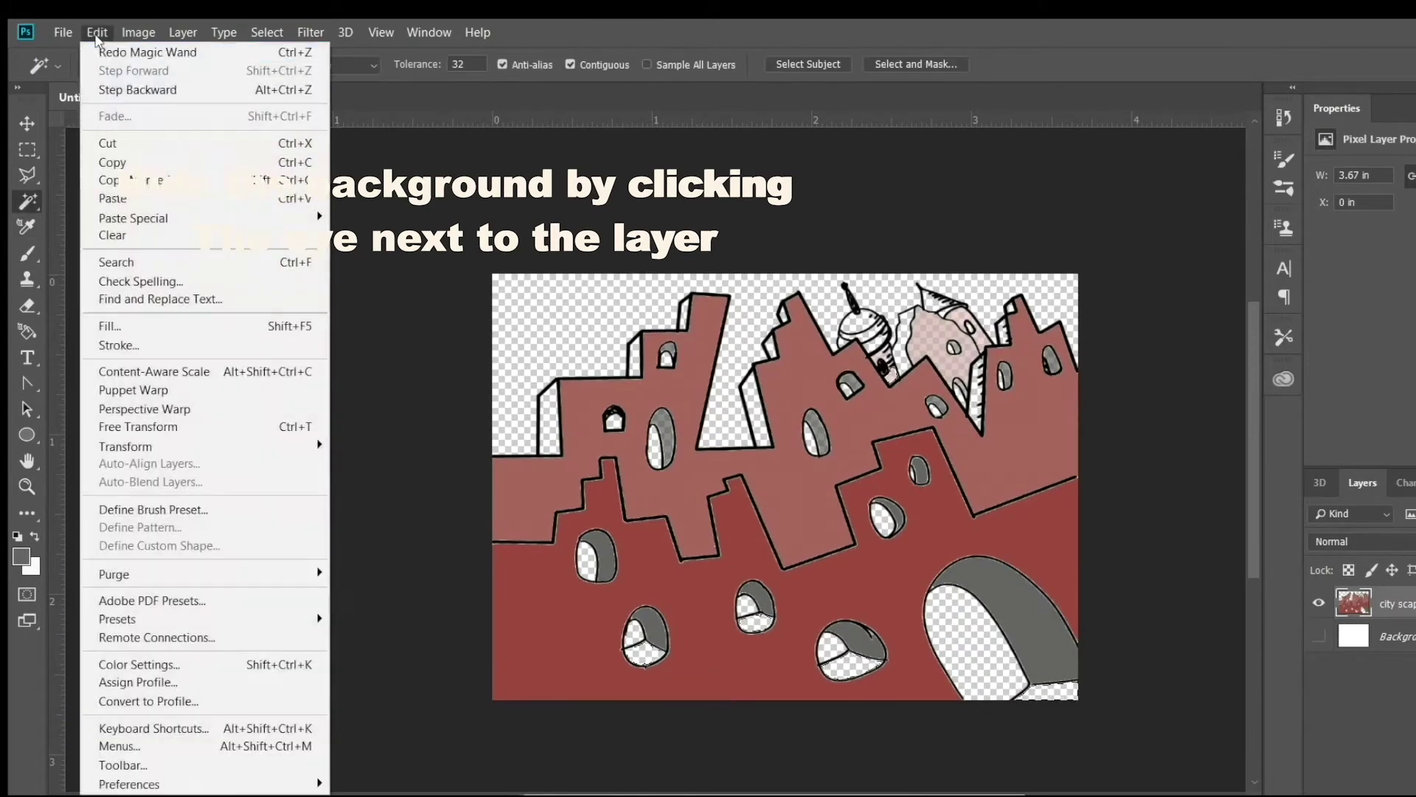
pyautogui.click(31, 566)
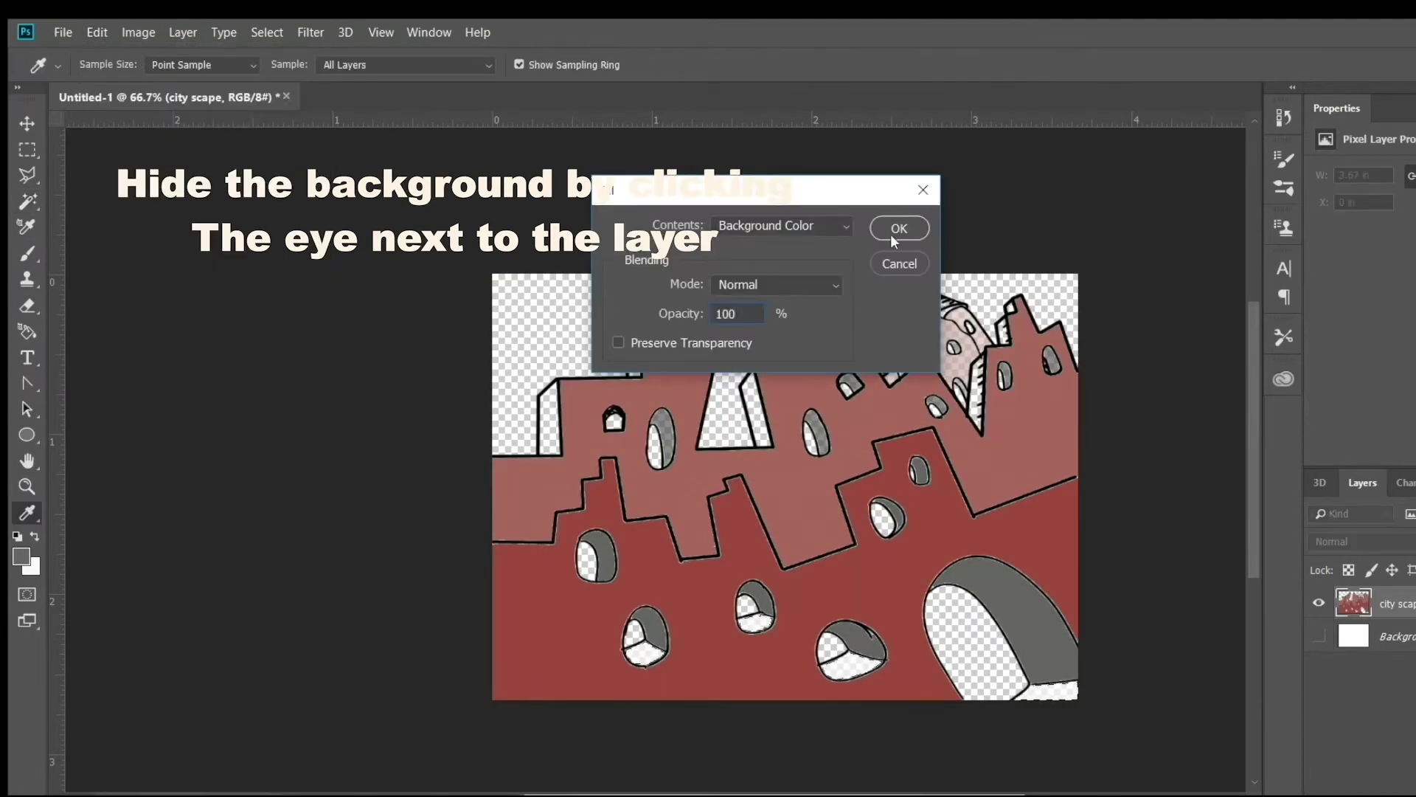
pyautogui.click(899, 228)
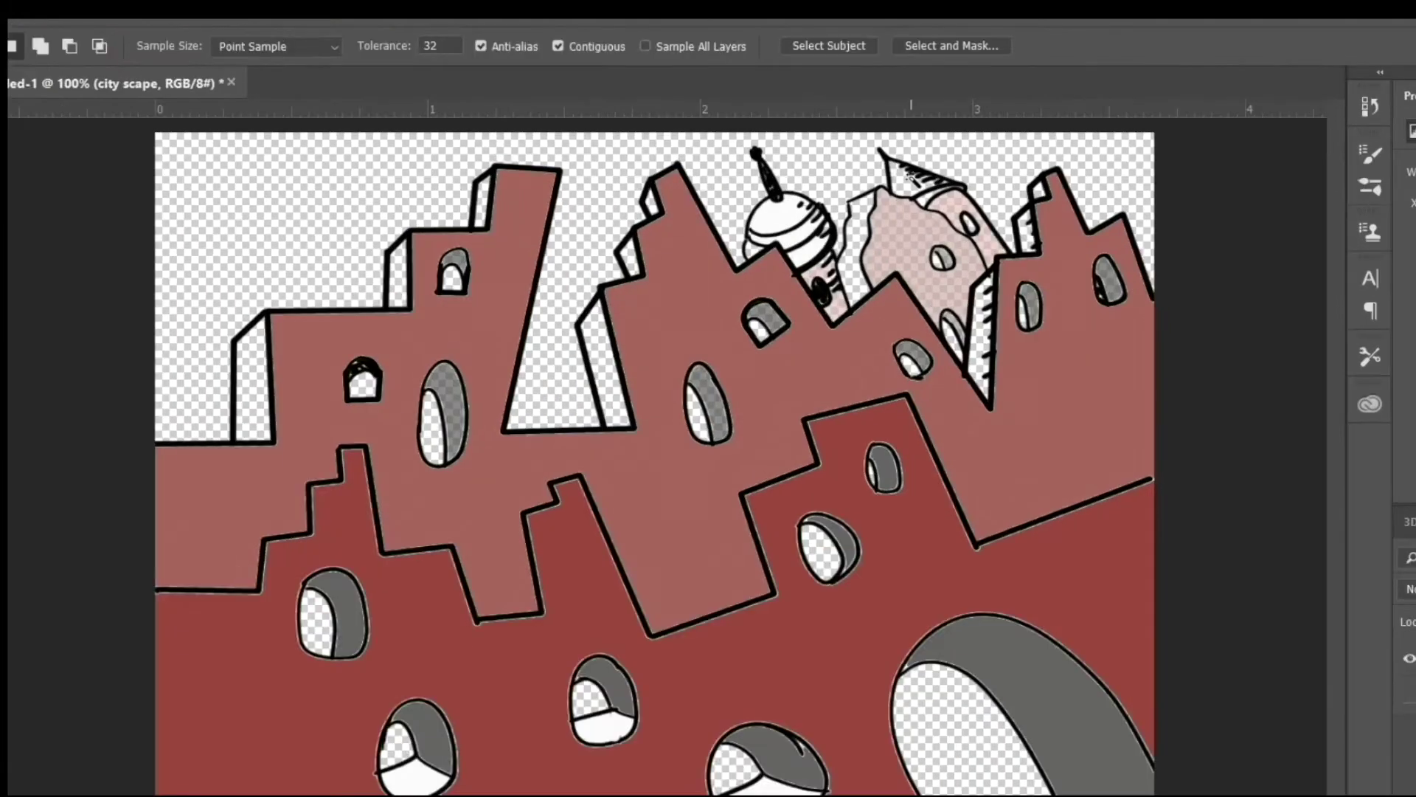
# Step: Color the building side walls and the distant dome light yellow (f0f286), and duplicate the city scape layer
pyautogui.click(21, 556)
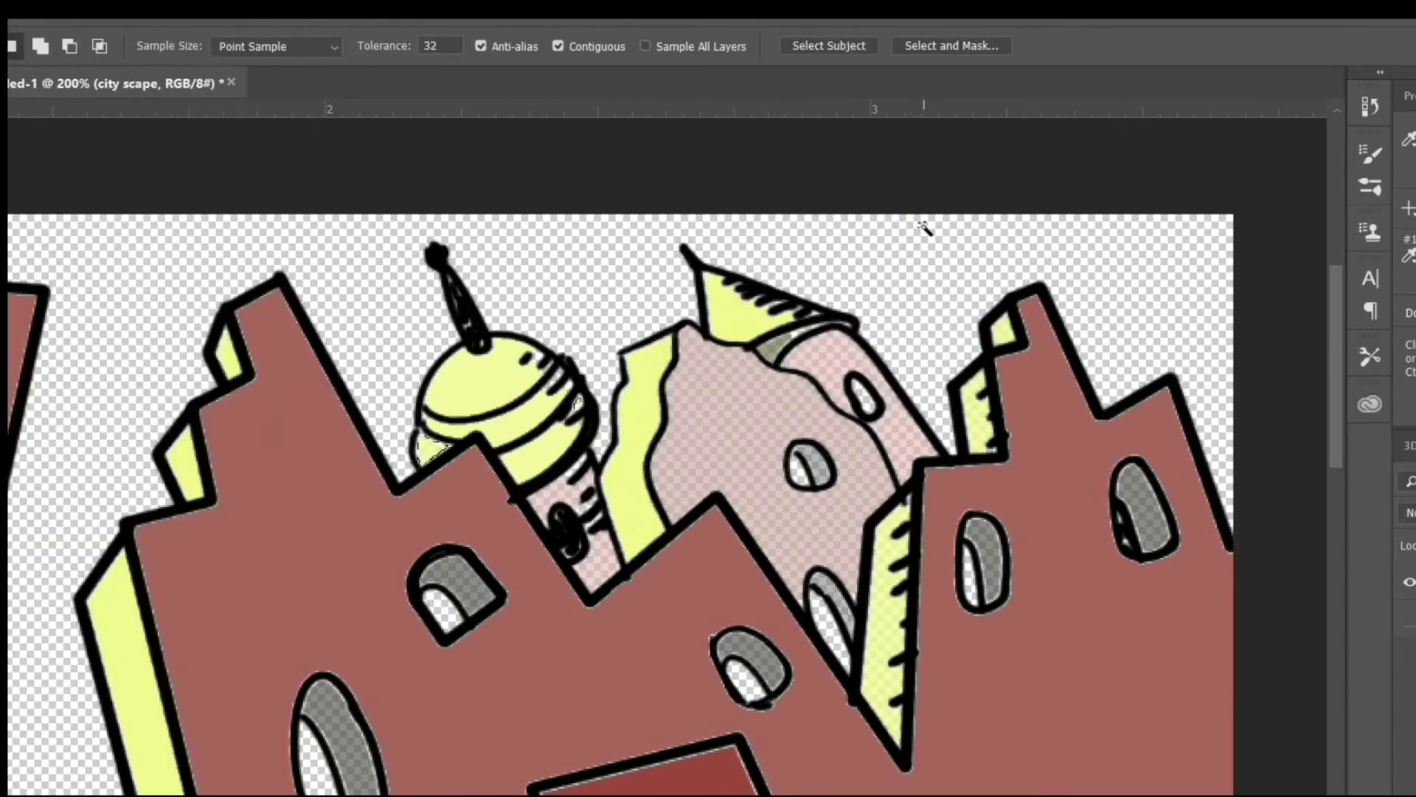
pyautogui.press('z')
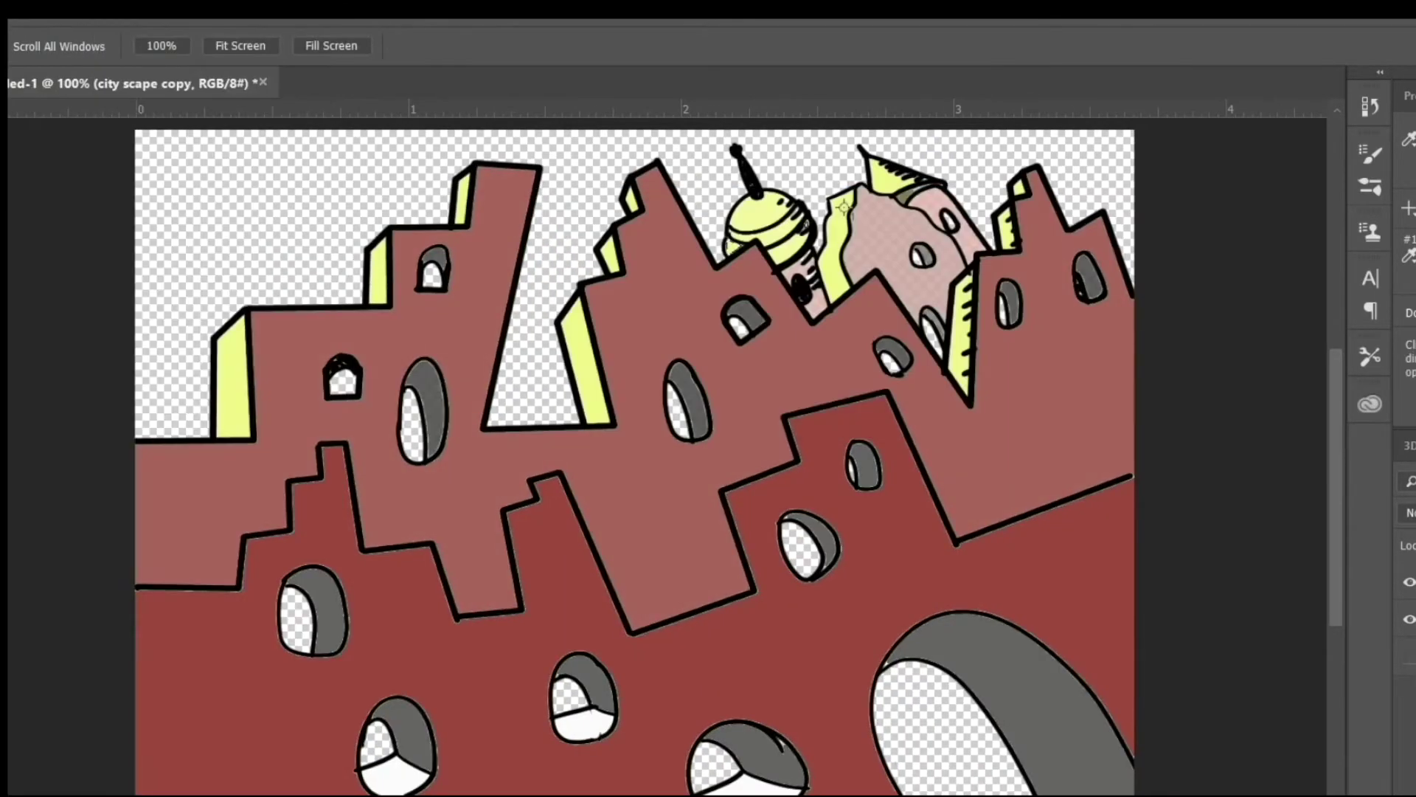
pyautogui.click(360, 517)
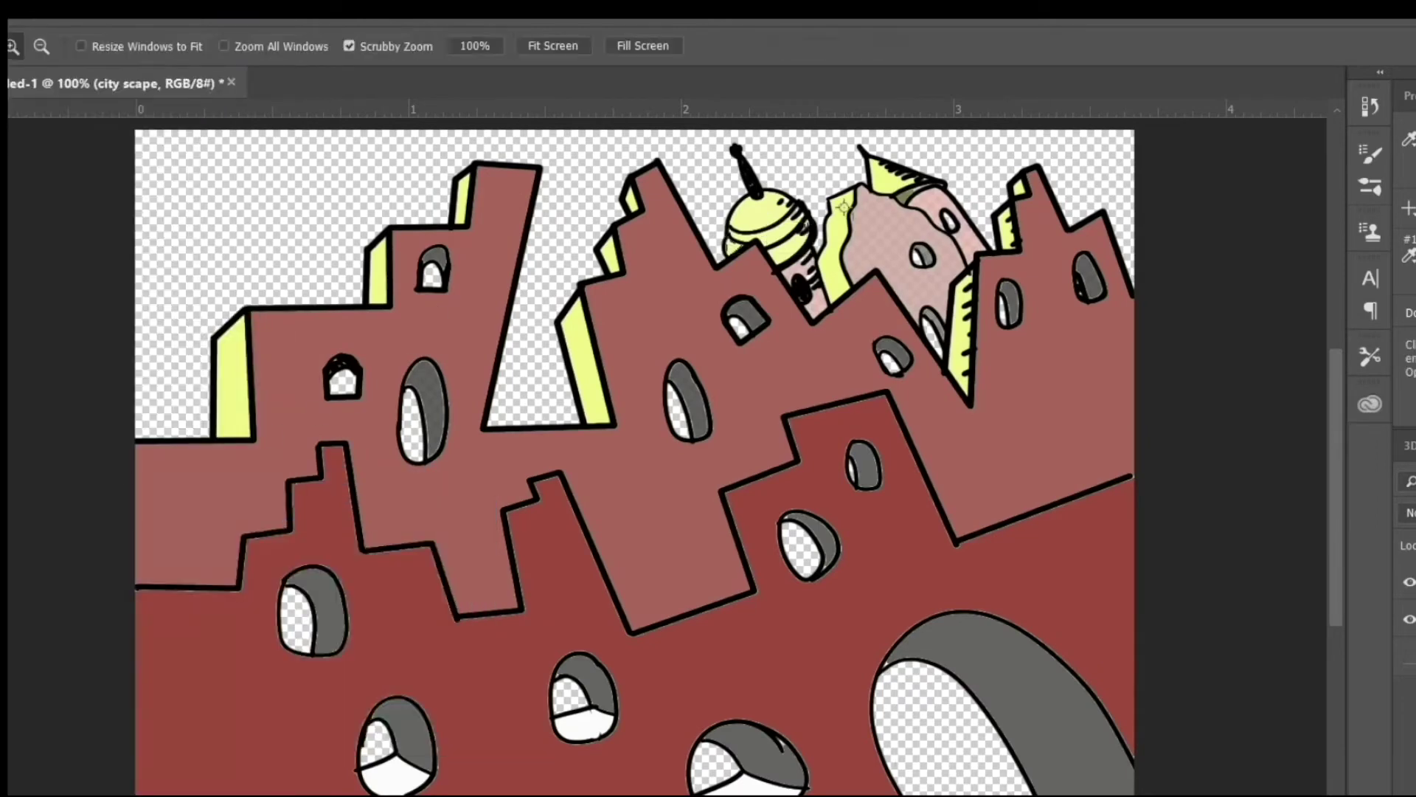
pyautogui.keyDown('alt'); pyautogui.click(439, 418); pyautogui.keyUp('alt')
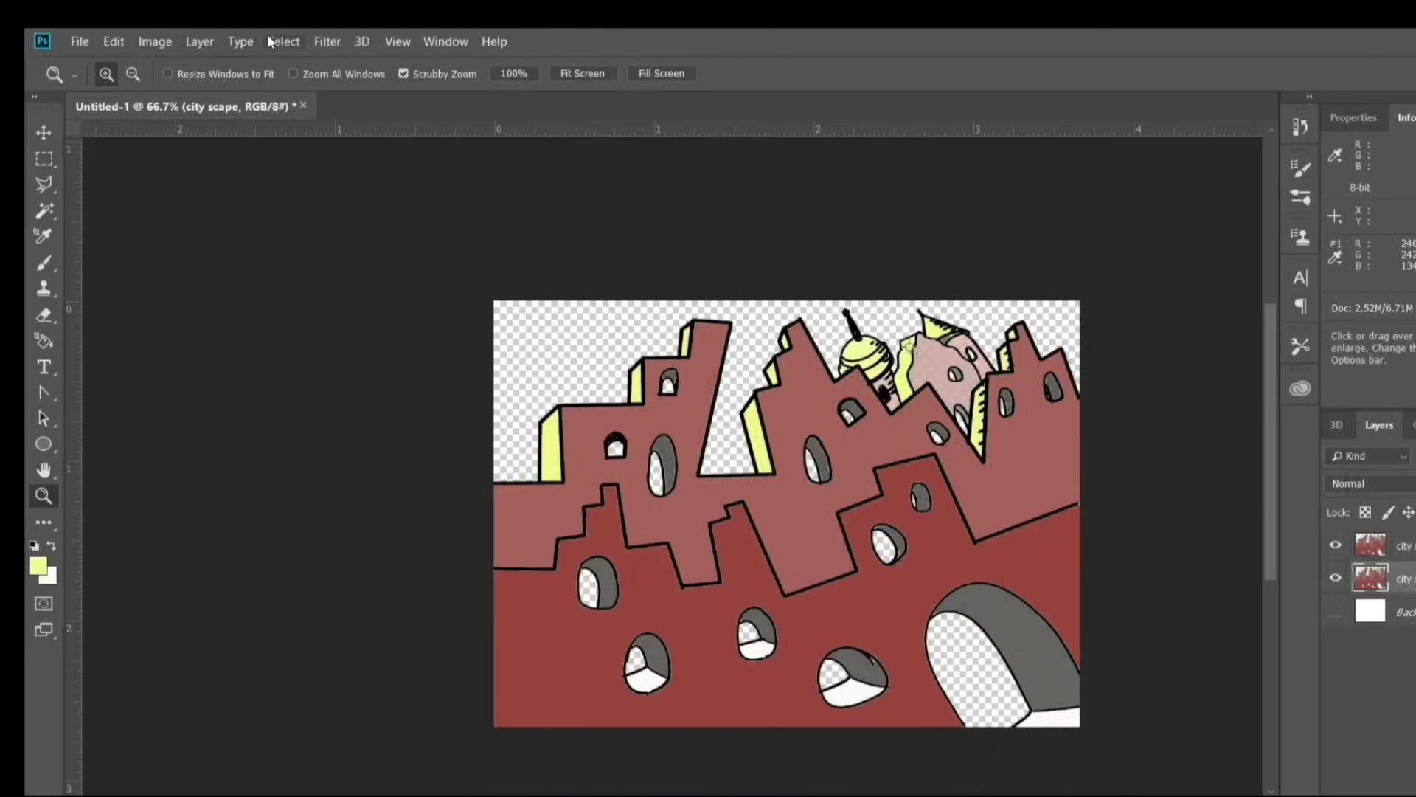
# Step: Select all on the original city scape layer and scale it to about 60% toward the canvas's lower-right corner
pyautogui.click(273, 41)
pyautogui.click(285, 61)
pyautogui.click(114, 41)
pyautogui.moveTo(325, 455)
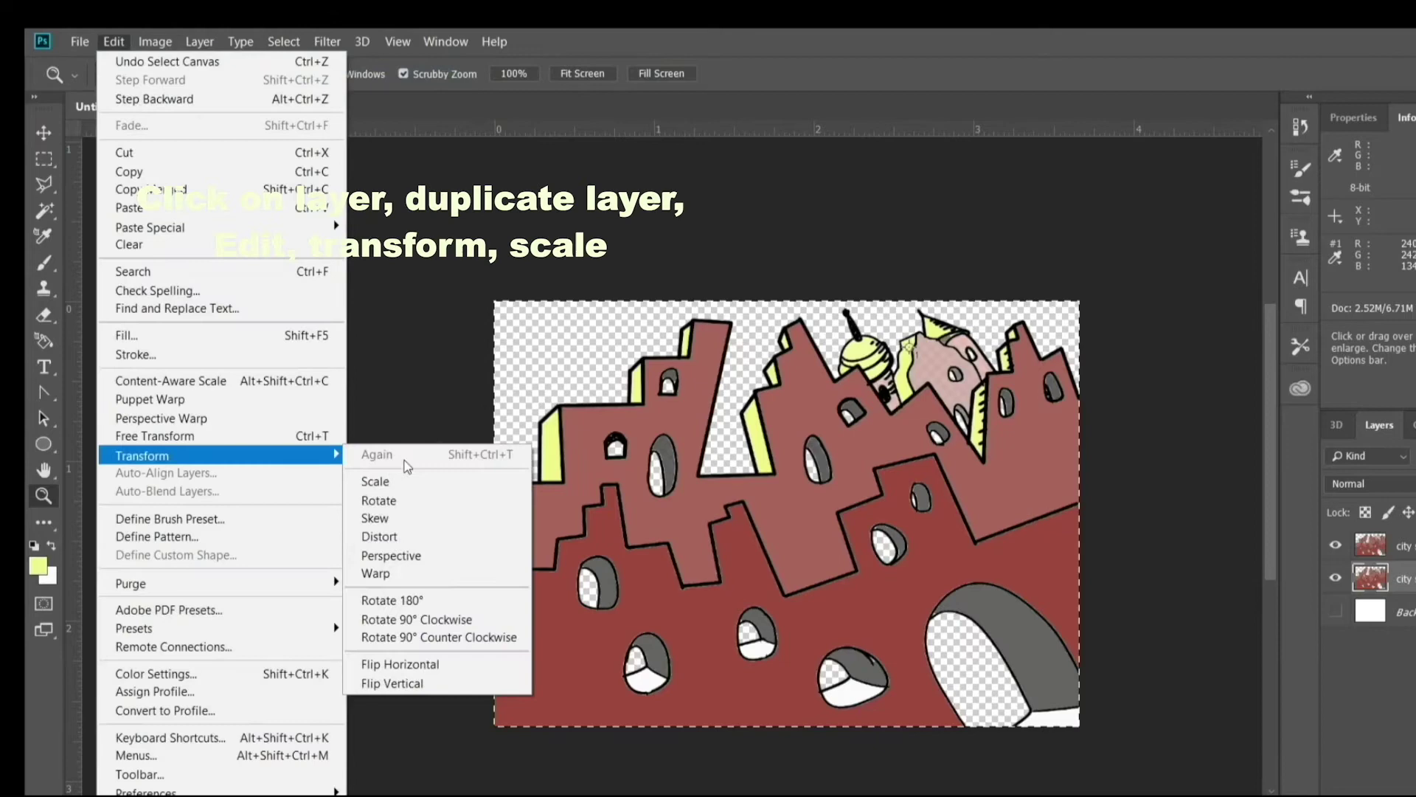
pyautogui.click(391, 481)
pyautogui.moveTo(489, 296); pyautogui.dragTo(728, 472)
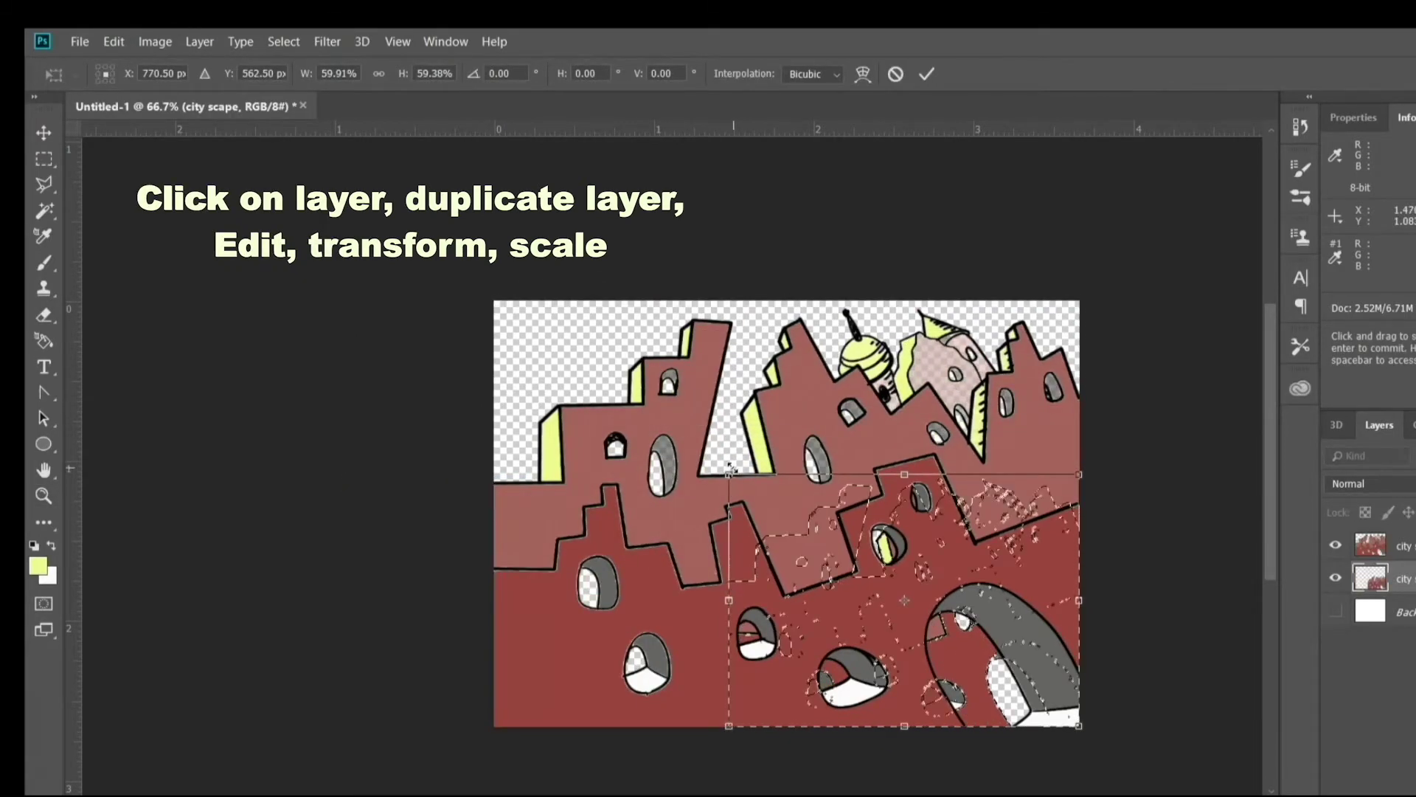
pyautogui.click(44, 132)
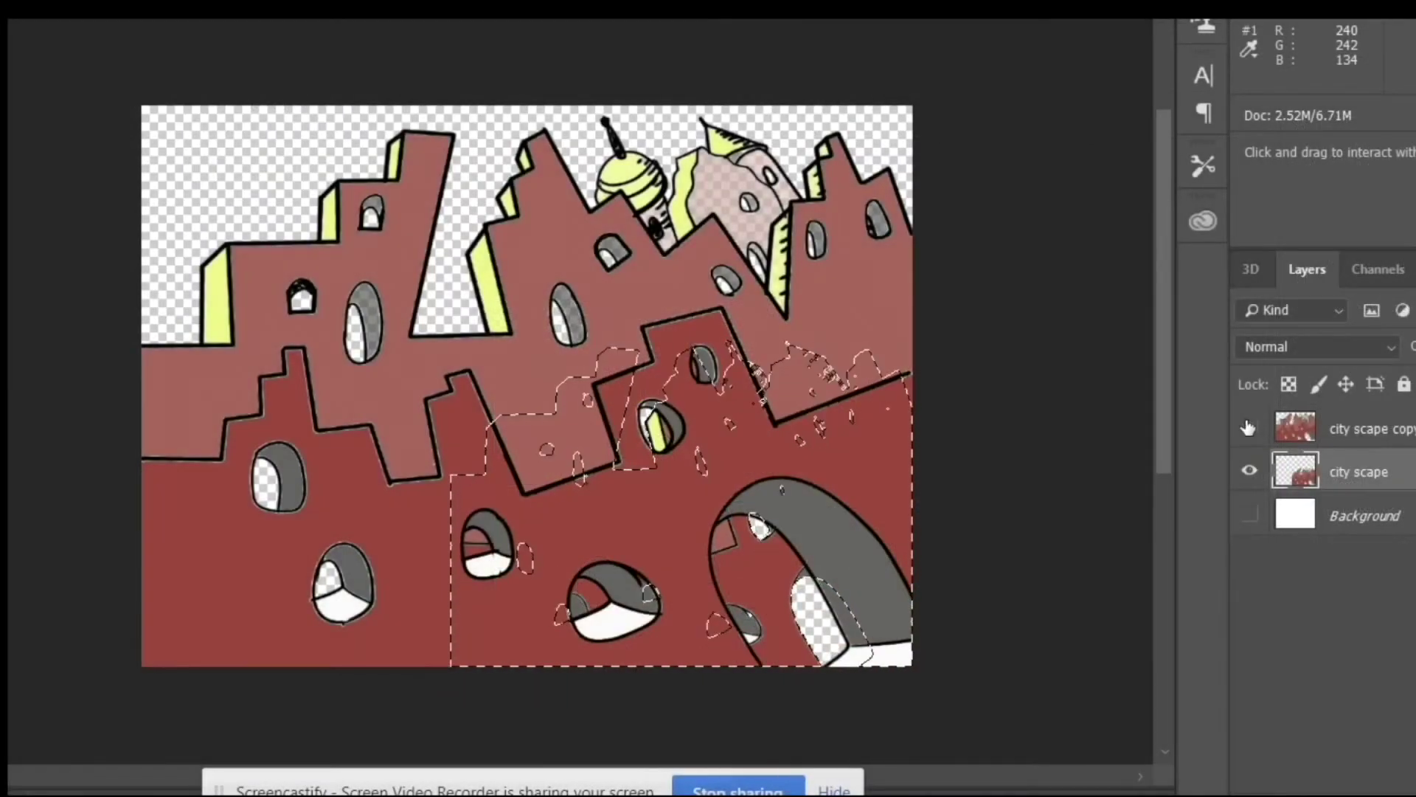
# Step: Hide the city scape copy layer and duplicate the scaled-down city scape layer
pyautogui.click(1250, 429)
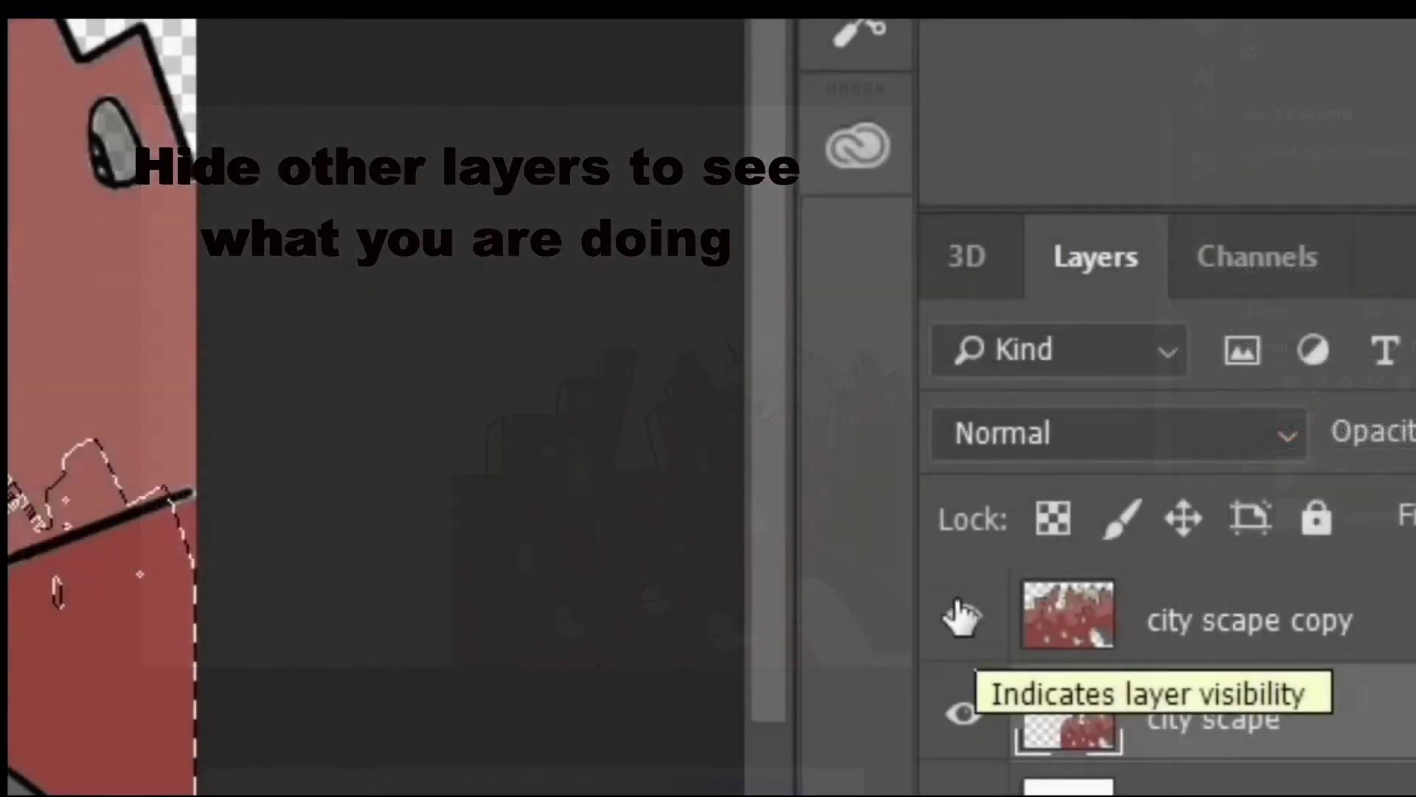
pyautogui.click(963, 616)
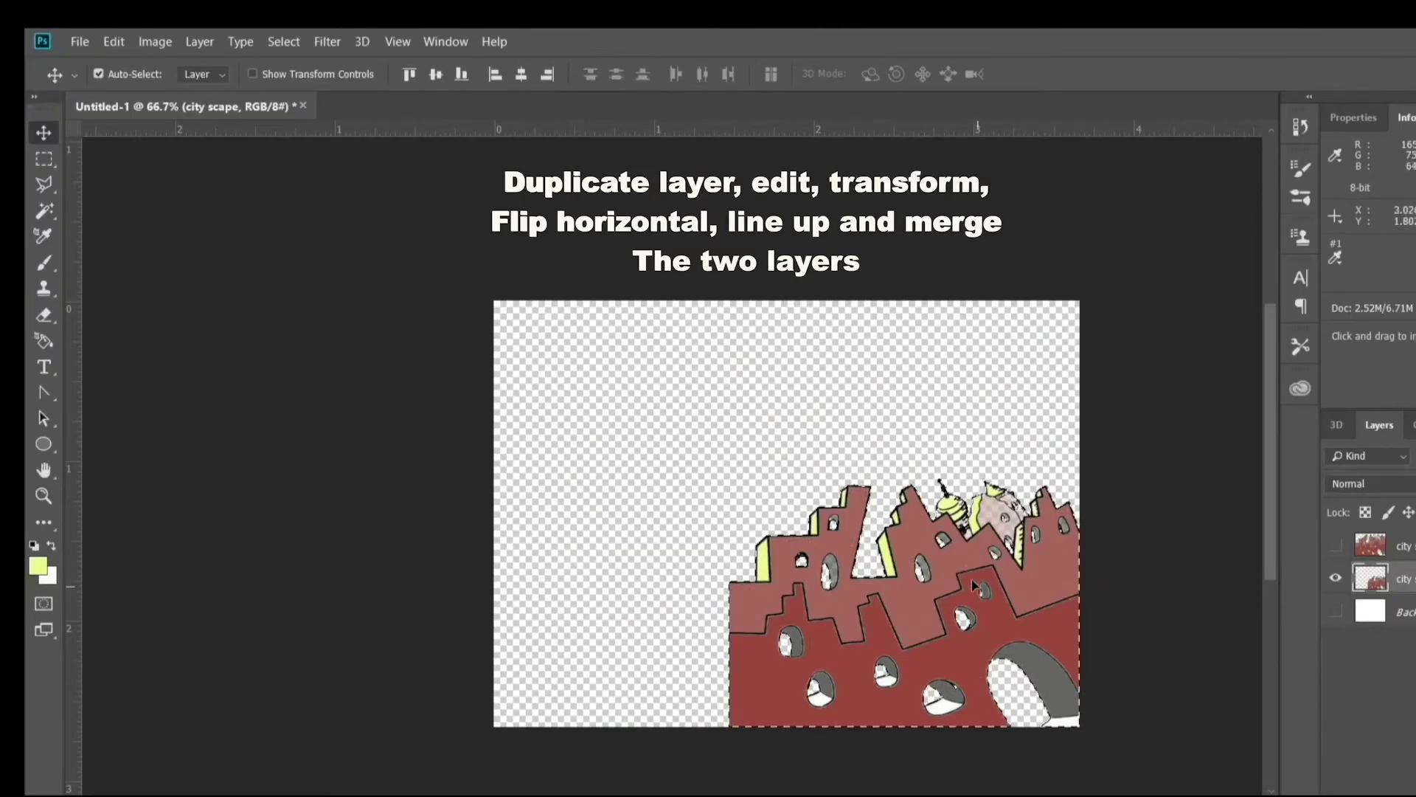
pyautogui.click(203, 42)
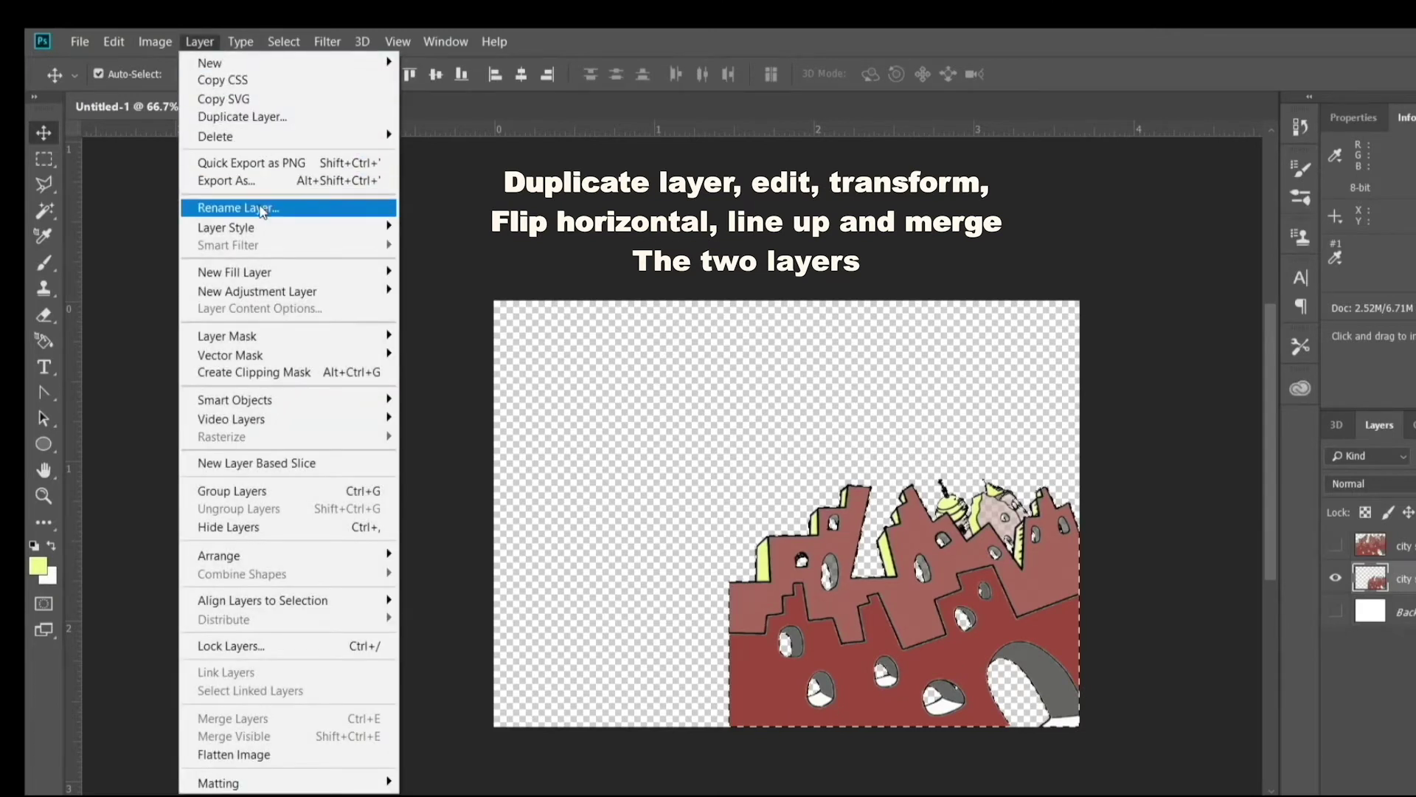
pyautogui.moveTo(113, 41)
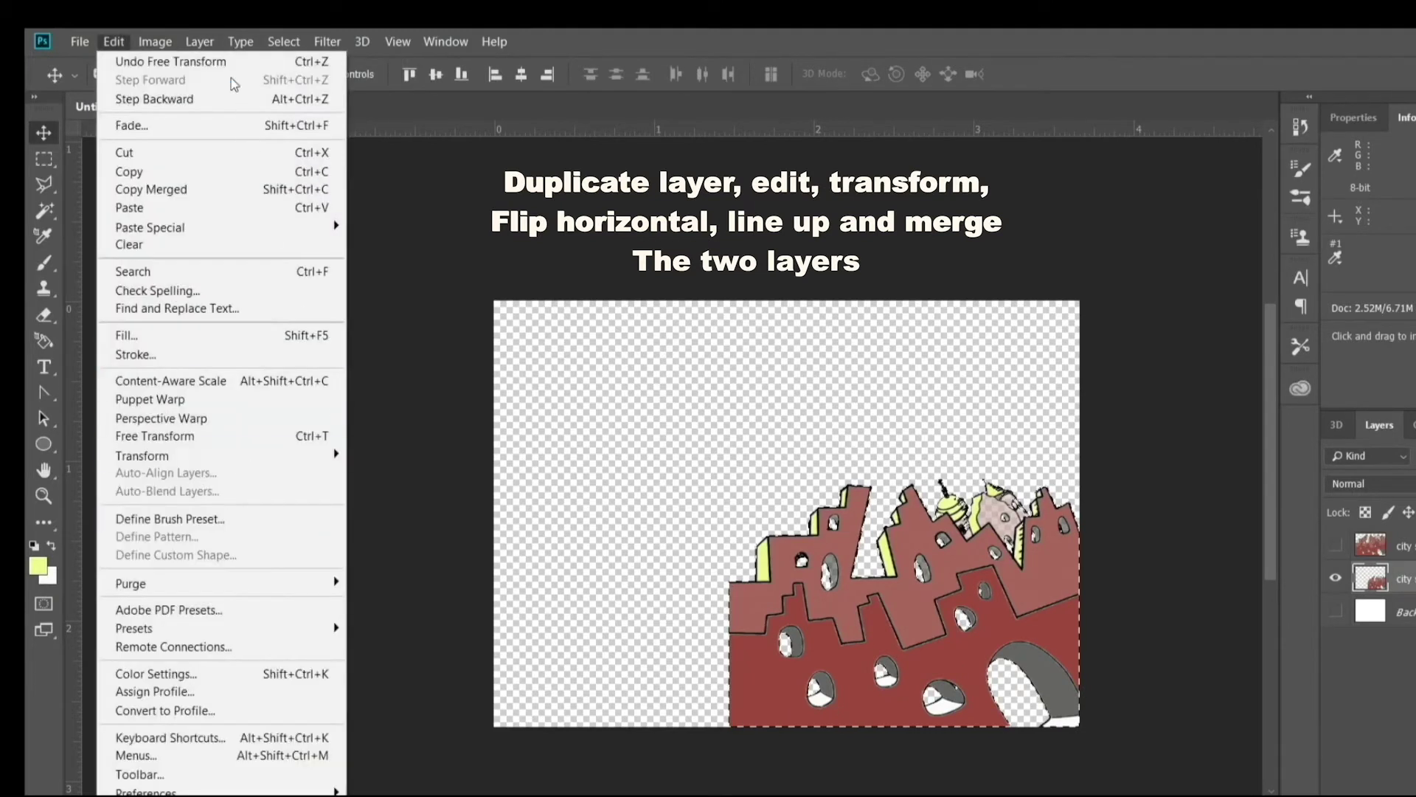
pyautogui.moveTo(200, 41)
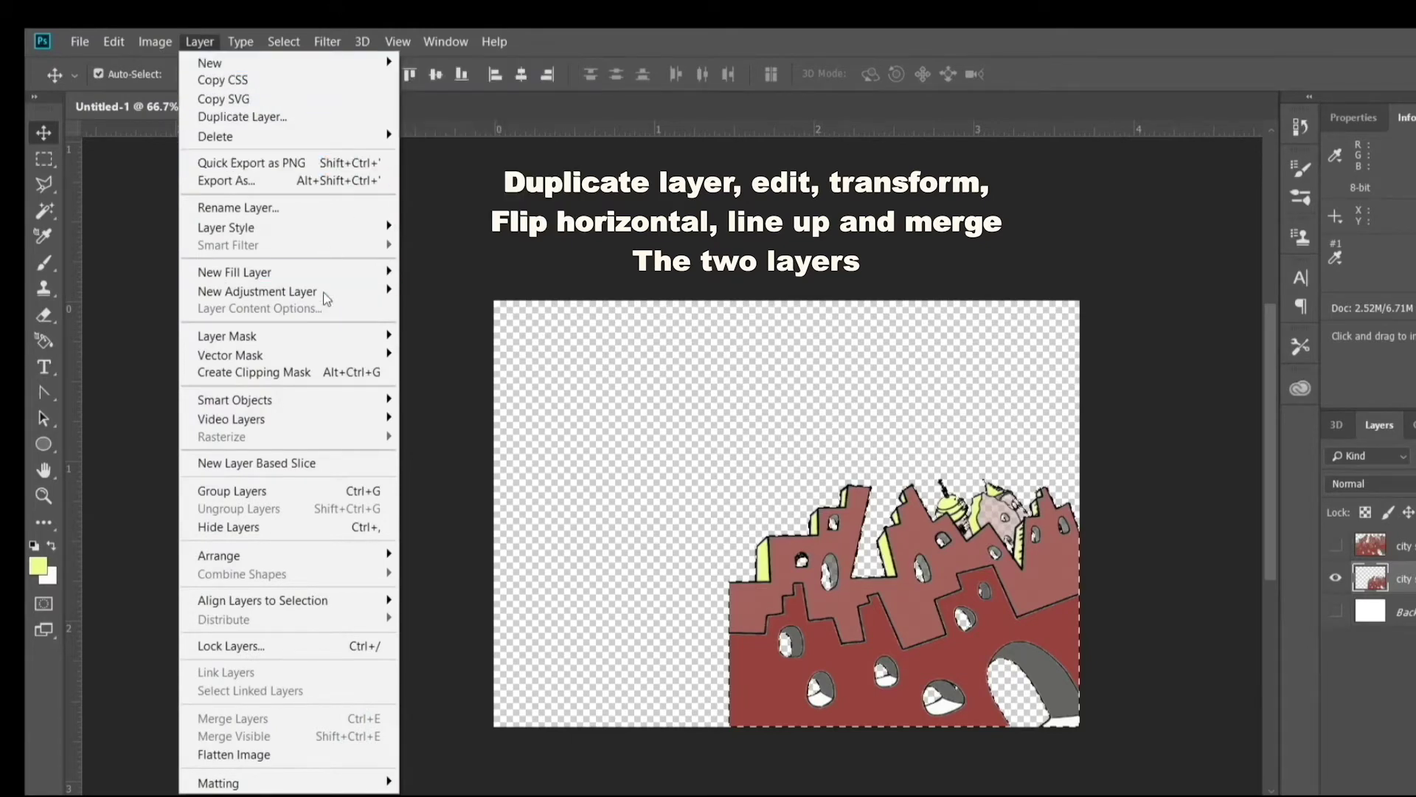
pyautogui.click(306, 116)
pyautogui.click(949, 249)
# Step: Flip the new duplicate horizontally and line it up against the left edge of the small cityscape
pyautogui.click(114, 41)
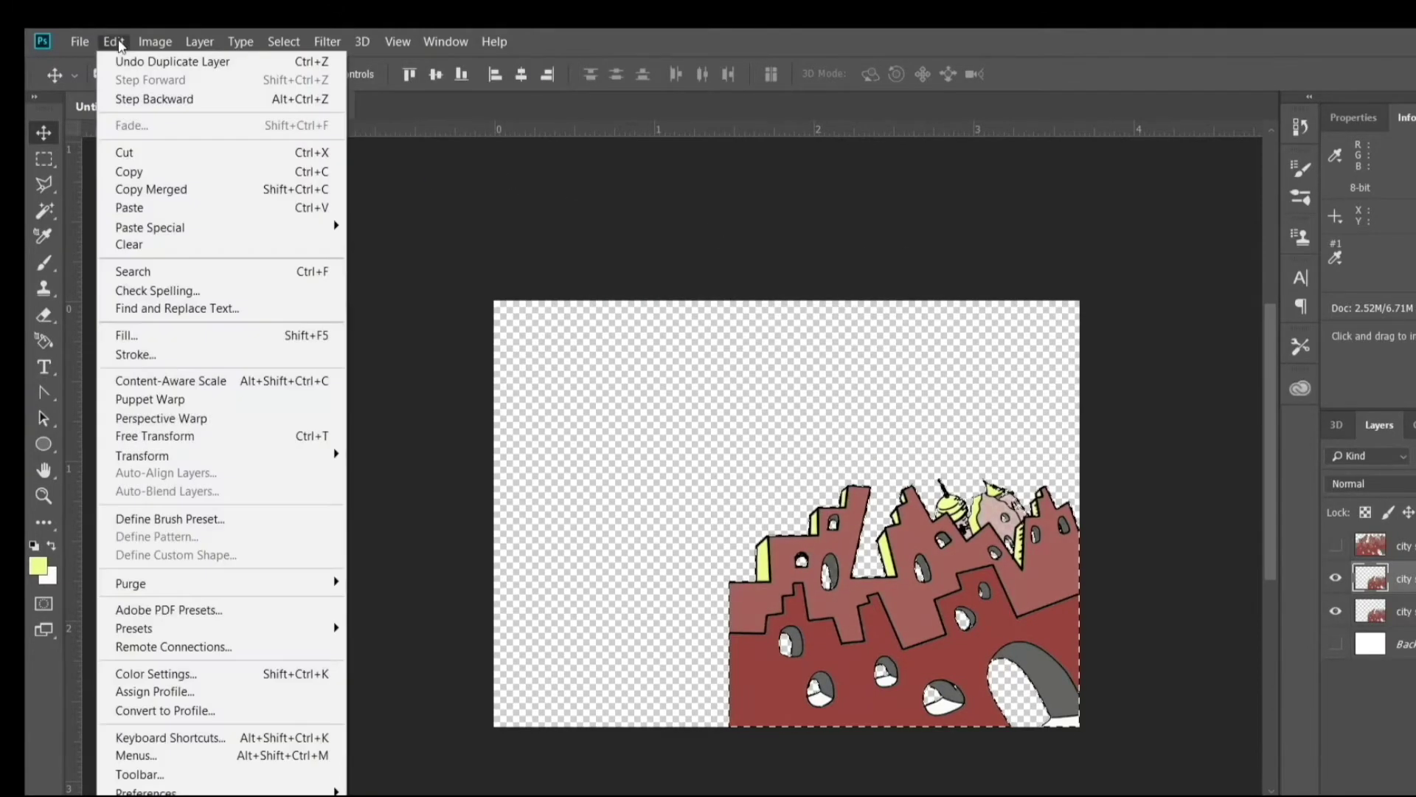
pyautogui.moveTo(225, 456)
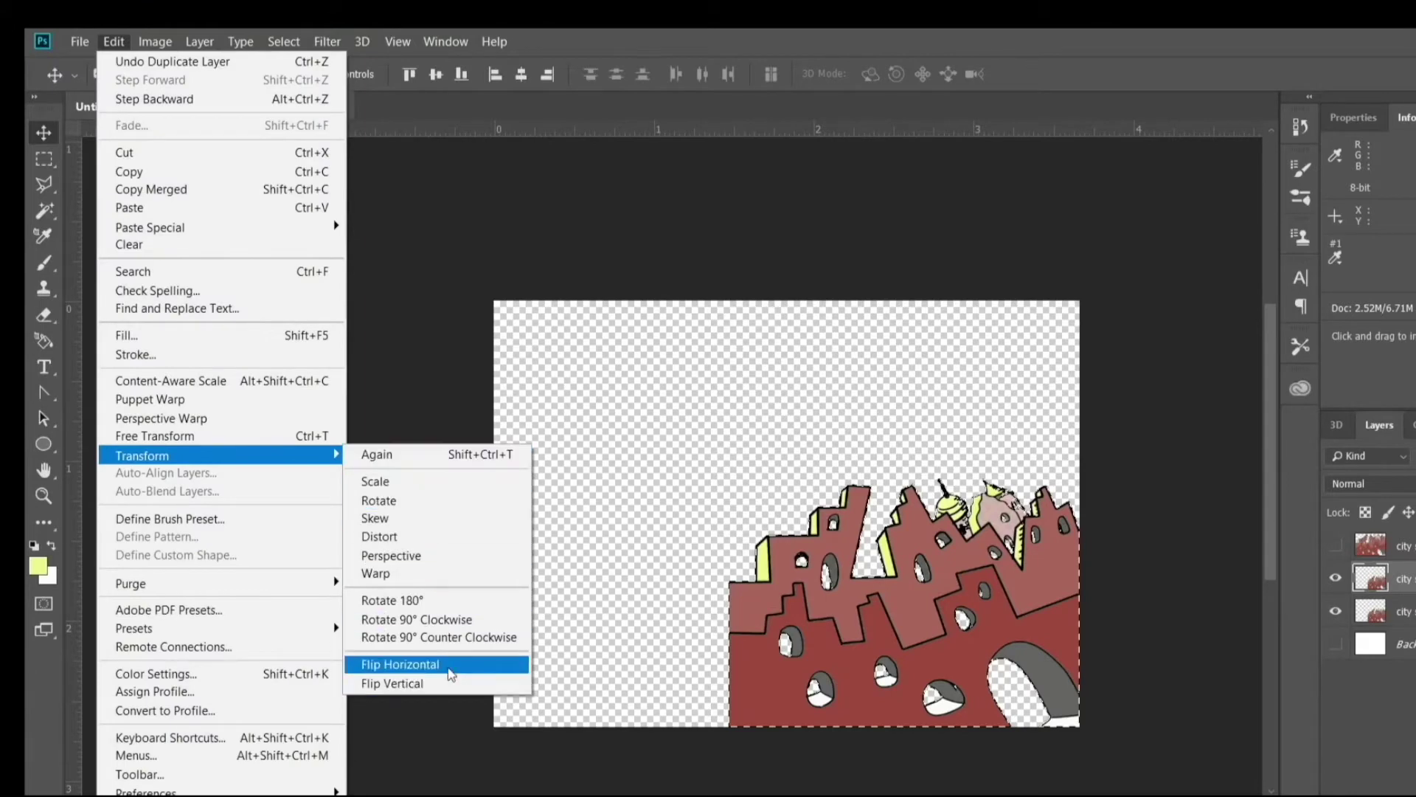
pyautogui.click(450, 666)
pyautogui.moveTo(873, 636); pyautogui.dragTo(524, 633)
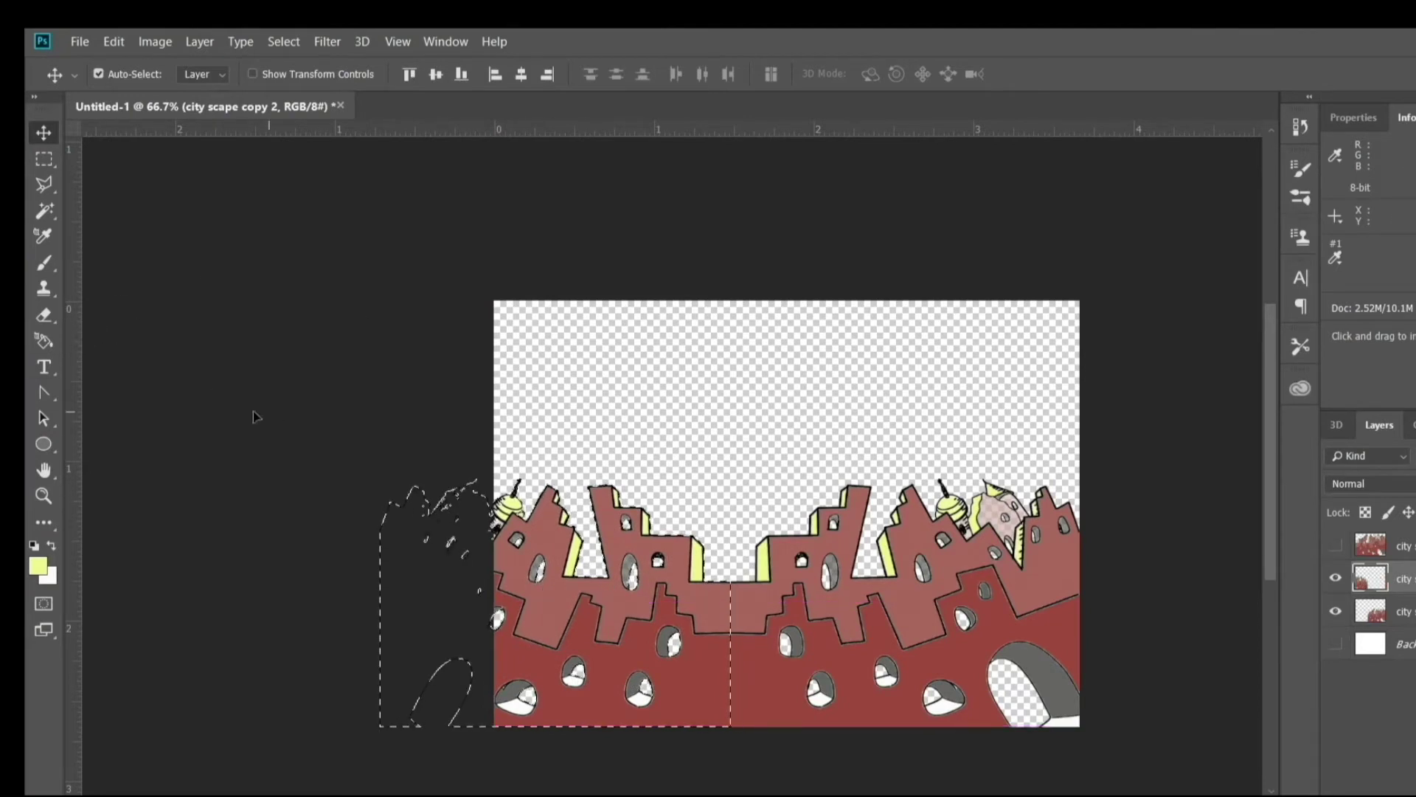
# Step: Deselect and merge the flipped cityscape down into the small city scape layer
pyautogui.click(283, 42)
pyautogui.click(304, 74)
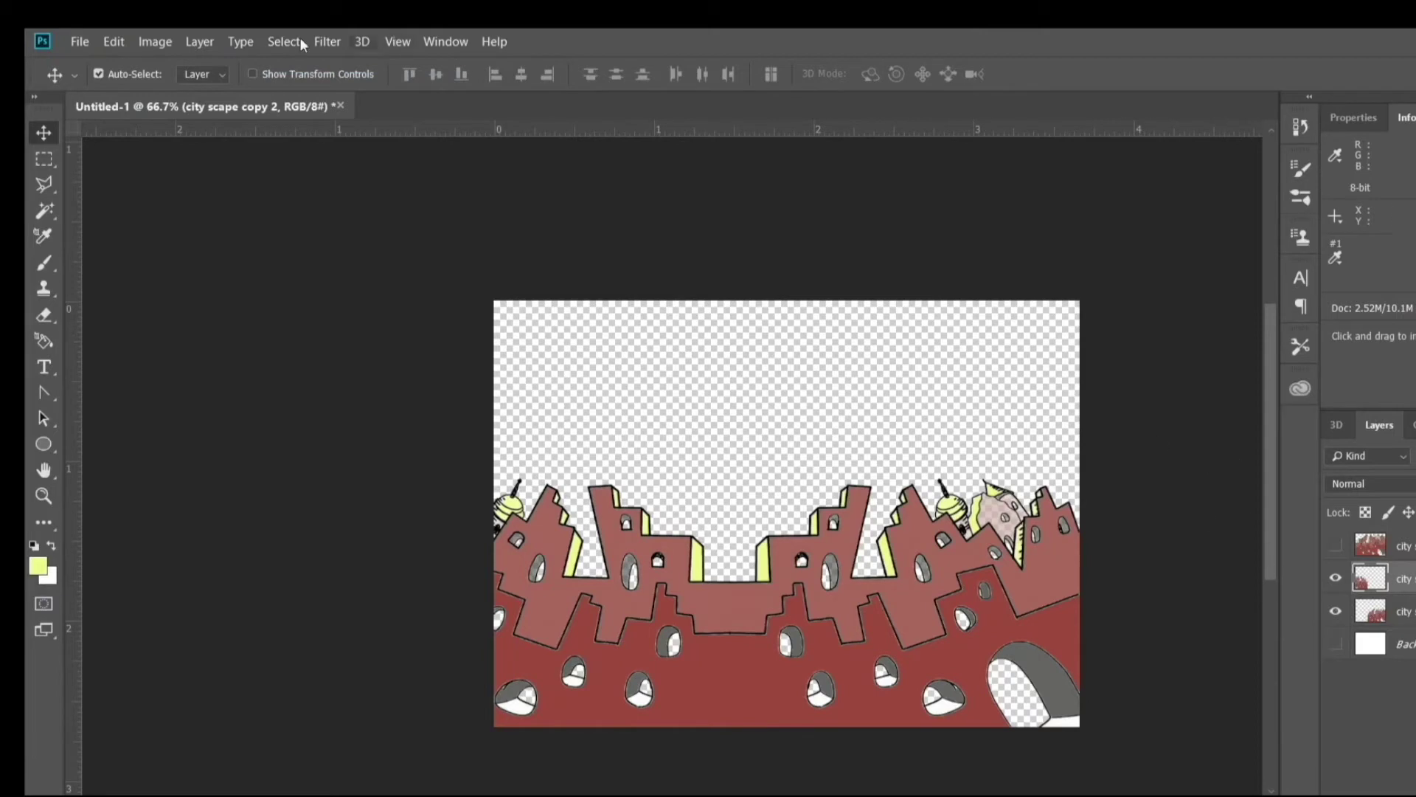
pyautogui.click(200, 41)
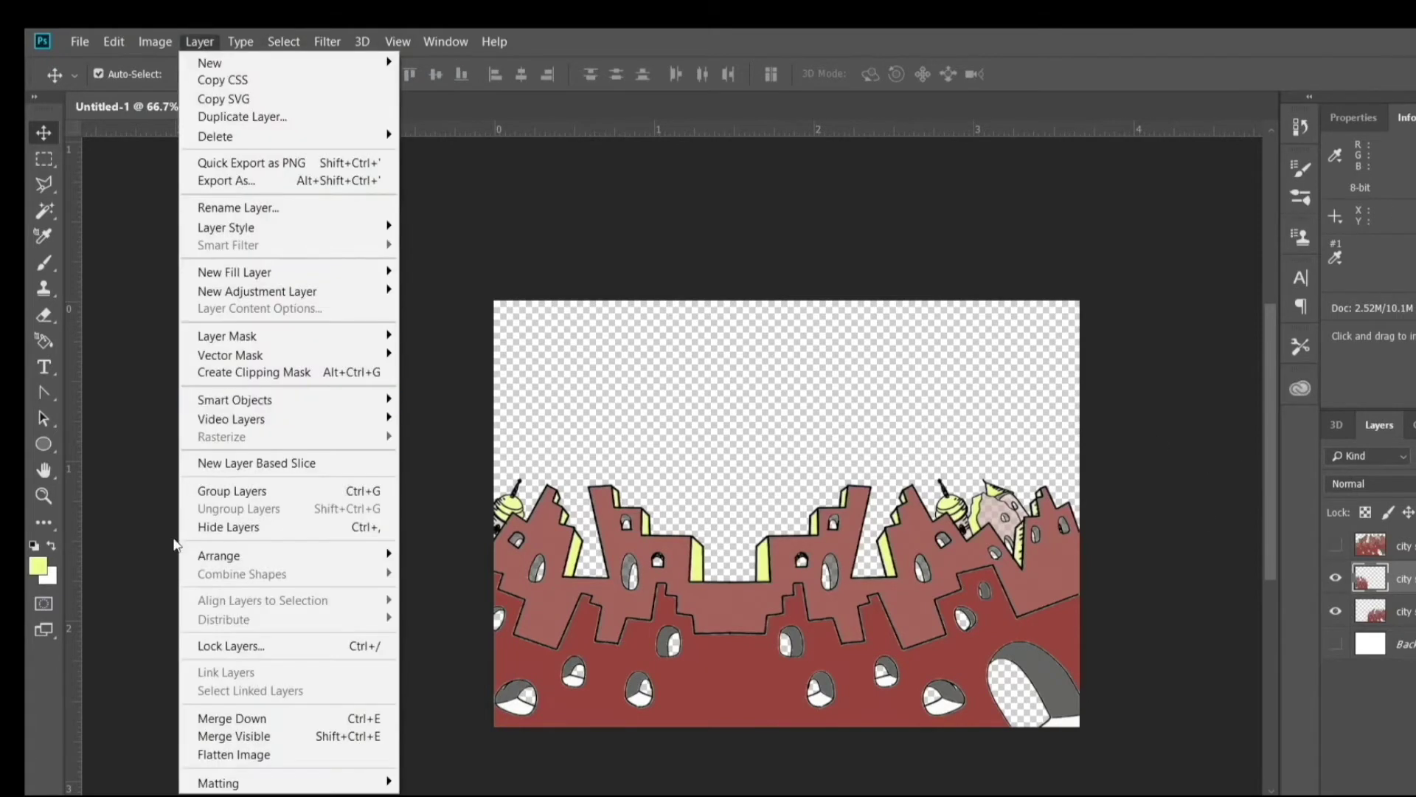
pyautogui.click(242, 720)
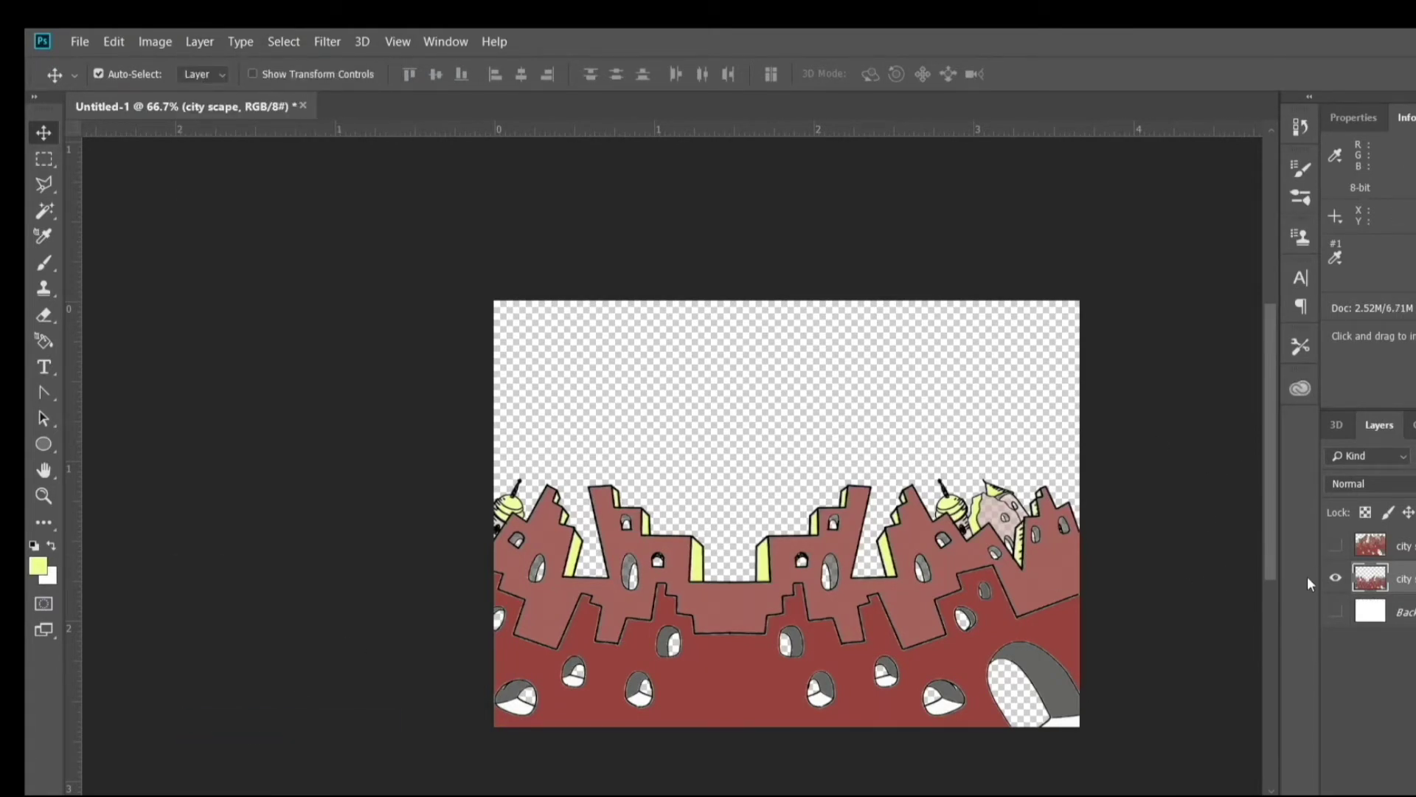
# Step: Show the large cityscape layer, raising the mirrored skyline to the canvas top and lowering the large cityscape in front of it
pyautogui.click(1336, 547)
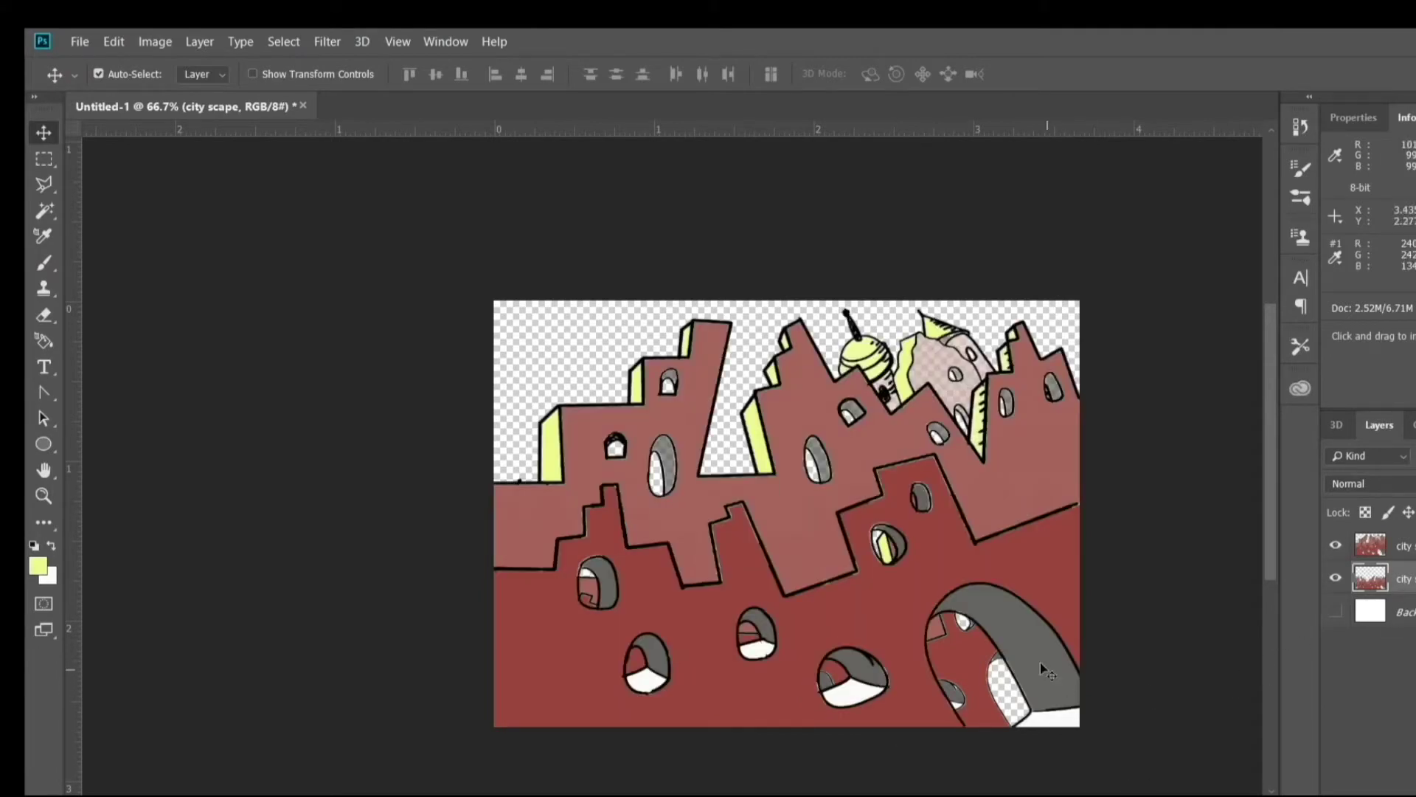
pyautogui.moveTo(962, 686); pyautogui.dragTo(901, 521)
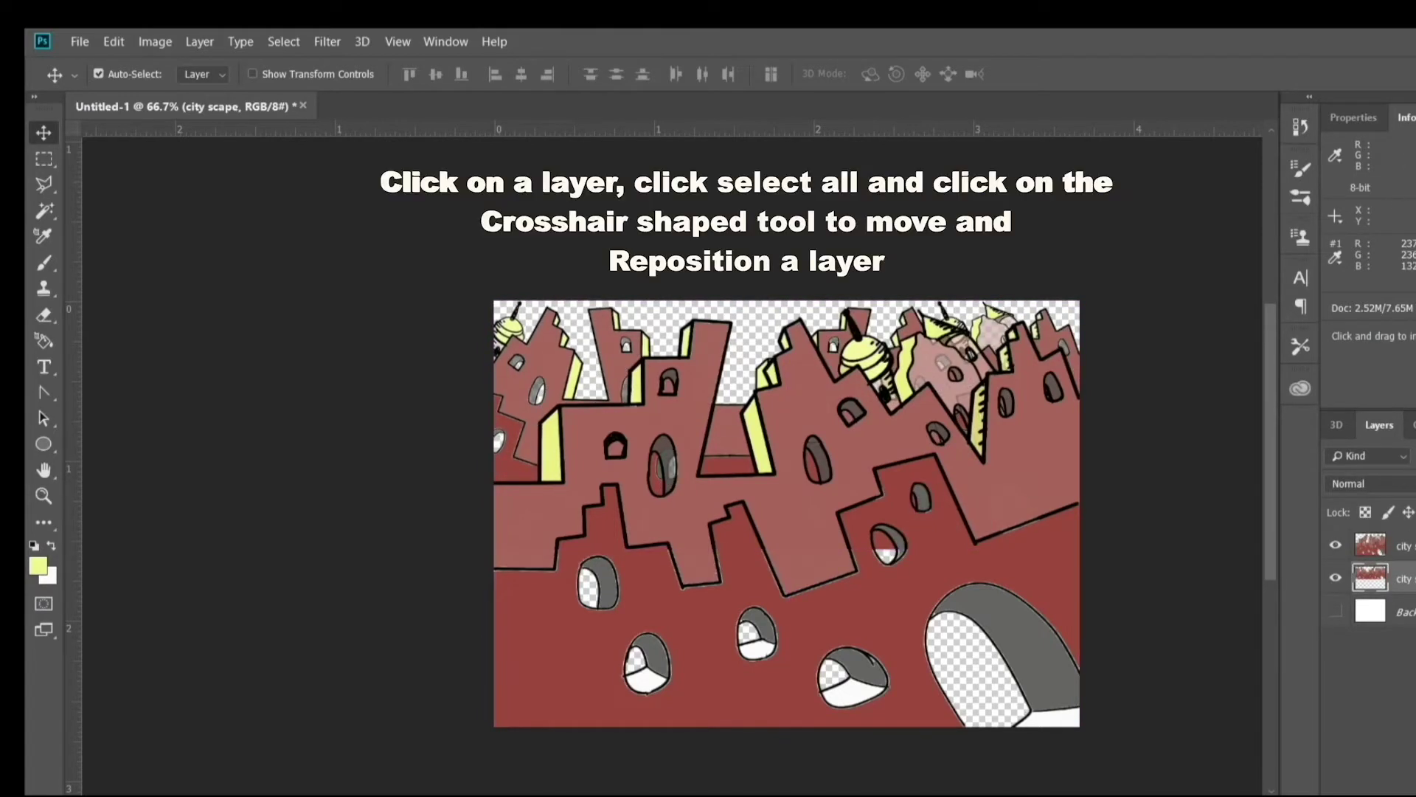
pyautogui.moveTo(879, 513); pyautogui.dragTo(894, 559)
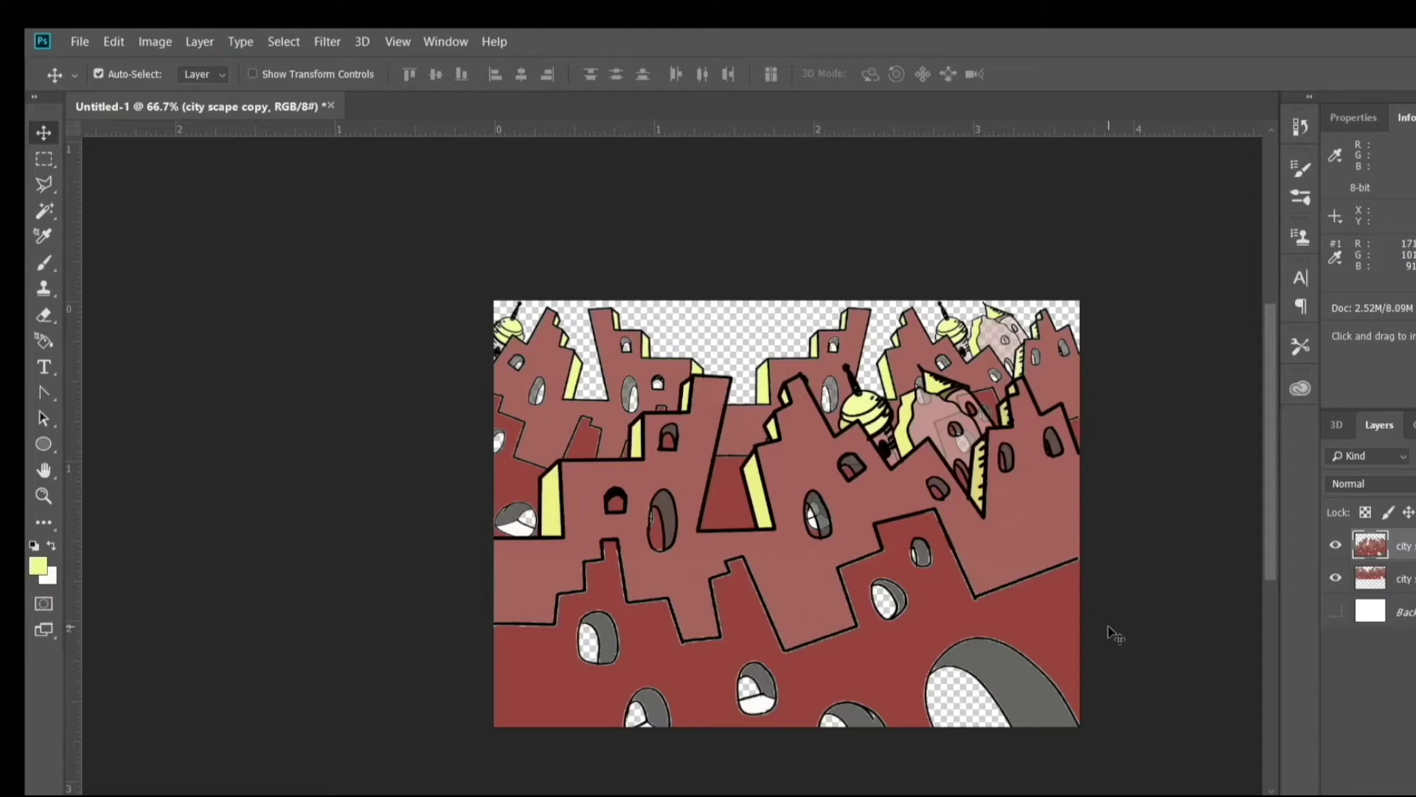
# Step: Duplicate the large city scape copy layer, keeping the default layer name
pyautogui.click(200, 42)
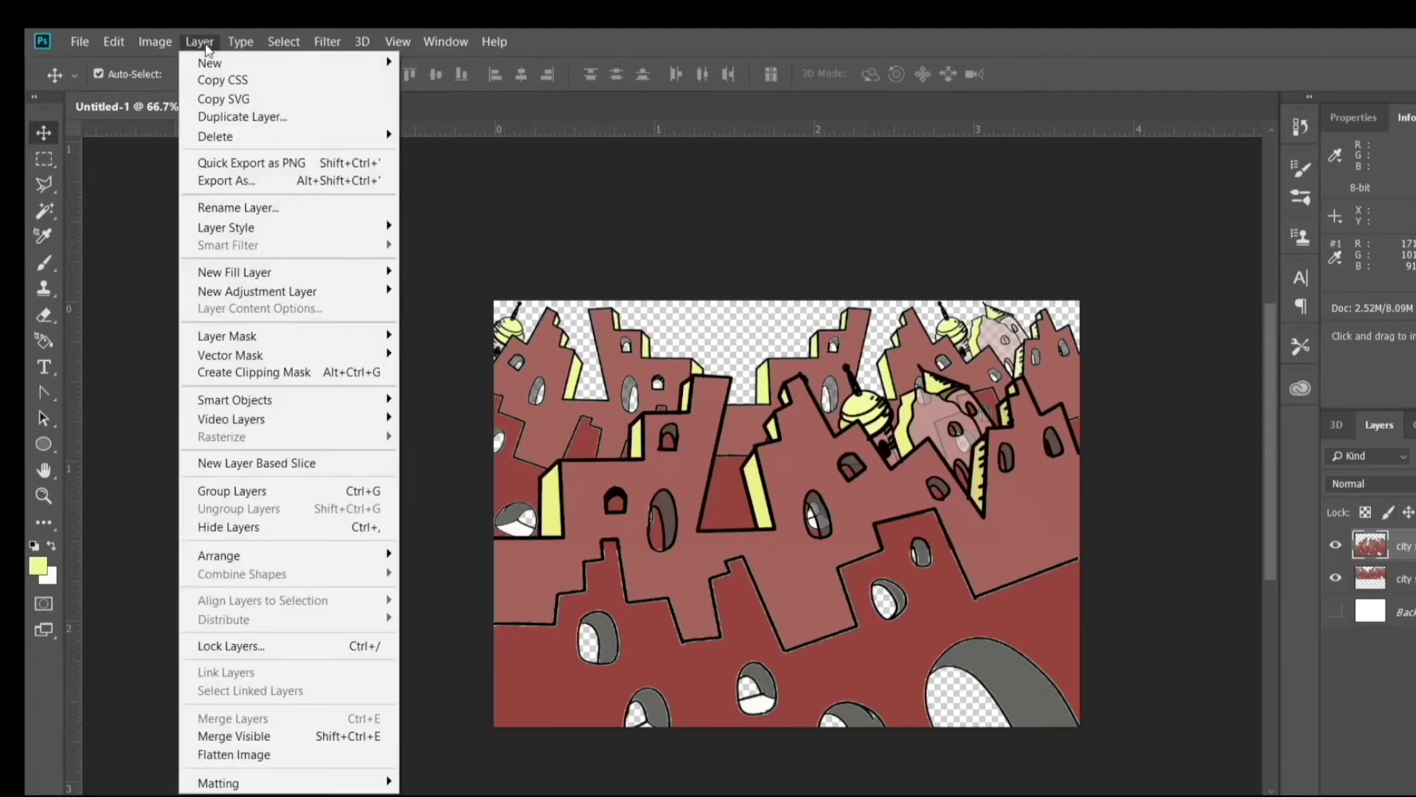
pyautogui.click(242, 117)
pyautogui.click(957, 250)
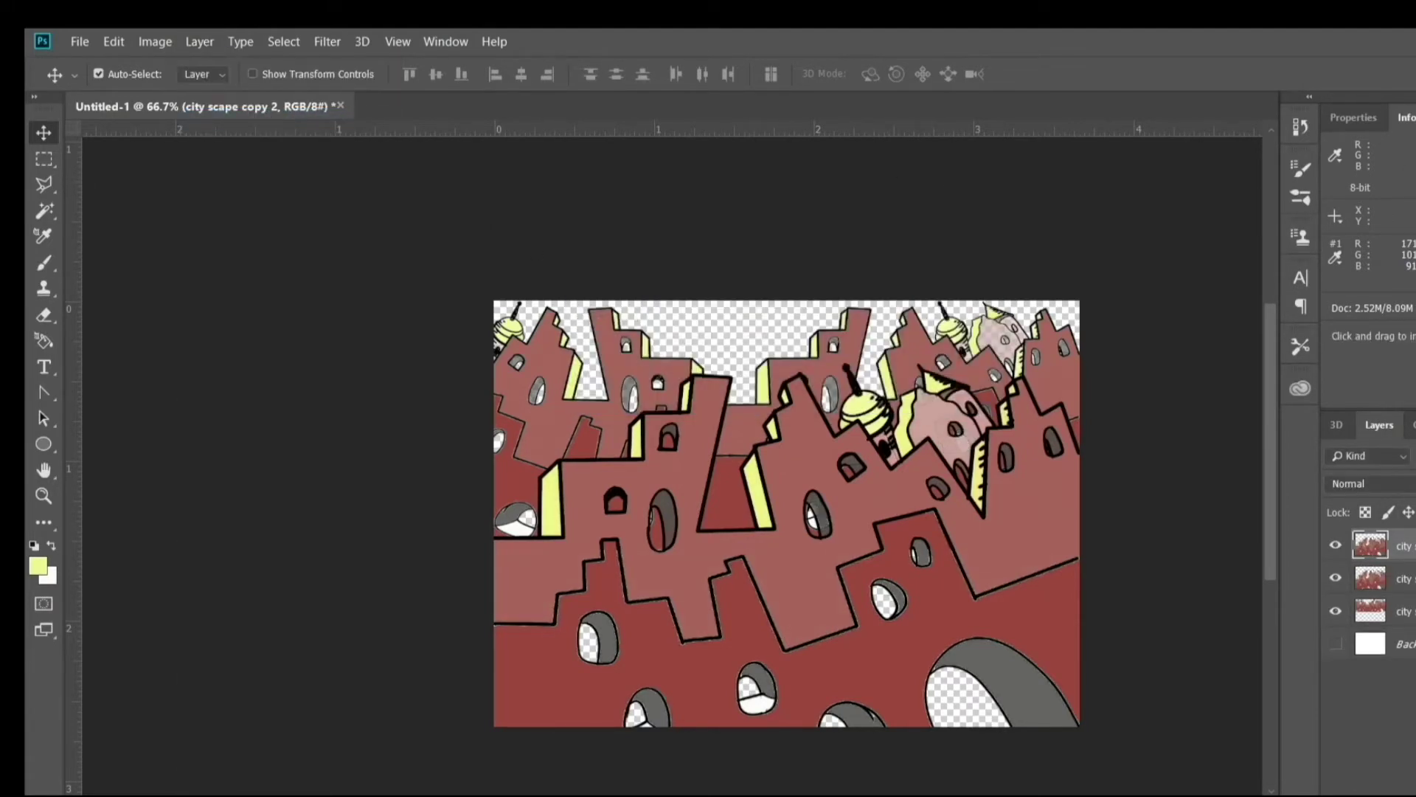
# Step: Scale the topmost cityscape duplicate to about 130%, move it down over the lower part of the canvas, and apply the transformation
pyautogui.click(1406, 579)
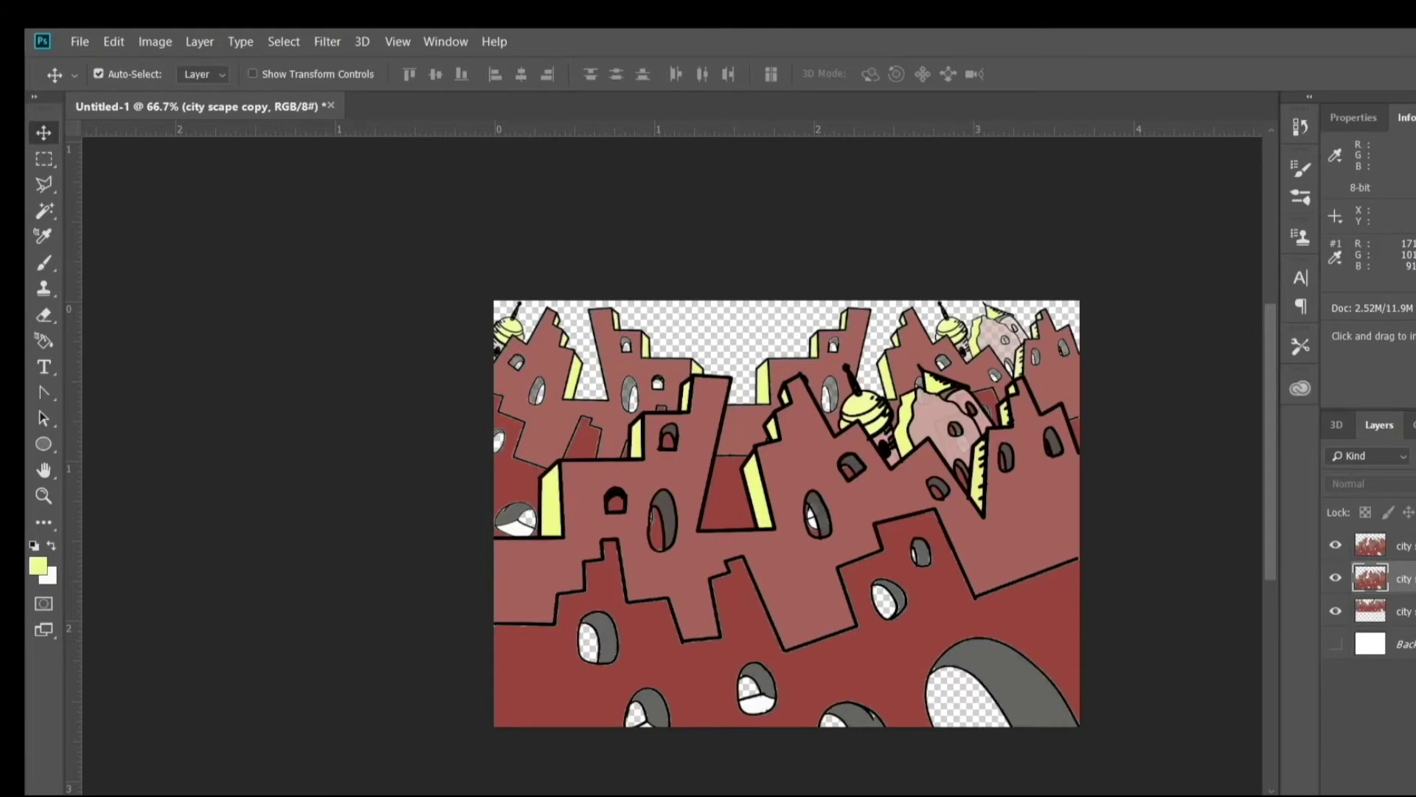
pyautogui.click(1371, 545)
pyautogui.click(113, 41)
pyautogui.moveTo(147, 452)
pyautogui.click(374, 480)
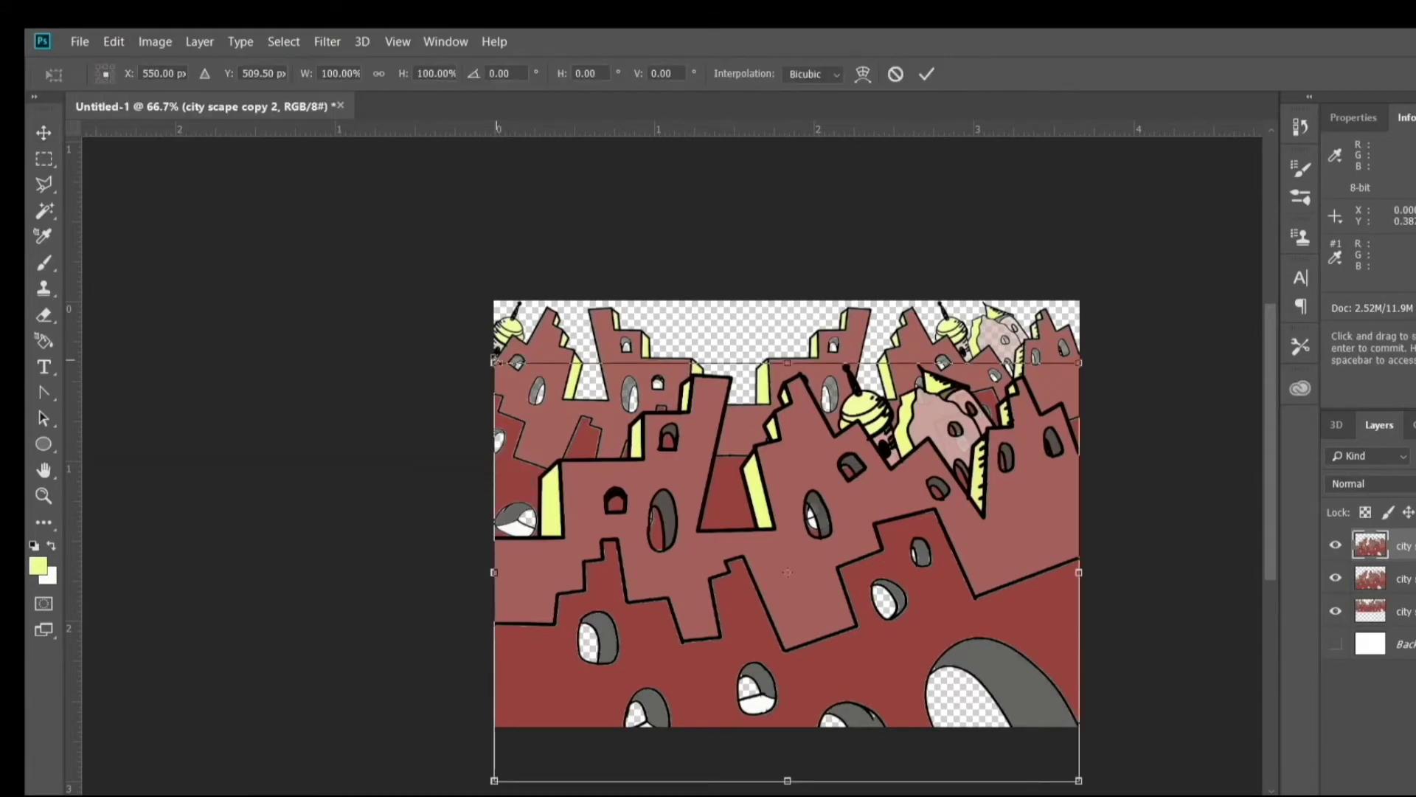
pyautogui.moveTo(495, 362); pyautogui.dragTo(363, 263)
pyautogui.moveTo(1078, 263); pyautogui.dragTo(1125, 238)
pyautogui.moveTo(768, 538); pyautogui.dragTo(776, 781)
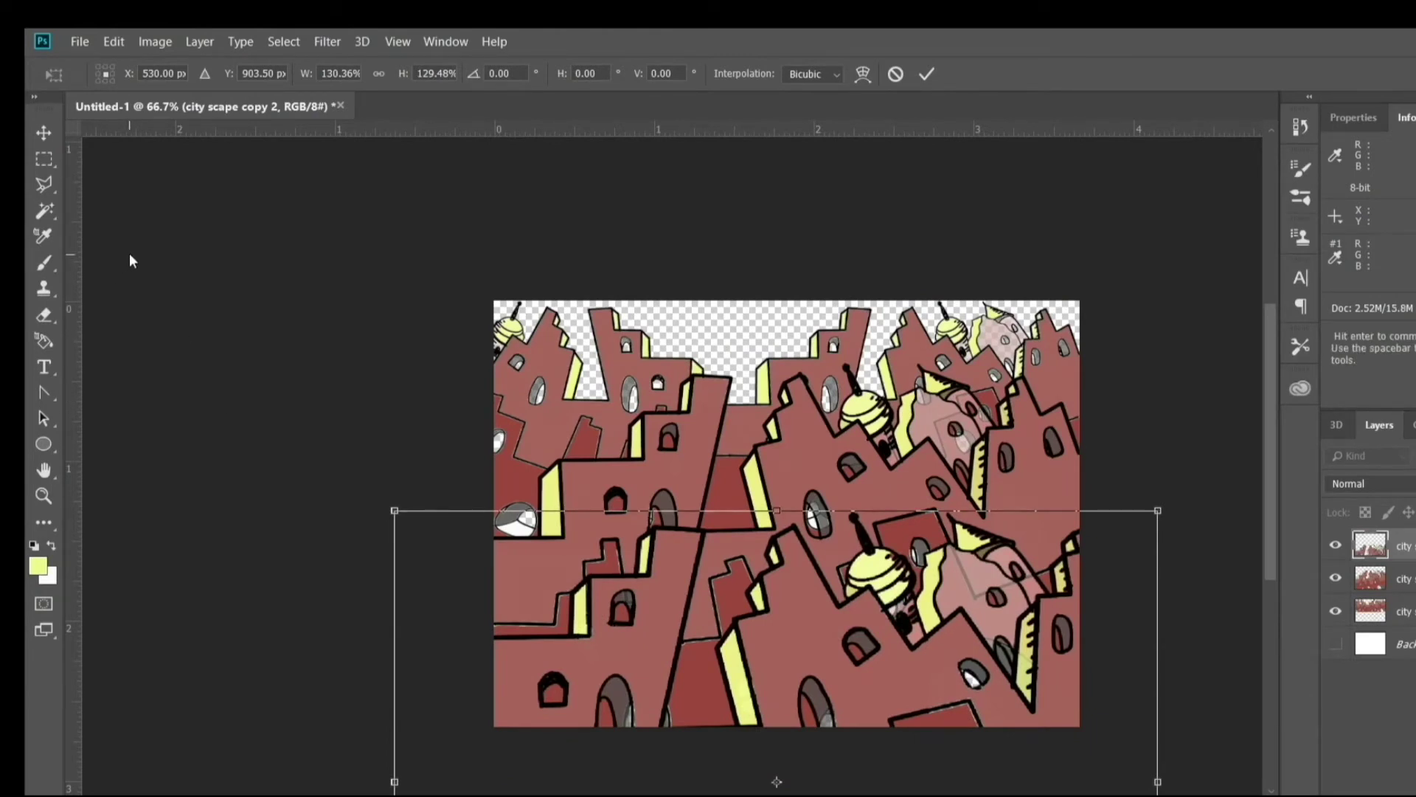
pyautogui.click(44, 134)
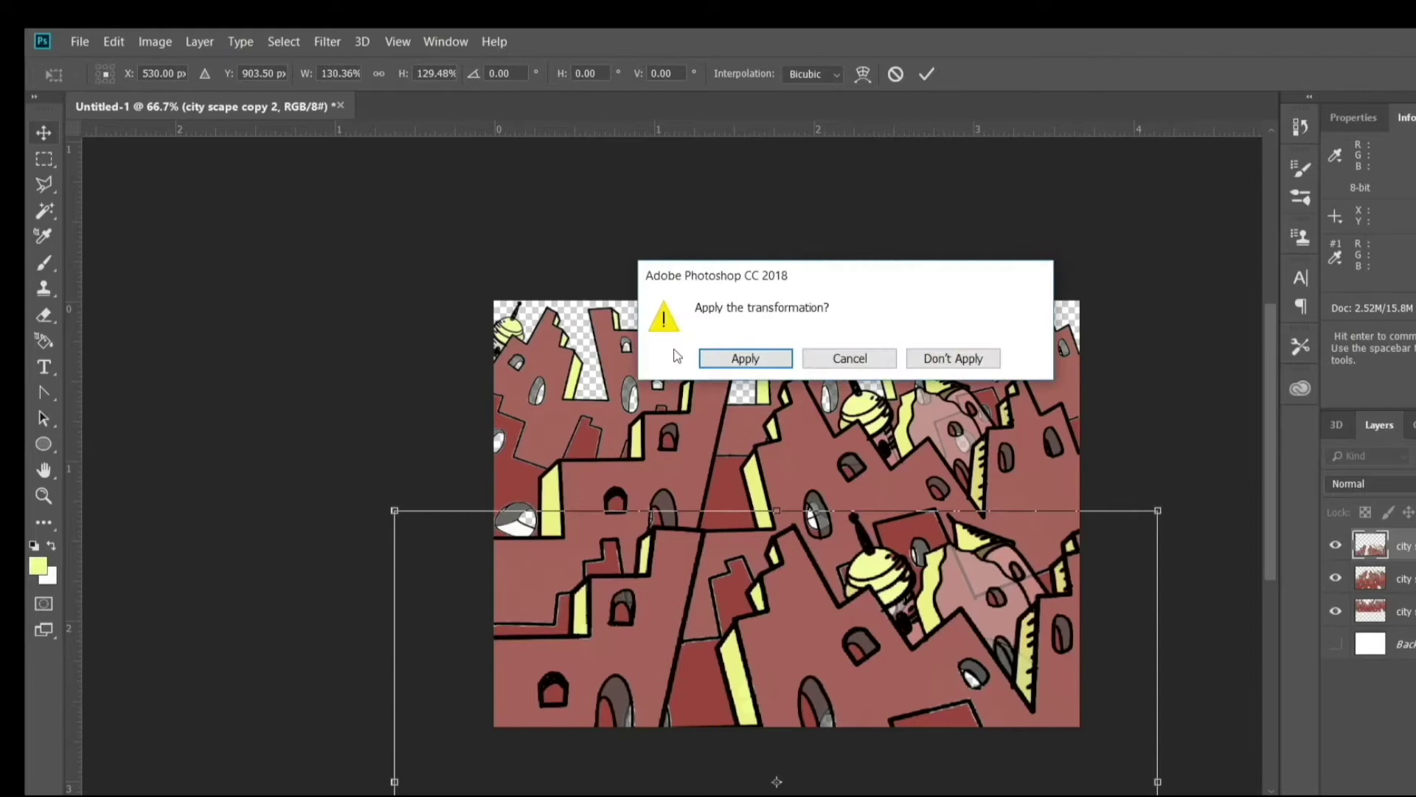
pyautogui.click(744, 358)
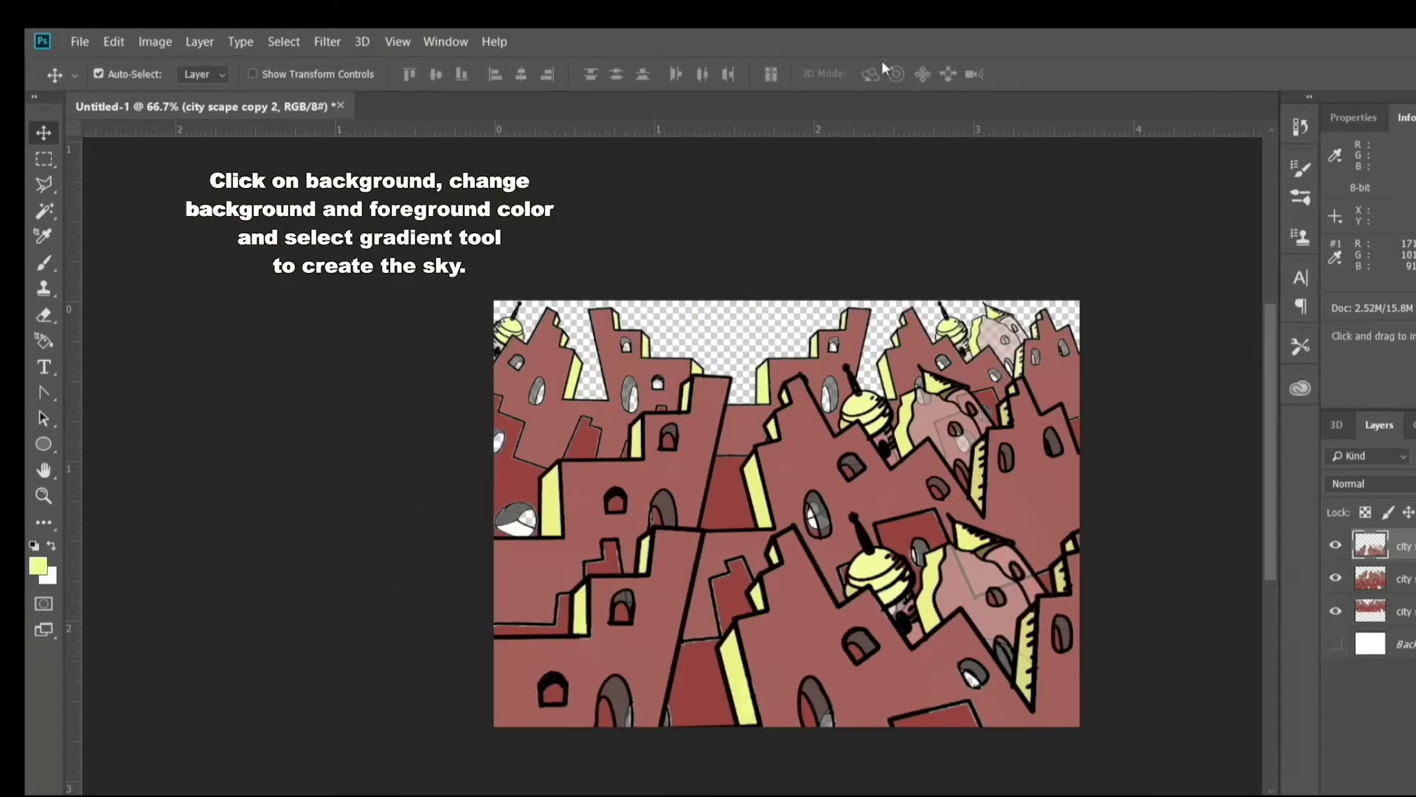
# Step: On the background layer, set the foreground color to 37a7e7 and the background color to d6daf3
pyautogui.click(1406, 644)
pyautogui.click(38, 566)
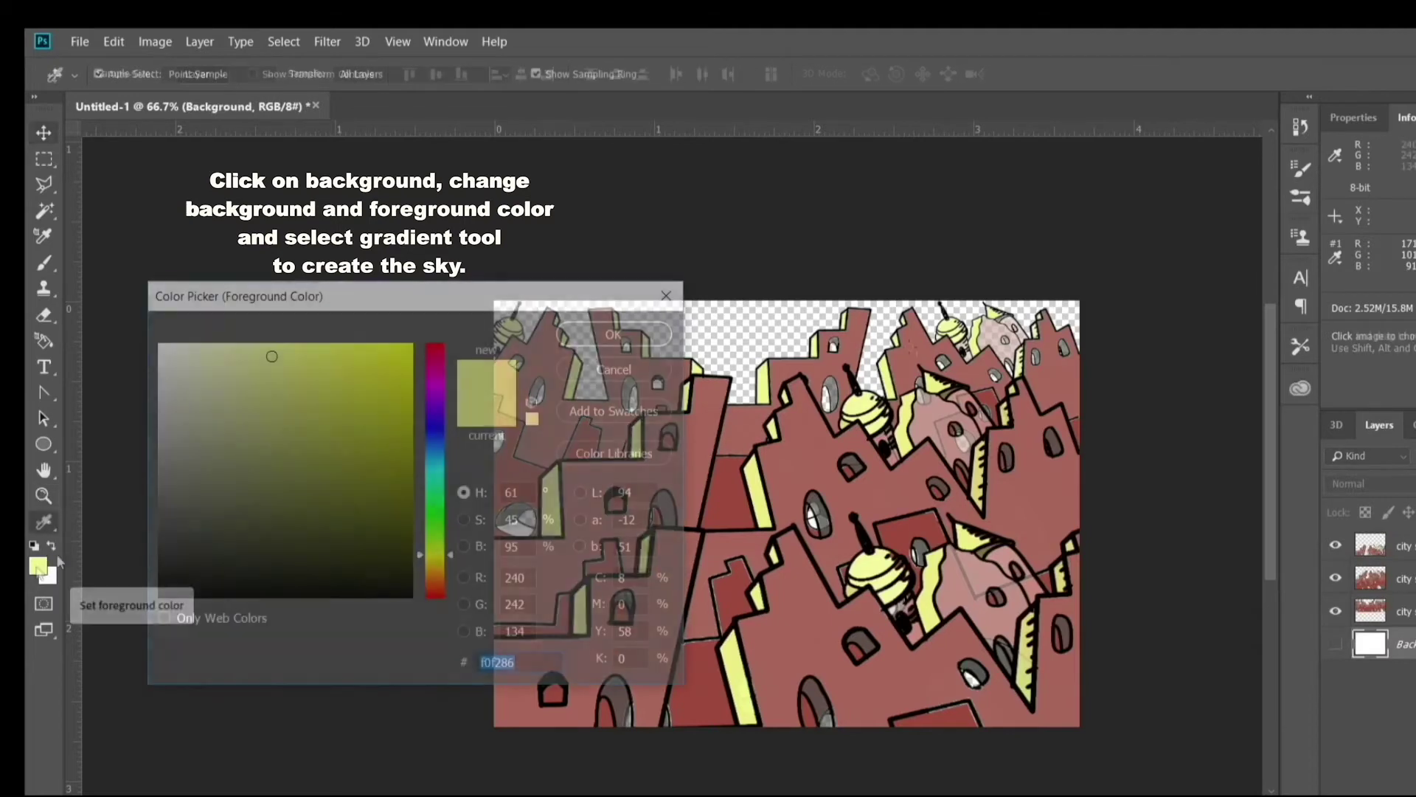
pyautogui.write('37a7e7')
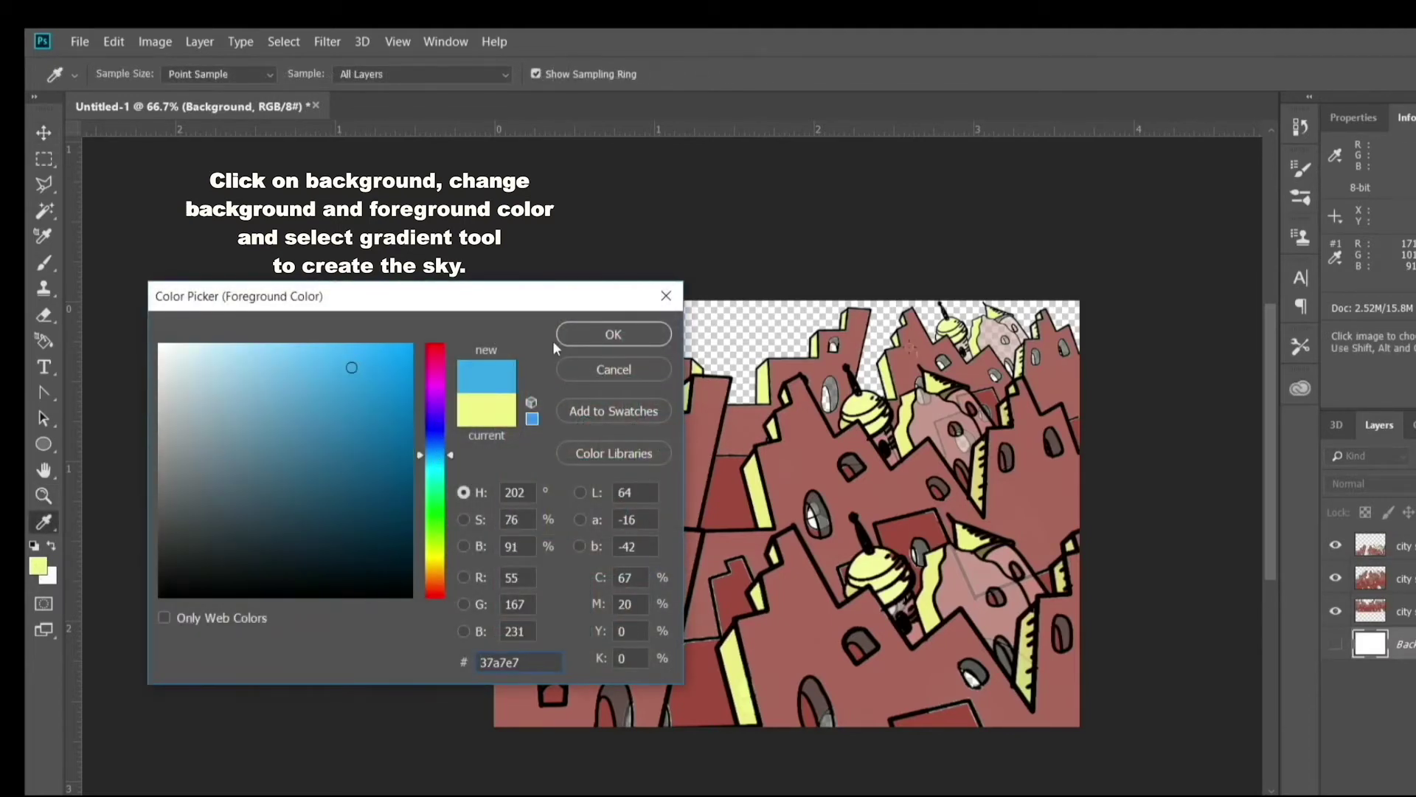
pyautogui.click(567, 338)
pyautogui.click(47, 575)
pyautogui.click(190, 355)
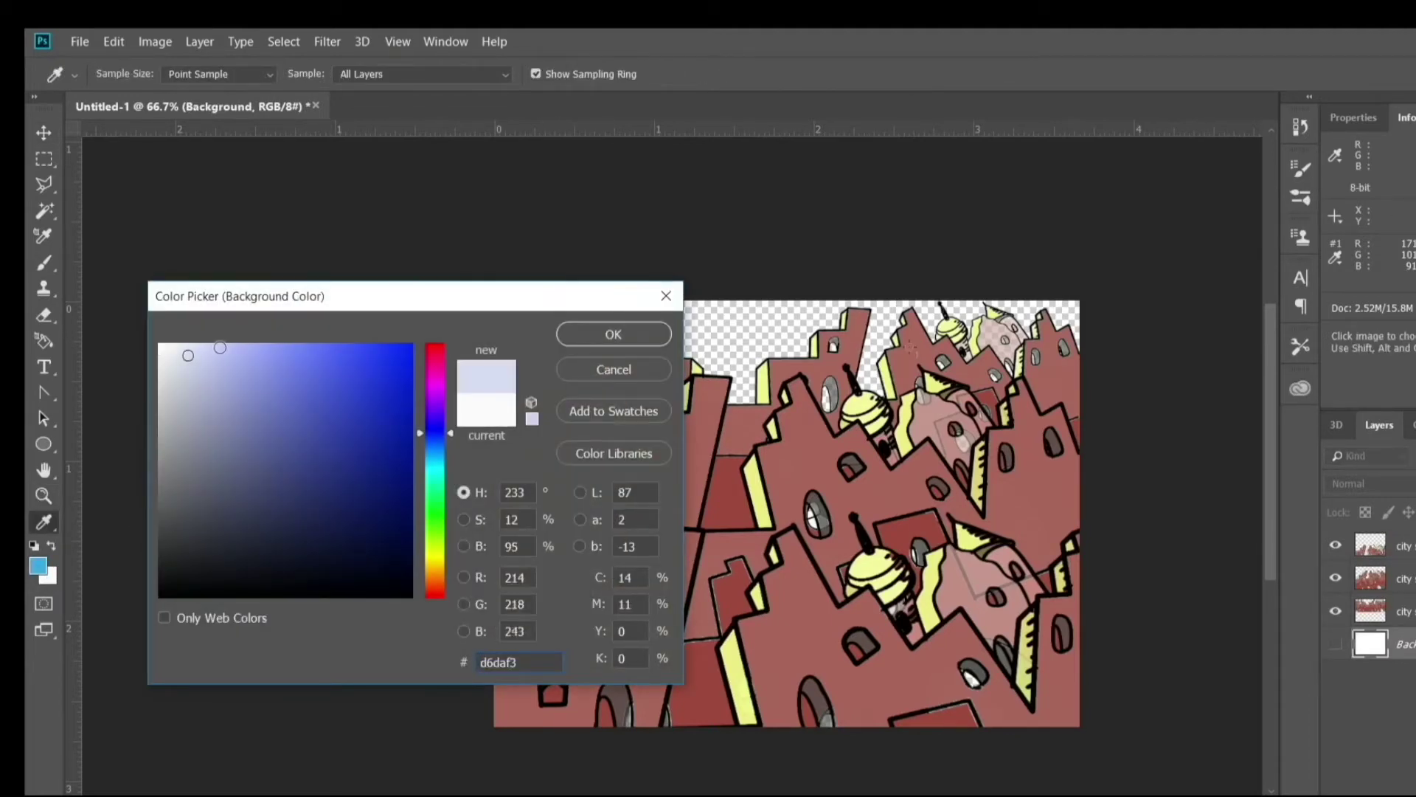
pyautogui.click(613, 335)
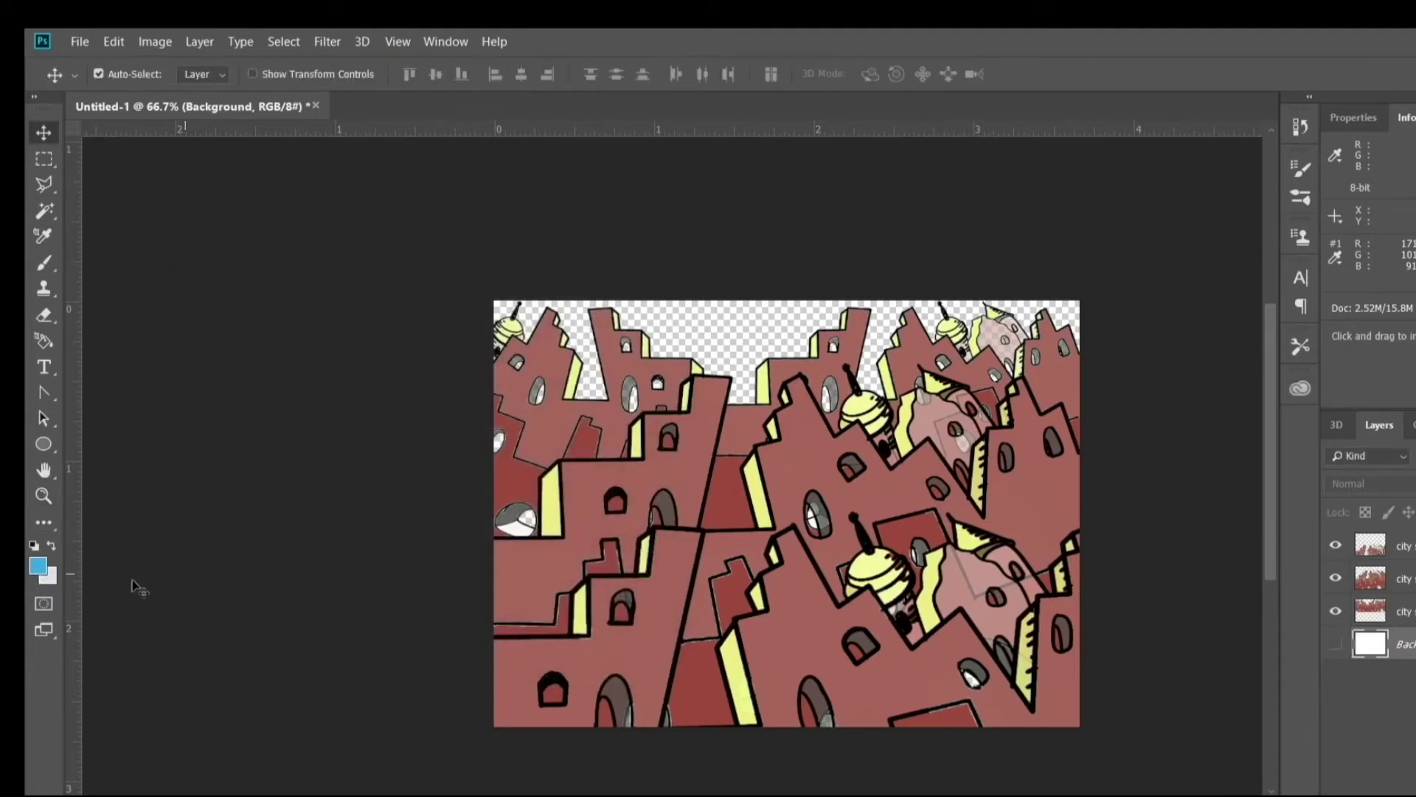
# Step: Make the background a visible regular layer and draw light-blue linear gradients across it in several directions with the Gradient tool
pyautogui.click(50, 522)
pyautogui.rightClick(54, 529)
pyautogui.click(132, 781)
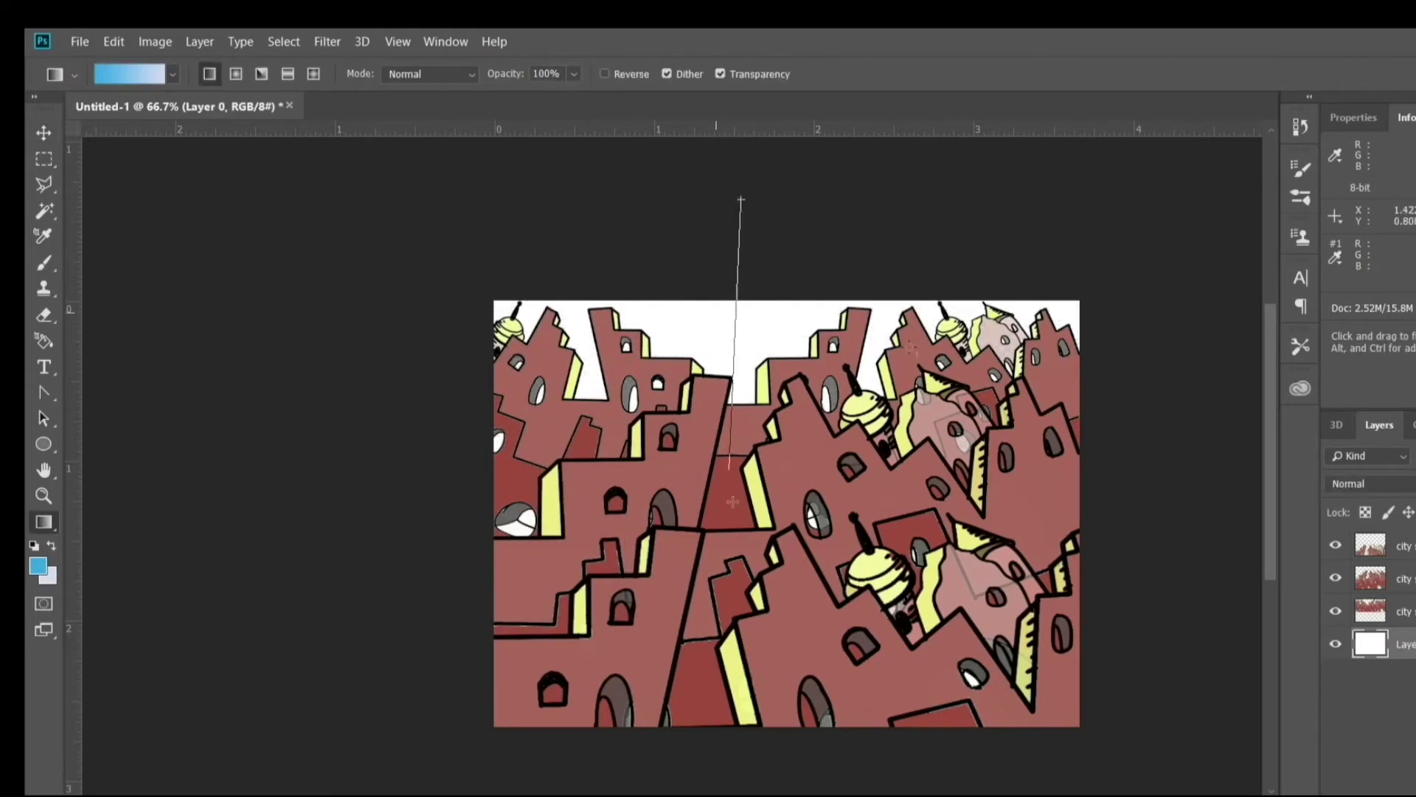
pyautogui.moveTo(732, 502); pyautogui.dragTo(730, 528)
pyautogui.moveTo(1138, 291); pyautogui.dragTo(389, 456)
pyautogui.moveTo(1192, 695); pyautogui.dragTo(221, 284)
pyautogui.moveTo(677, 269); pyautogui.dragTo(1151, 604)
pyautogui.hscroll(8, 515, 549)
pyautogui.hscroll(-8, 516, 549)
# Step: Change the foreground color to a vivid deep blue
pyautogui.click(38, 565)
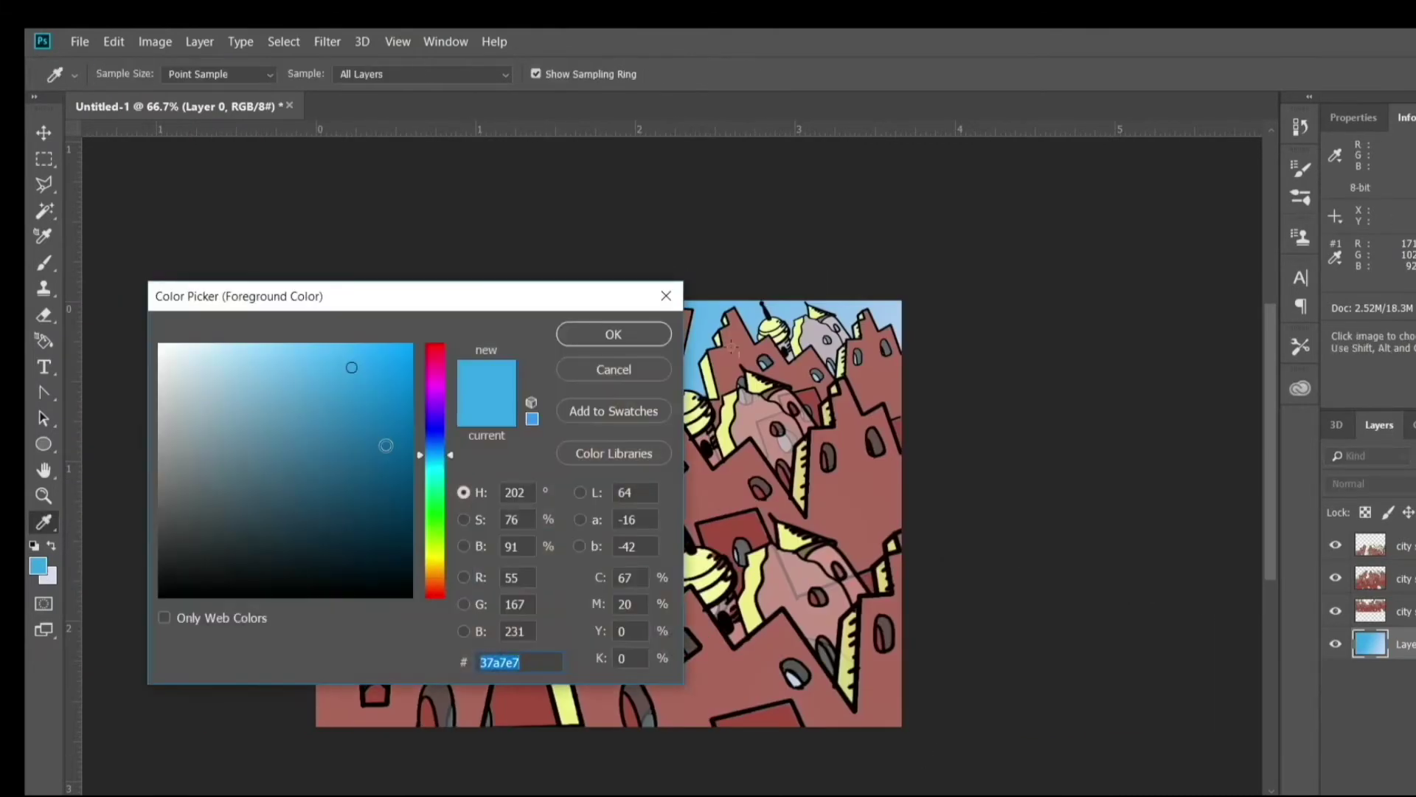
pyautogui.click(434, 430)
pyautogui.click(395, 363)
pyautogui.click(590, 338)
# Step: Redraw the sky gradient in varying directions, ending on a diagonal from deep blue at the canvas's lower right to pale blue at its upper left
pyautogui.moveTo(517, 216); pyautogui.dragTo(629, 692)
pyautogui.moveTo(987, 732); pyautogui.dragTo(522, 238)
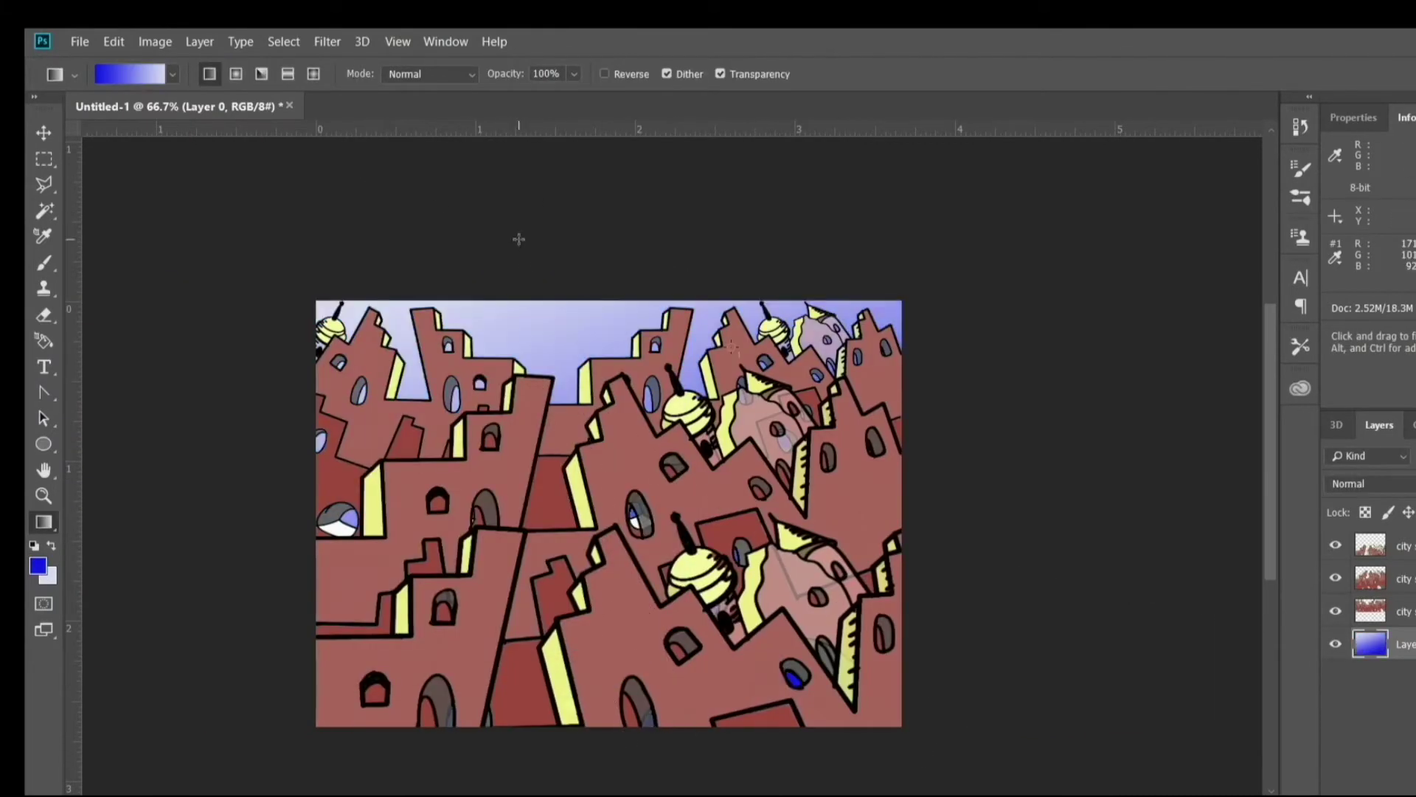
pyautogui.moveTo(675, 509); pyautogui.dragTo(489, 248)
pyautogui.moveTo(926, 506); pyautogui.dragTo(242, 277)
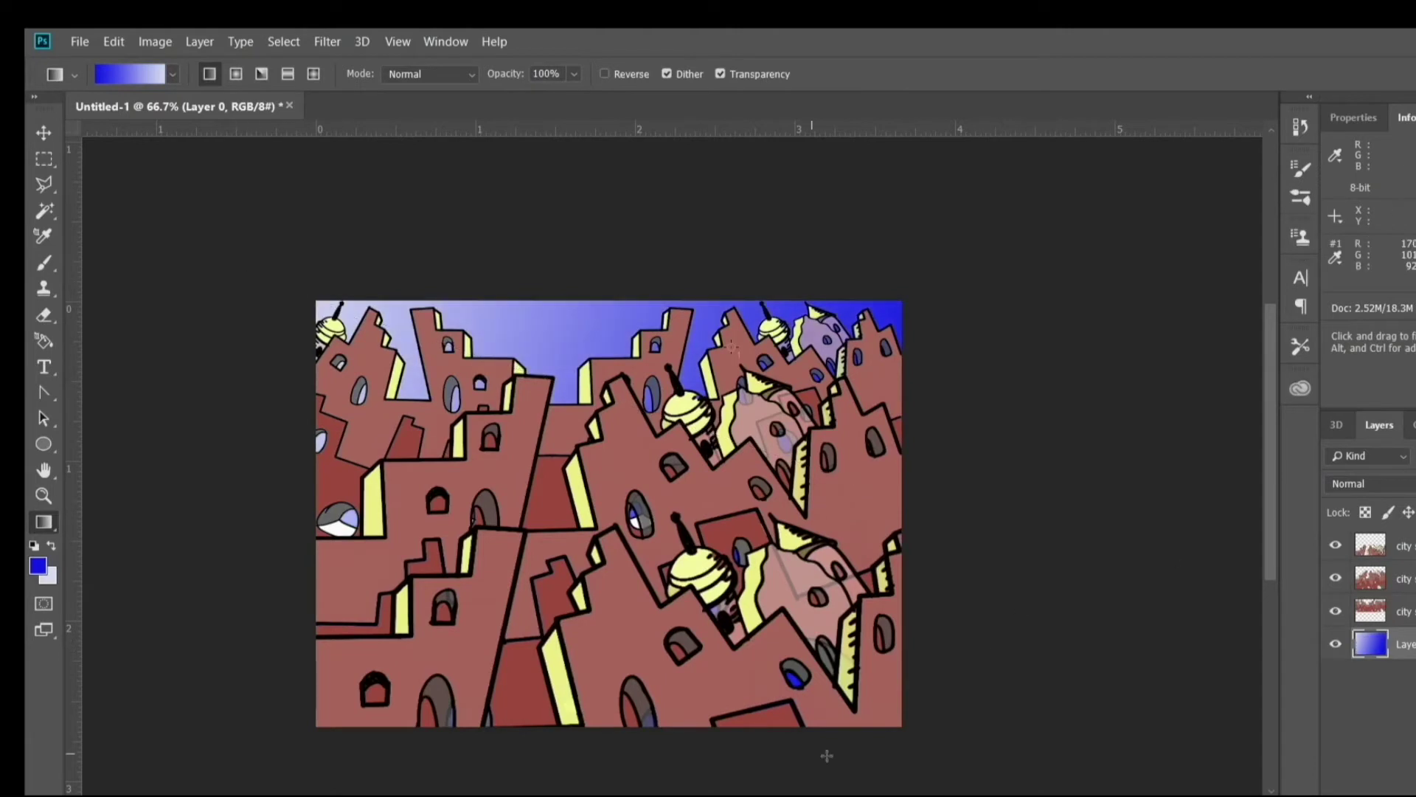
pyautogui.moveTo(686, 654); pyautogui.dragTo(489, 270)
pyautogui.moveTo(544, 761); pyautogui.dragTo(565, 192)
pyautogui.moveTo(542, 738); pyautogui.dragTo(534, 317)
pyautogui.moveTo(520, 759); pyautogui.dragTo(554, 317)
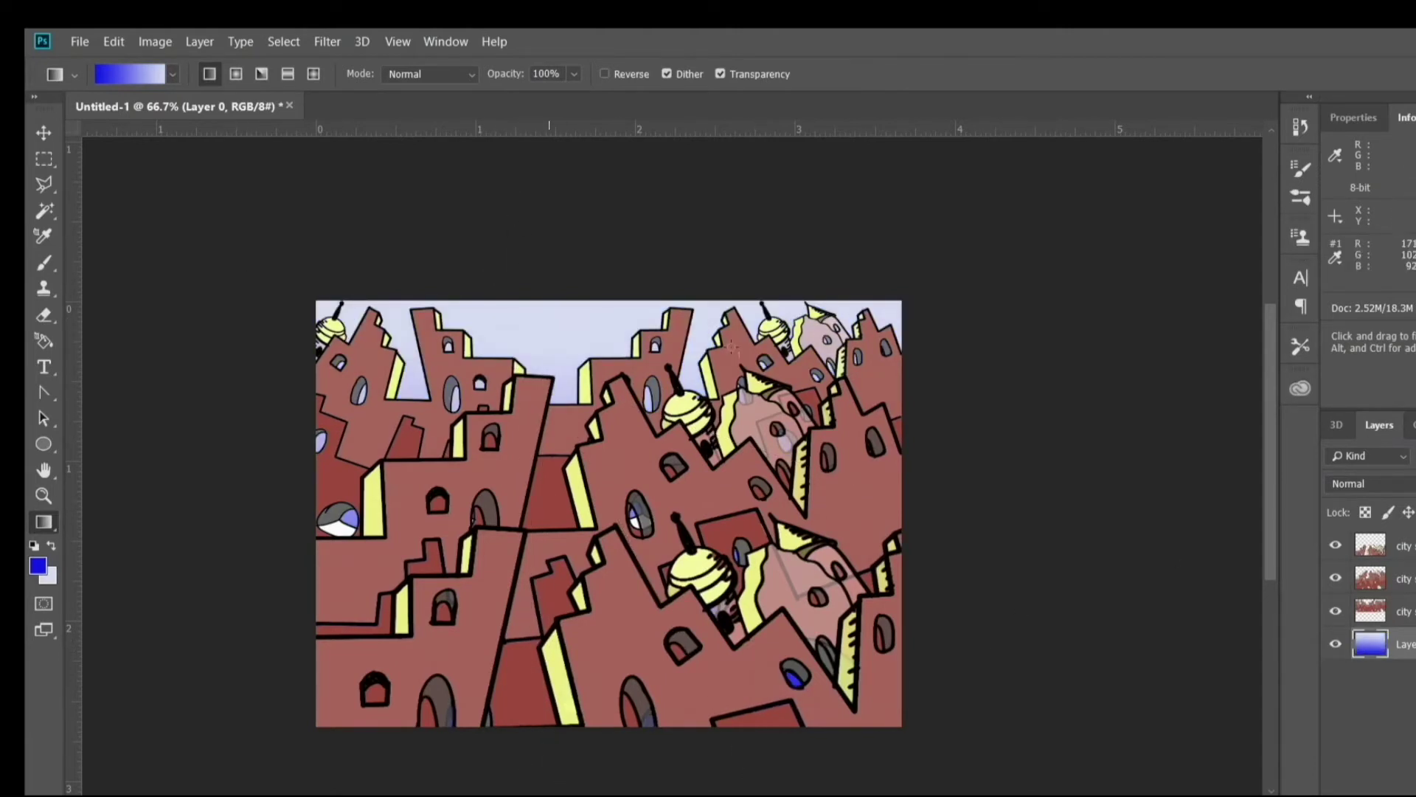
pyautogui.moveTo(536, 770); pyautogui.dragTo(558, 318)
pyautogui.moveTo(360, 779); pyautogui.dragTo(548, 314)
pyautogui.moveTo(985, 759); pyautogui.dragTo(503, 266)
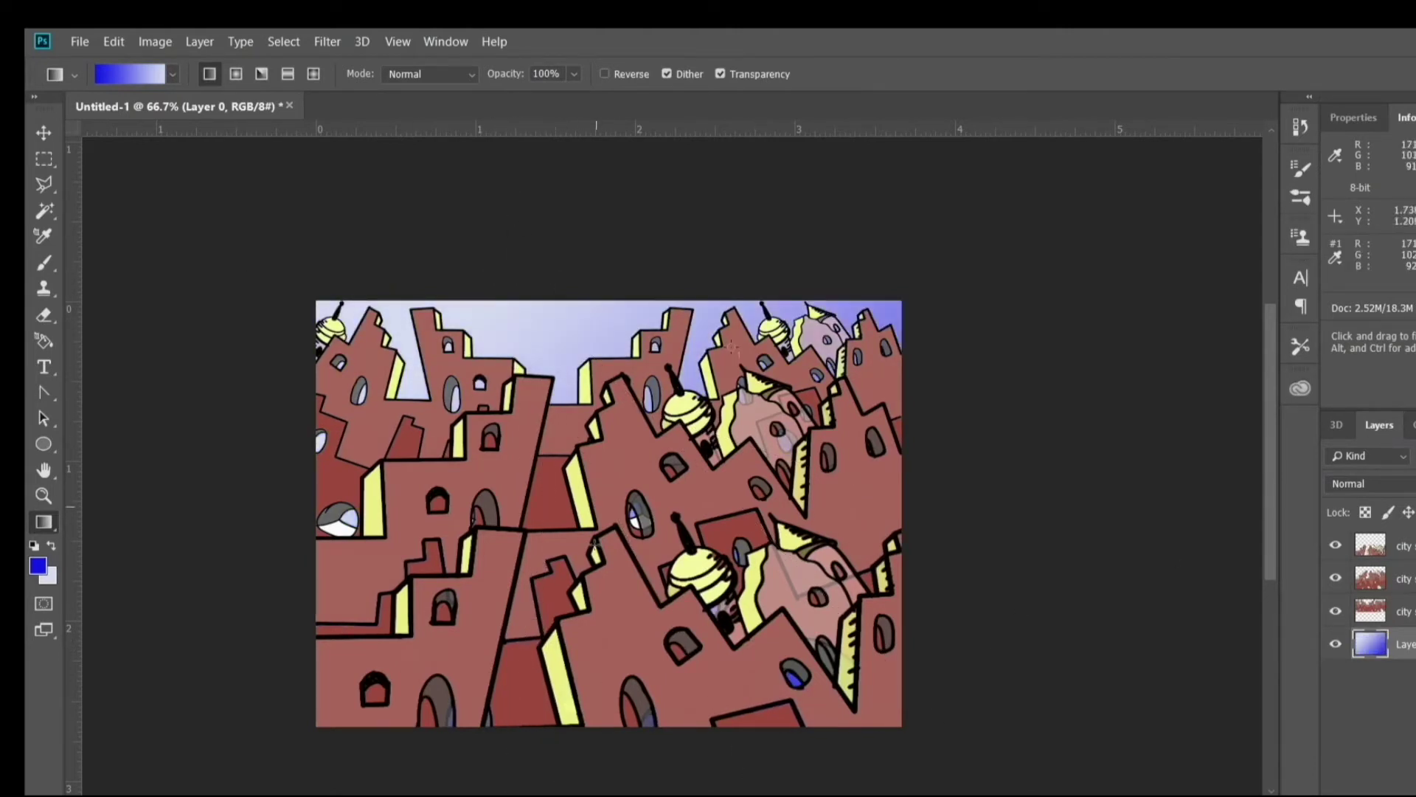
# Step: Lower the opacity of the farthest city scape layer slightly so the sky shows through its buildings
pyautogui.click(1405, 546)
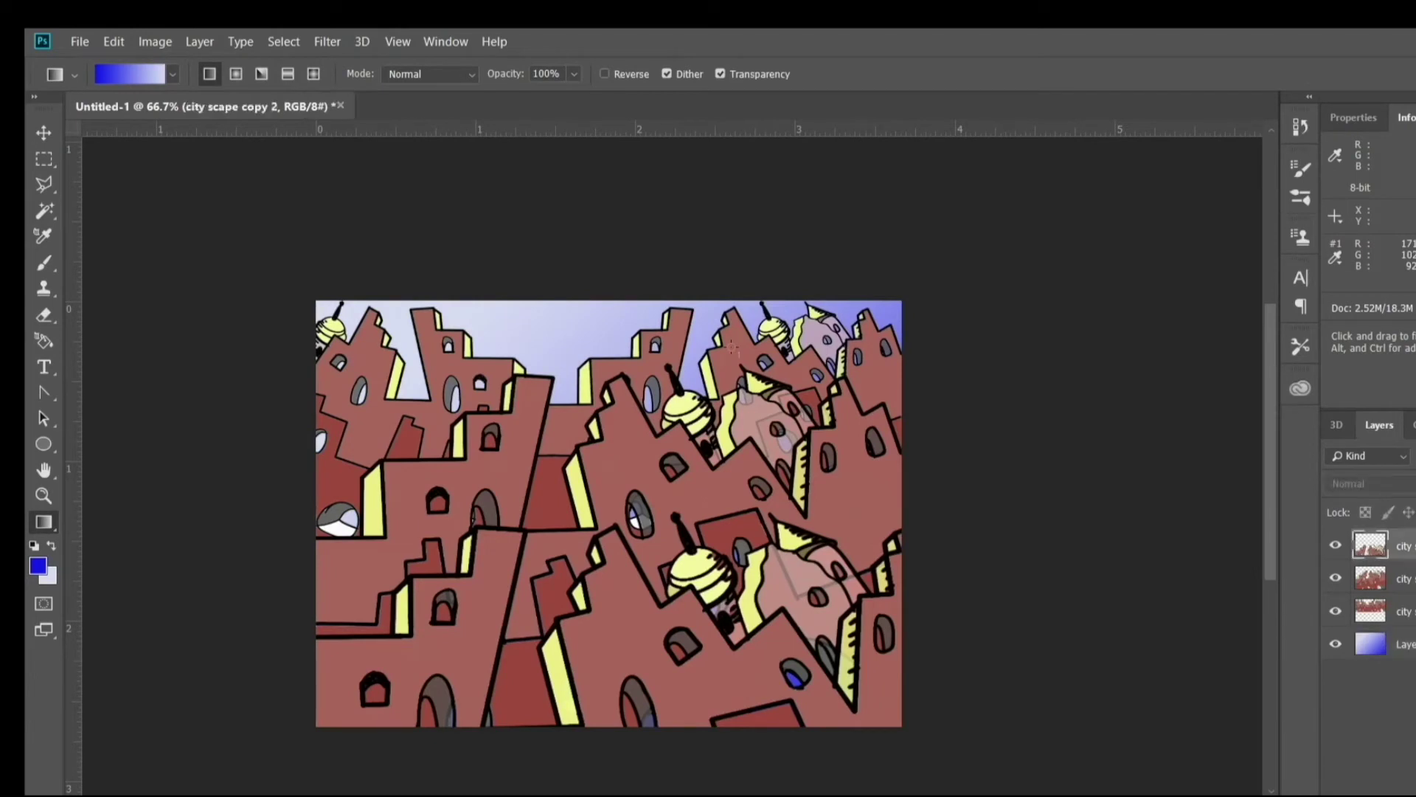
pyautogui.click(1405, 579)
pyautogui.moveTo(1415, 484)
pyautogui.mouseDown()
pyautogui.moveTo(1401, 484)
pyautogui.moveTo(1415, 484)
pyautogui.mouseUp()
pyautogui.click(1405, 546)
pyautogui.click(1405, 611)
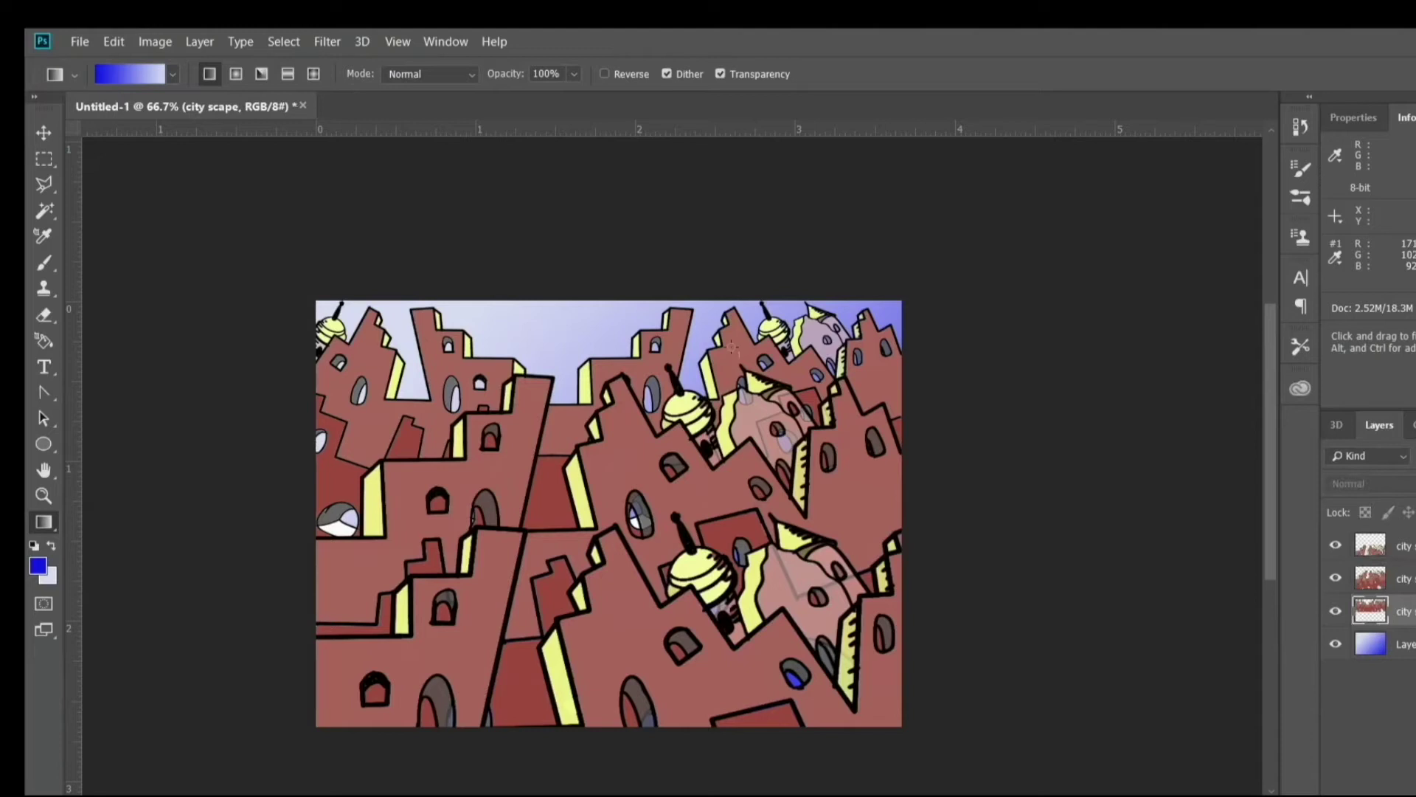
pyautogui.moveTo(1414, 484); pyautogui.dragTo(1405, 484)
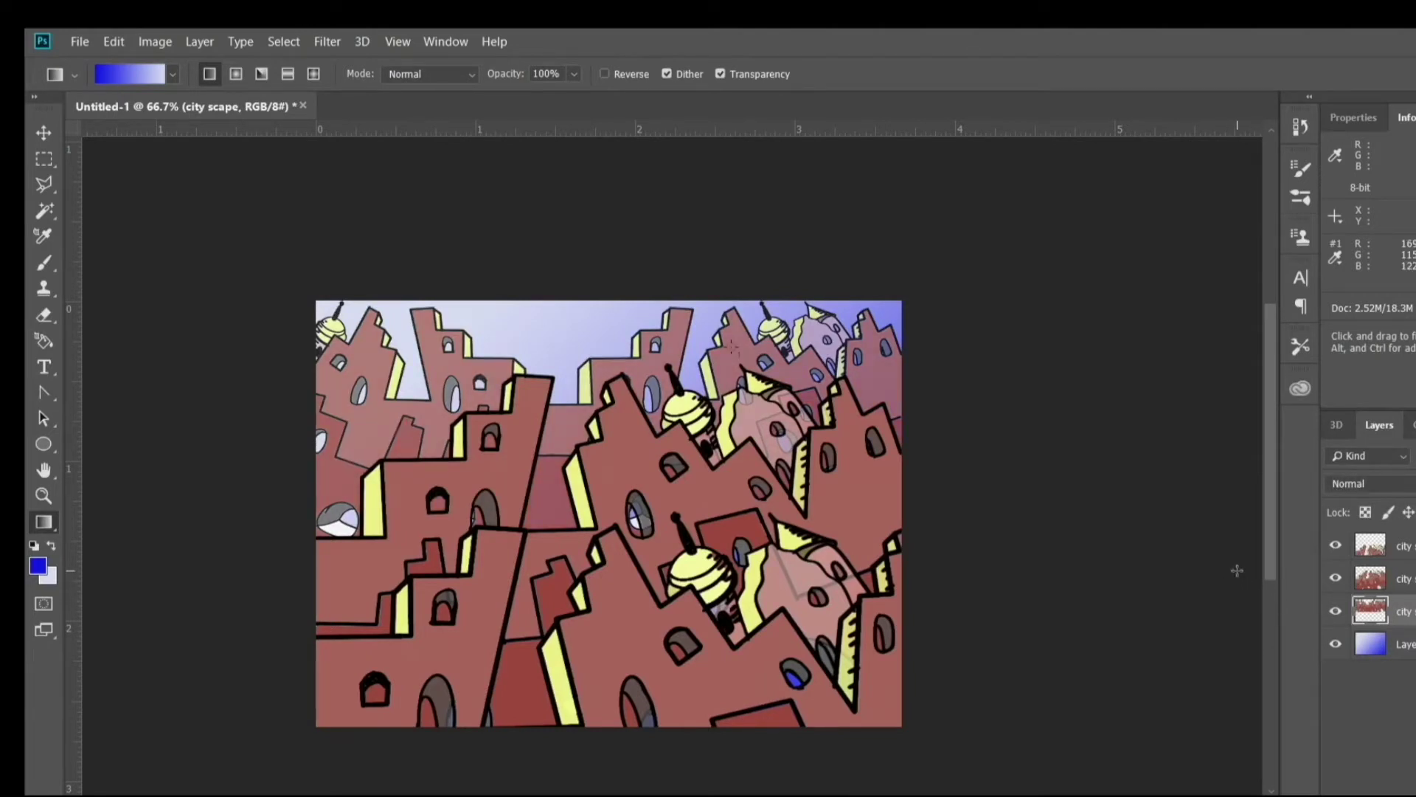
# Step: Select the pink dome wall on the city scape copy 2 layer and fill it at 100% opacity with its sampled pink
pyautogui.click(1404, 547)
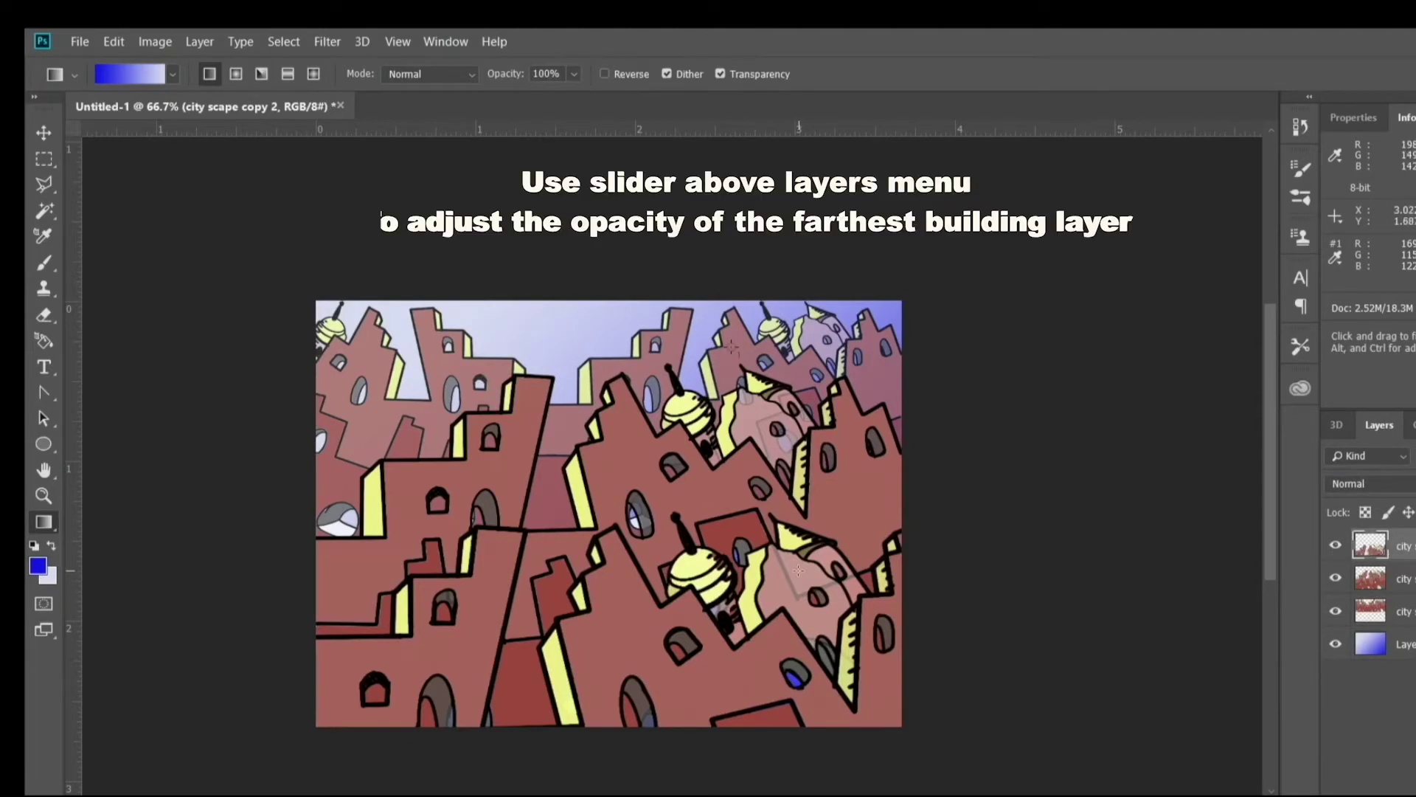
pyautogui.click(44, 210)
pyautogui.click(812, 590)
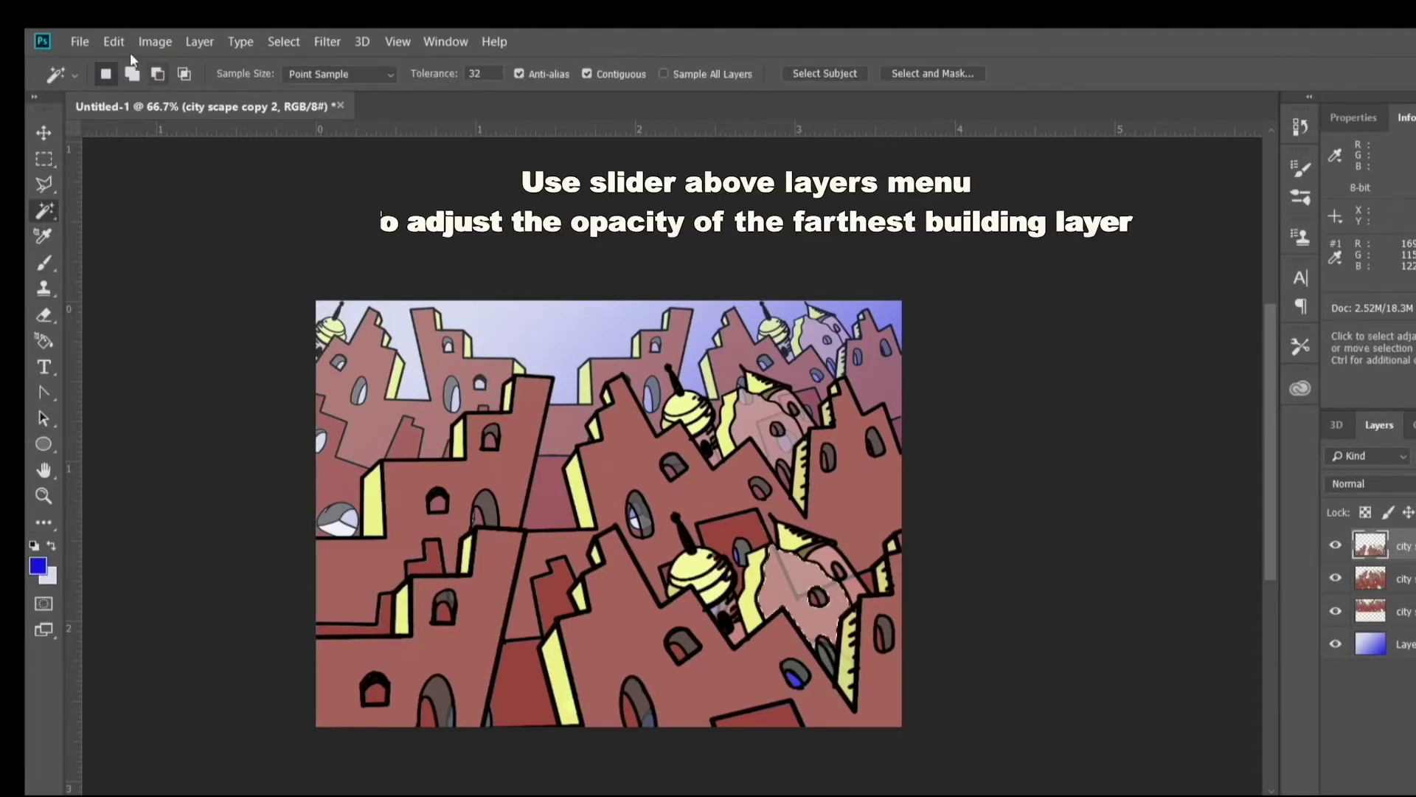
pyautogui.click(114, 42)
pyautogui.click(126, 329)
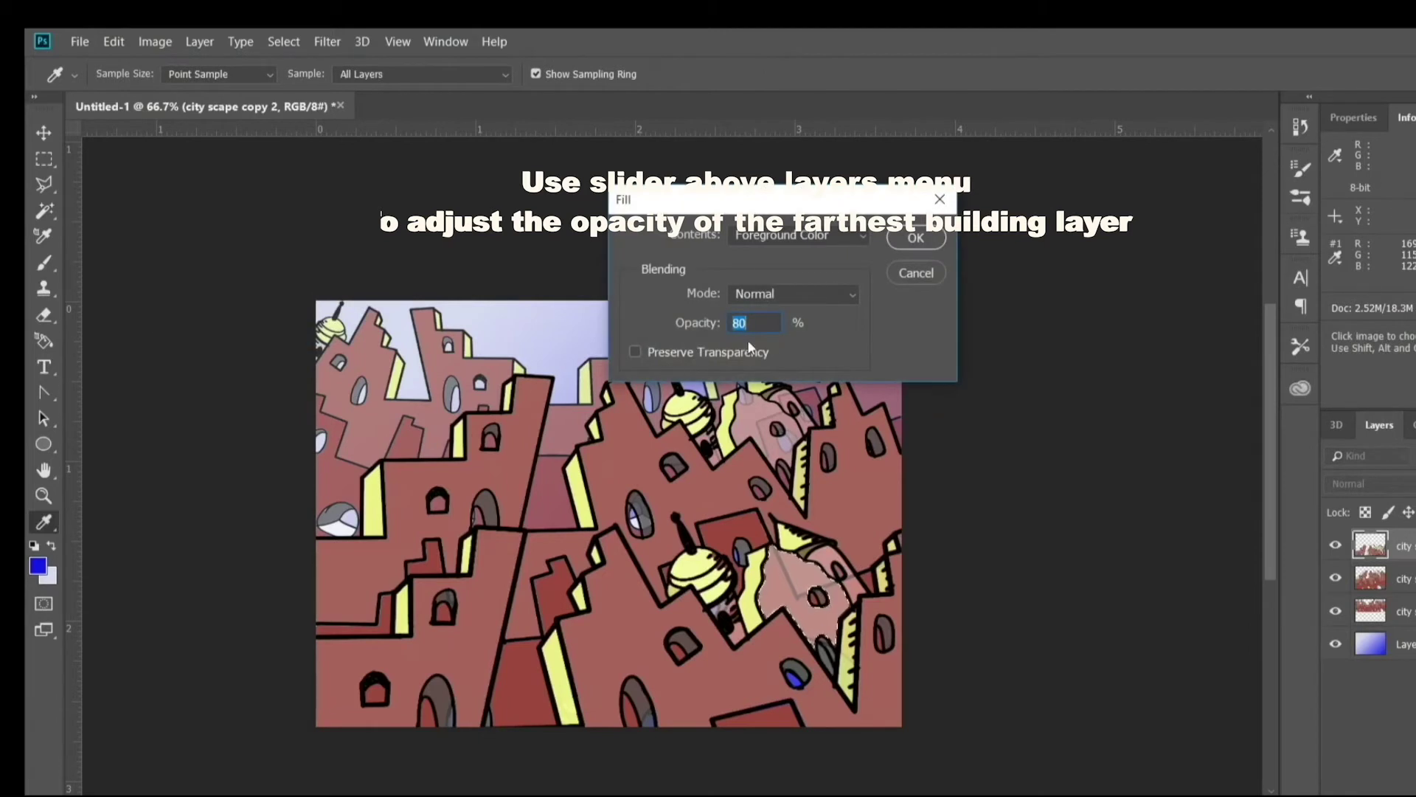
pyautogui.write('100')
pyautogui.click(828, 562)
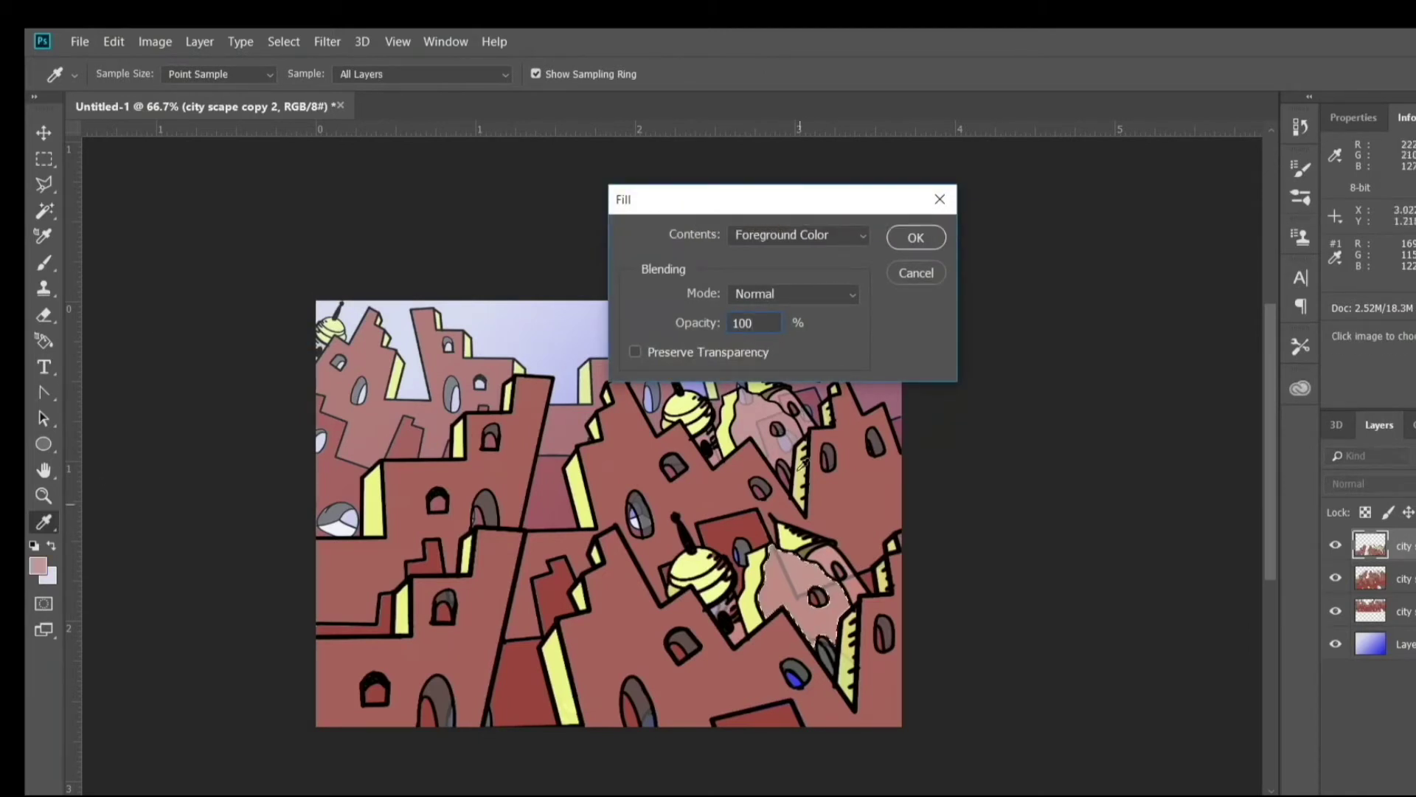
pyautogui.click(932, 237)
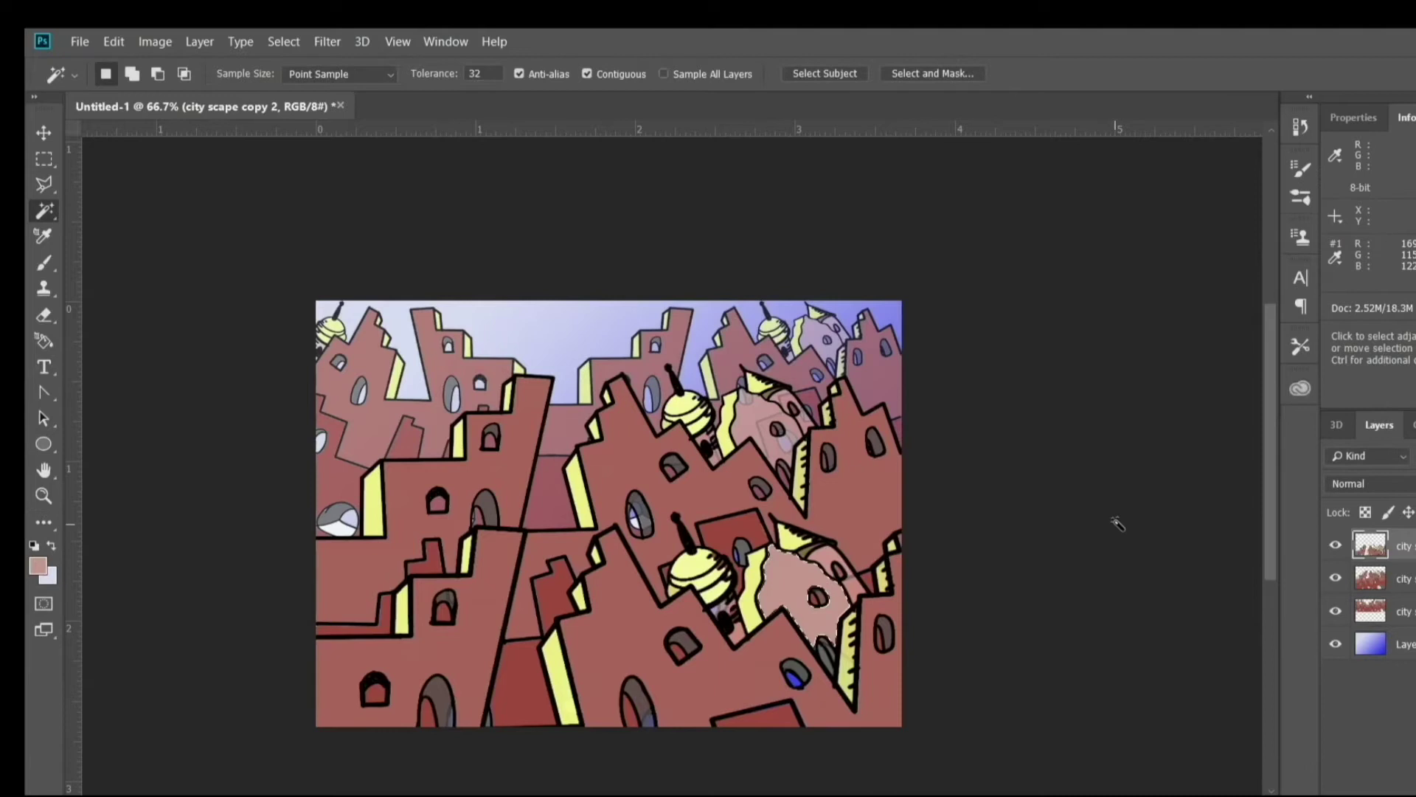
# Step: Fill the matching dome wall on the city scape copy layer with the pink, fade the fill to 75% opacity, and deselect
pyautogui.click(1407, 579)
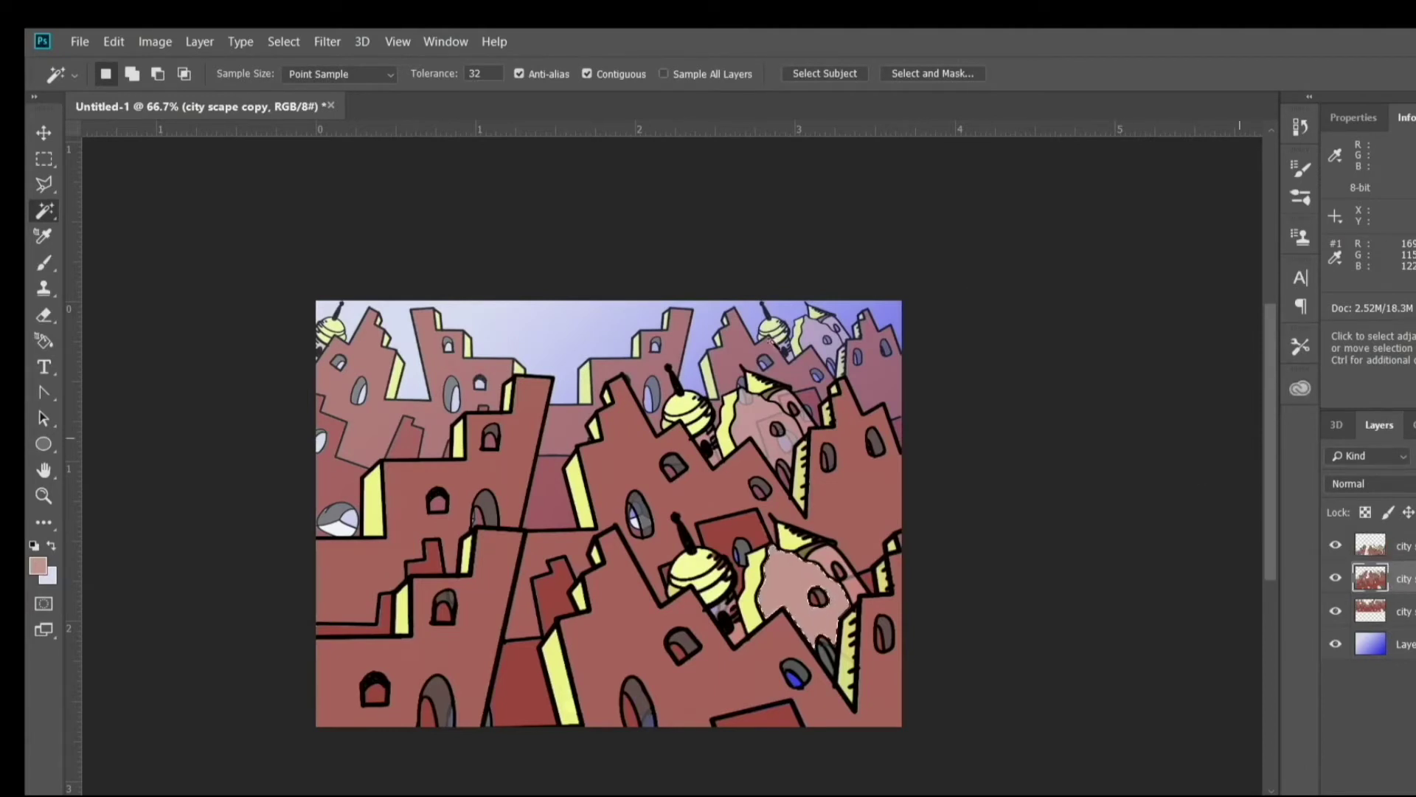
pyautogui.click(114, 41)
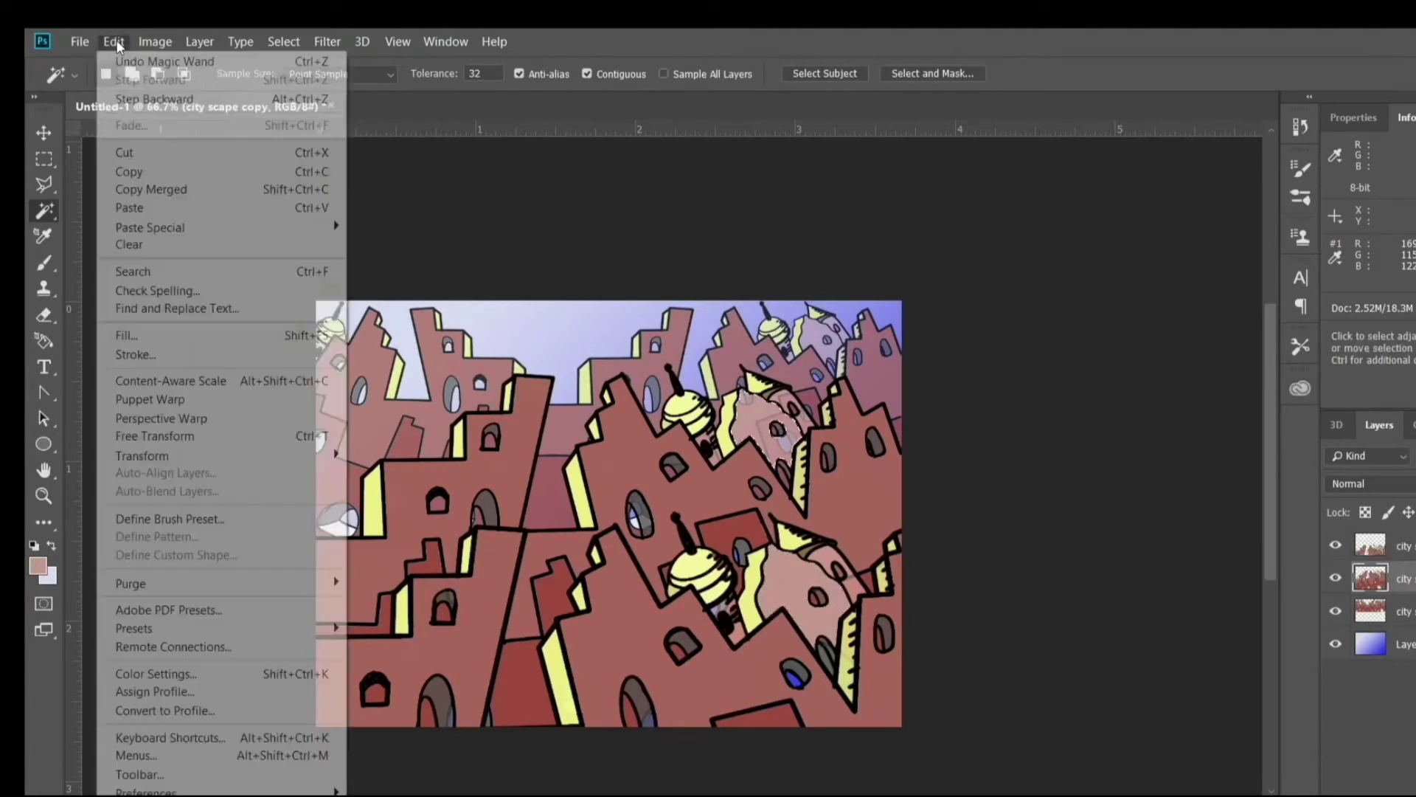
pyautogui.click(281, 334)
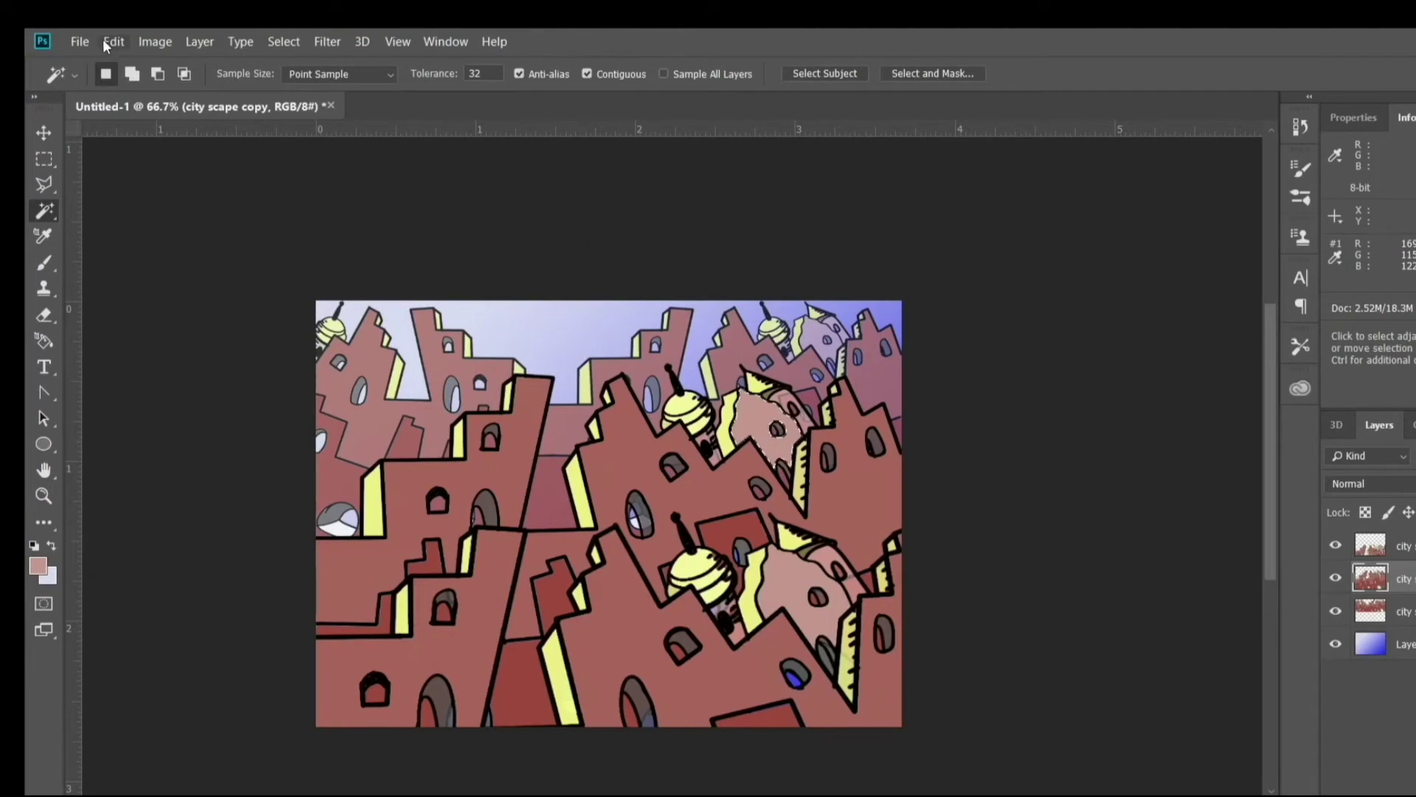
pyautogui.click(105, 41)
pyautogui.click(129, 127)
pyautogui.moveTo(799, 306); pyautogui.dragTo(780, 304)
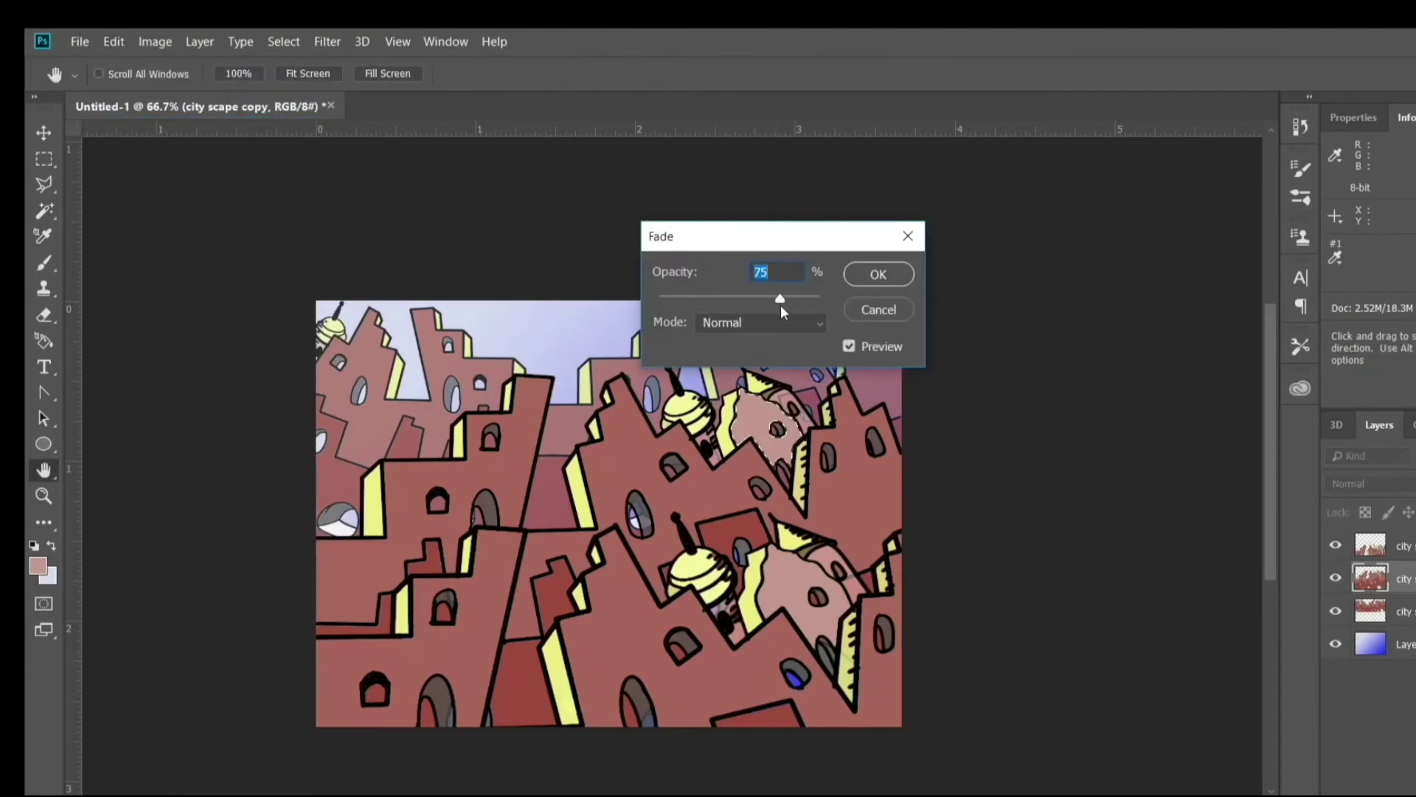
pyautogui.click(885, 276)
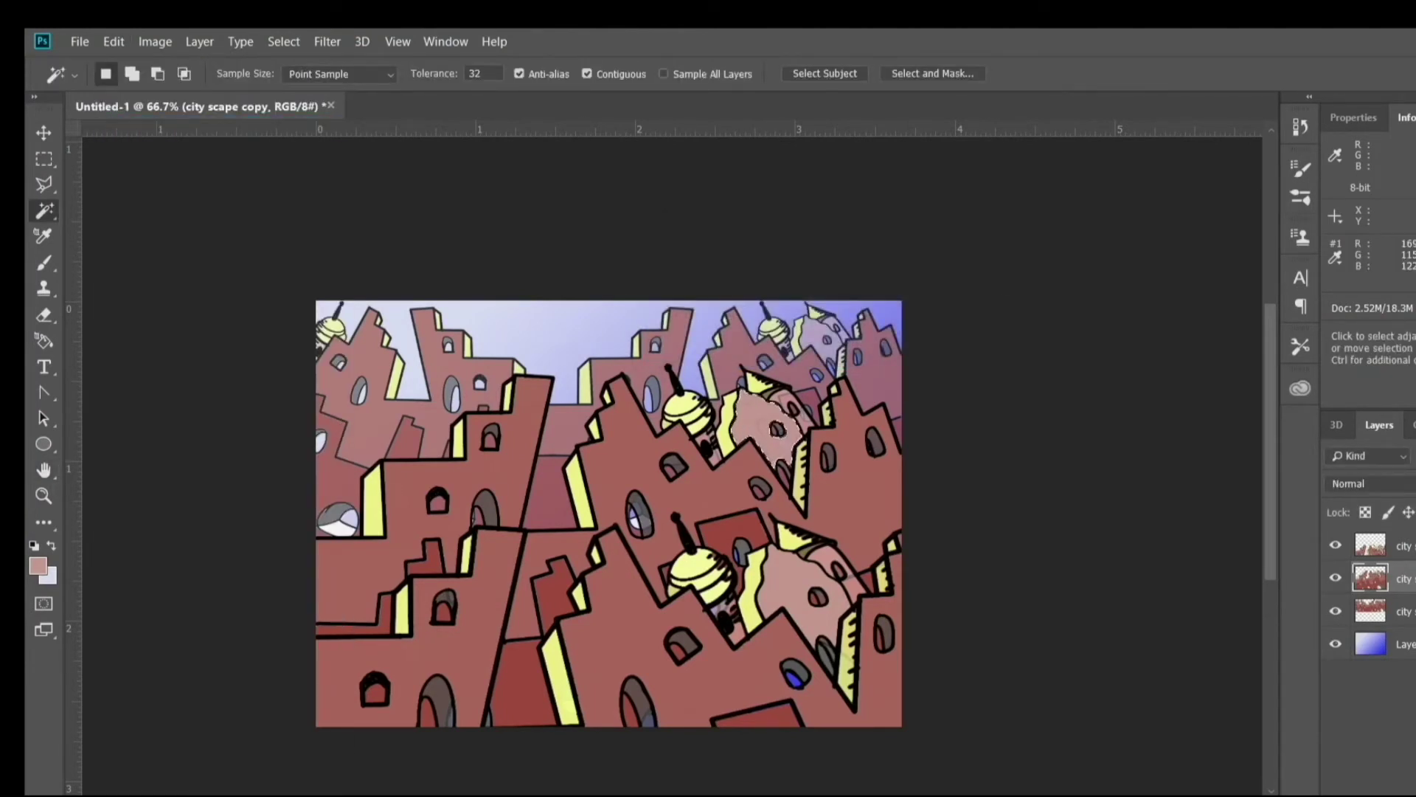
pyautogui.click(283, 41)
pyautogui.click(295, 78)
# Step: Examine each cityscape layer on its own against the sky at 100% zoom by hiding and showing the layers
pyautogui.click(44, 494)
pyautogui.click(590, 516)
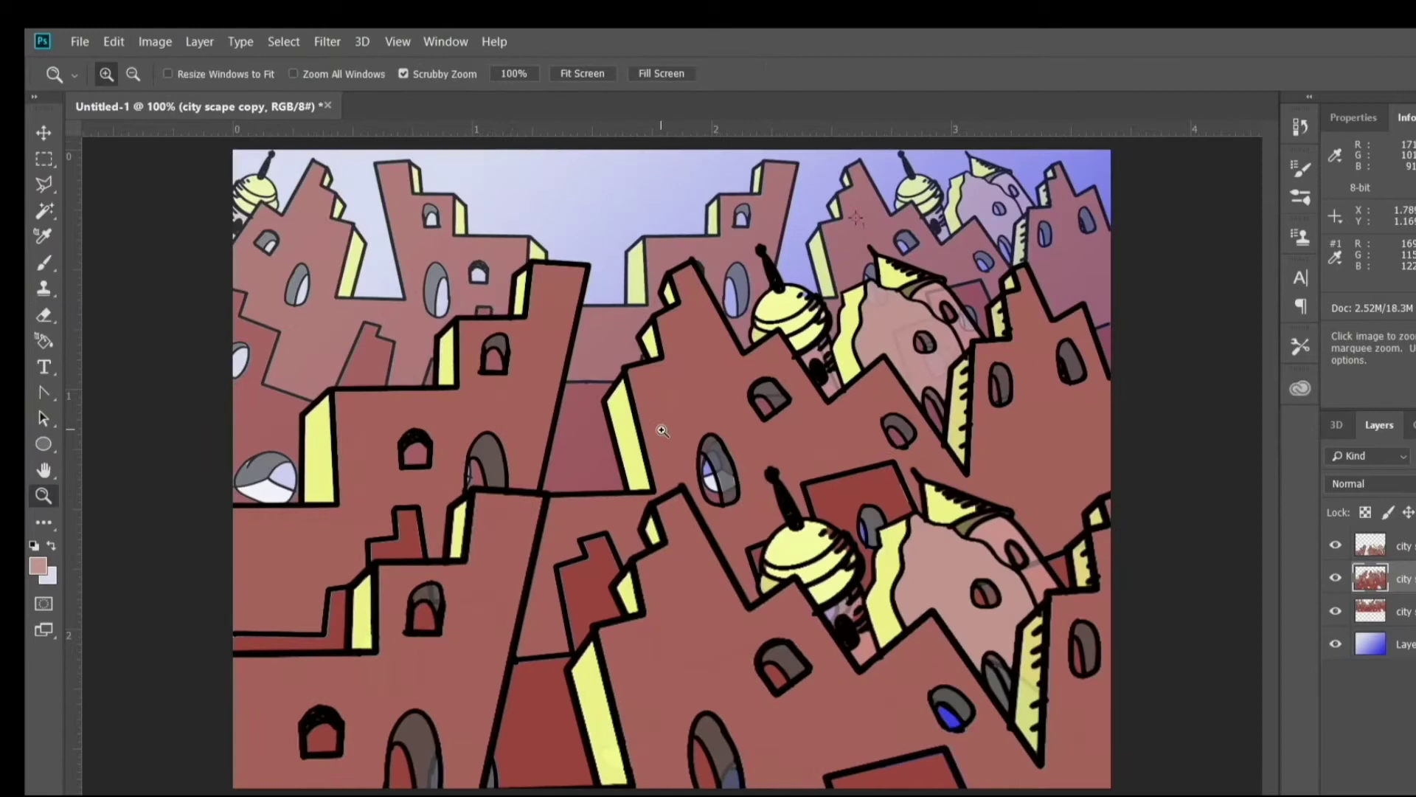
pyautogui.click(1372, 545)
pyautogui.click(1336, 578)
pyautogui.click(1335, 611)
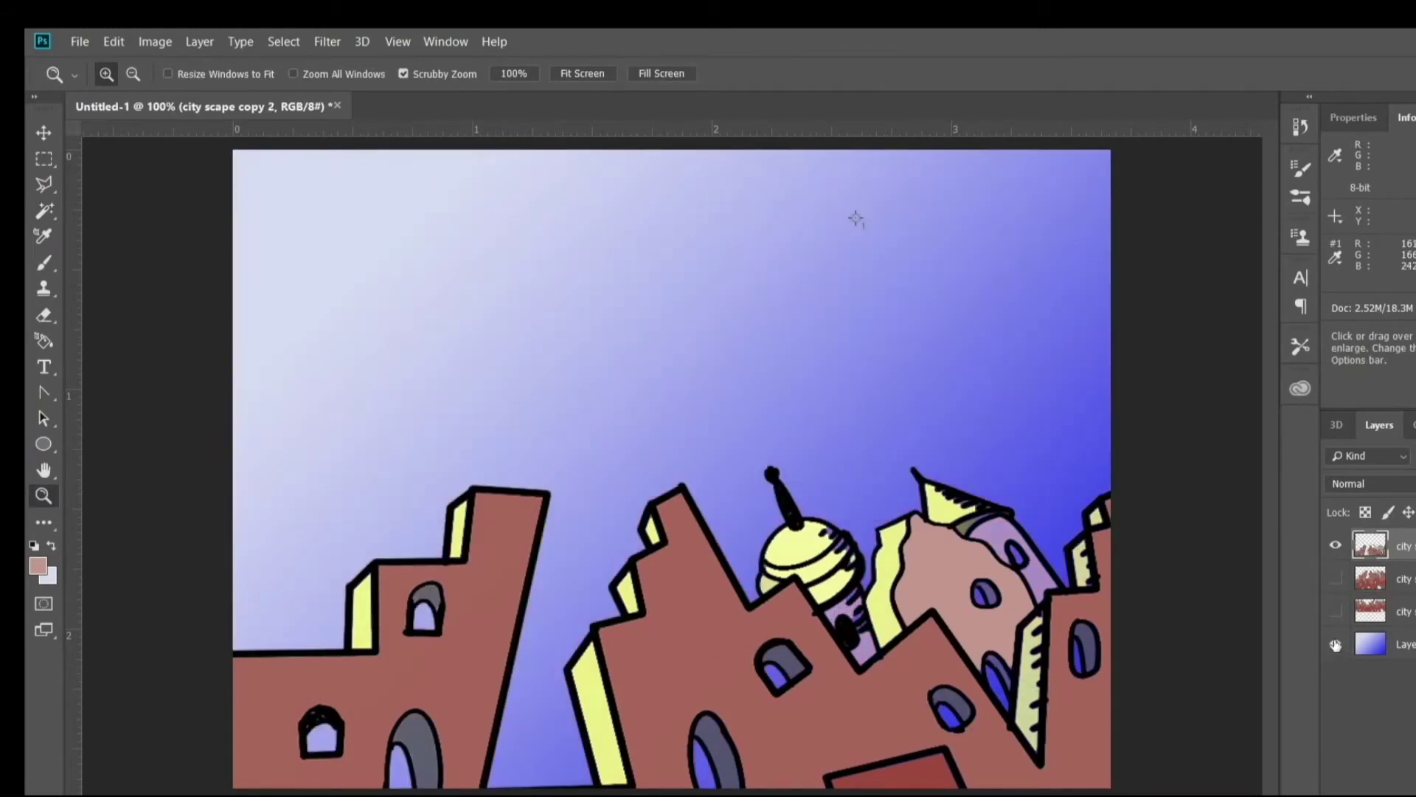
pyautogui.click(1336, 545)
pyautogui.click(1336, 579)
pyautogui.click(1336, 578)
pyautogui.click(1336, 611)
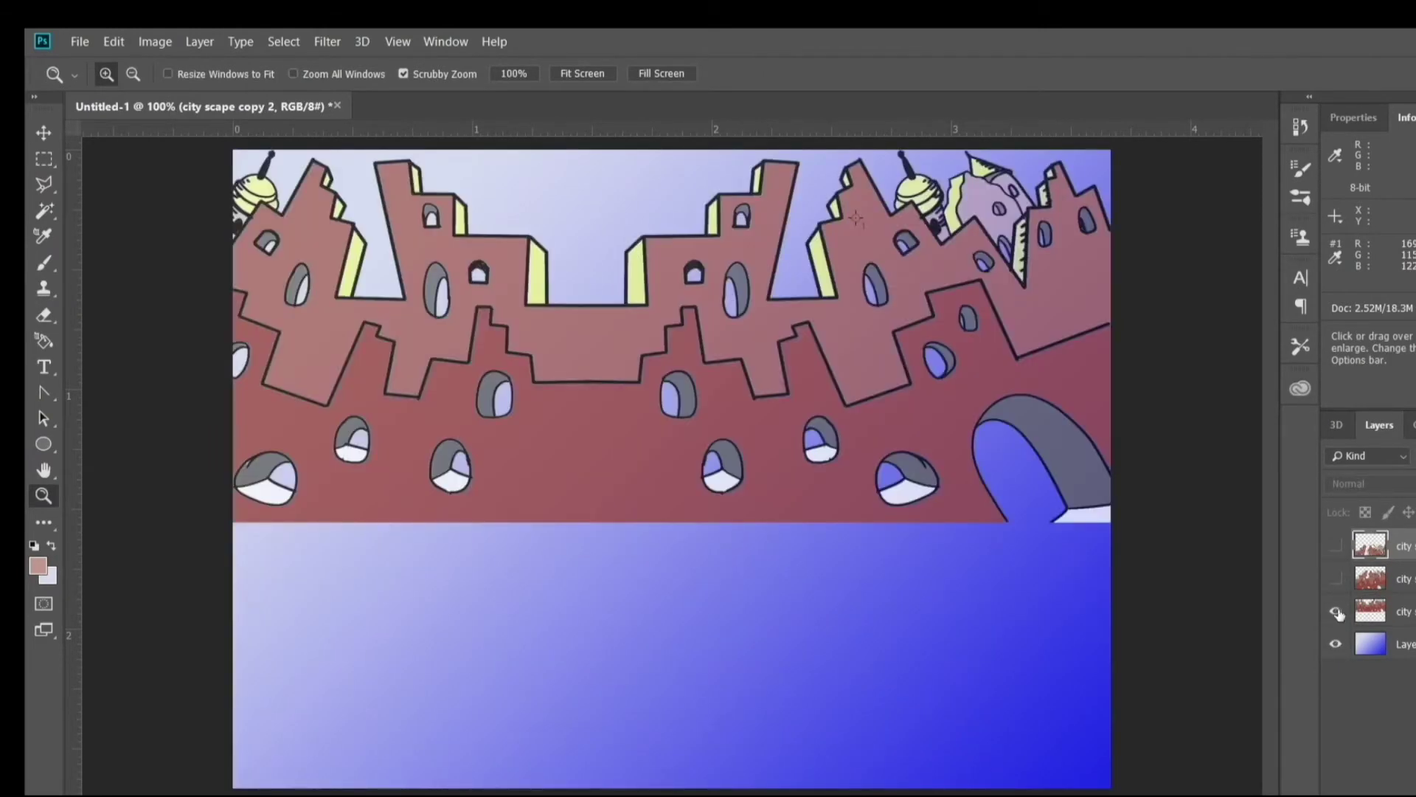
pyautogui.click(1336, 610)
pyautogui.click(1336, 611)
pyautogui.click(1336, 579)
pyautogui.click(1336, 545)
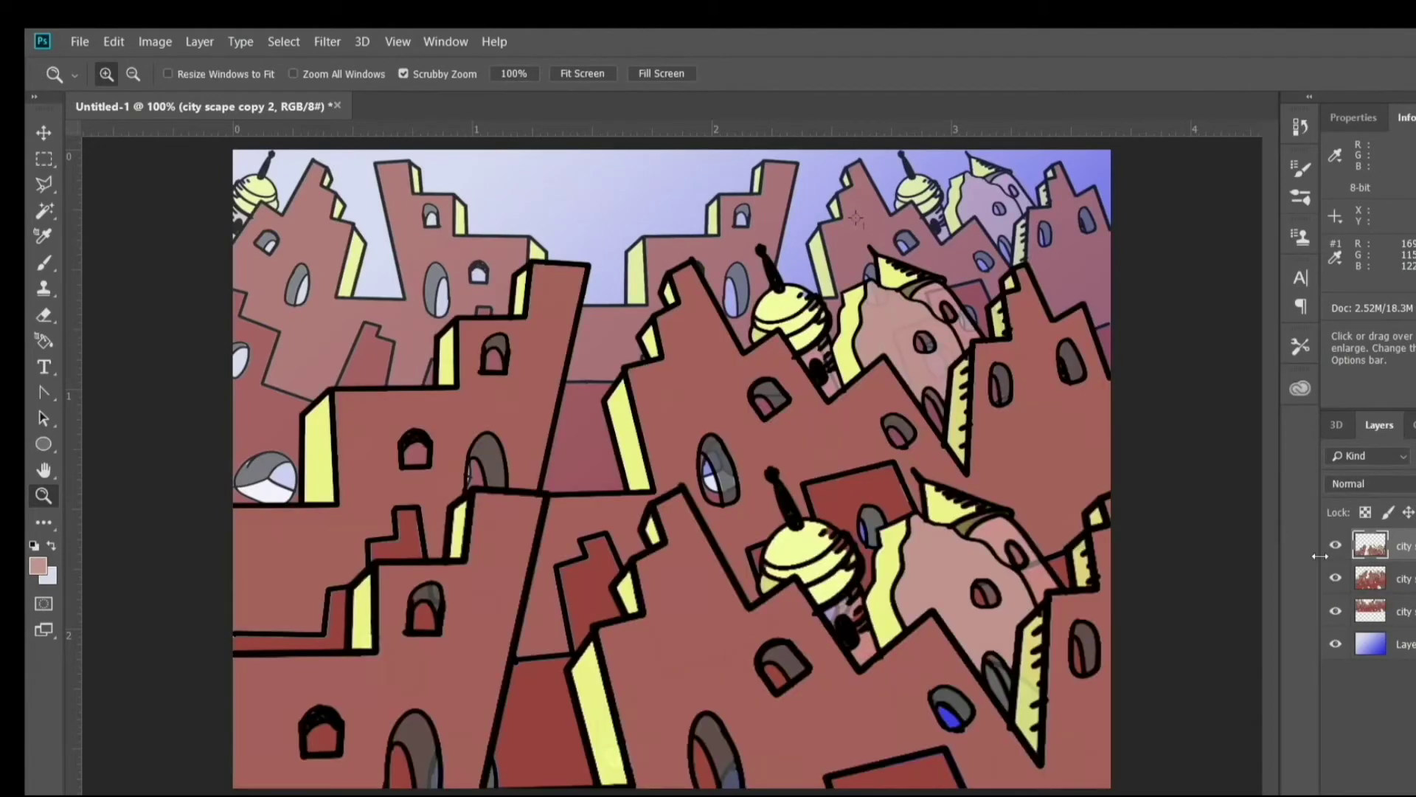
# Step: Brighten the whole farthest city scape layer with Curves, mapping input 117 to output 150, and deselect
pyautogui.click(1372, 610)
pyautogui.hotkey('ctrl', 'a')
pyautogui.hotkey('ctrl', 'm')
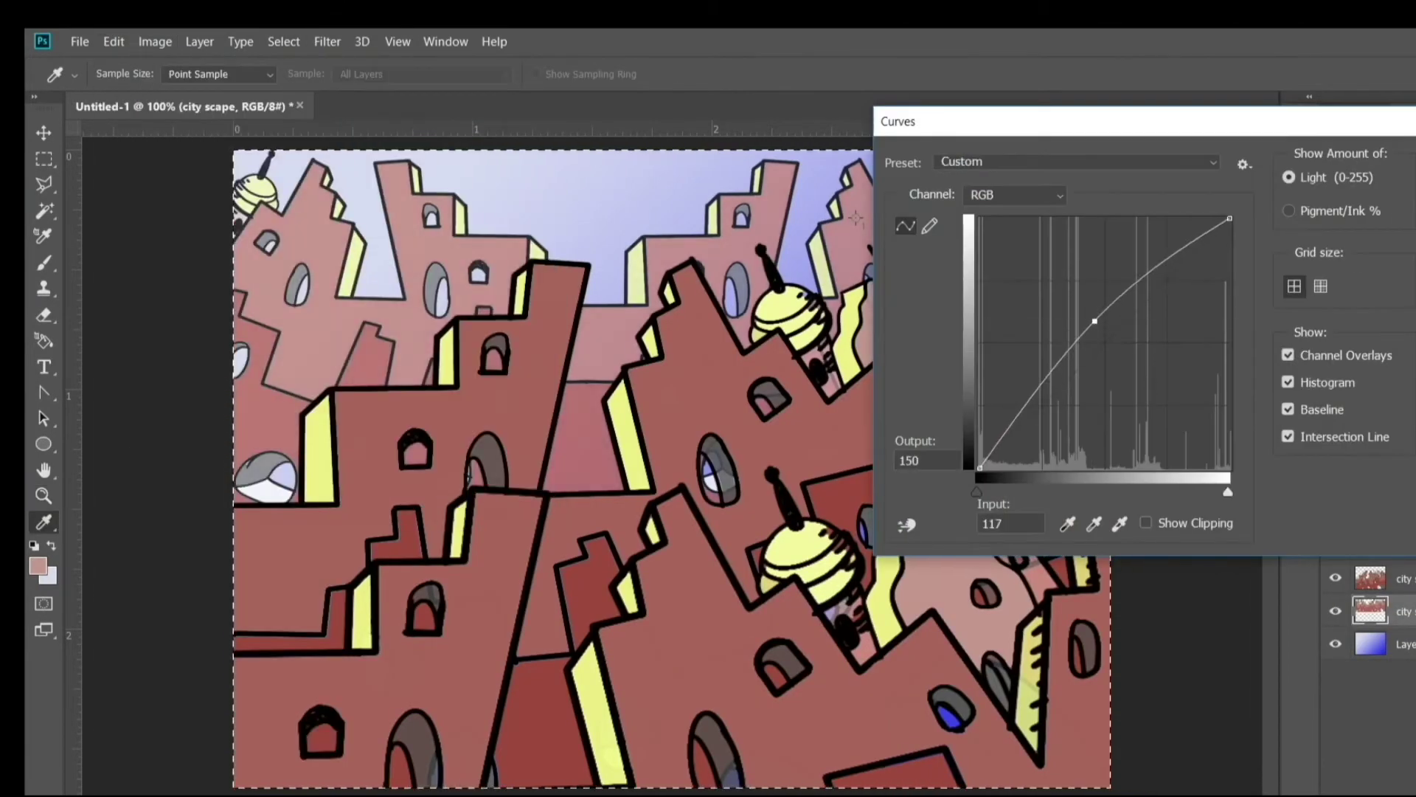
pyautogui.press('Return')
pyautogui.hotkey('ctrl', 'd')
# Step: Use Curves to lighten the middle cityscape layer and darken the frontmost cityscape layer
pyautogui.click(1371, 578)
pyautogui.click(284, 42)
pyautogui.click(292, 61)
pyautogui.click(155, 42)
pyautogui.click(398, 124)
pyautogui.moveTo(1097, 348); pyautogui.dragTo(1113, 373)
pyautogui.press('Return')
pyautogui.hotkey('ctrl', 'j')
pyautogui.hotkey('ctrl', 'm')
pyautogui.press('Return')
# Step: Adjust the middle cityscape layer with Hue/Saturation at saturation -1 and raised lightness, and fill its window recesses with the sampled gray
pyautogui.click(1370, 579)
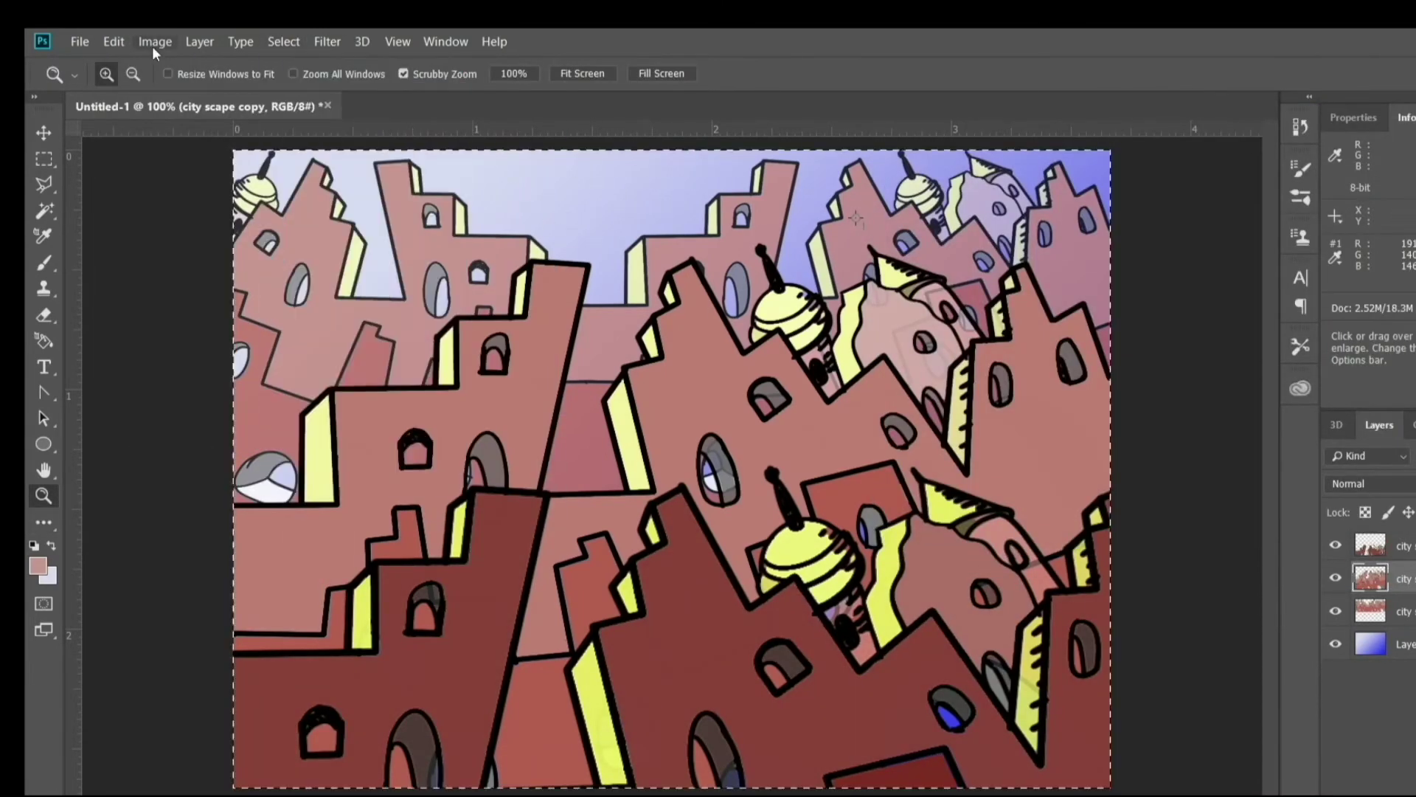
pyautogui.hotkey('ctrl', 'u')
pyautogui.moveTo(1237, 283)
pyautogui.mouseDown()
pyautogui.moveTo(1206, 298)
pyautogui.moveTo(1250, 306)
pyautogui.moveTo(1237, 288)
pyautogui.mouseUp()
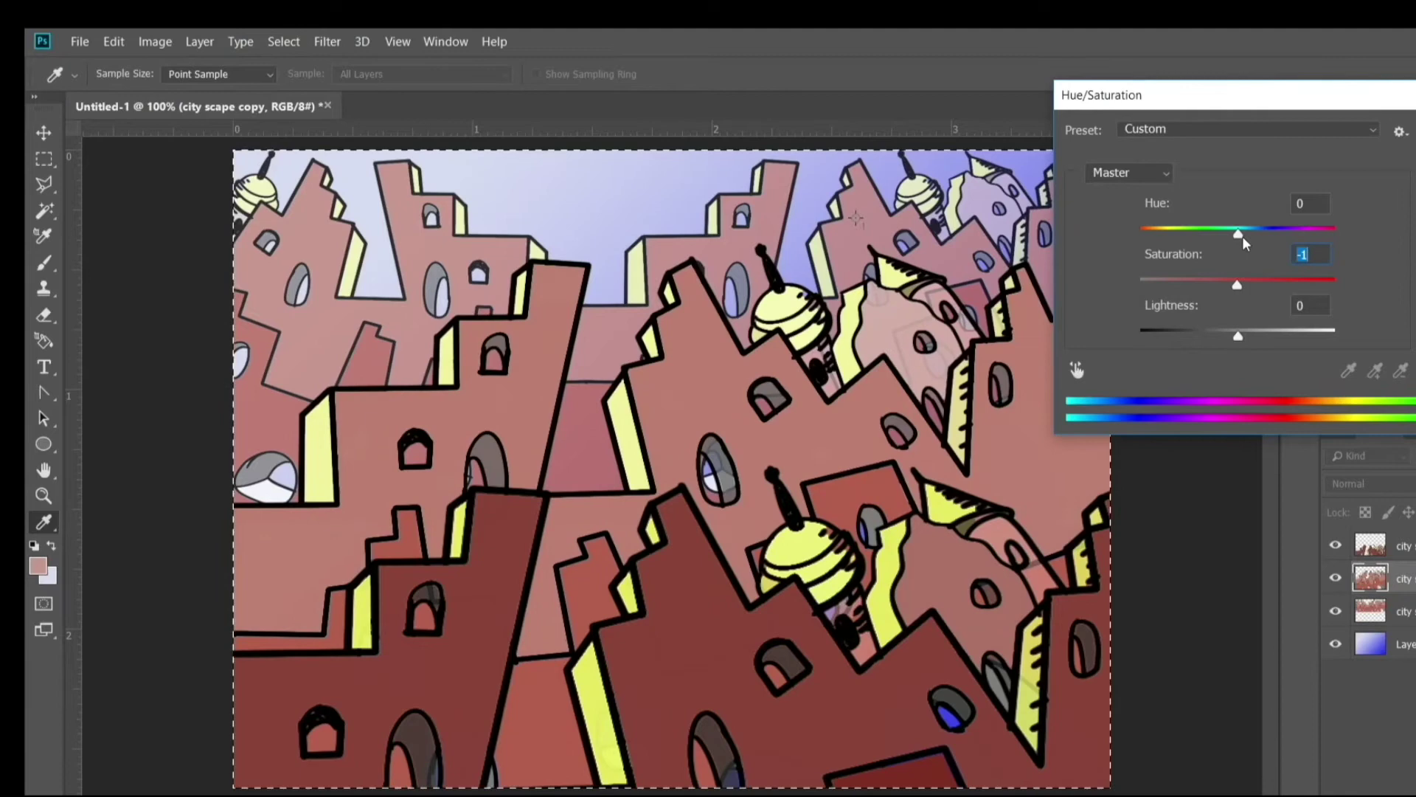
pyautogui.moveTo(1237, 336); pyautogui.dragTo(1259, 339)
pyautogui.press('Return')
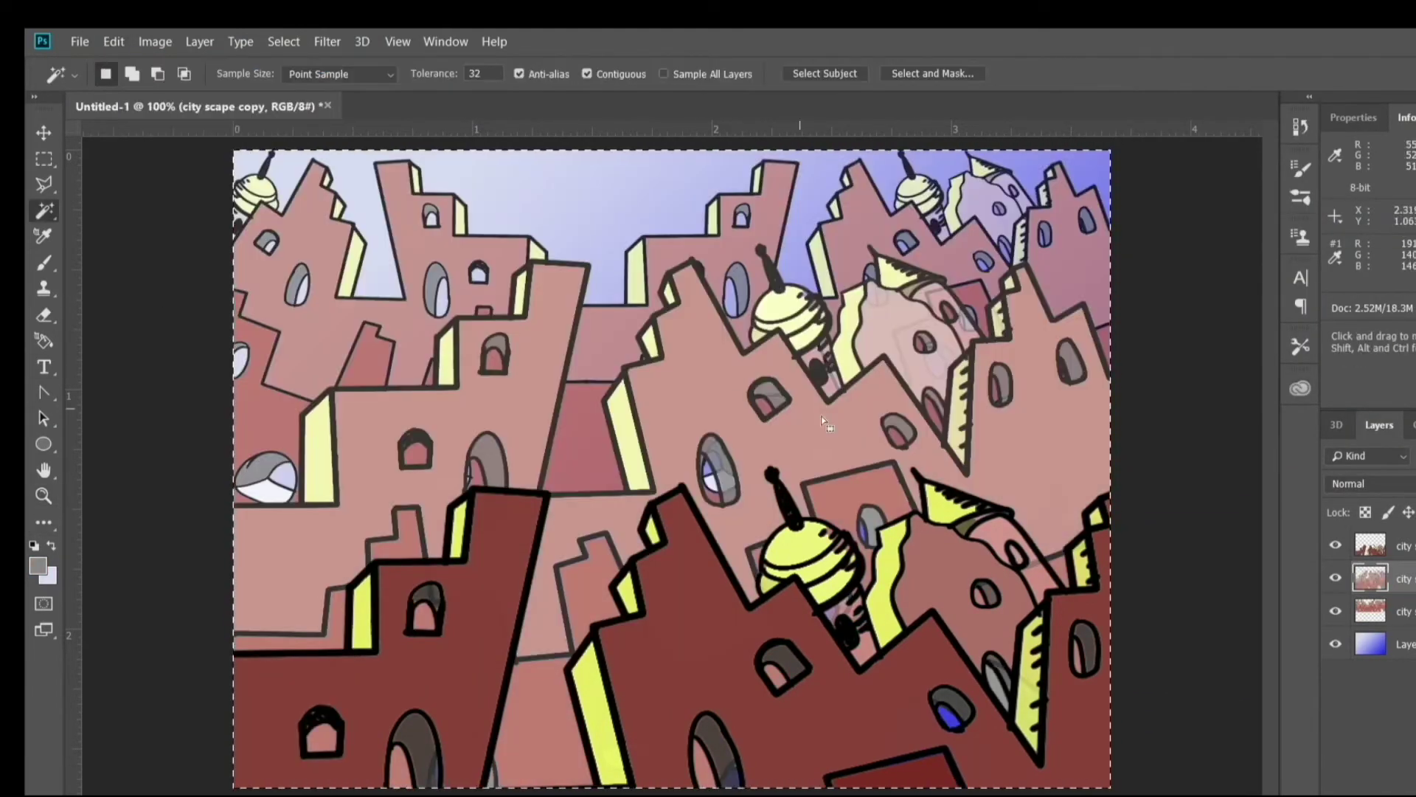
pyautogui.click(114, 41)
pyautogui.click(120, 42)
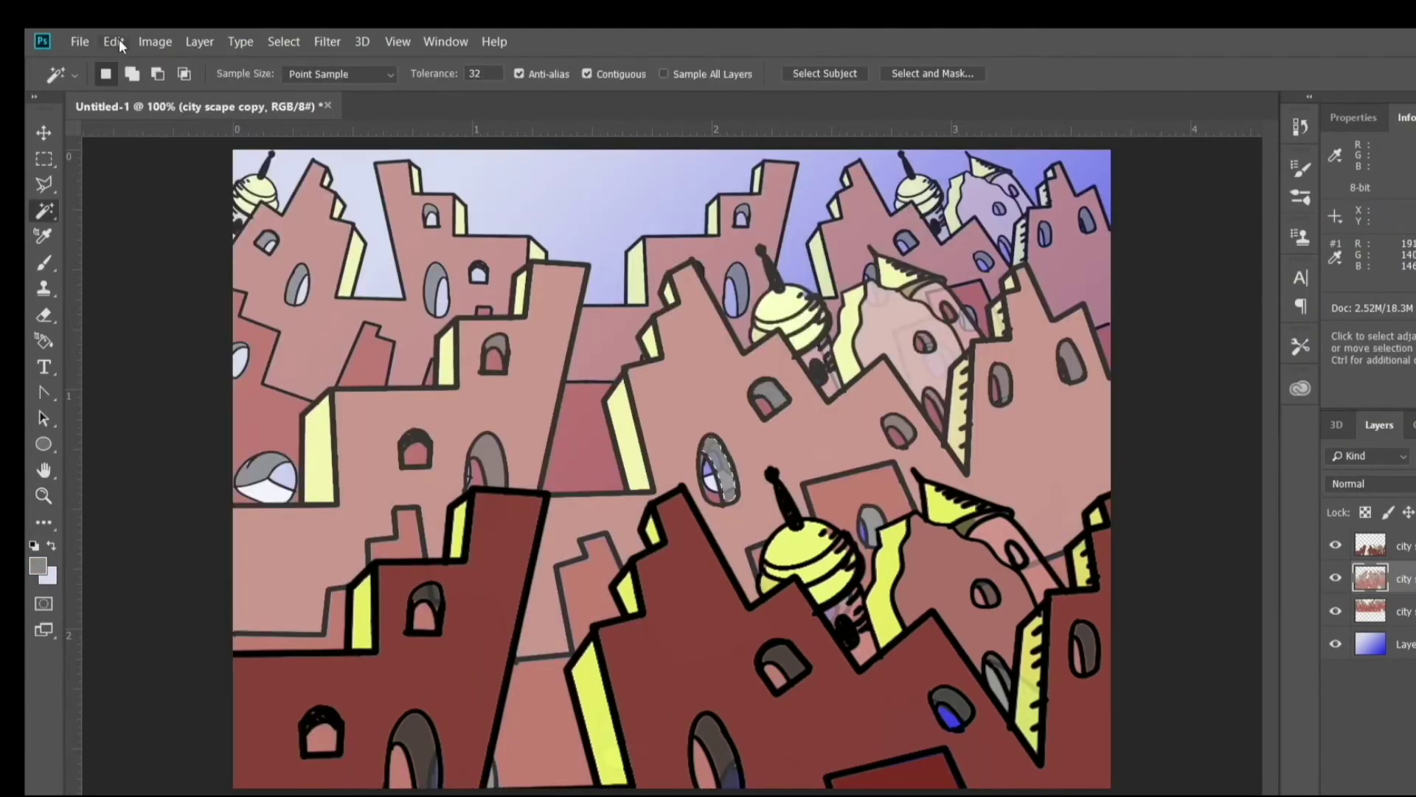
# Step: Try to lighten the whole frontmost cityscape layer with Hue/Saturation
pyautogui.click(1396, 549)
pyautogui.click(283, 43)
pyautogui.click(293, 63)
pyautogui.click(114, 41)
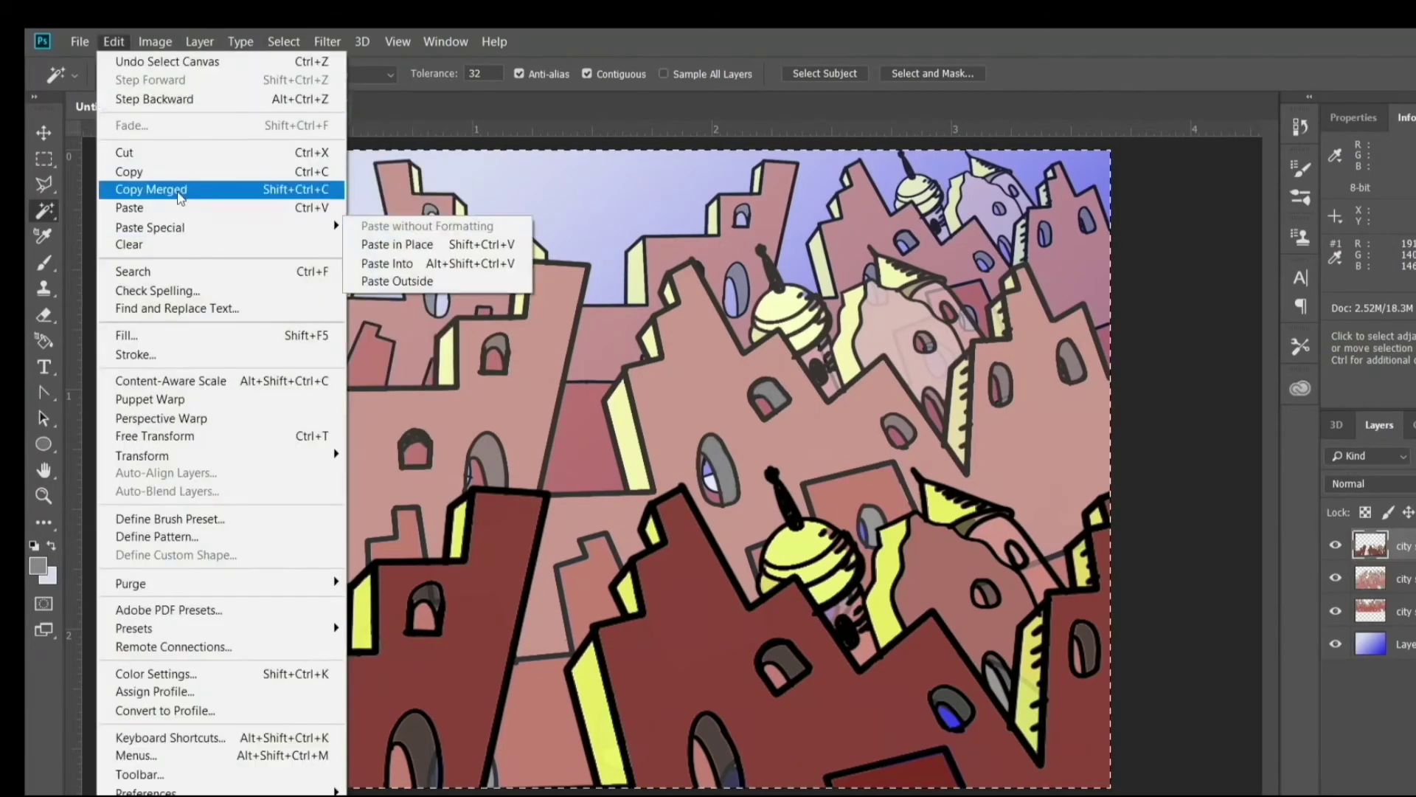
pyautogui.moveTo(155, 42)
pyautogui.moveTo(188, 88)
pyautogui.click(437, 191)
pyautogui.moveTo(1238, 336); pyautogui.dragTo(1267, 336)
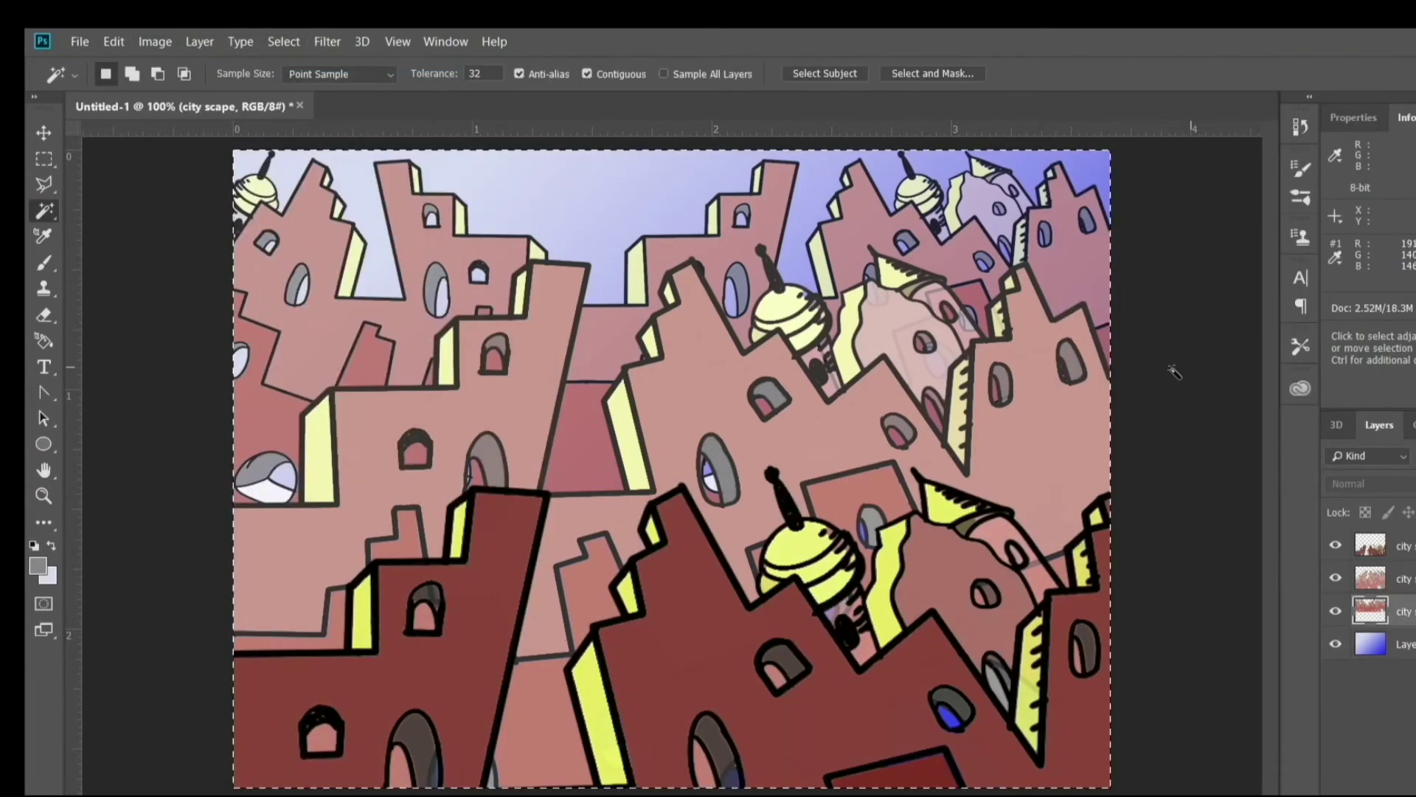
# Step: Adjust the farthest city scape layer with Hue/Saturation at hue -75, saturation -66 and lightness +22, and lighten it further with Curves
pyautogui.click(115, 41)
pyautogui.click(155, 41)
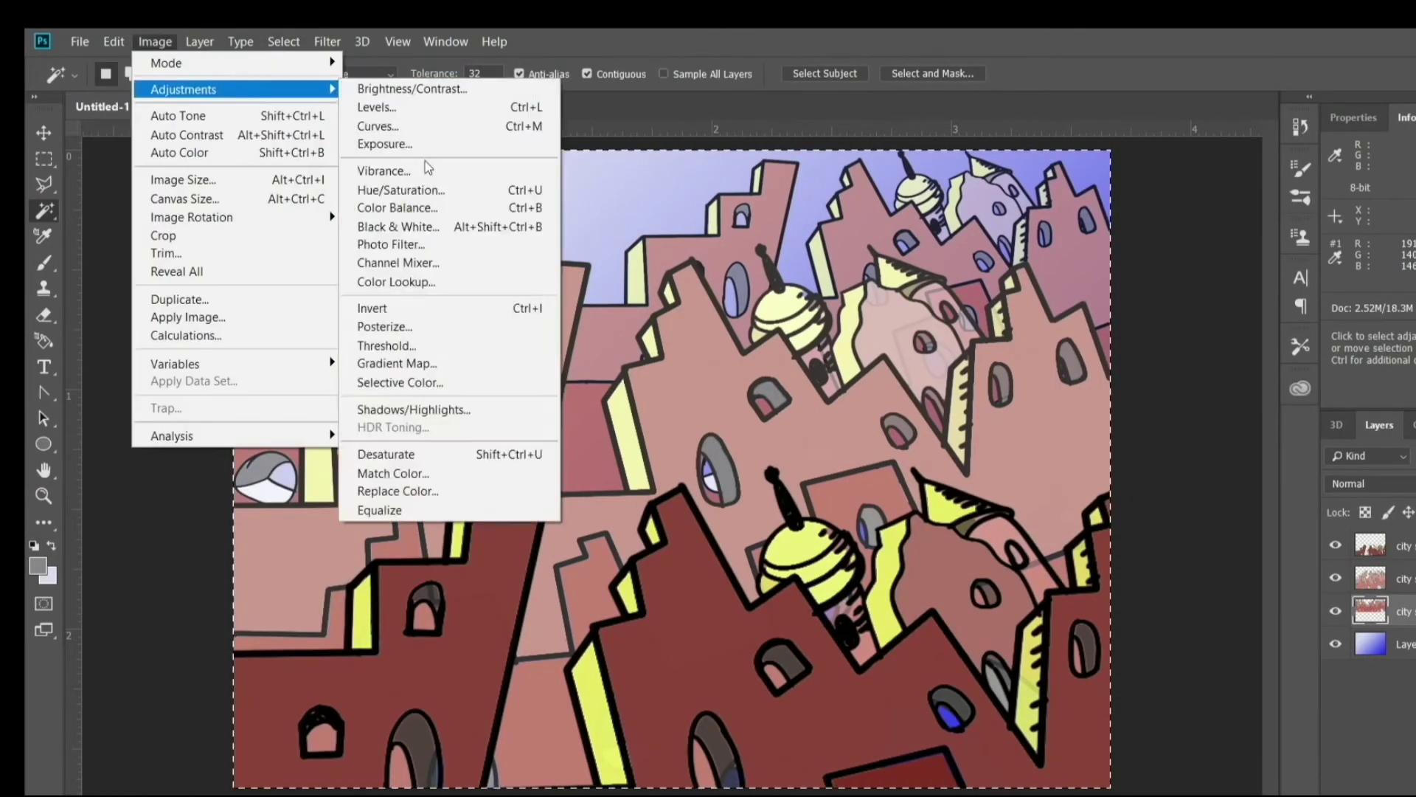
pyautogui.click(442, 189)
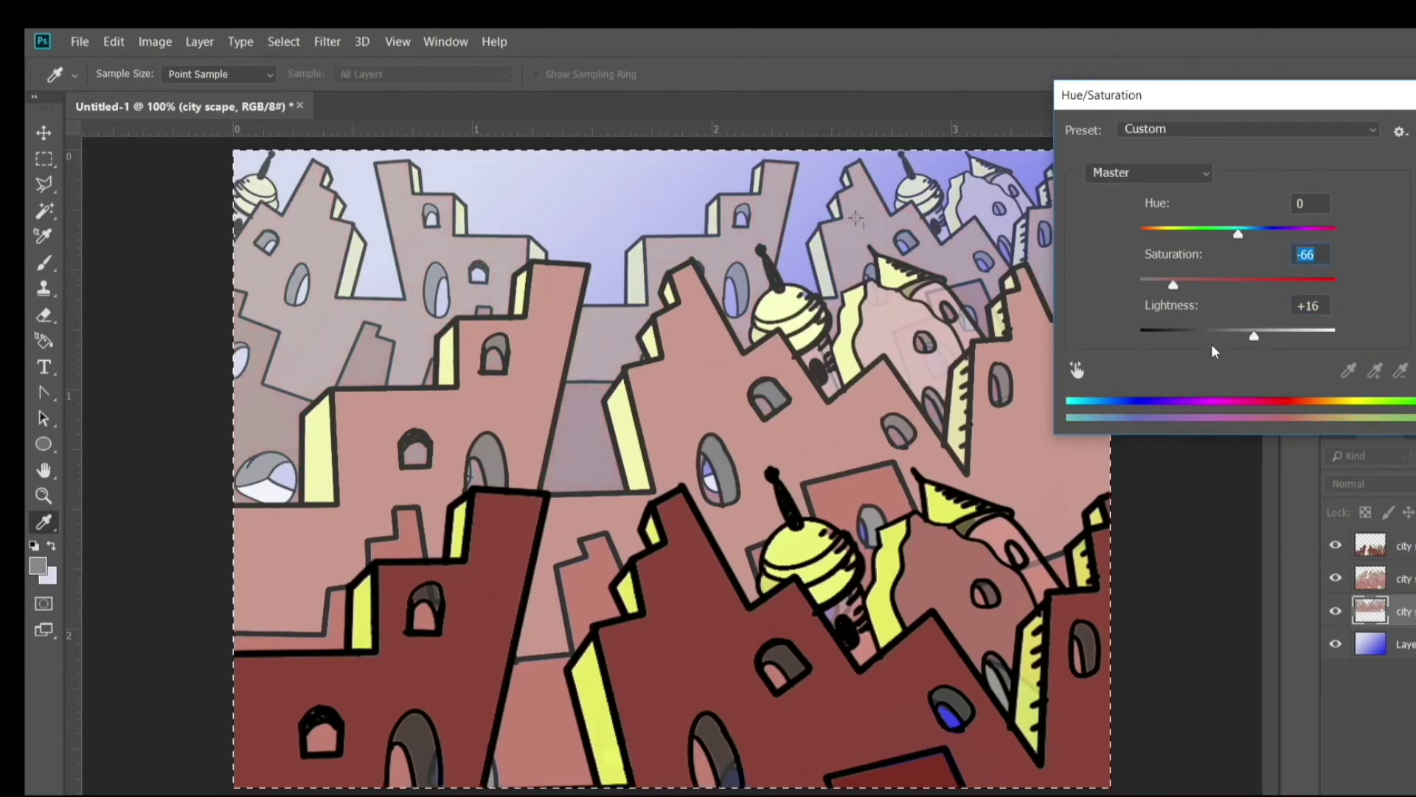
pyautogui.moveTo(1254, 336); pyautogui.dragTo(1259, 336)
pyautogui.moveTo(1238, 234); pyautogui.dragTo(1181, 251)
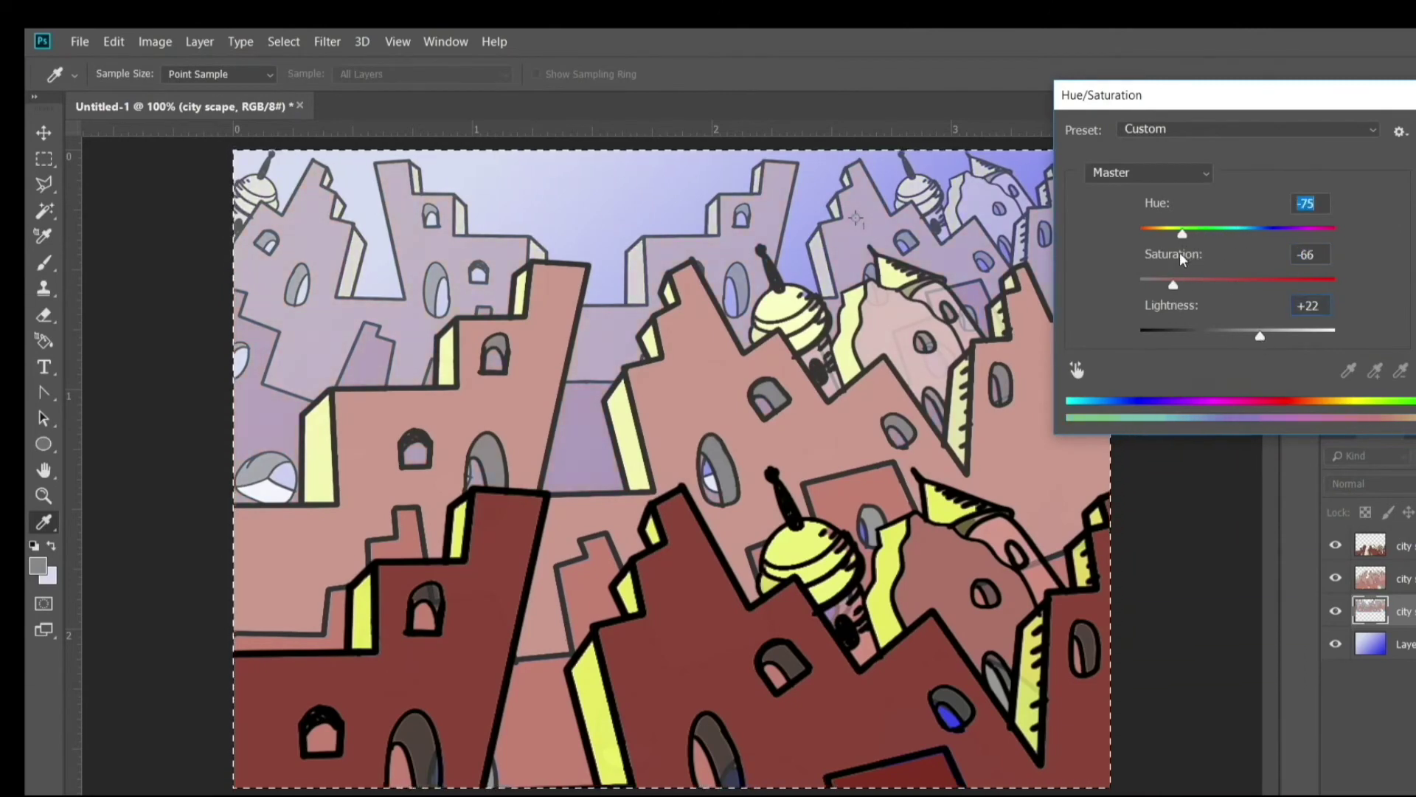
pyautogui.press('Return')
pyautogui.click(155, 41)
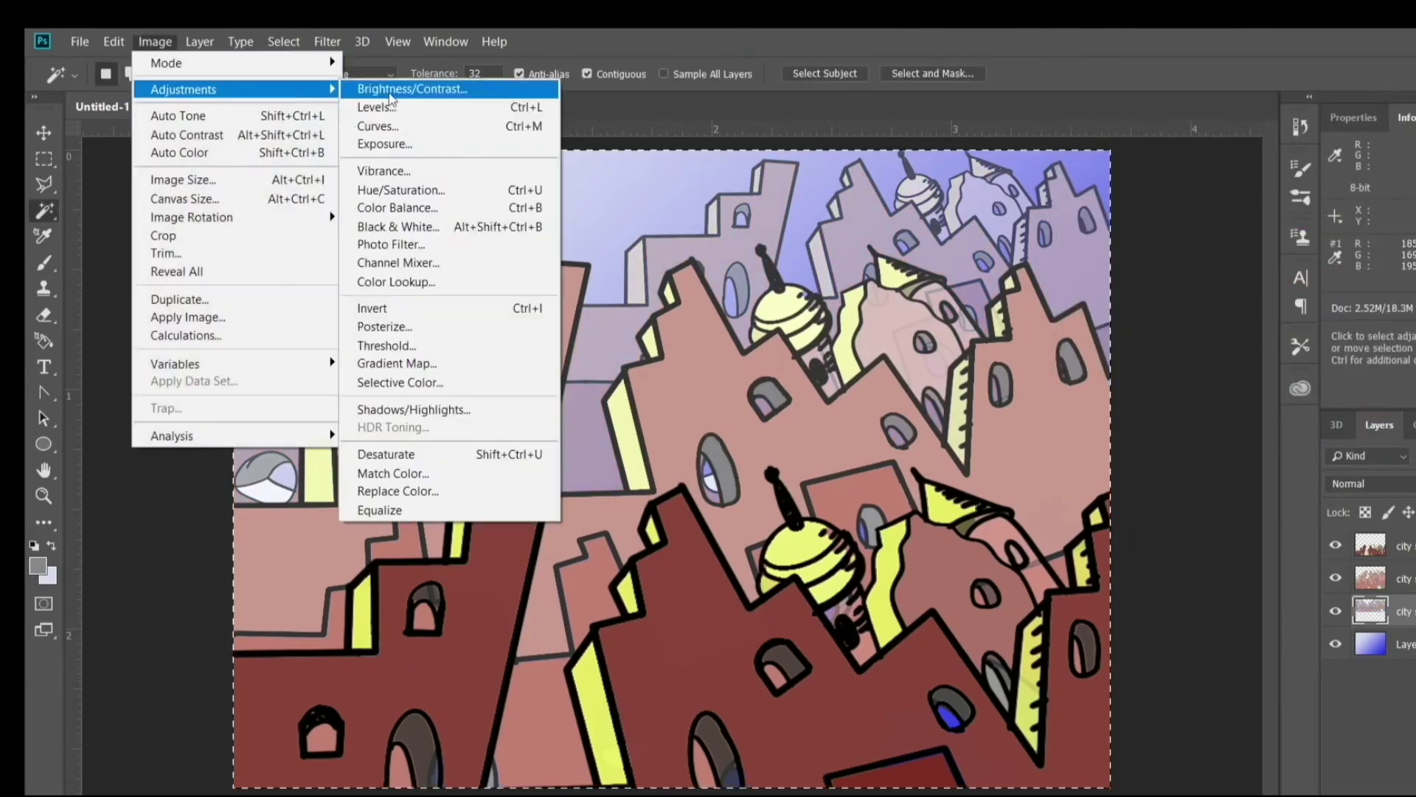
pyautogui.click(379, 126)
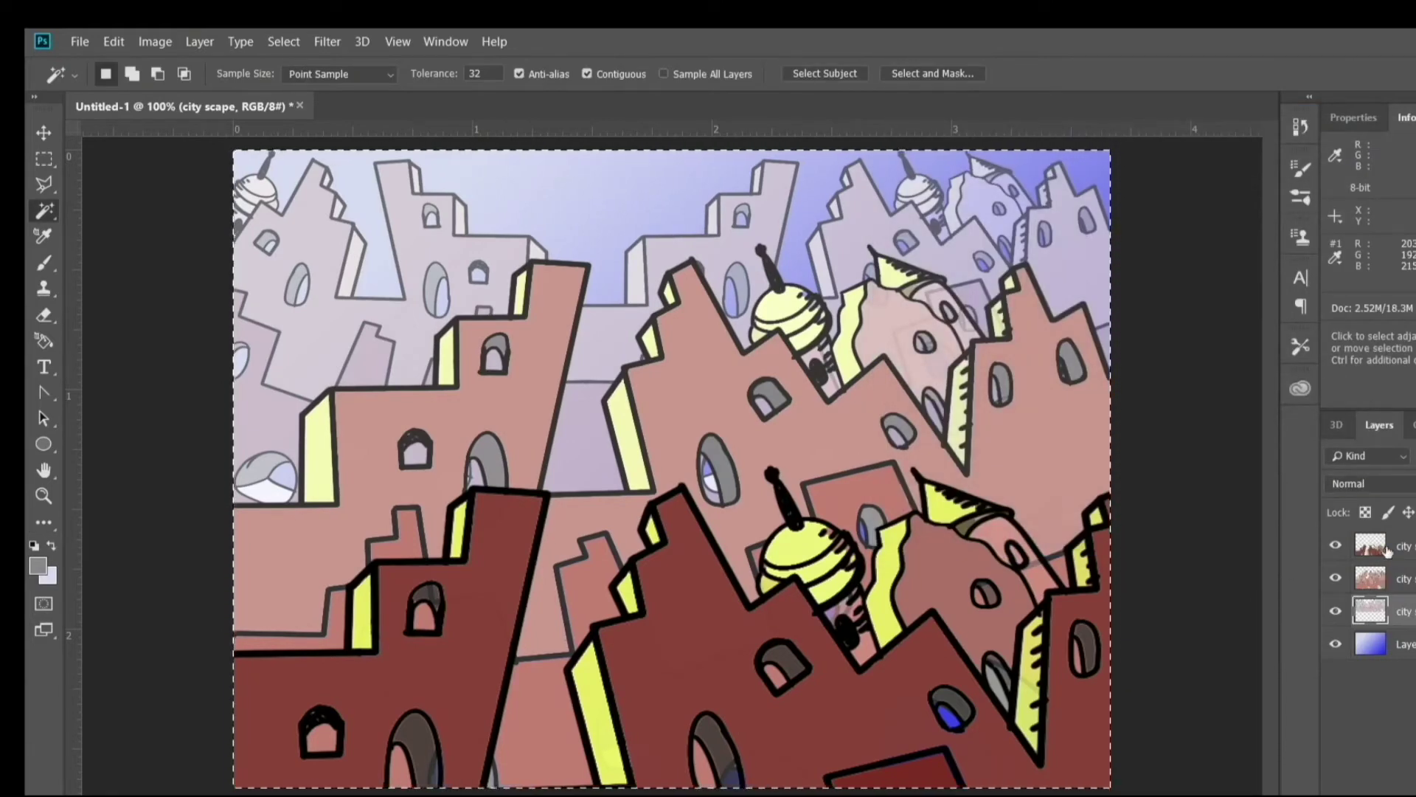
# Step: Enlarge the frontmost cityscape layer with a transform to about 105% width and 119% height
pyautogui.click(1370, 545)
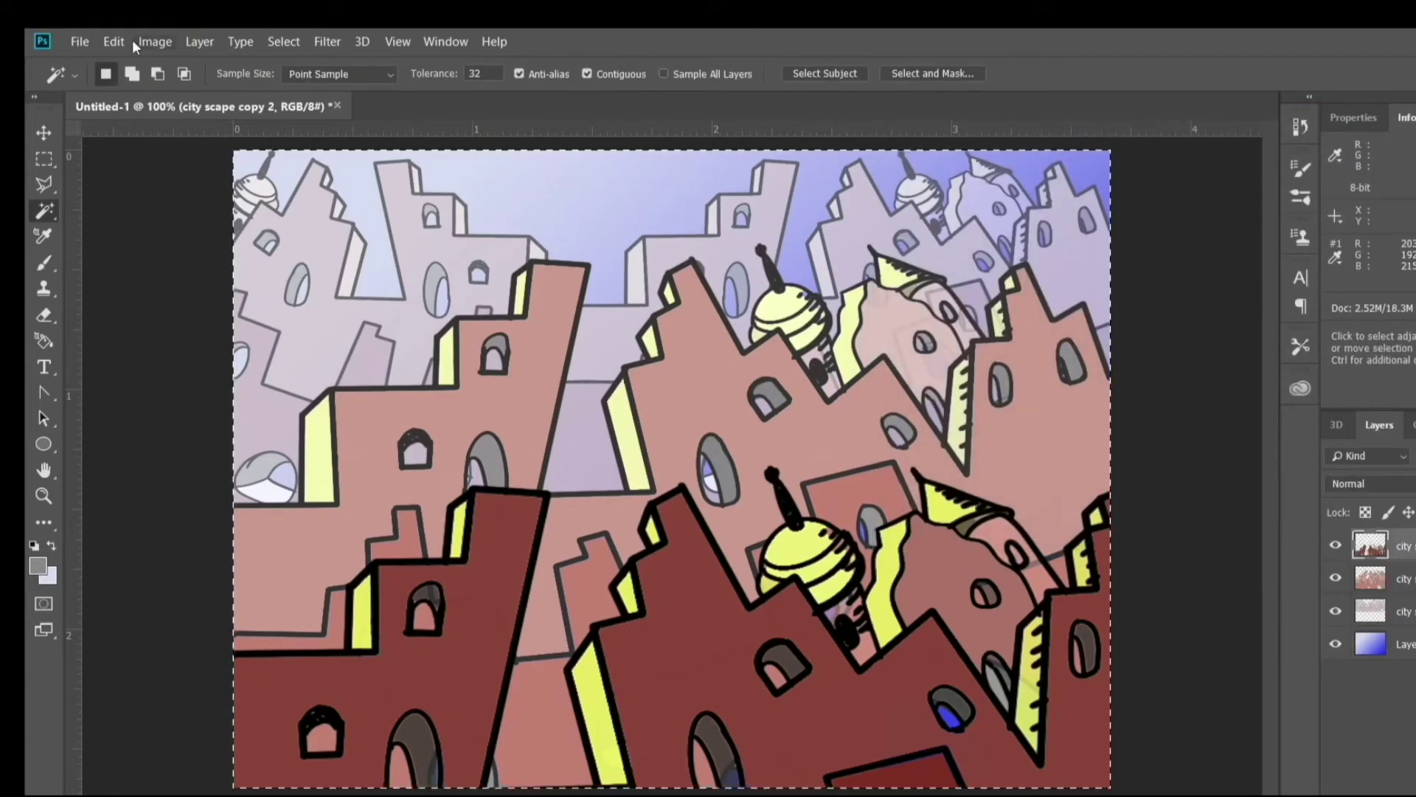
pyautogui.press('v')
pyautogui.moveTo(715, 622); pyautogui.dragTo(715, 559)
pyautogui.click(114, 42)
pyautogui.moveTo(265, 459)
pyautogui.click(376, 482)
pyautogui.moveTo(1111, 725); pyautogui.dragTo(1152, 788)
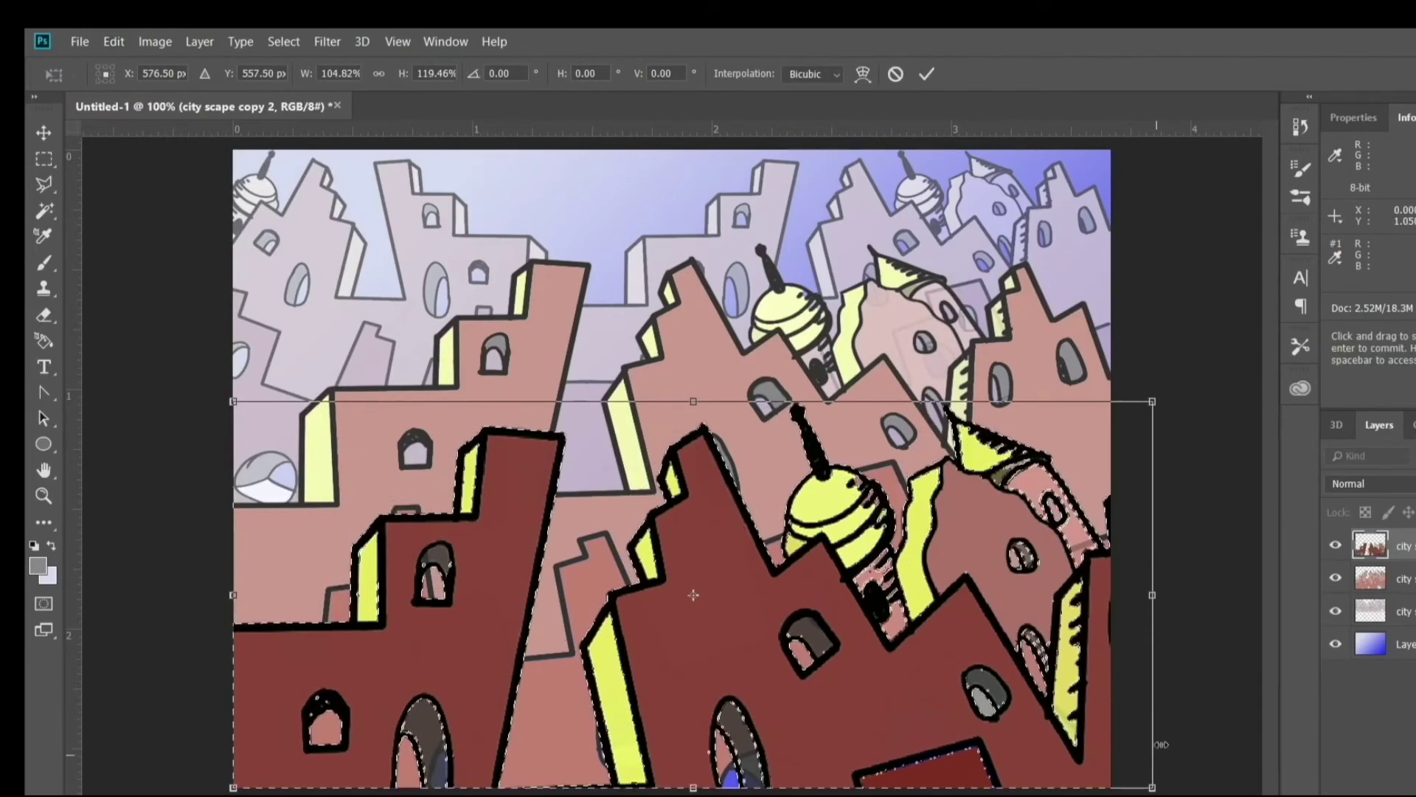
# Step: Stretch the frontmost cityscape layer to about 150% height and 111% width, shift it left, apply the transform and deselect
pyautogui.moveTo(694, 401); pyautogui.dragTo(693, 301)
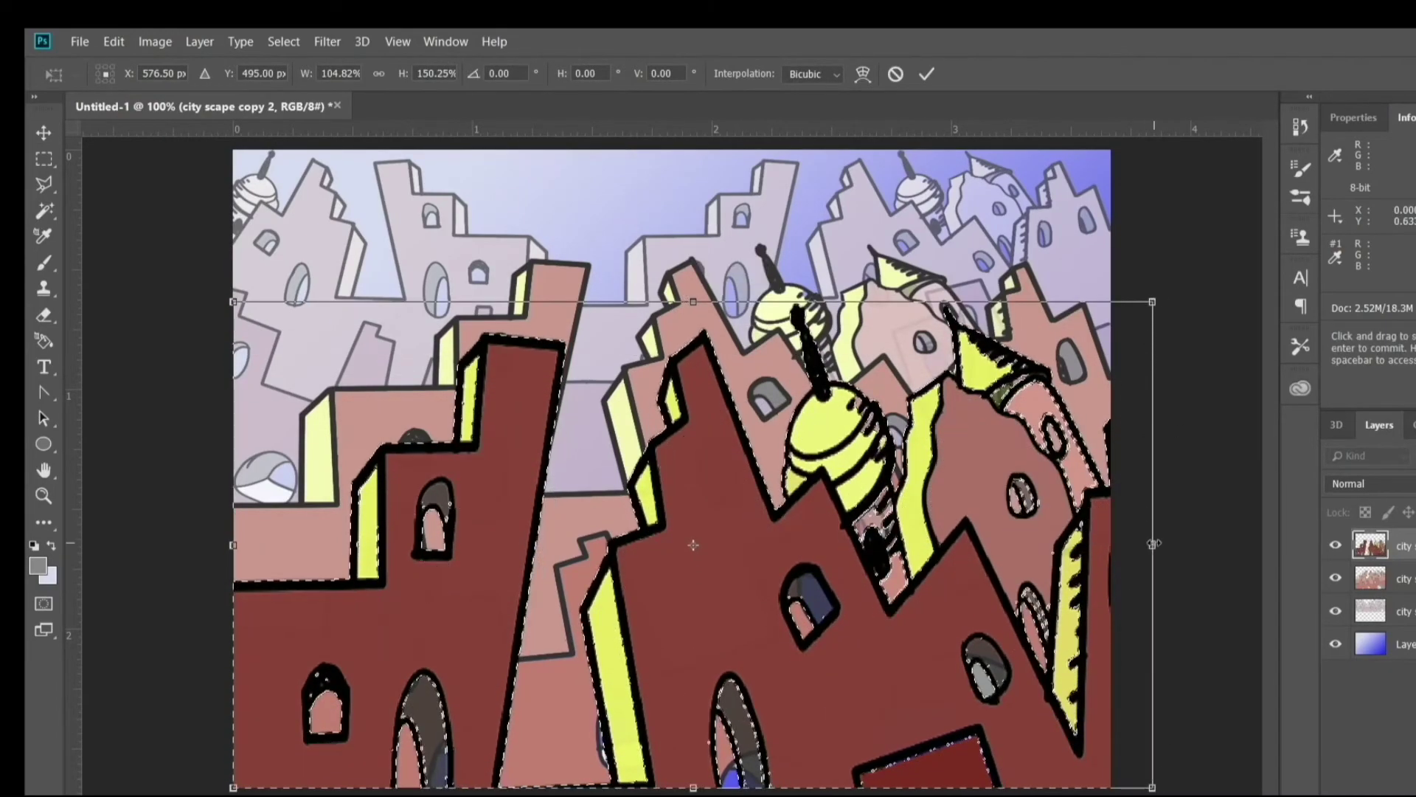
pyautogui.moveTo(1154, 544); pyautogui.dragTo(1211, 544)
pyautogui.moveTo(924, 666); pyautogui.dragTo(874, 666)
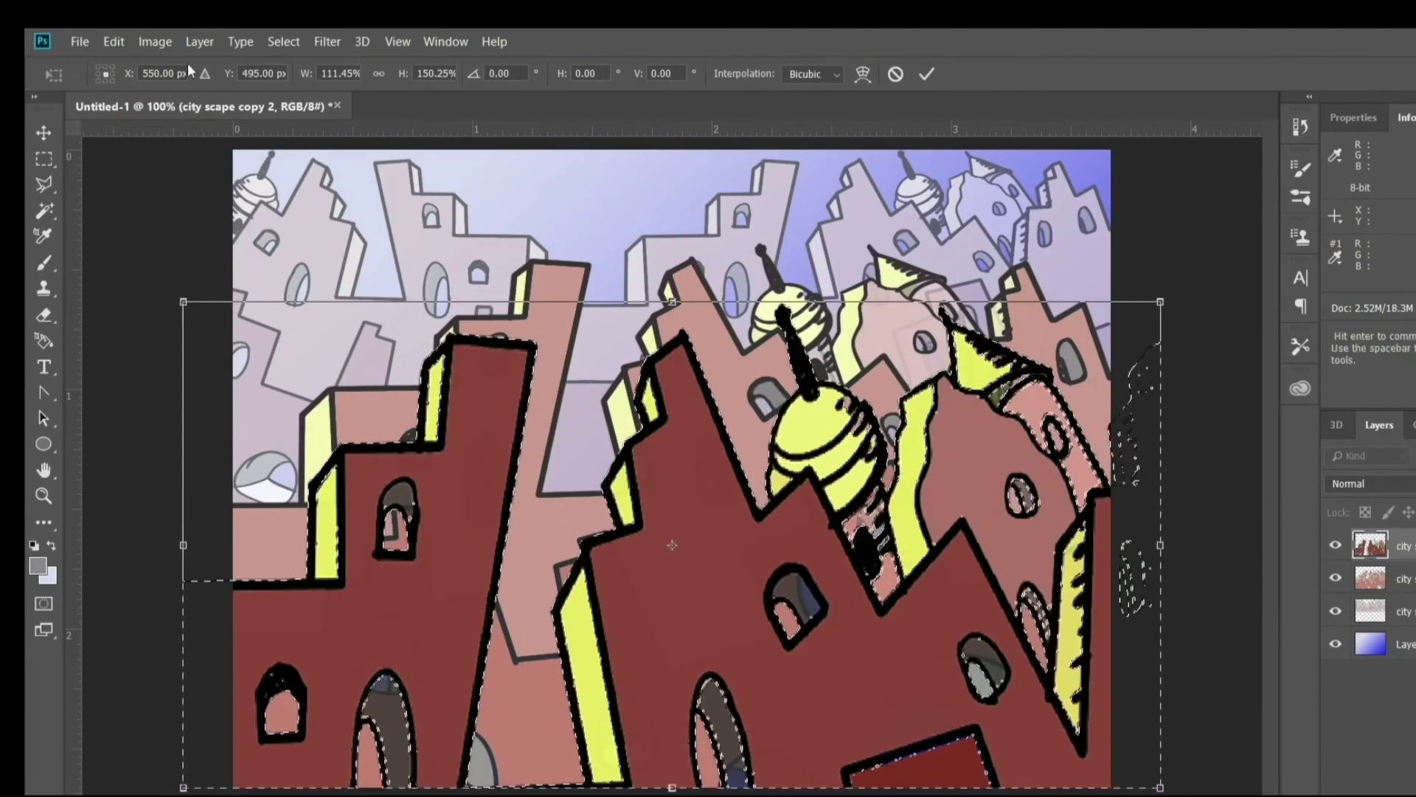
pyautogui.click(43, 132)
pyautogui.click(741, 357)
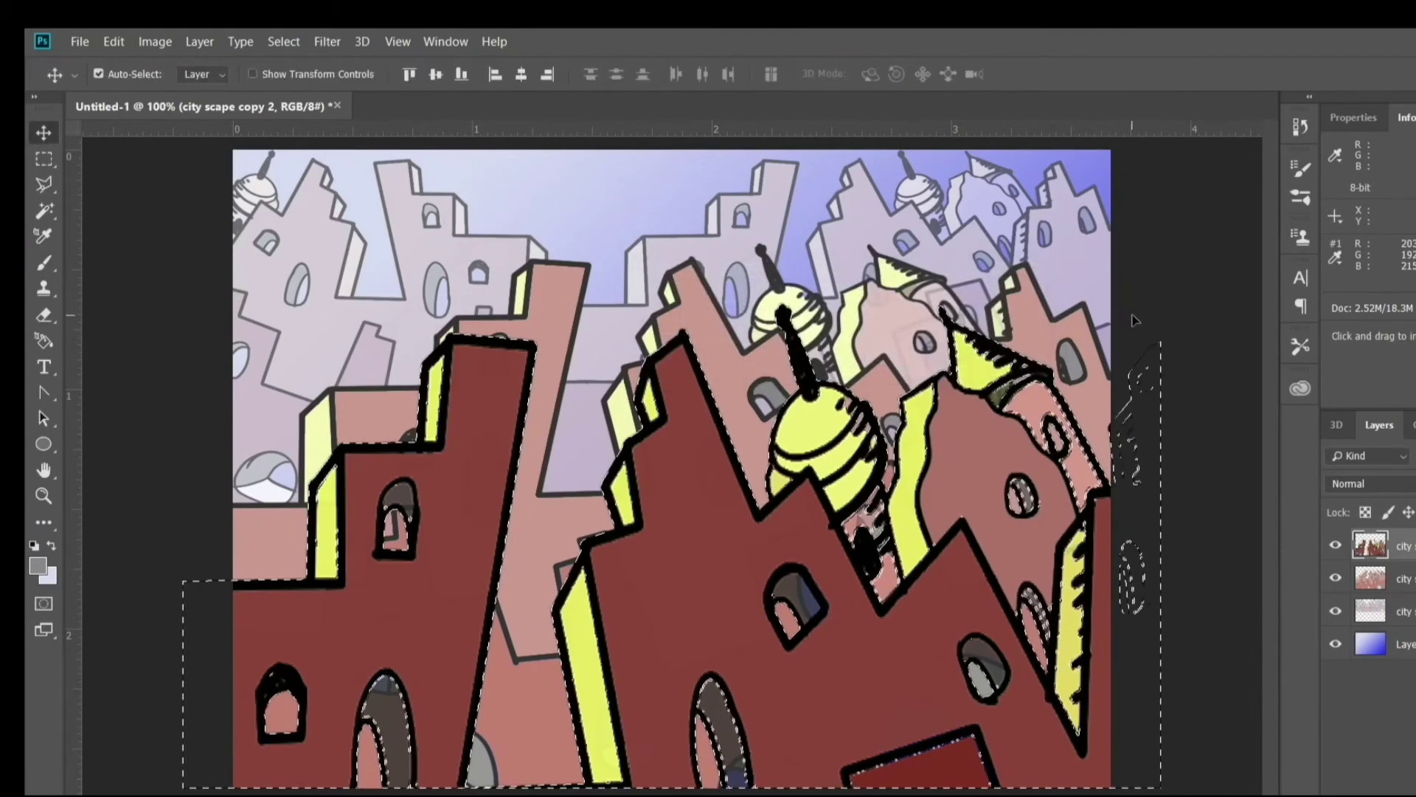
pyautogui.click(276, 41)
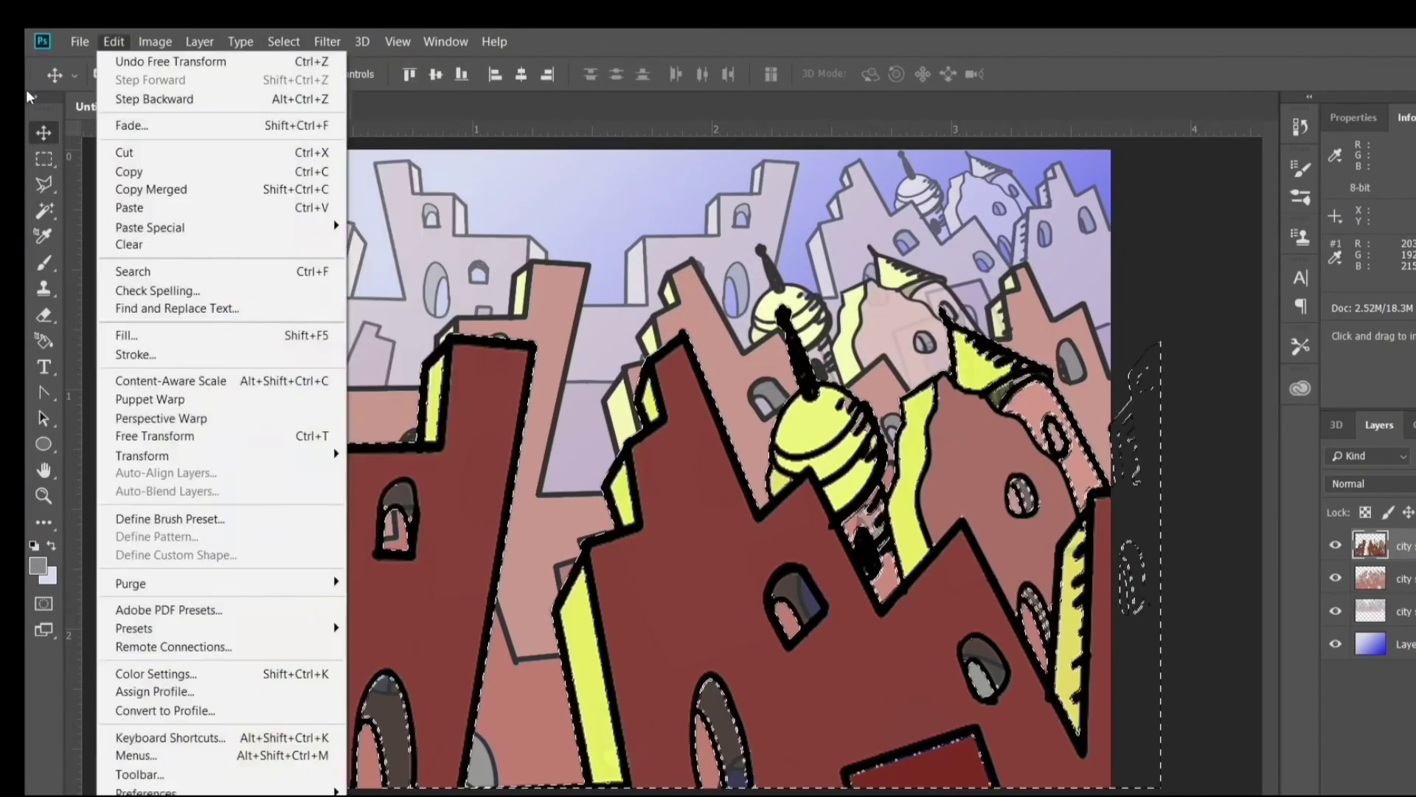
pyautogui.click(114, 41)
pyautogui.hotkey('ctrl', 'd')
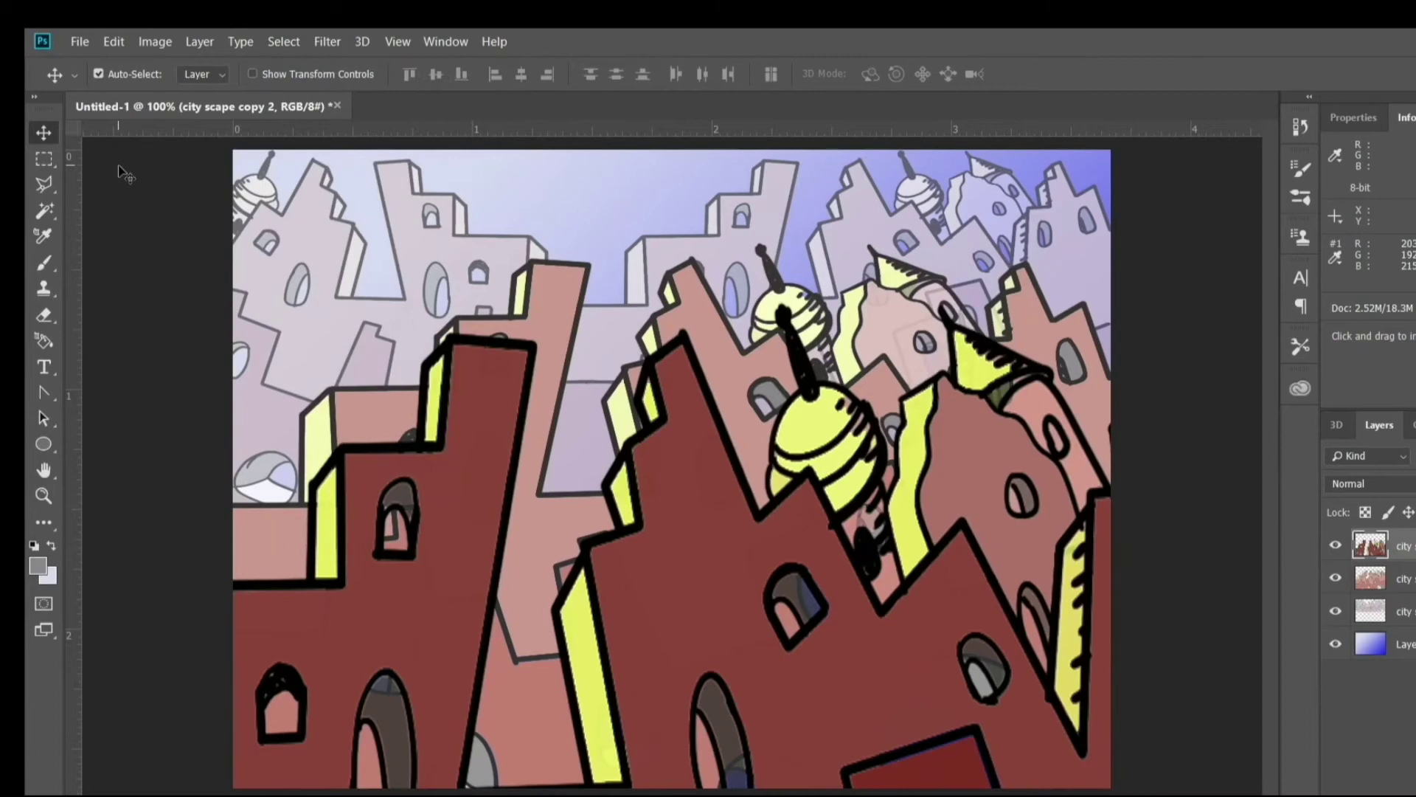
# Step: Add a new layer above the cityscapes, set the foreground color to black, and hide all the other layers
pyautogui.click(199, 42)
pyautogui.moveTo(206, 57)
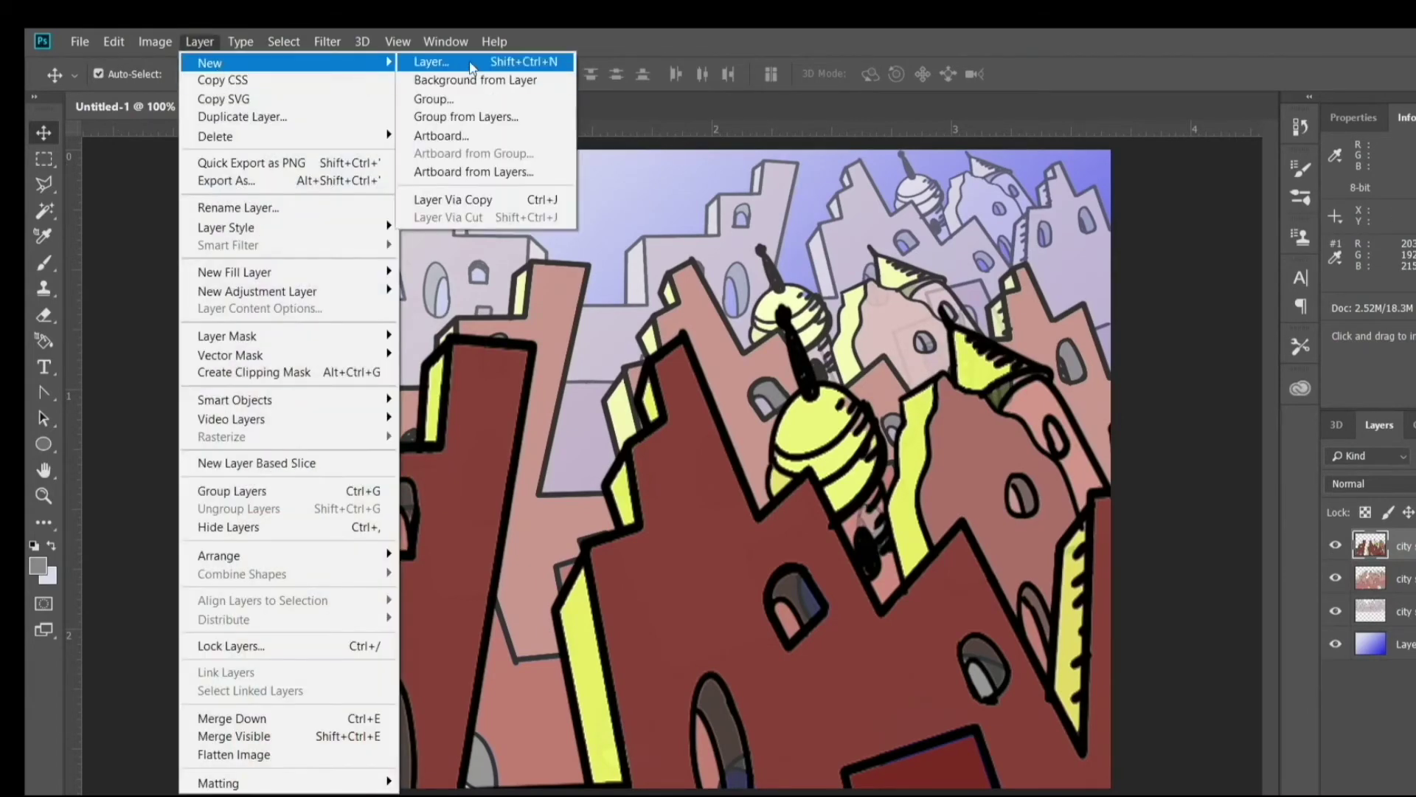
pyautogui.click(475, 59)
pyautogui.click(38, 566)
pyautogui.click(409, 589)
pyautogui.click(613, 333)
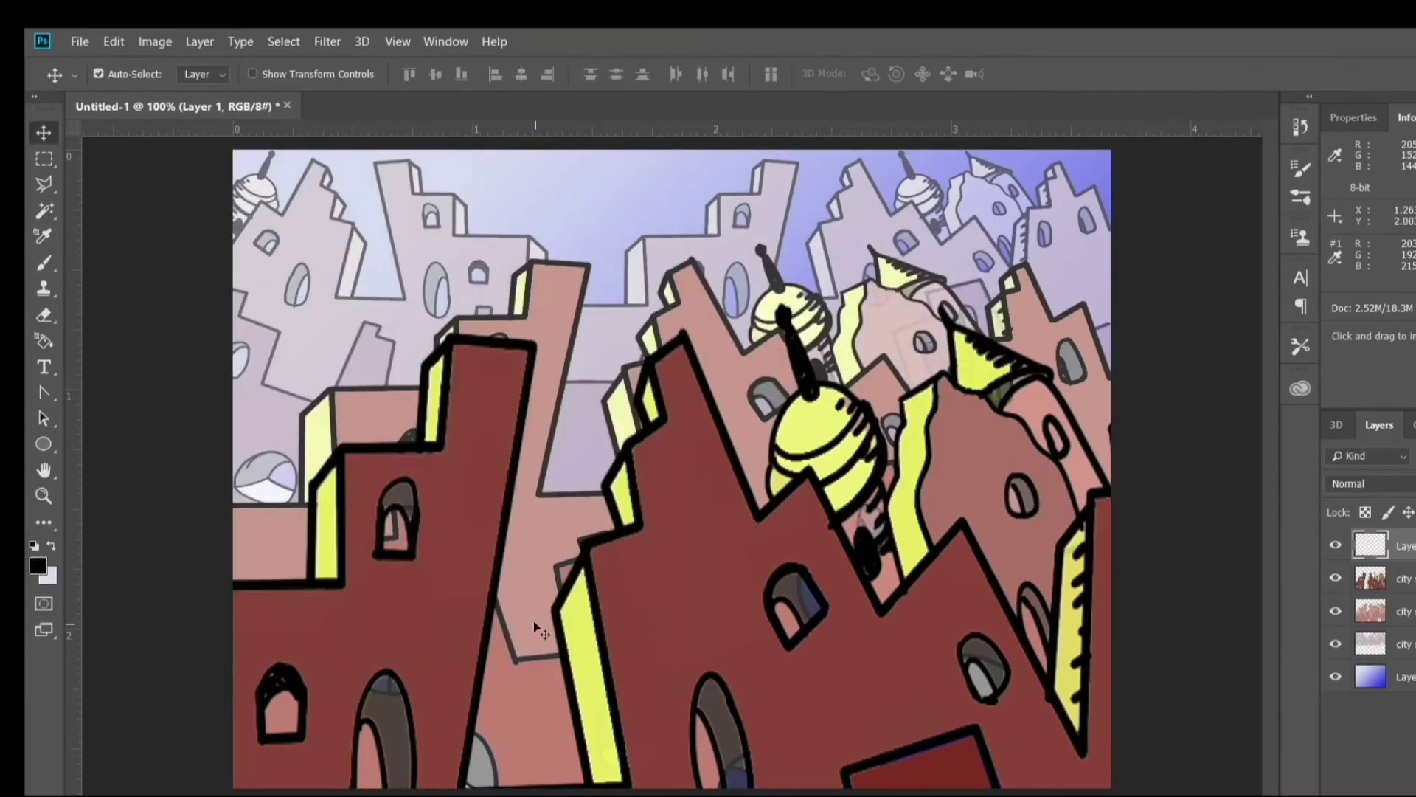
pyautogui.moveTo(1336, 577); pyautogui.dragTo(1335, 676)
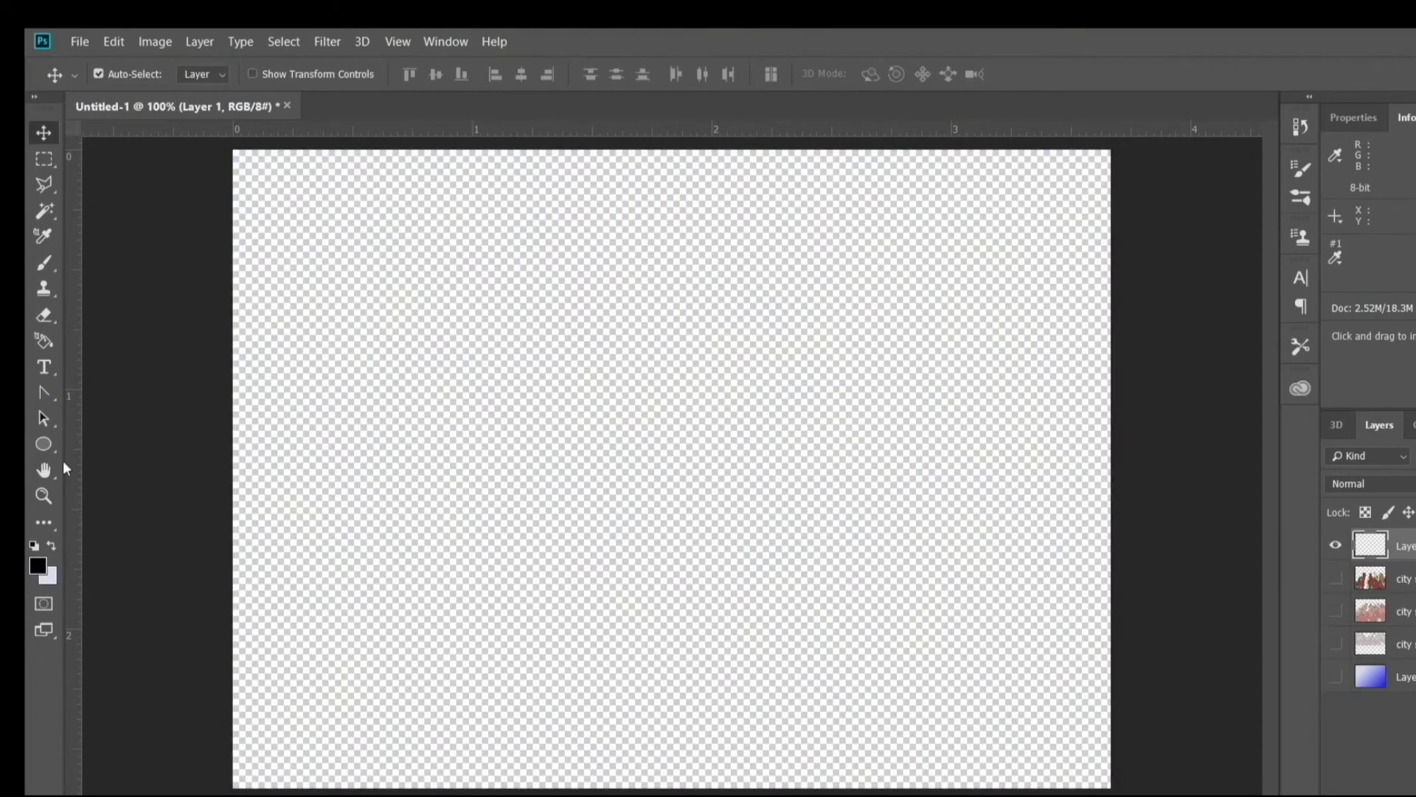
# Step: Draw a two-sided tower outline with straight 7 px black brush lines rising from the canvas's lower edge
pyautogui.click(42, 269)
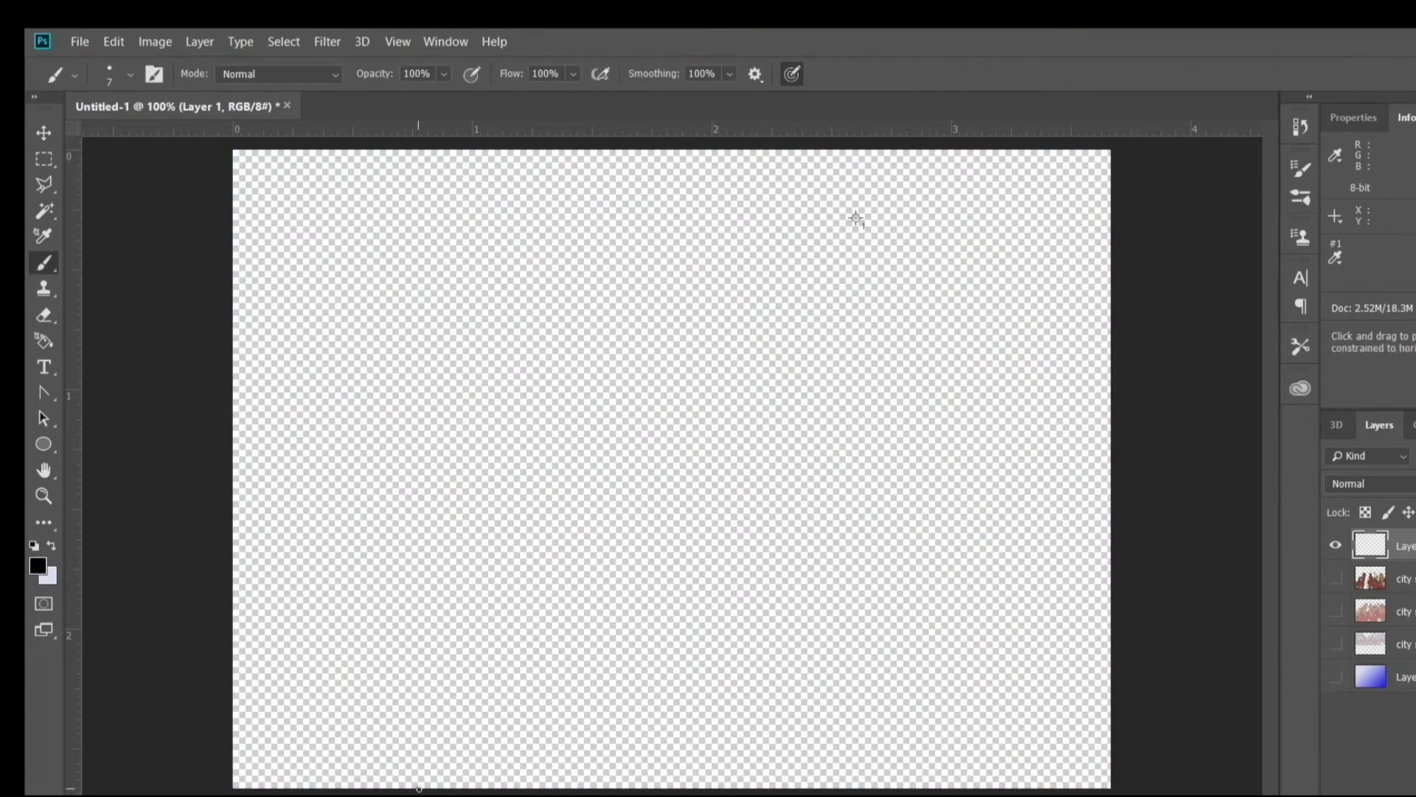
pyautogui.moveTo(419, 788); pyautogui.dragTo(421, 488)
pyautogui.keyDown('shift'); pyautogui.click(550, 430); pyautogui.keyUp('shift')
pyautogui.keyDown('shift'); pyautogui.click(572, 788); pyautogui.keyUp('shift')
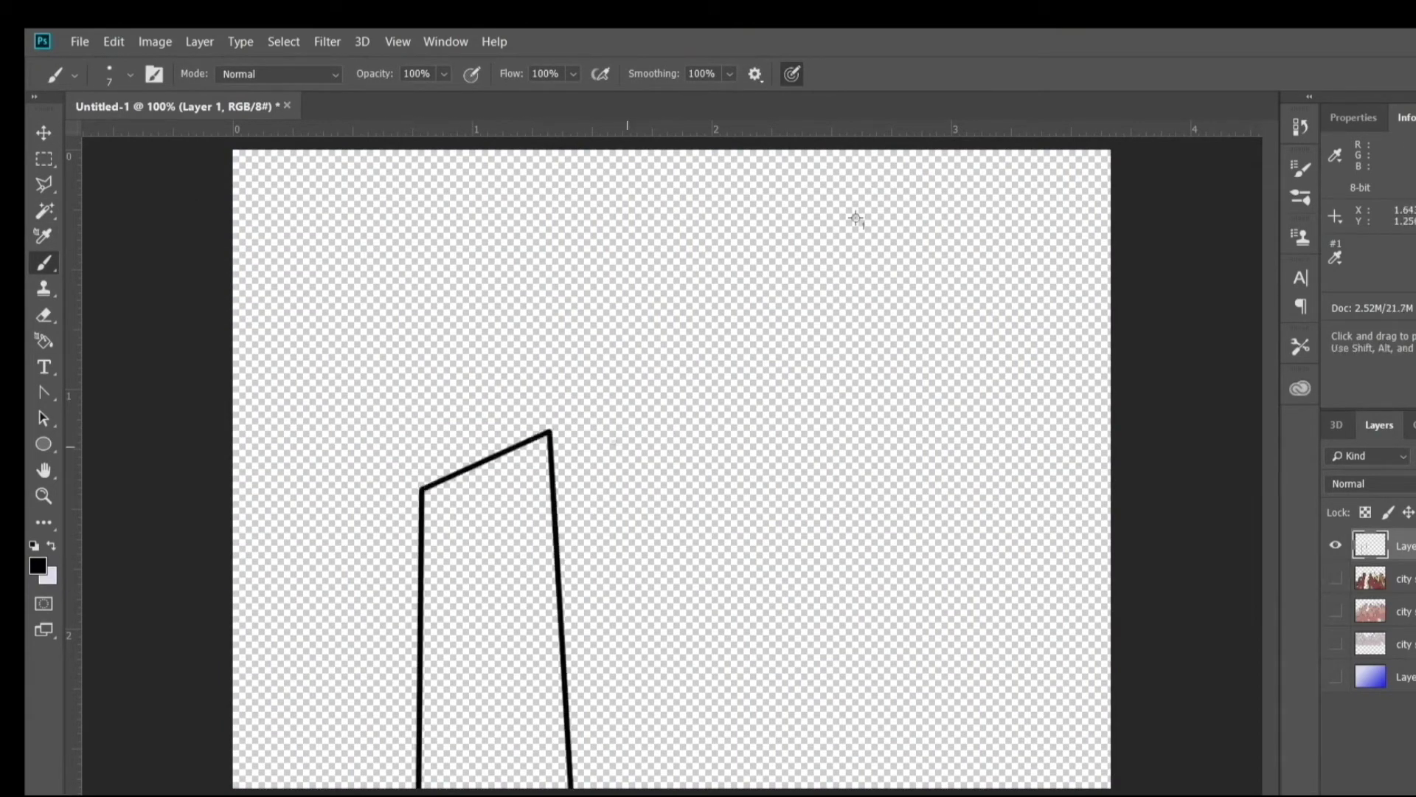
pyautogui.click(551, 431)
pyautogui.keyDown('shift'); pyautogui.click(630, 459); pyautogui.keyUp('shift')
pyautogui.keyDown('shift'); pyautogui.click(677, 787); pyautogui.keyUp('shift')
# Step: Try two rows of arched windows on both faces of the tower, undoing stray strokes
pyautogui.keyDown('shift'); pyautogui.click(472, 533); pyautogui.keyUp('shift')
pyautogui.click(113, 41)
pyautogui.click(130, 99)
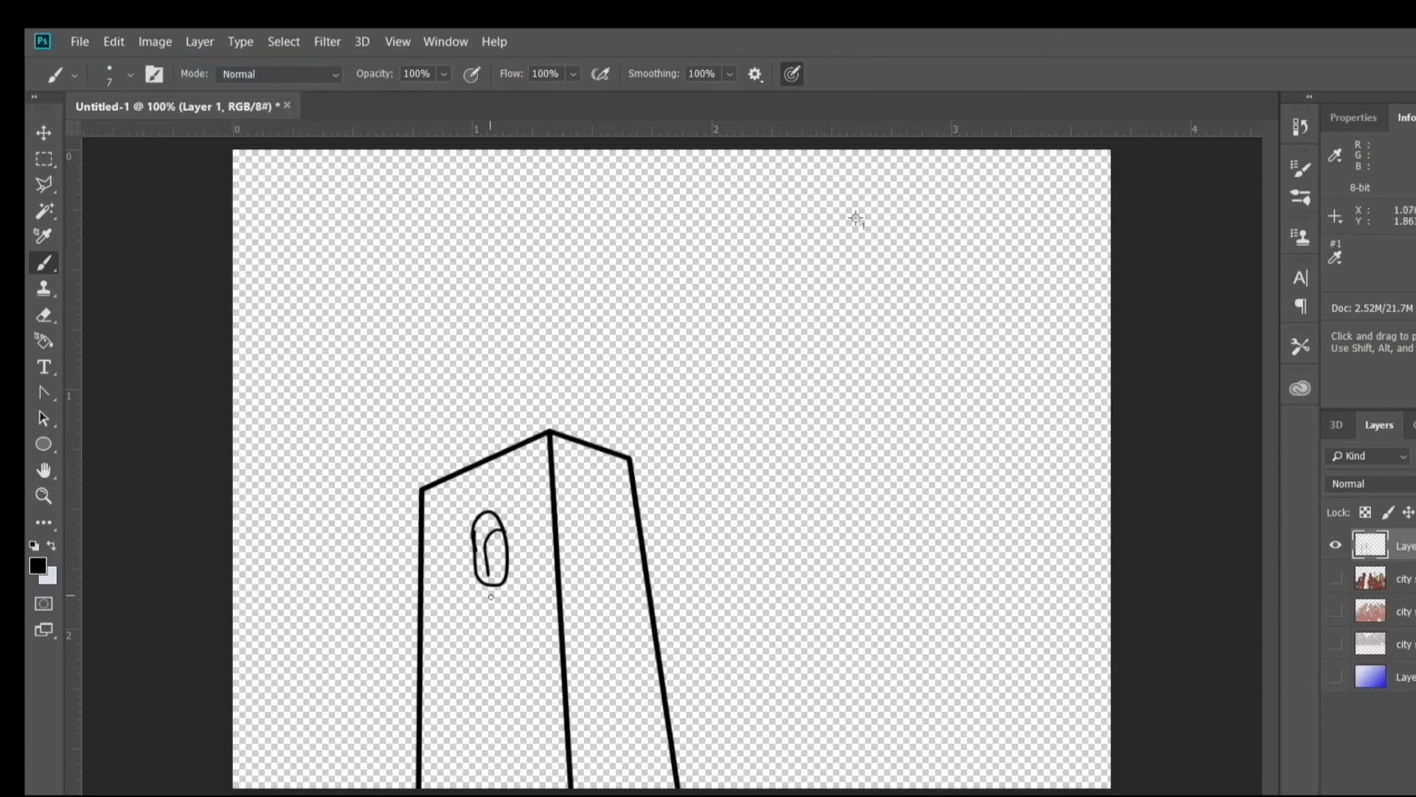
pyautogui.moveTo(598, 552); pyautogui.dragTo(599, 580)
pyautogui.click(114, 42)
pyautogui.click(136, 63)
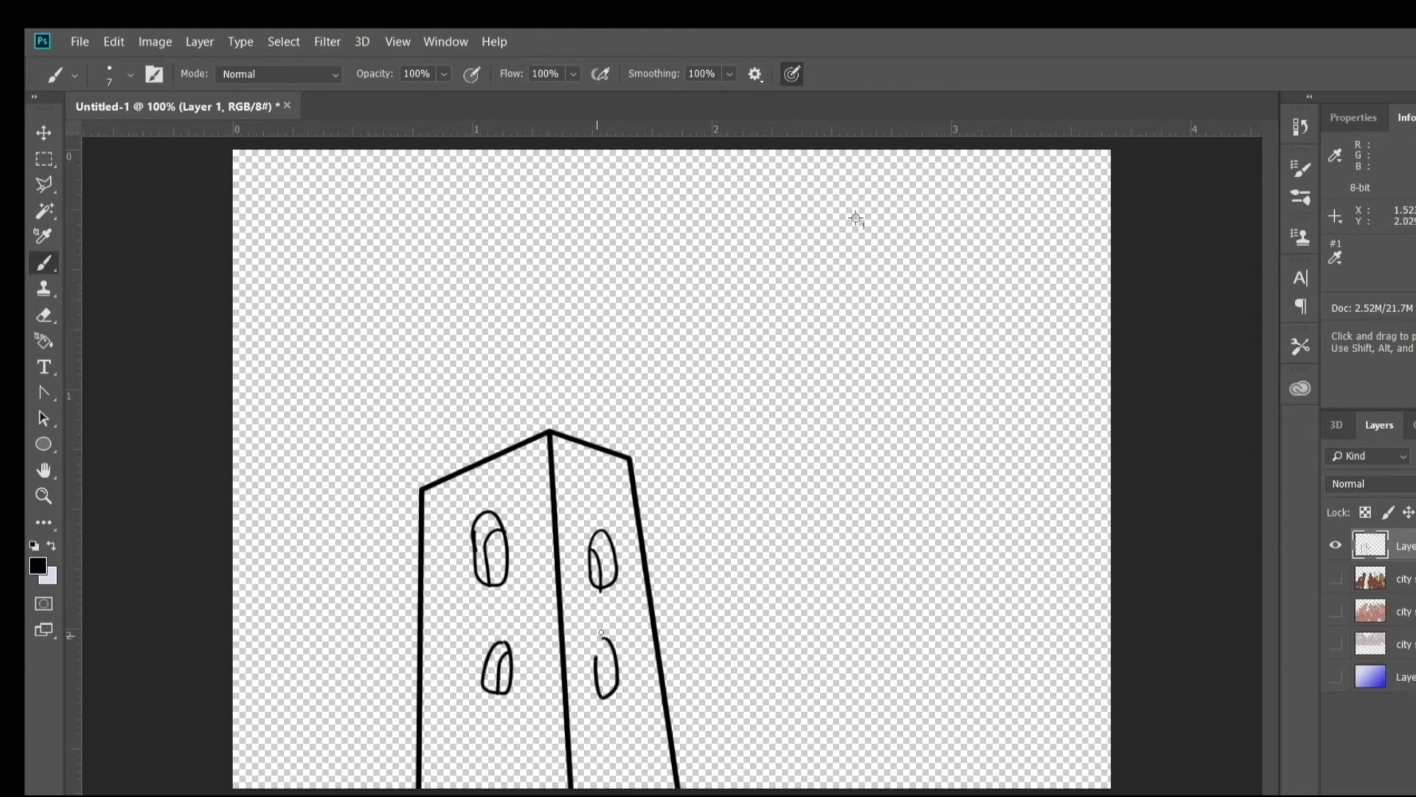
# Step: Erase the trial windows, and redraw one arched window per tower face along with a tiered dome and spire on top
pyautogui.press('e')
pyautogui.moveTo(607, 641); pyautogui.dragTo(606, 693)
pyautogui.moveTo(601, 537); pyautogui.dragTo(603, 590)
pyautogui.moveTo(489, 653); pyautogui.dragTo(502, 642)
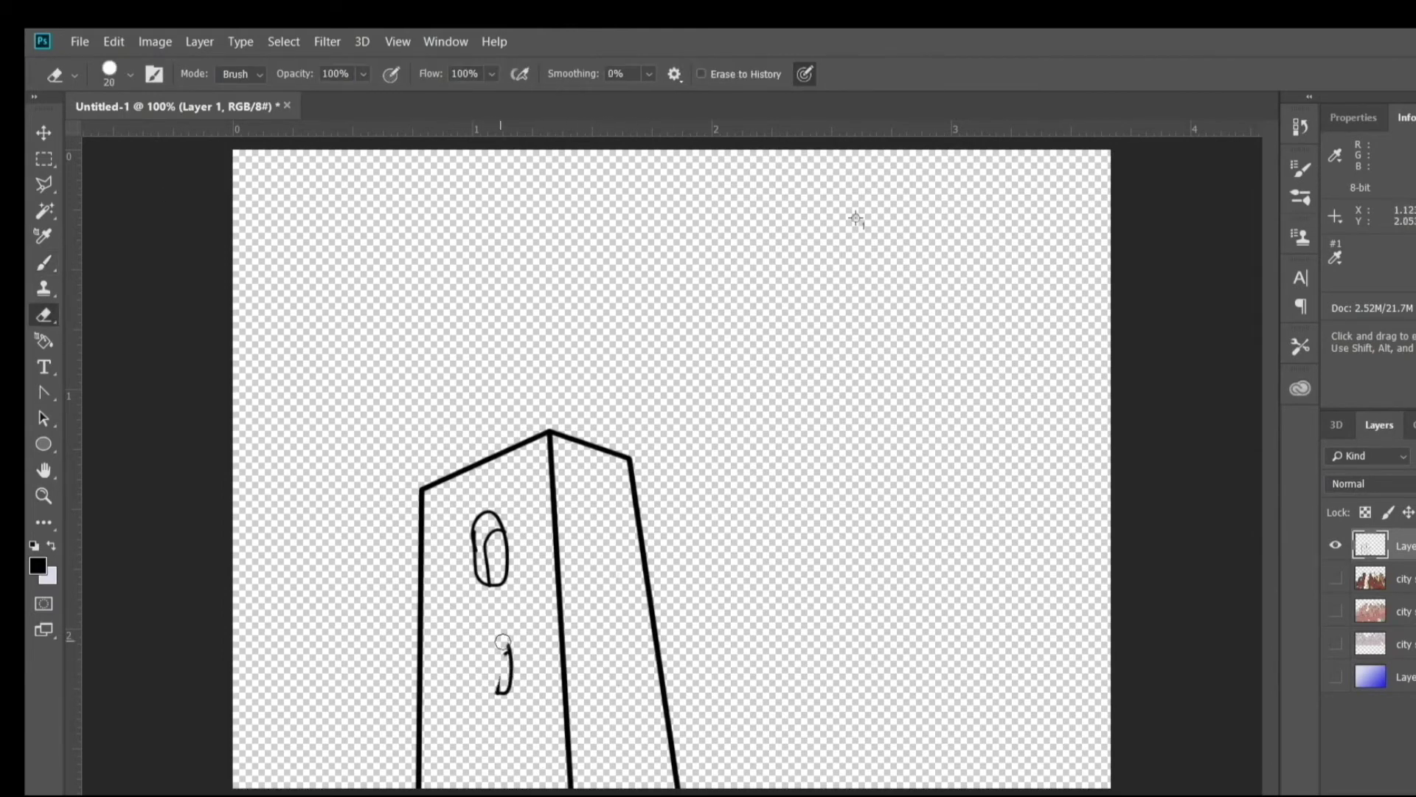
pyautogui.moveTo(478, 582); pyautogui.dragTo(557, 552)
pyautogui.press('b')
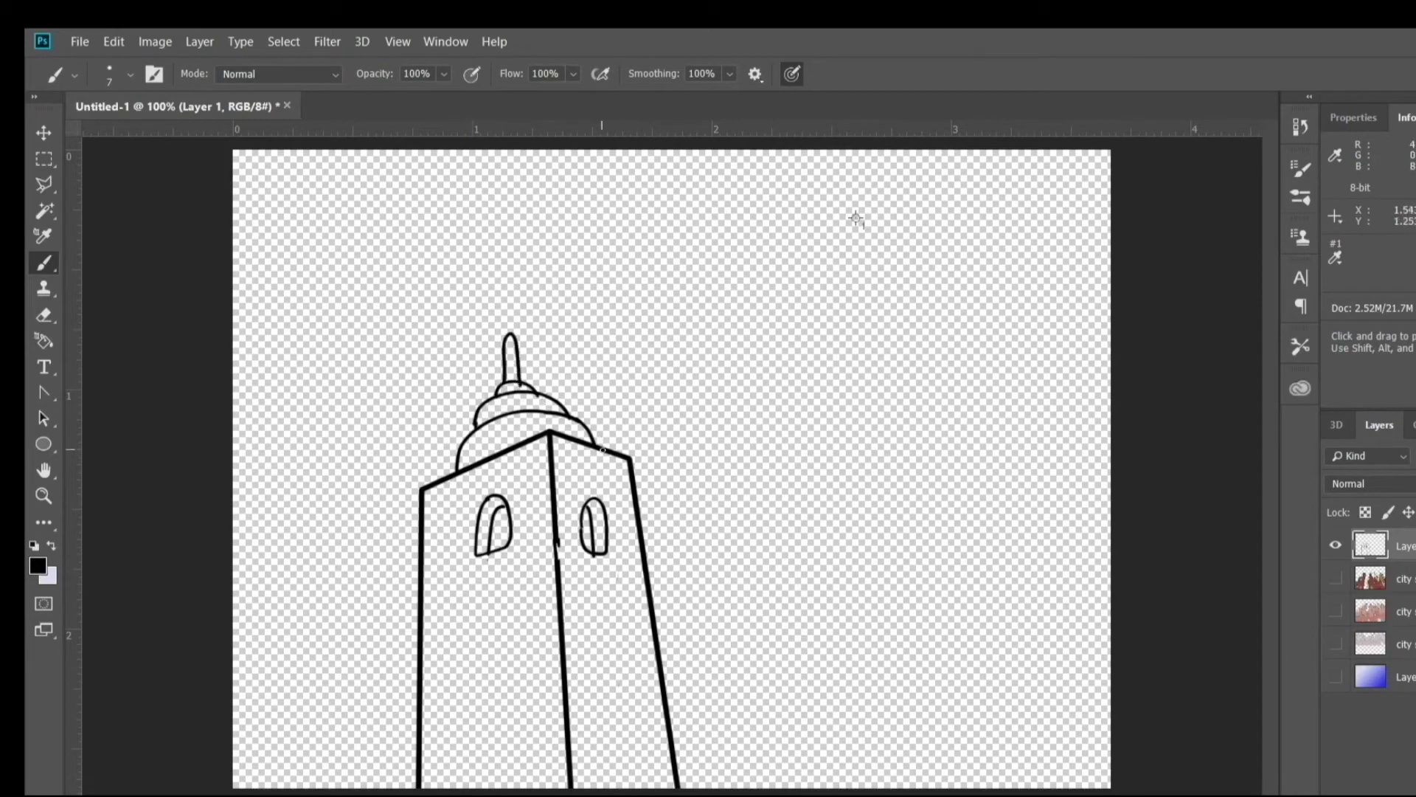
# Step: Show the frontmost cityscape layer and sample its dark red wall color, 8b423a, as the foreground color
pyautogui.click(1336, 578)
pyautogui.click(1401, 579)
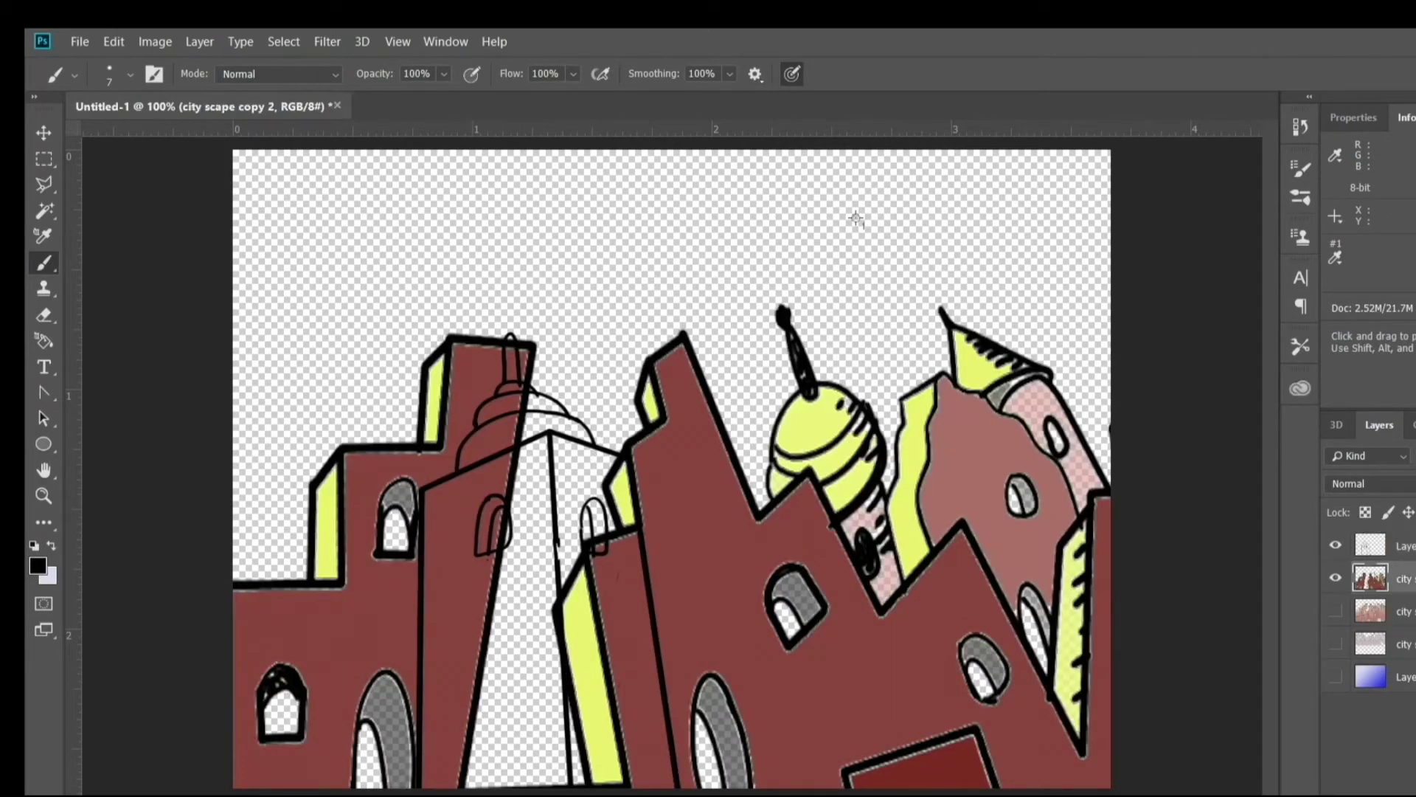
pyautogui.click(38, 566)
pyautogui.click(911, 627)
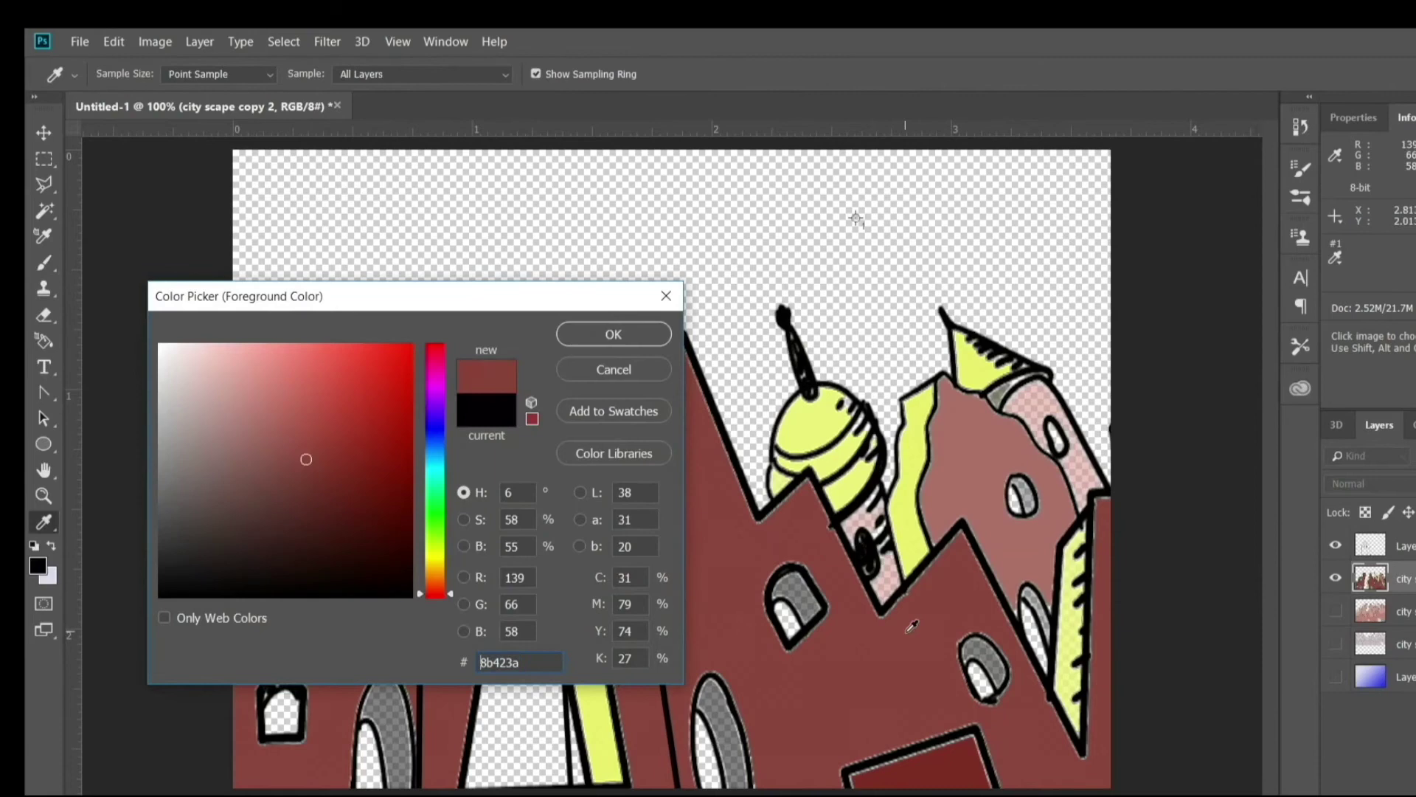
pyautogui.click(608, 336)
# Step: Select the tower's right face on the new layer and fill it with the sampled dark red
pyautogui.click(1404, 546)
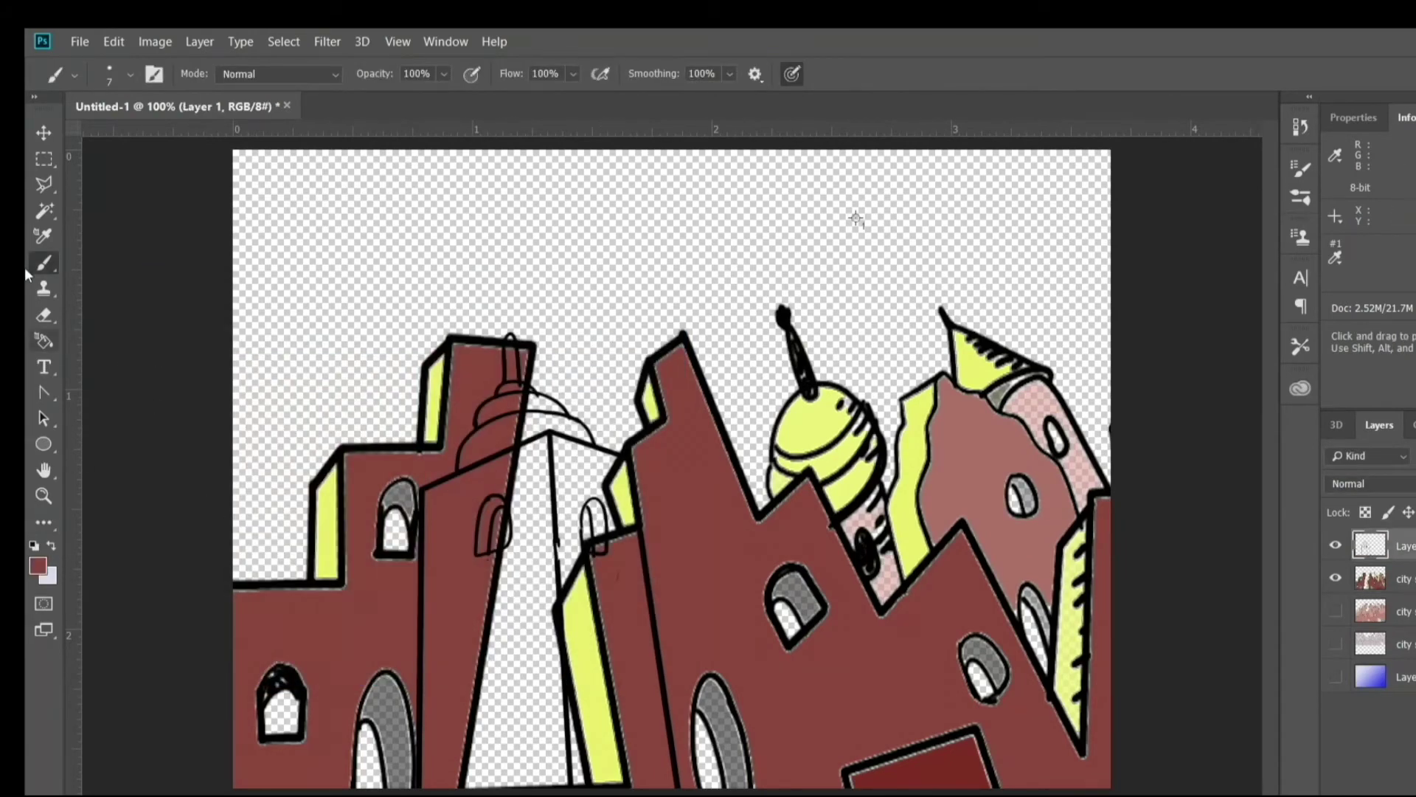
pyautogui.press('w')
pyautogui.click(613, 594)
pyautogui.click(113, 42)
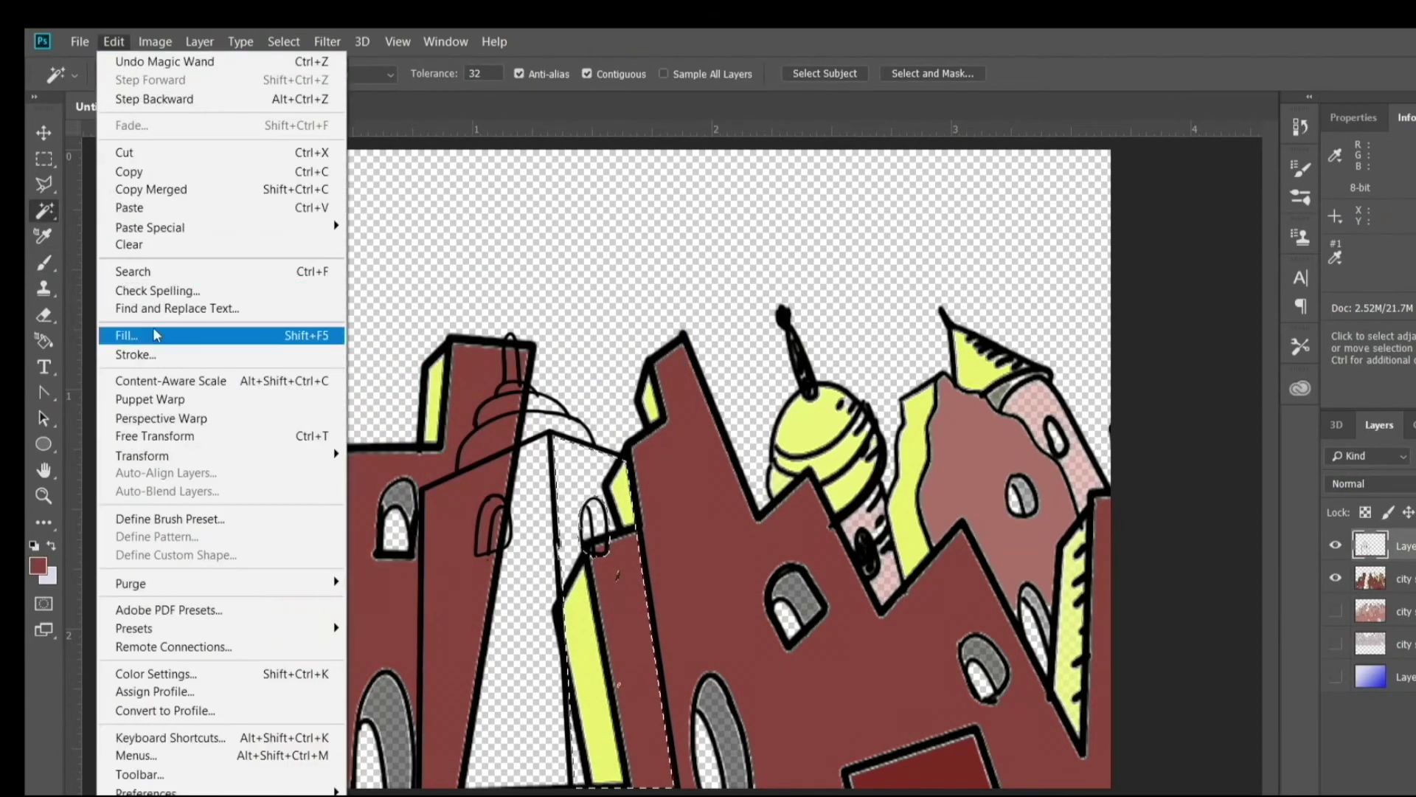
pyautogui.click(152, 331)
pyautogui.press('Return')
# Step: Darken the tower's selected right face with Curves
pyautogui.click(113, 41)
pyautogui.click(155, 41)
pyautogui.moveTo(169, 85)
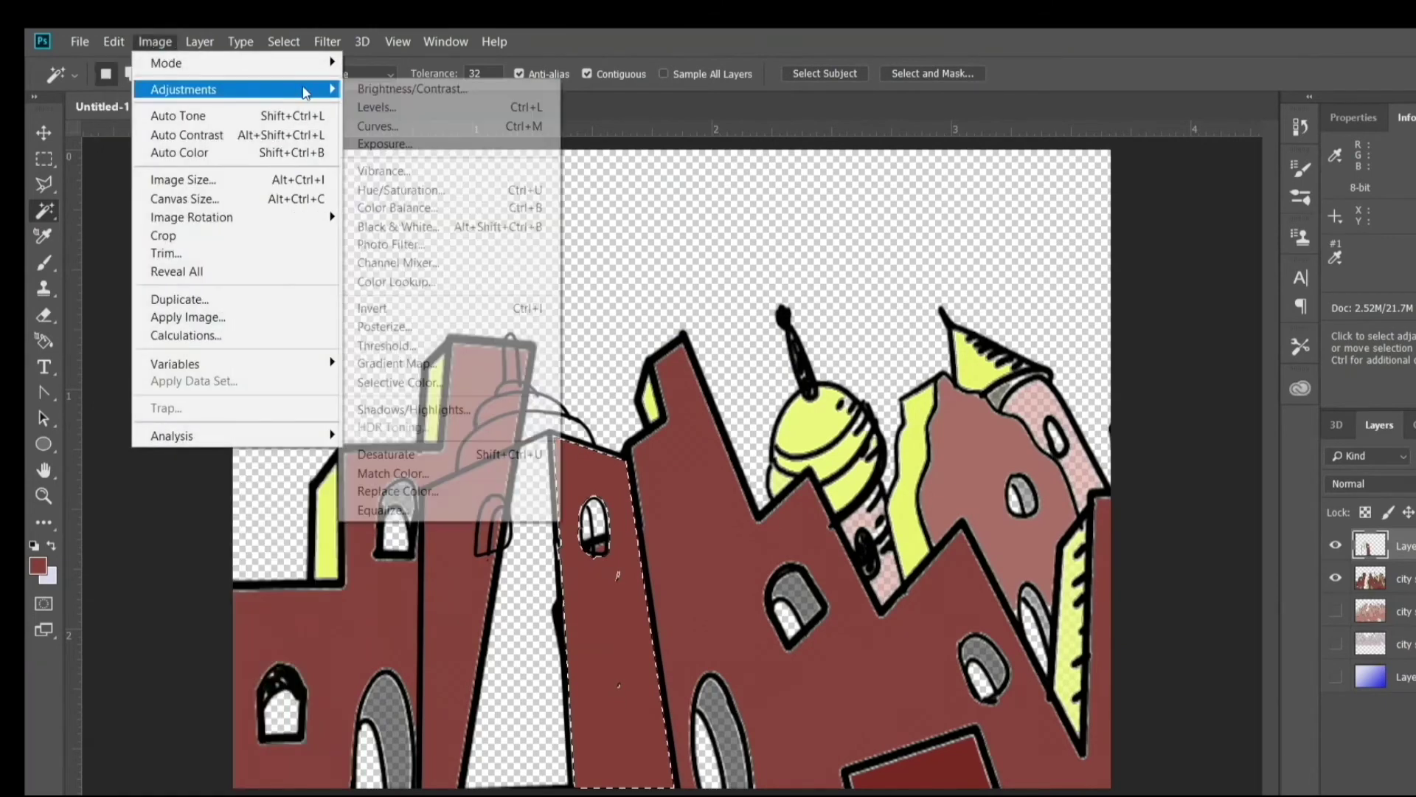
pyautogui.click(384, 123)
pyautogui.moveTo(1053, 395); pyautogui.dragTo(1116, 364)
pyautogui.press('Return')
# Step: Lighten the tower's right face with Brightness/Contrast at brightness 98 and contrast 1
pyautogui.click(114, 41)
pyautogui.click(155, 41)
pyautogui.moveTo(169, 82)
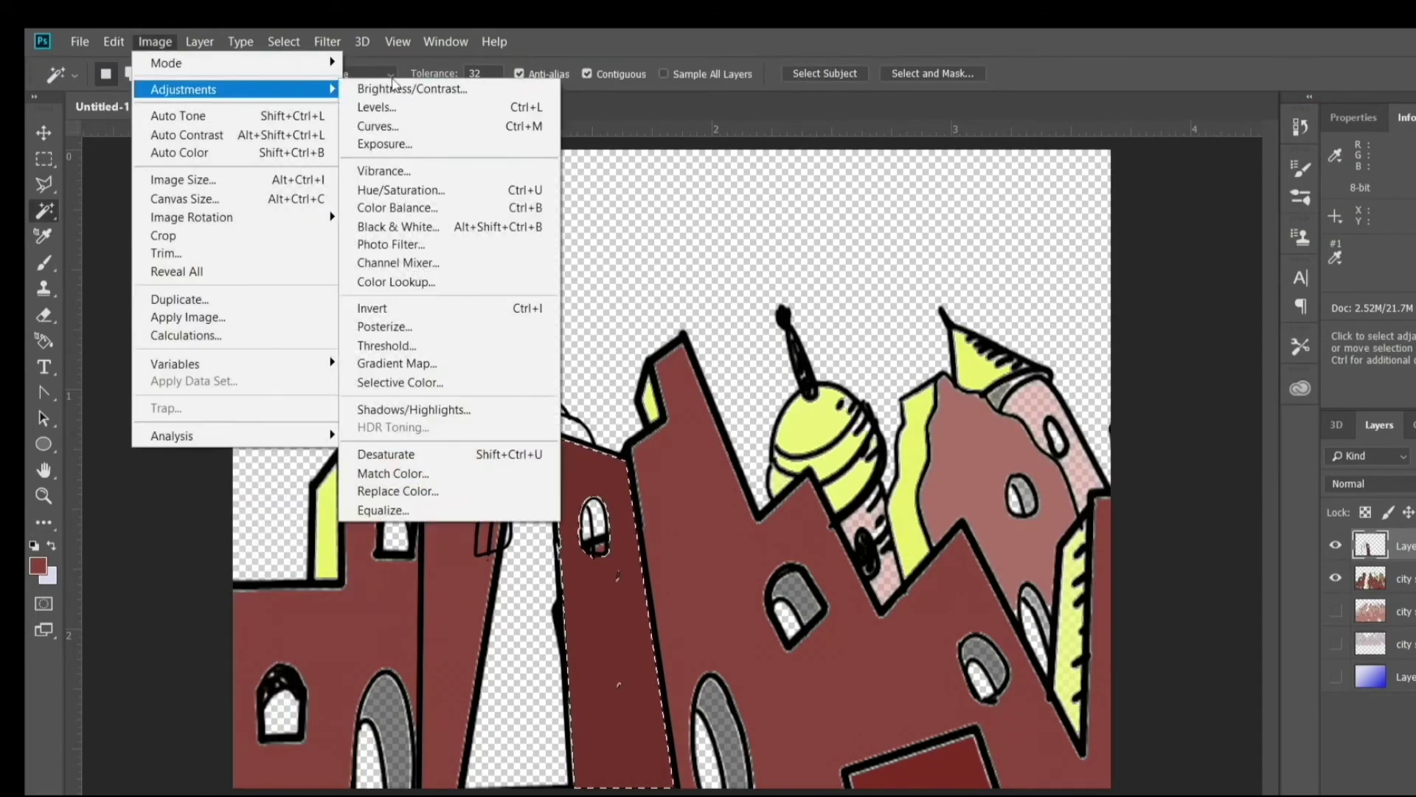
pyautogui.click(411, 89)
pyautogui.moveTo(1034, 286); pyautogui.dragTo(1095, 287)
pyautogui.moveTo(1029, 336); pyautogui.dragTo(1034, 340)
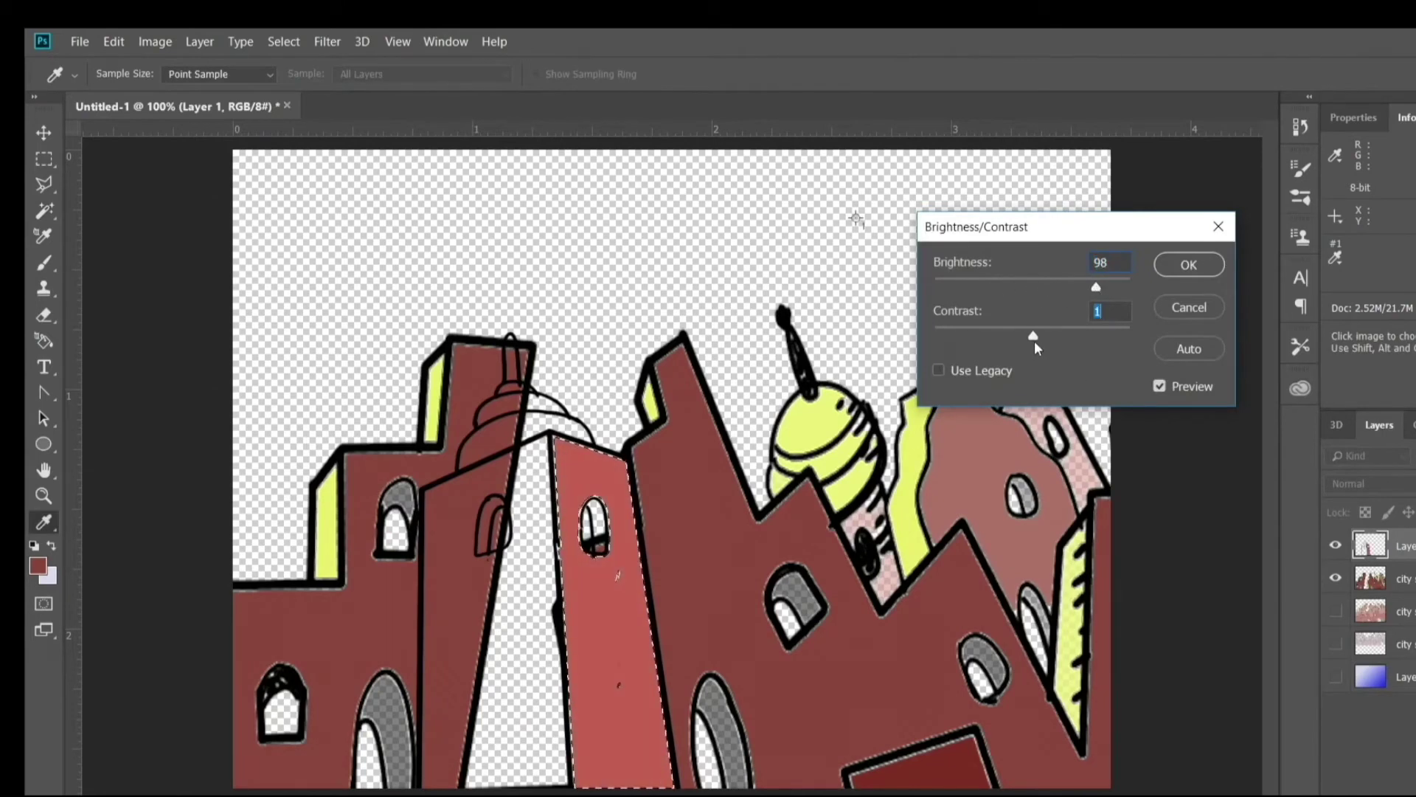
pyautogui.click(1172, 266)
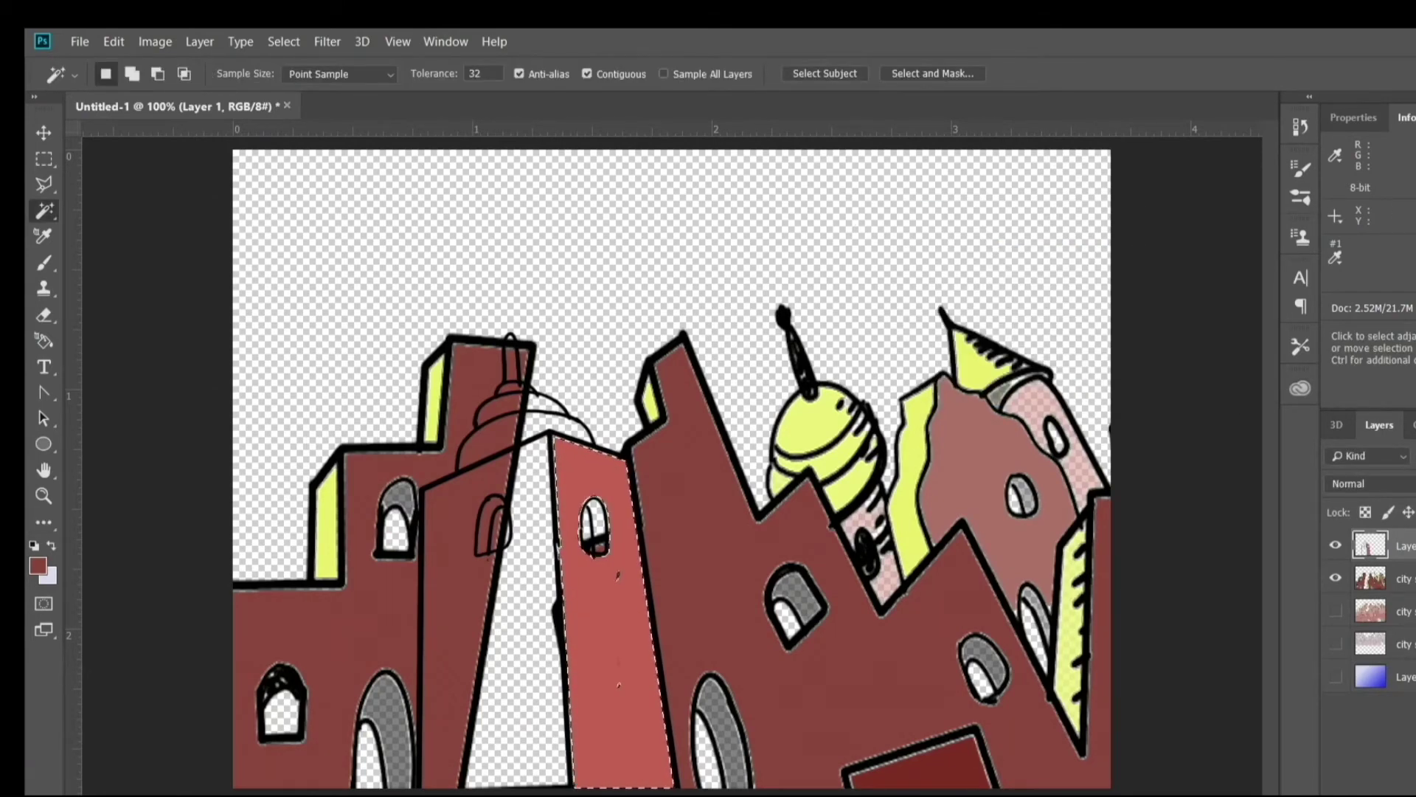
# Step: Sample the dome's yellow as the foreground color and fill the tower's left face with it
pyautogui.click(38, 566)
pyautogui.click(821, 420)
pyautogui.click(613, 334)
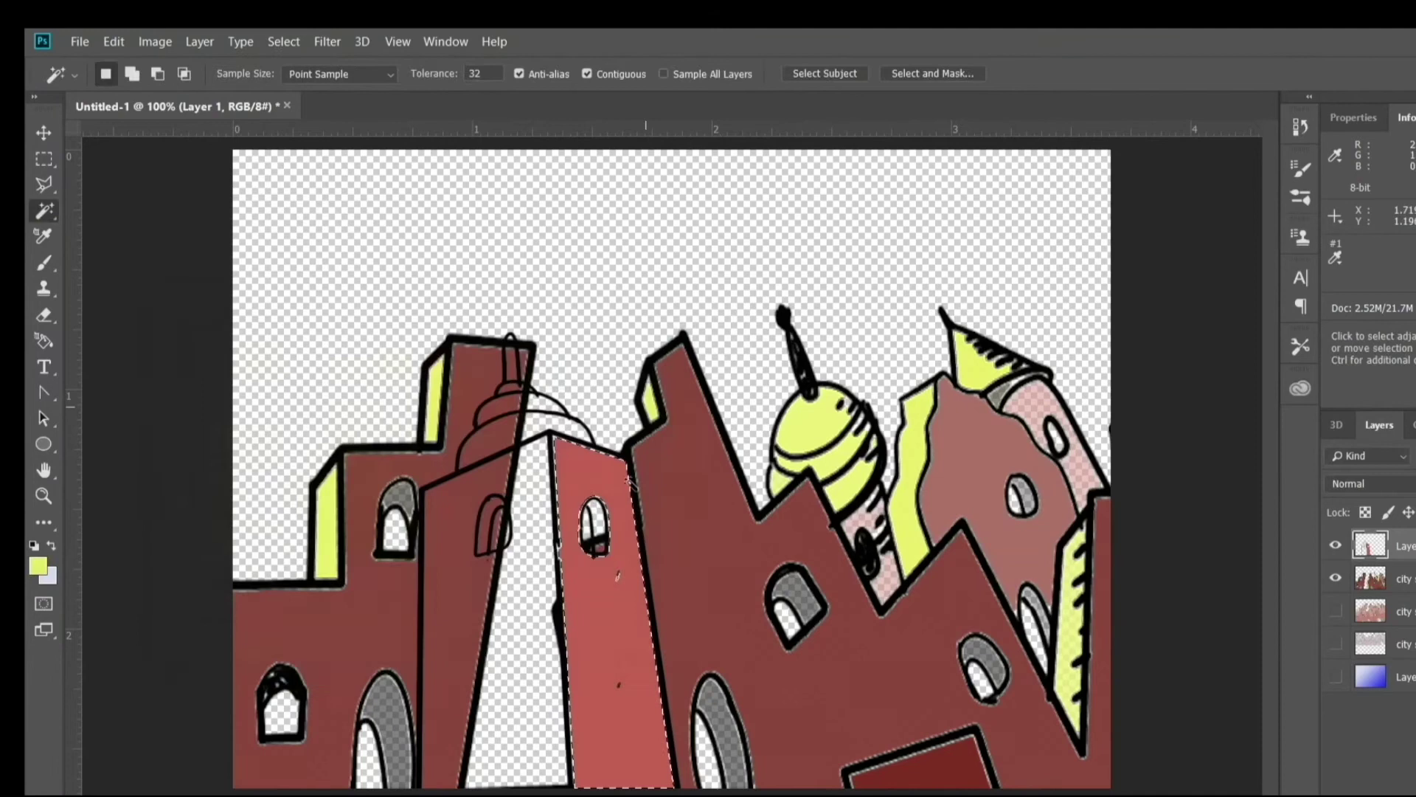
pyautogui.click(525, 579)
pyautogui.click(114, 41)
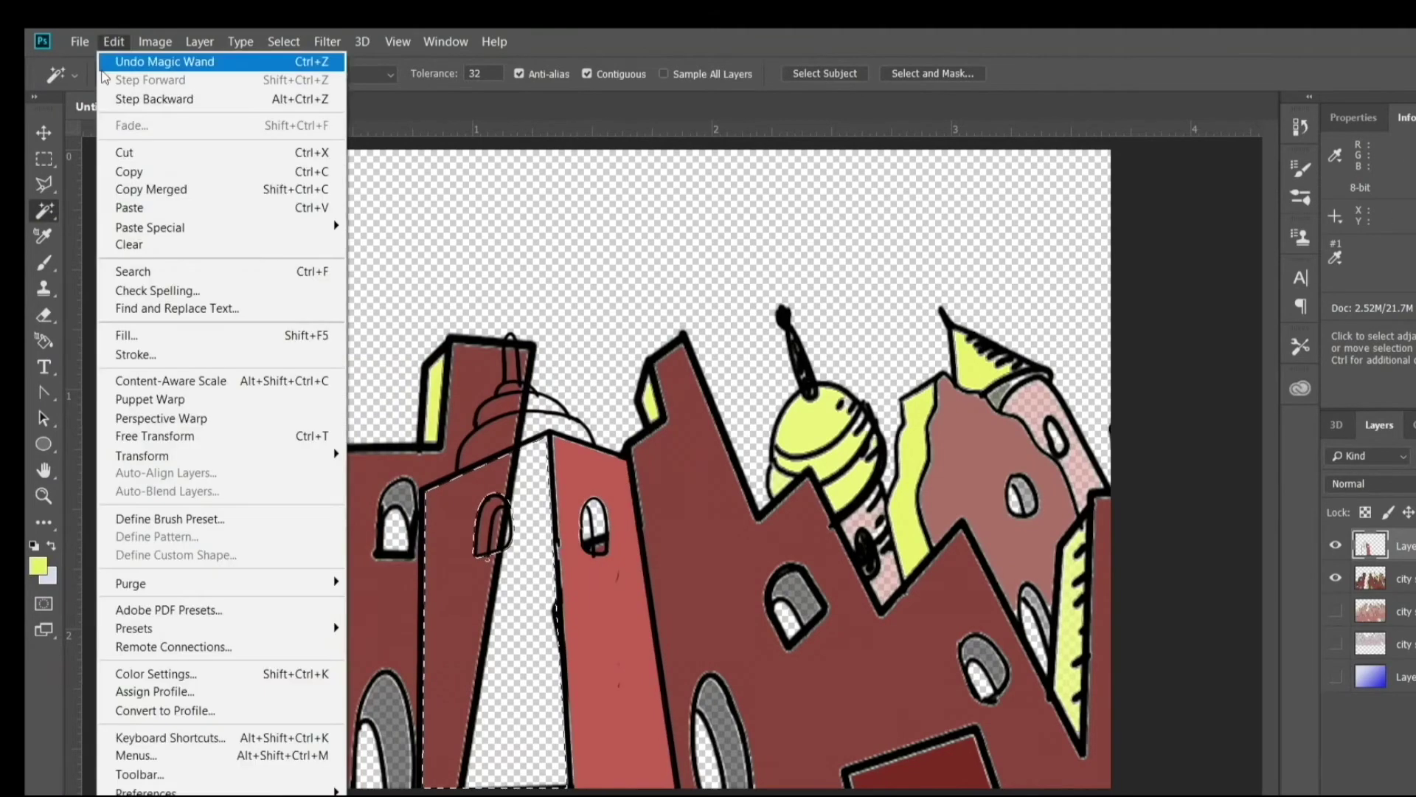
pyautogui.click(151, 335)
pyautogui.click(929, 240)
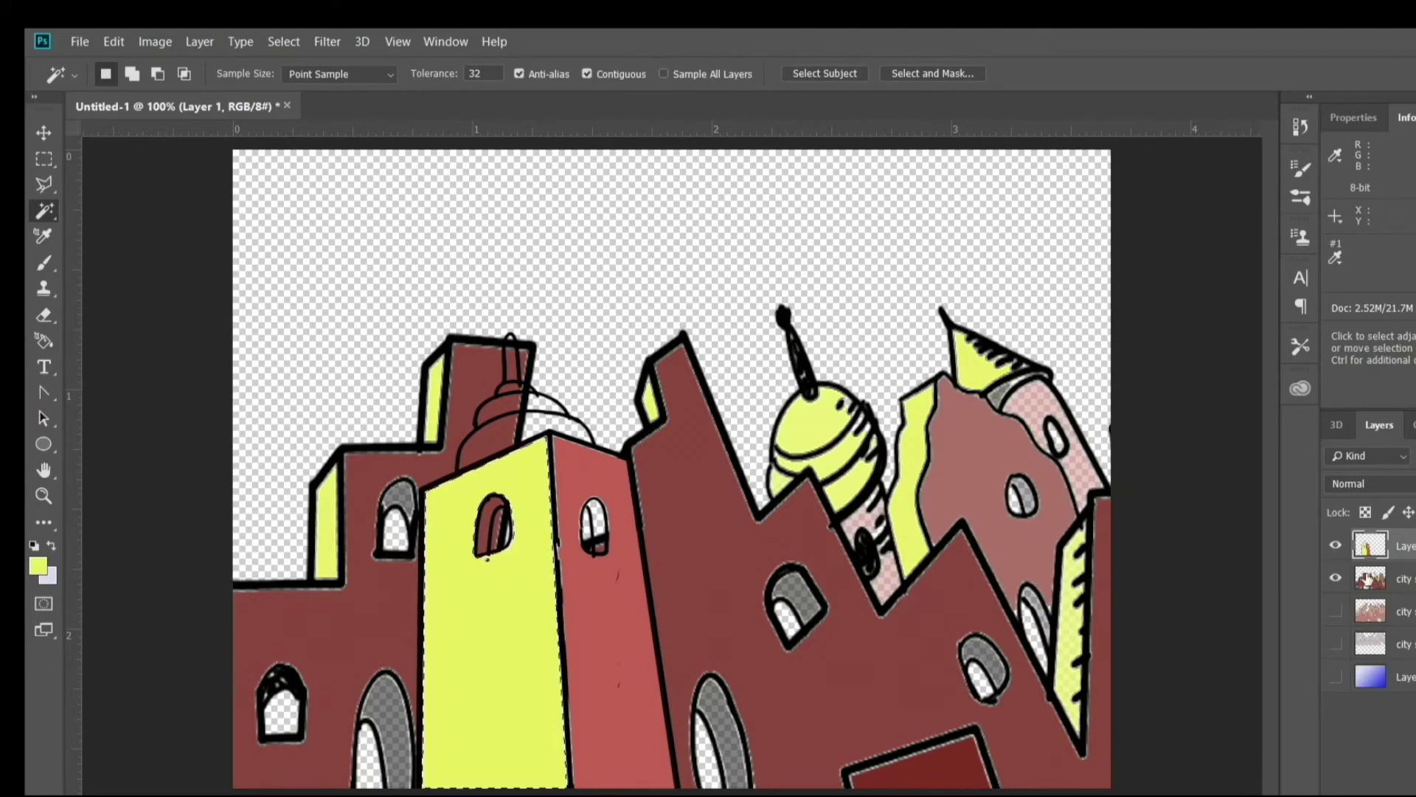
# Step: Sample a dark color from the frontmost cityscape's small window, and fill the recess of the tower's right-face window with it
pyautogui.click(1401, 578)
pyautogui.click(38, 566)
pyautogui.click(864, 552)
pyautogui.click(615, 333)
pyautogui.hotkey('ctrl', 'd')
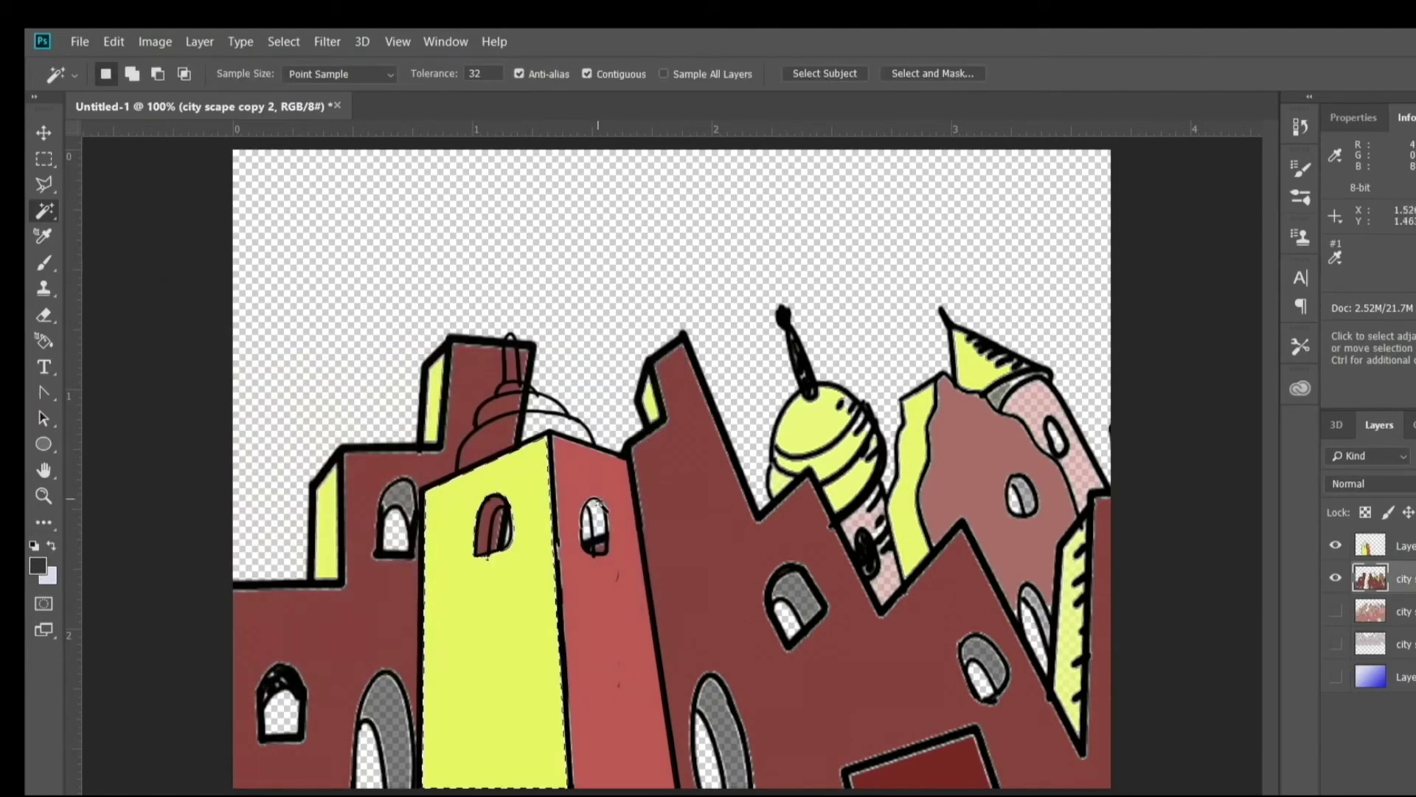
pyautogui.click(601, 518)
pyautogui.click(1402, 546)
pyautogui.hotkey('ctrl', 'd')
pyautogui.hotkey('alt', 'BackSpace')
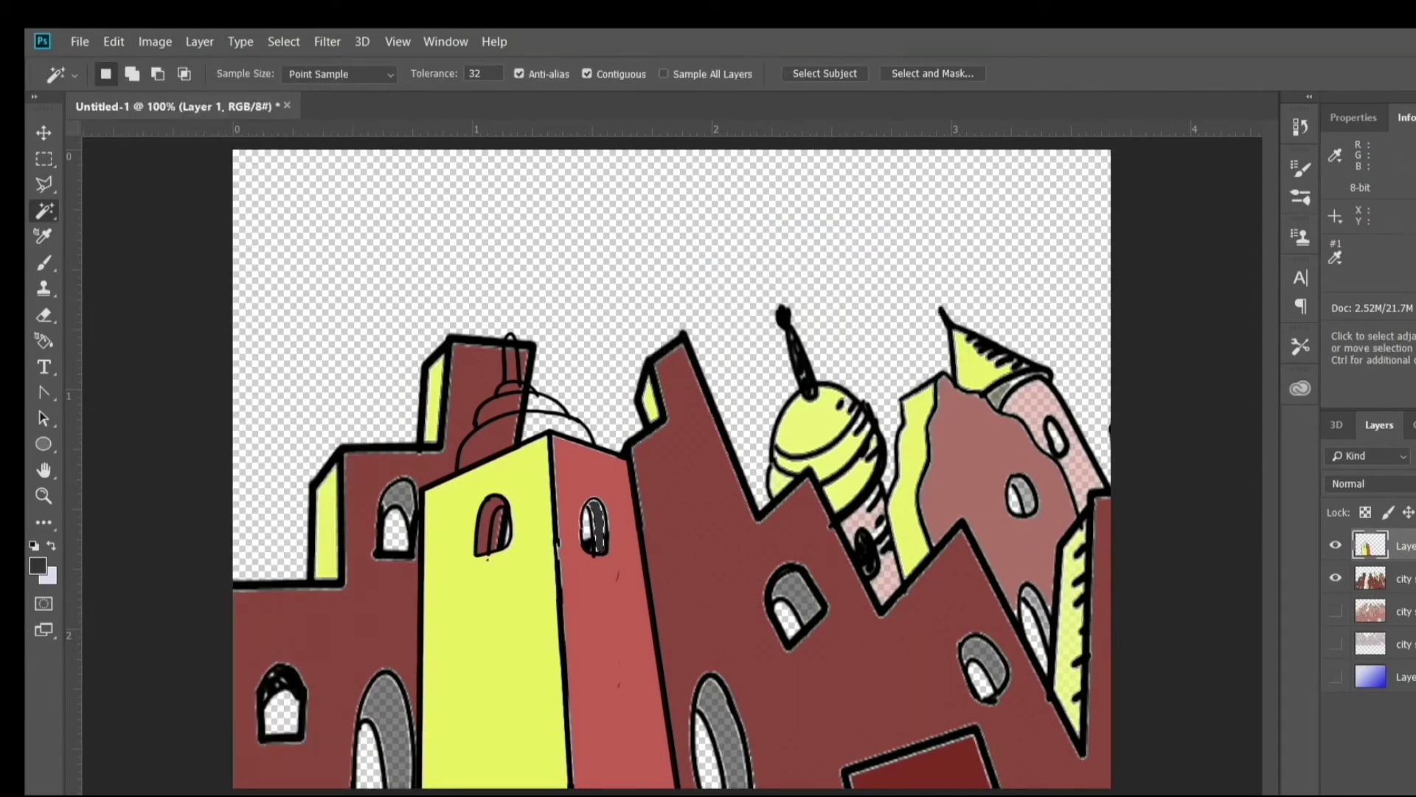
# Step: On the frontmost cityscape layer, fill the recesses of two arched windows, one on each side of the tower, with the dark foreground color
pyautogui.hotkey('alt', '[')
pyautogui.click(795, 593)
pyautogui.click(114, 42)
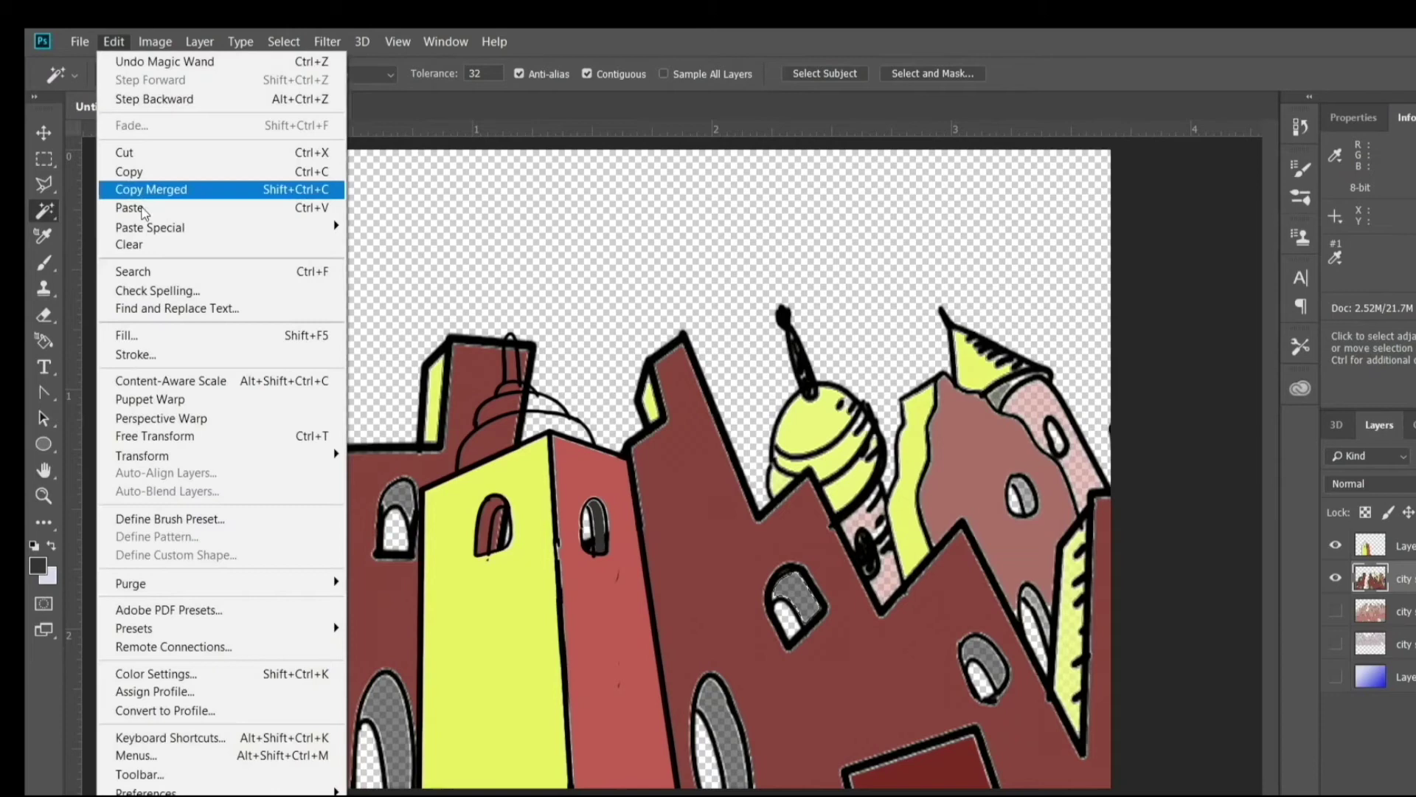
pyautogui.click(139, 337)
pyautogui.click(918, 238)
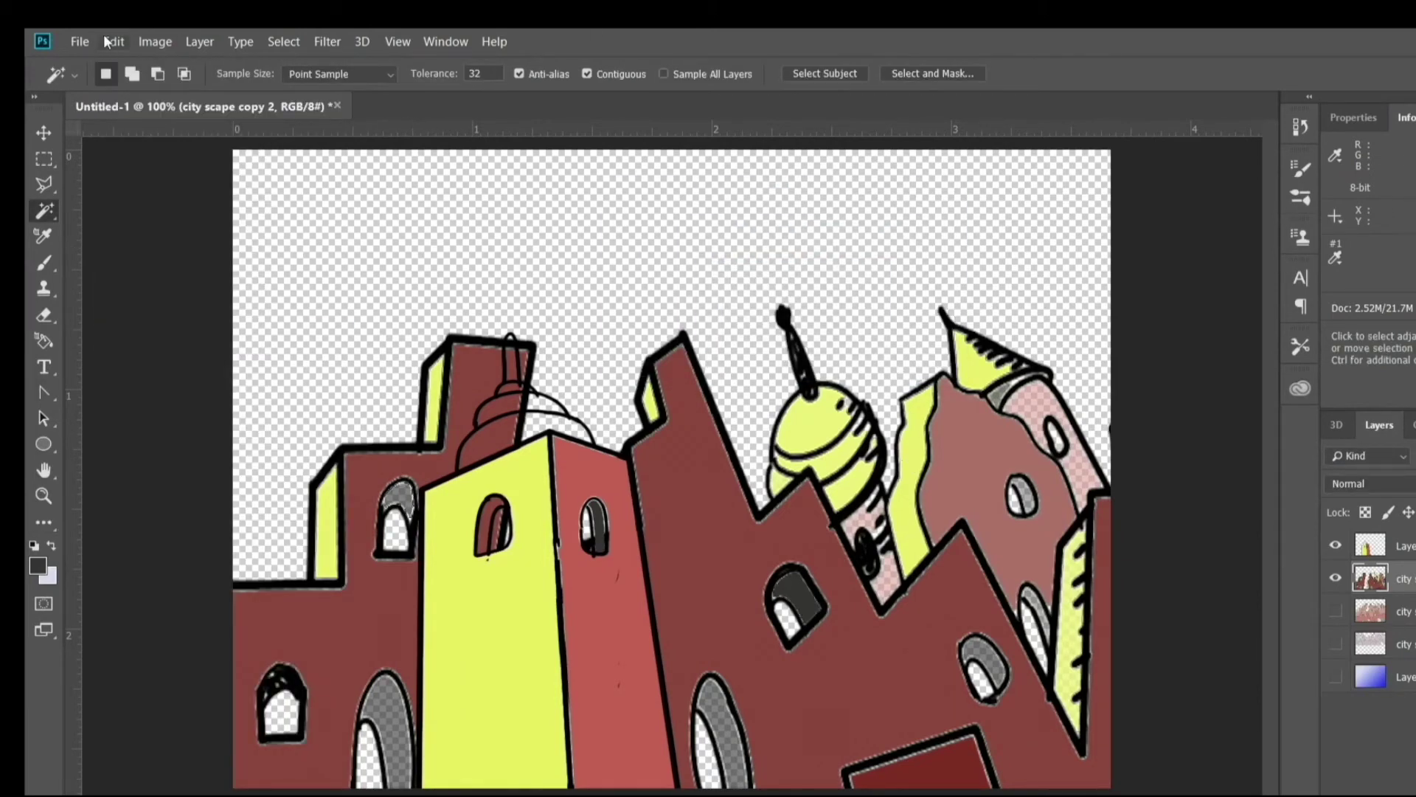
pyautogui.click(107, 41)
pyautogui.click(129, 334)
pyautogui.click(915, 239)
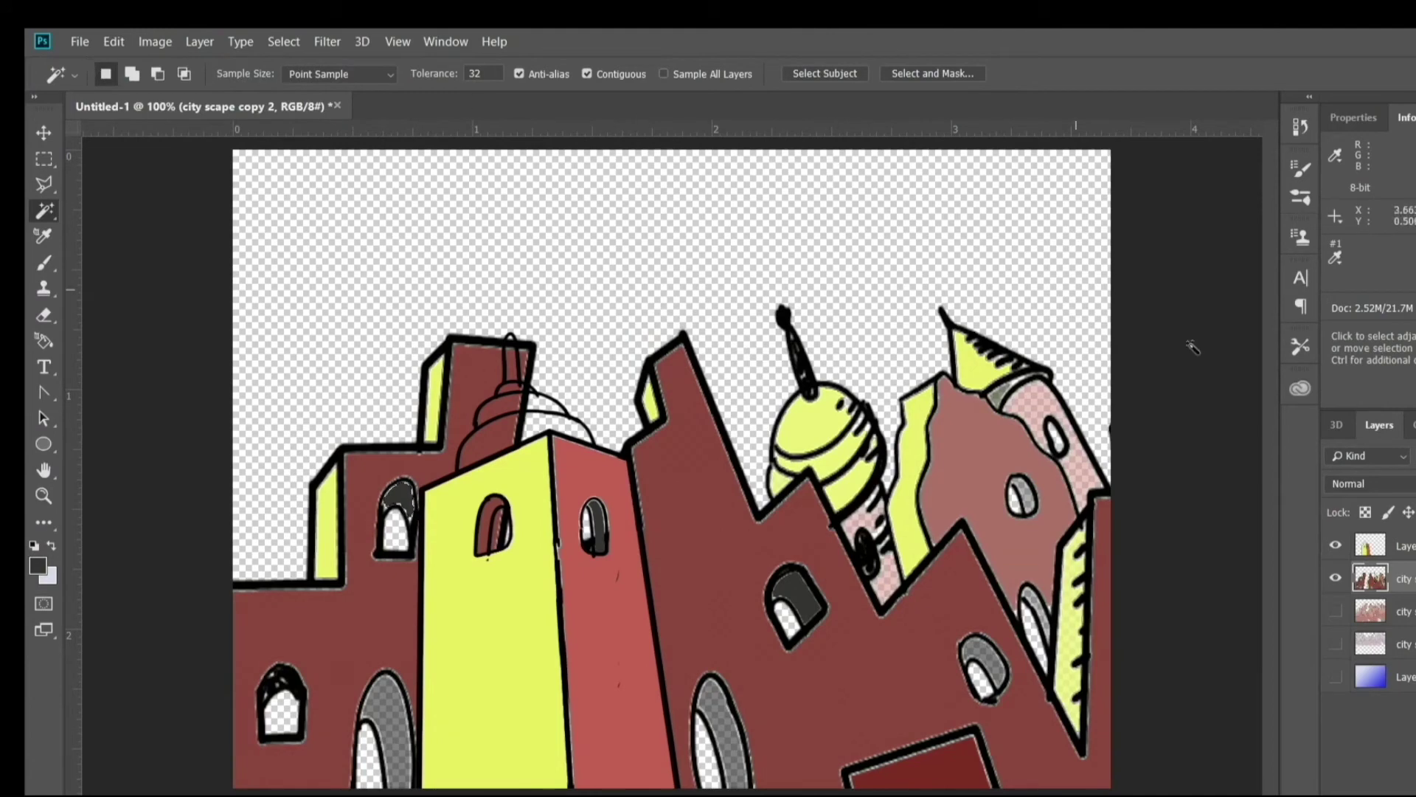
# Step: Show the hidden background cityscape layers and the sky gradient, and clear the selection
pyautogui.moveTo(1330, 612); pyautogui.dragTo(1336, 677)
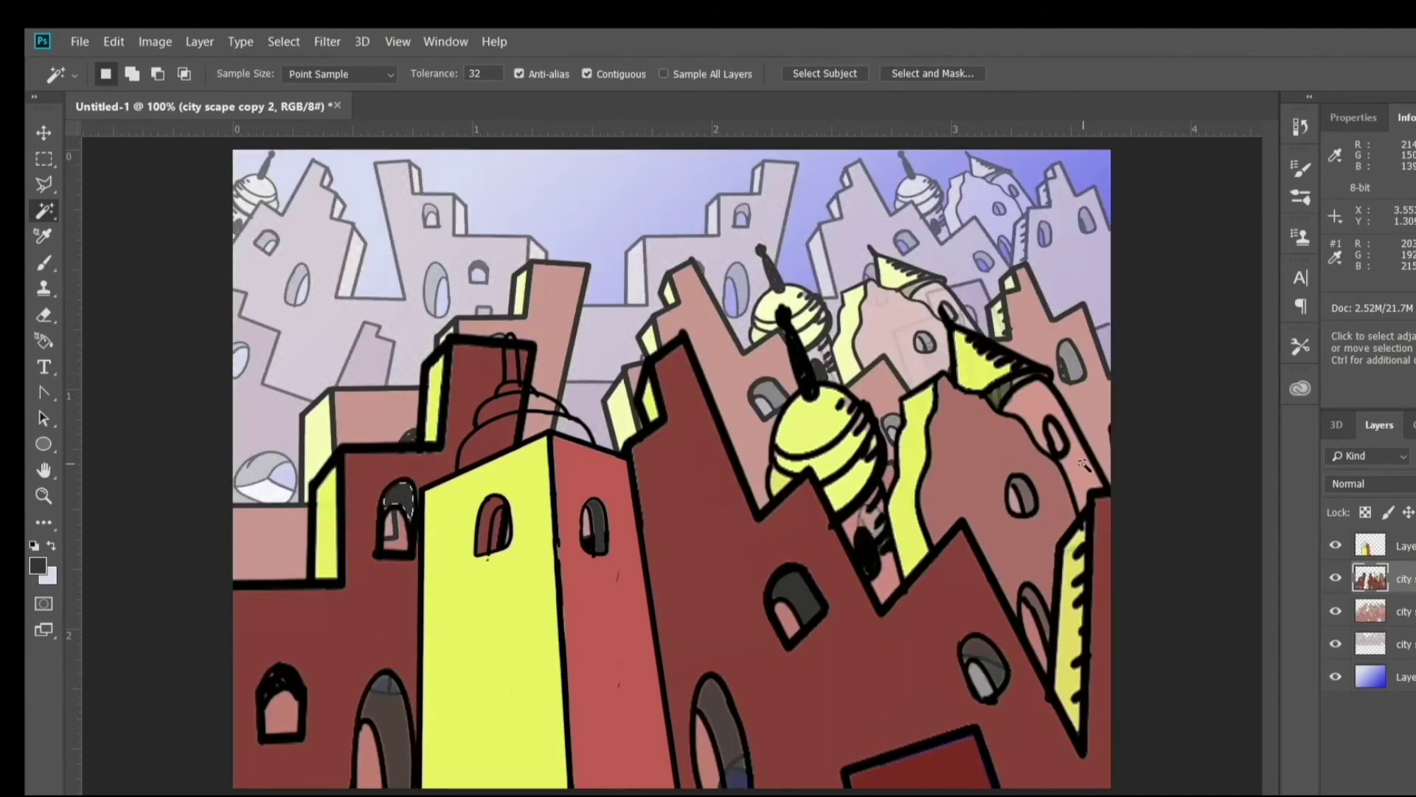
pyautogui.click(278, 43)
pyautogui.click(295, 74)
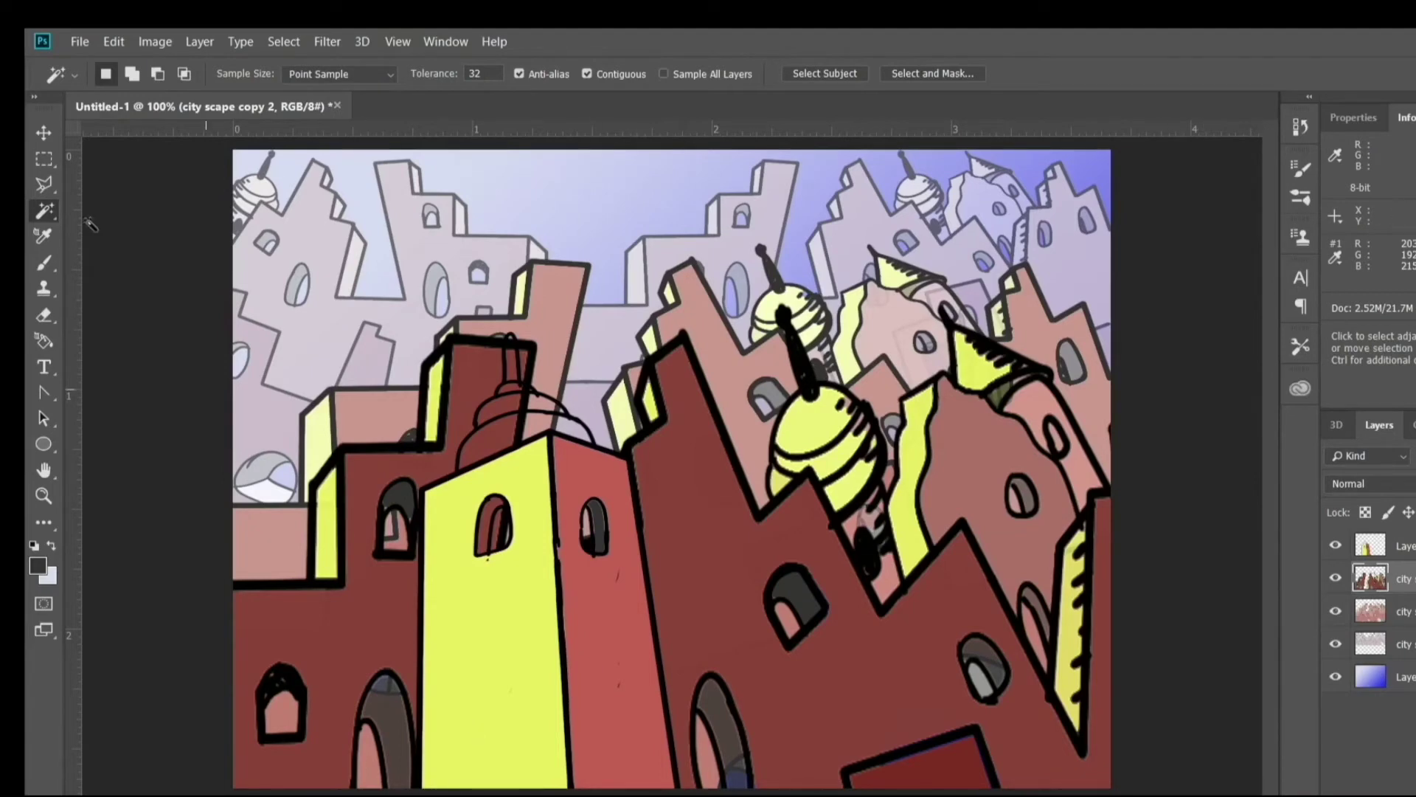
# Step: Draw an arched doorway with an inner opening at the base of the tower's left face on Layer 1 with the Brush
pyautogui.click(44, 262)
pyautogui.click(1369, 545)
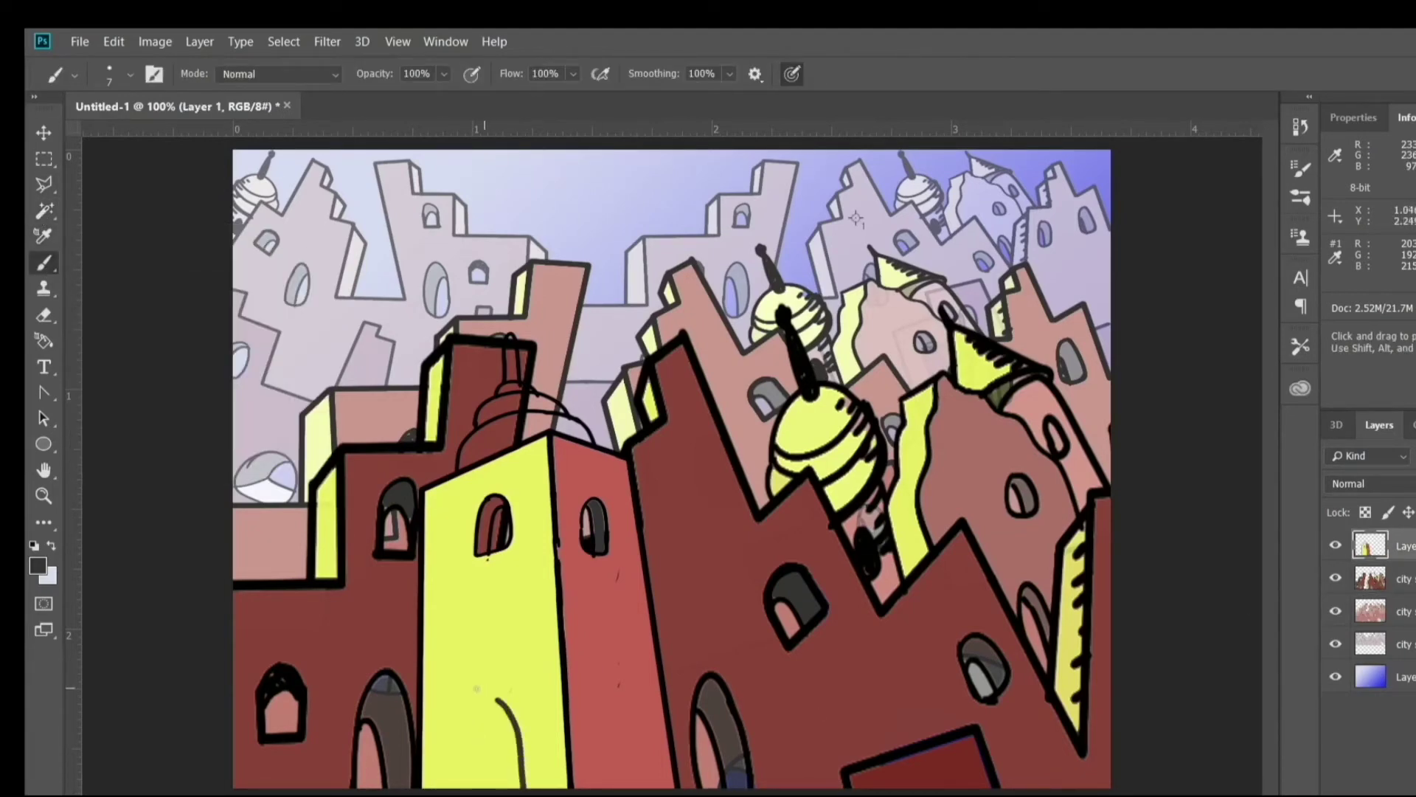
pyautogui.click(114, 42)
pyautogui.click(185, 335)
pyautogui.click(43, 210)
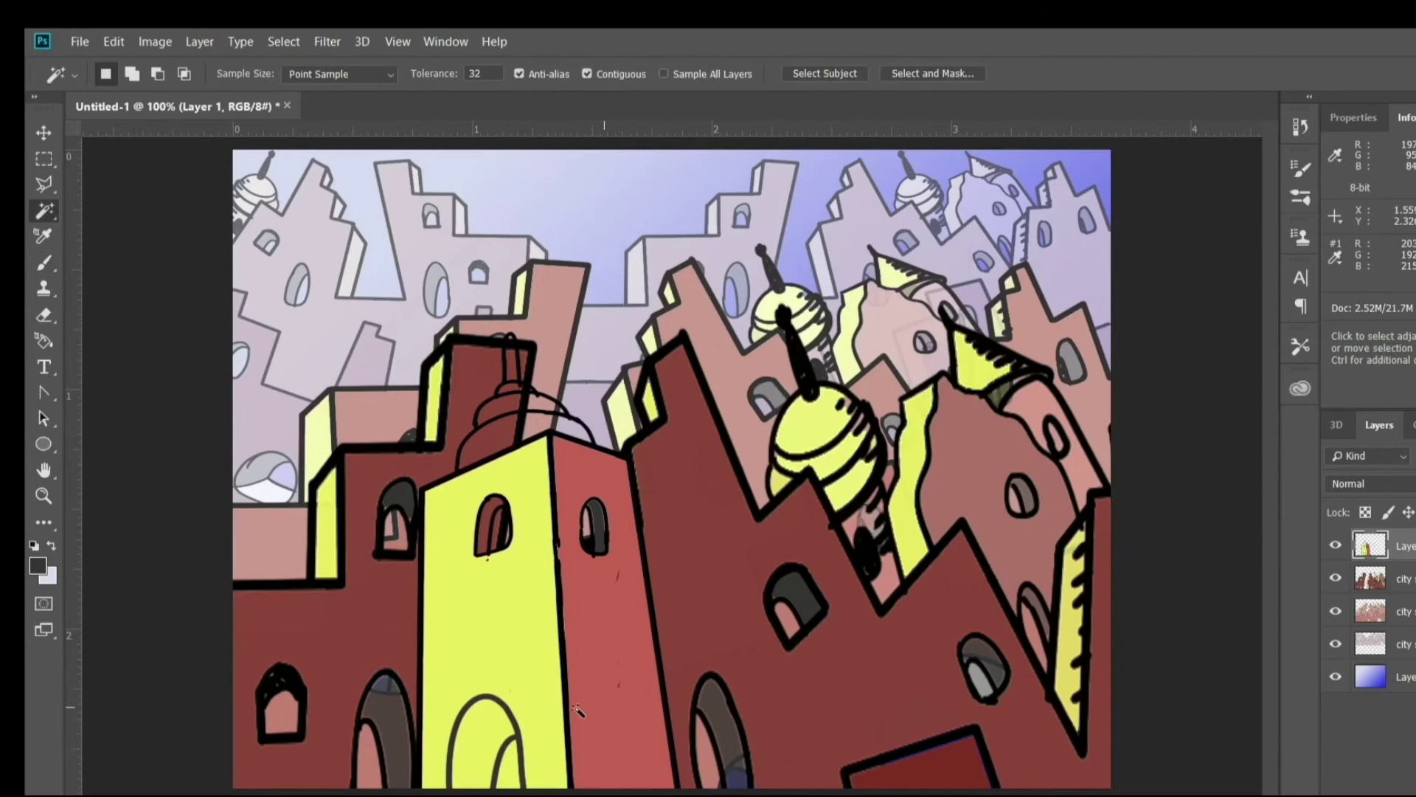
# Step: Fill the doorway's recess with the dark foreground color and clear the yellow from its inner opening
pyautogui.click(478, 737)
pyautogui.click(113, 42)
pyautogui.click(185, 334)
pyautogui.click(918, 237)
pyautogui.click(283, 43)
pyautogui.click(305, 80)
pyautogui.click(113, 42)
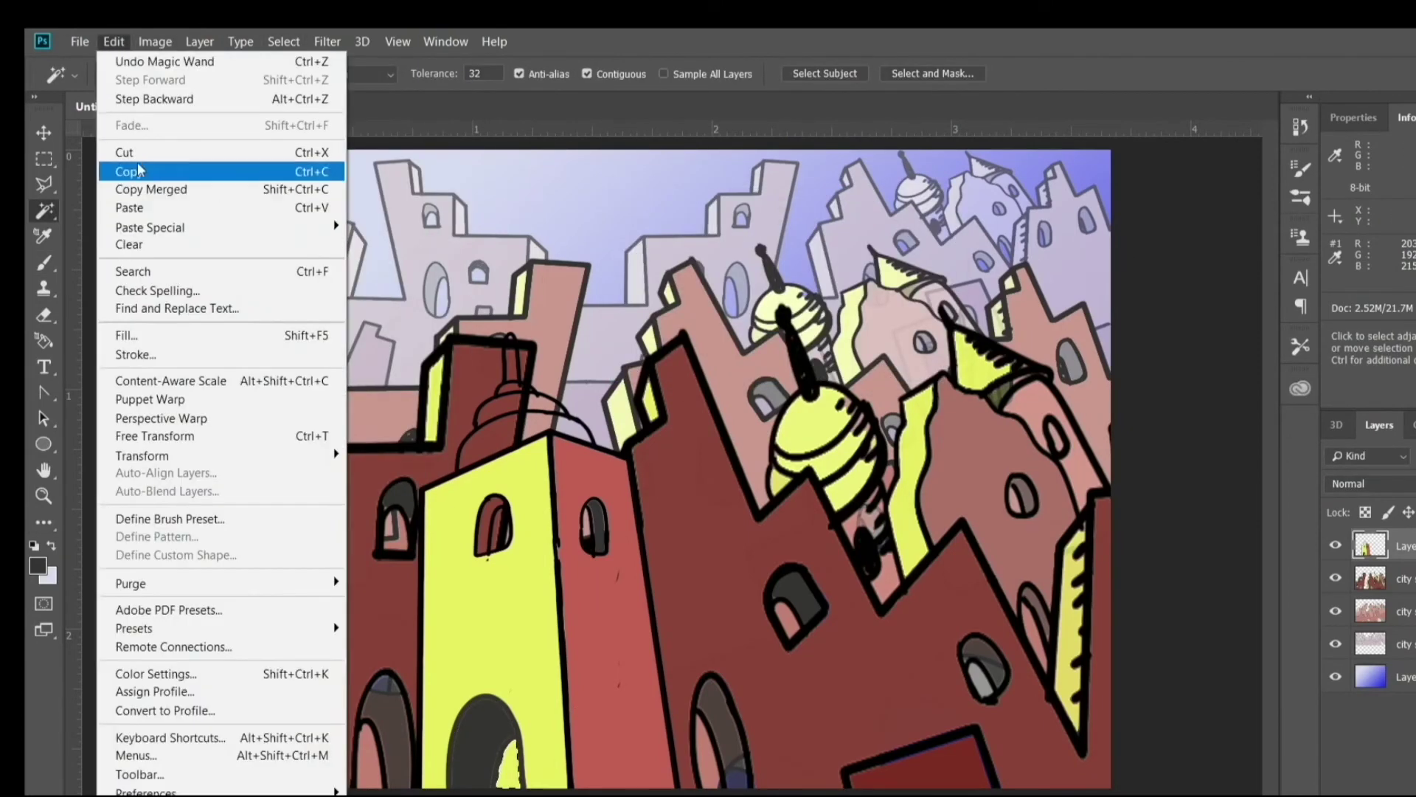
pyautogui.press('Escape')
# Step: Set the foreground color to black and brush a small arched window above the doorway on the tower's left face
pyautogui.press('b')
pyautogui.click(37, 565)
pyautogui.click(160, 567)
pyautogui.click(628, 315)
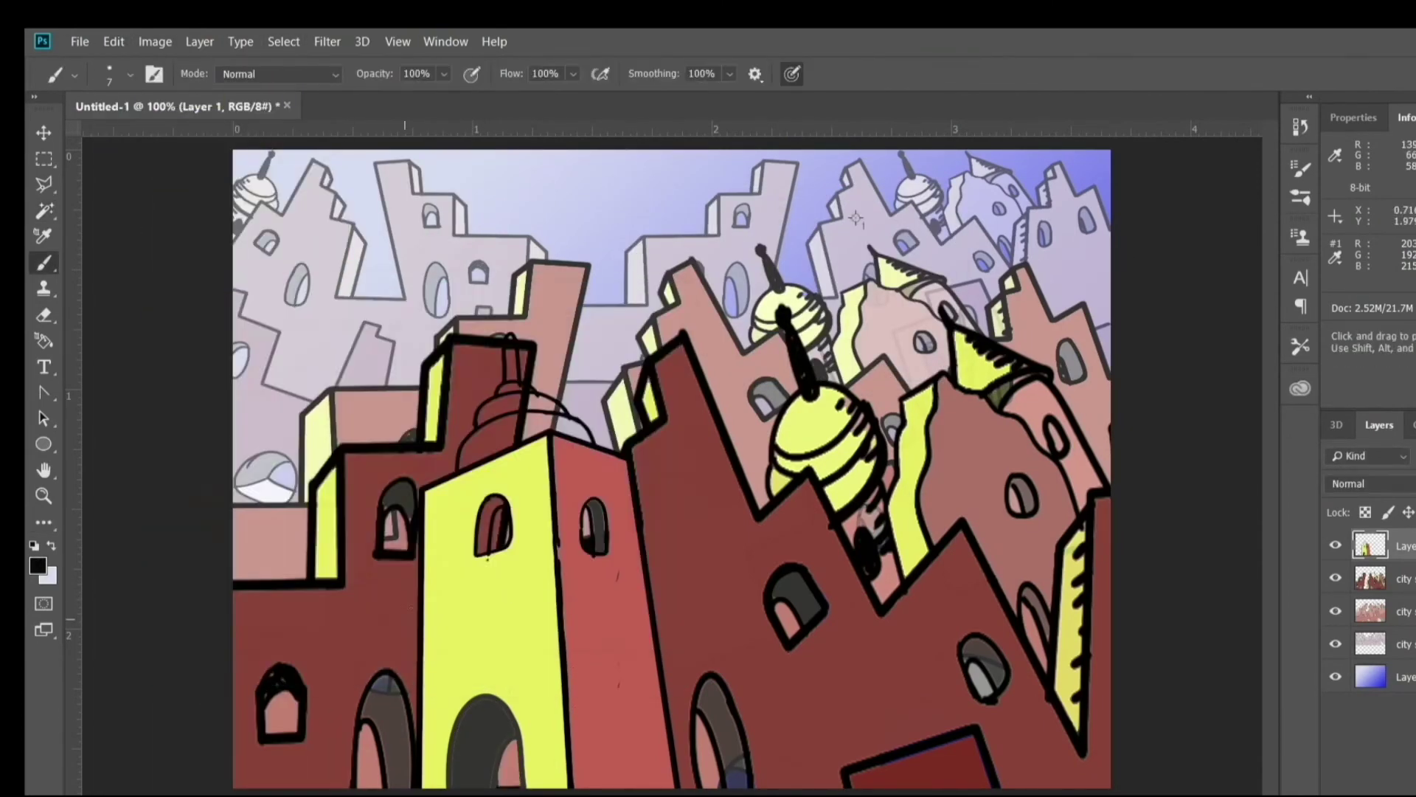
pyautogui.hotkey('ctrl', 'z')
pyautogui.press('w')
# Step: Fill the recesses of the tower's small lower window, right-face window and upper left-face window with black
pyautogui.click(520, 640)
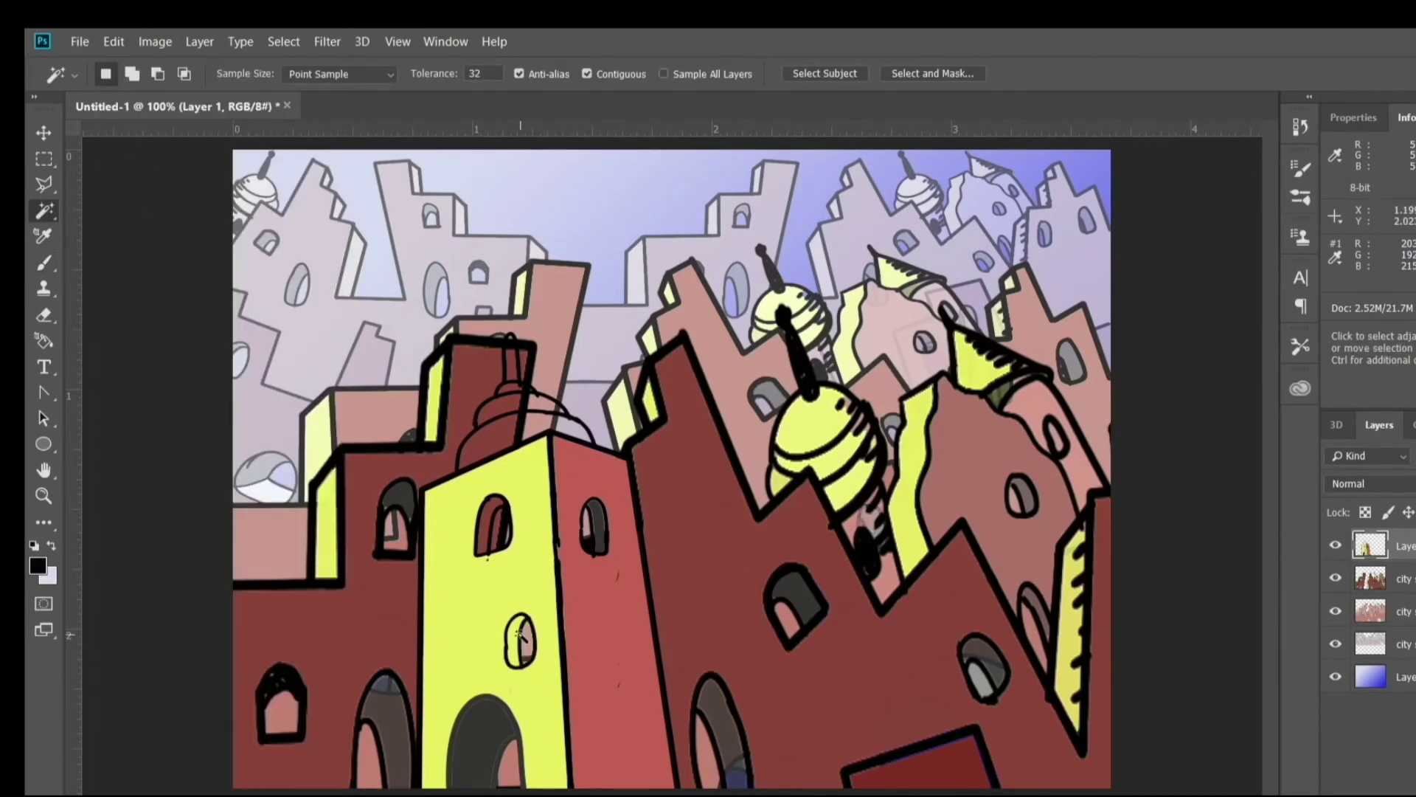
pyautogui.click(599, 522)
pyautogui.click(113, 42)
pyautogui.click(128, 335)
pyautogui.click(917, 237)
pyautogui.click(488, 515)
pyautogui.click(113, 42)
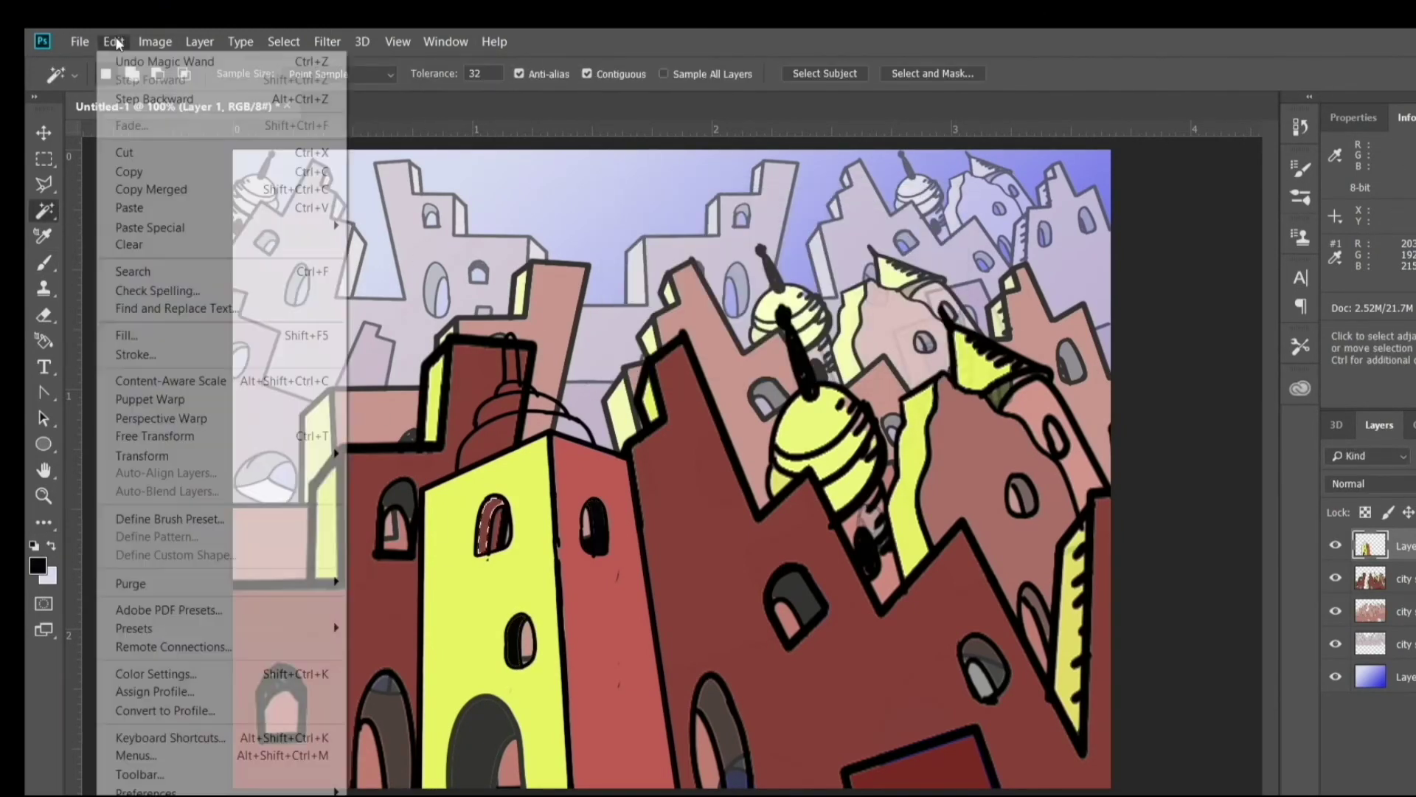
pyautogui.click(128, 334)
pyautogui.click(916, 237)
pyautogui.click(398, 429)
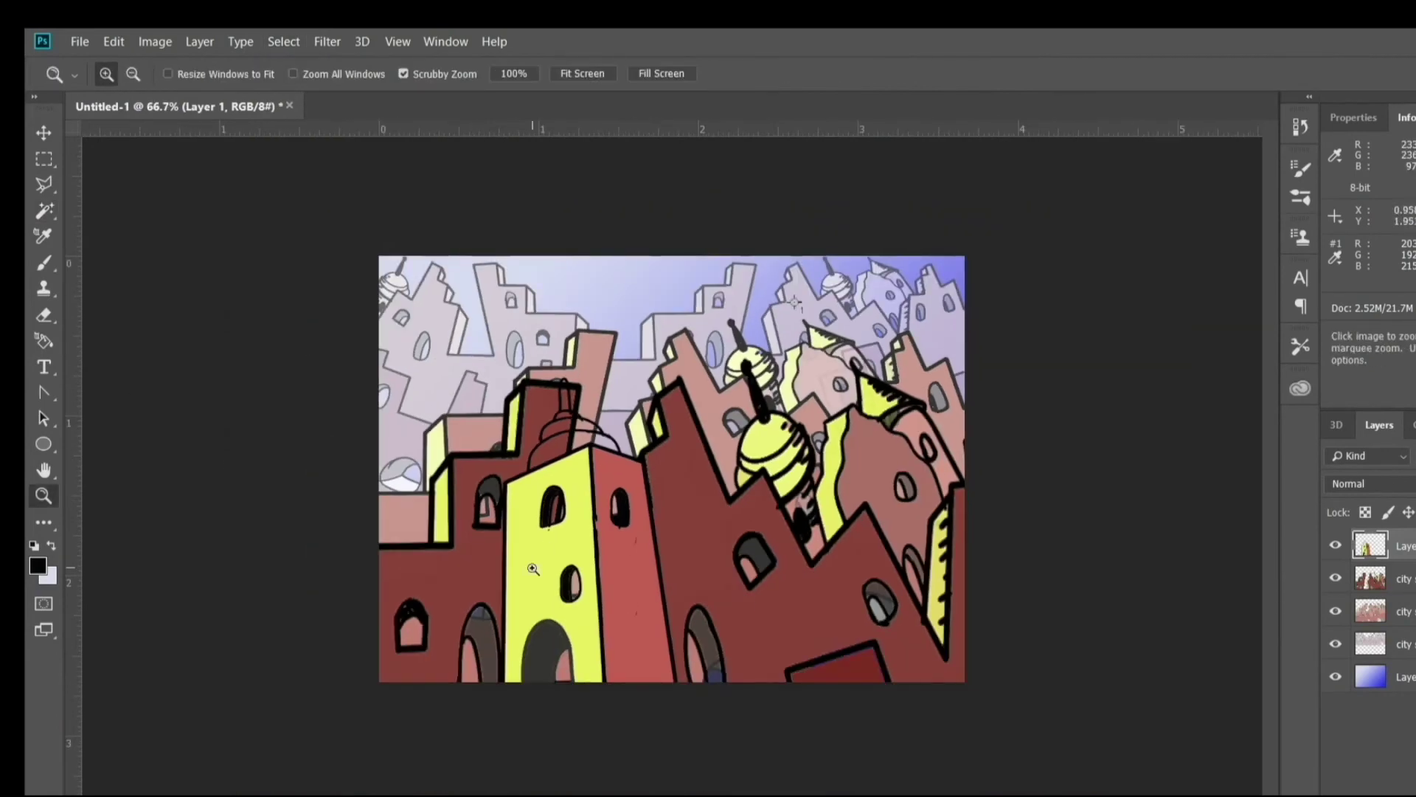
# Step: Select the tower's yellow left face and darken it with Curves
pyautogui.press('w')
pyautogui.click(155, 42)
pyautogui.moveTo(286, 93)
pyautogui.click(377, 126)
pyautogui.moveTo(1102, 345); pyautogui.dragTo(1097, 394)
pyautogui.press('Return')
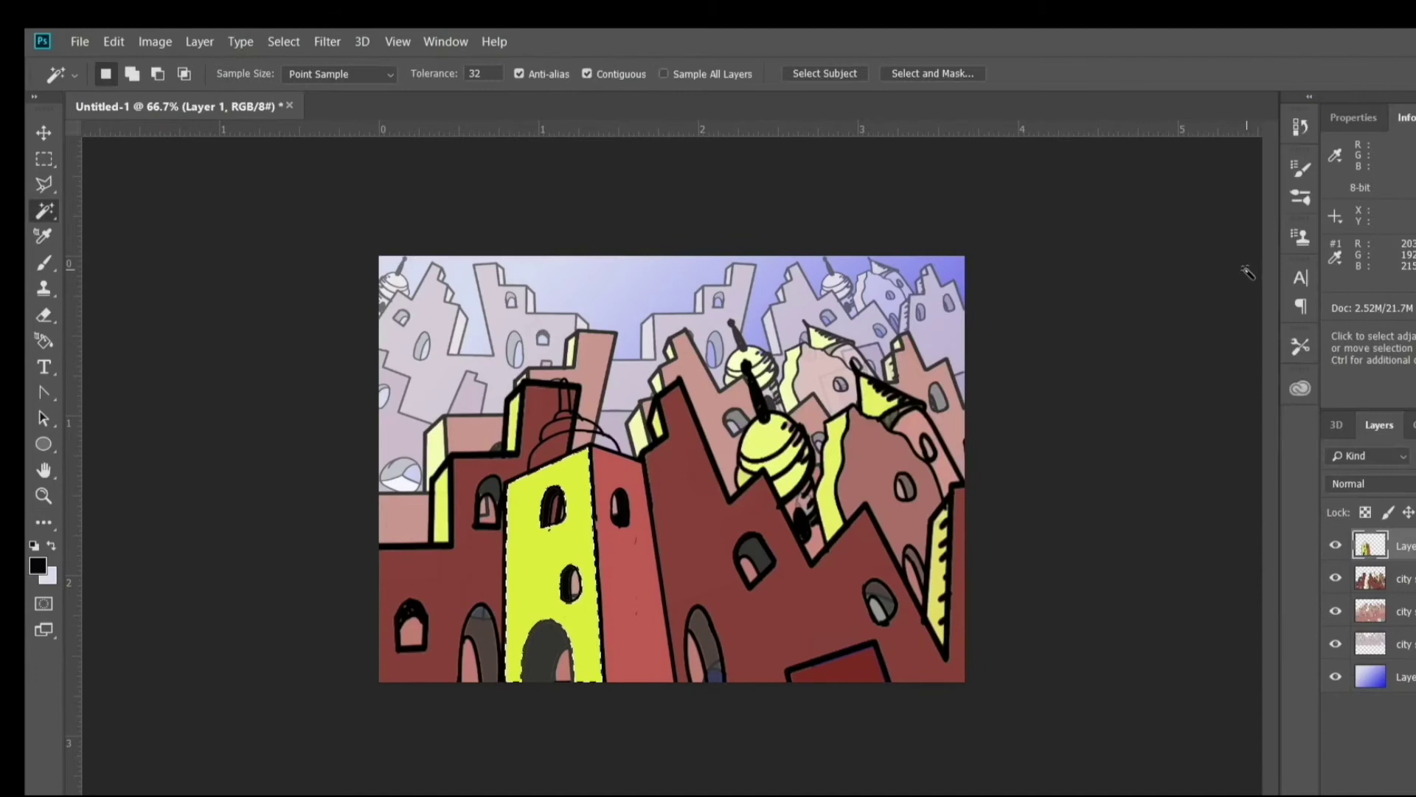
# Step: Lower the brightness of the tower's left face with Brightness/Contrast and clear the selection
pyautogui.click(155, 41)
pyautogui.moveTo(184, 89)
pyautogui.click(413, 88)
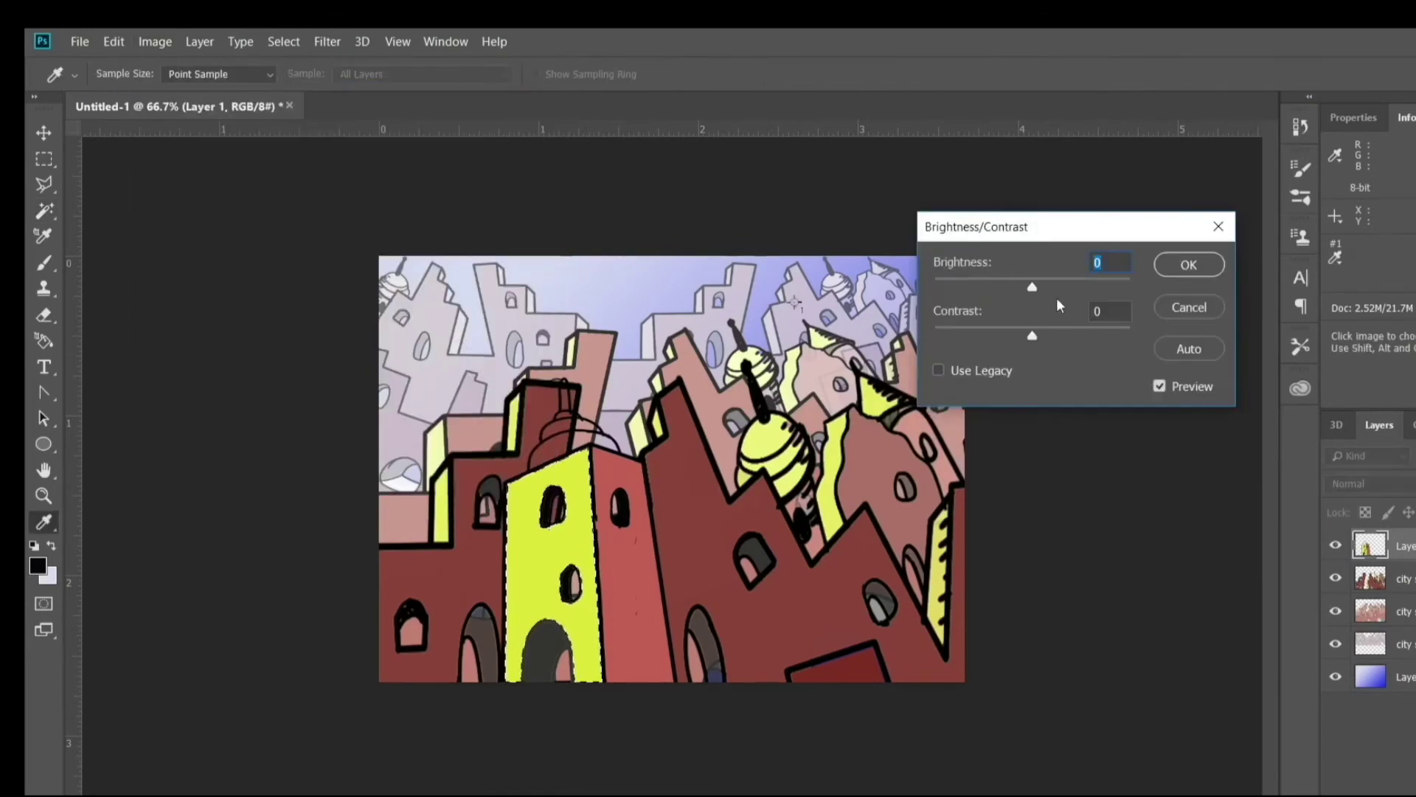
pyautogui.moveTo(1056, 298); pyautogui.dragTo(1006, 295)
pyautogui.press('Return')
pyautogui.click(284, 41)
pyautogui.click(357, 57)
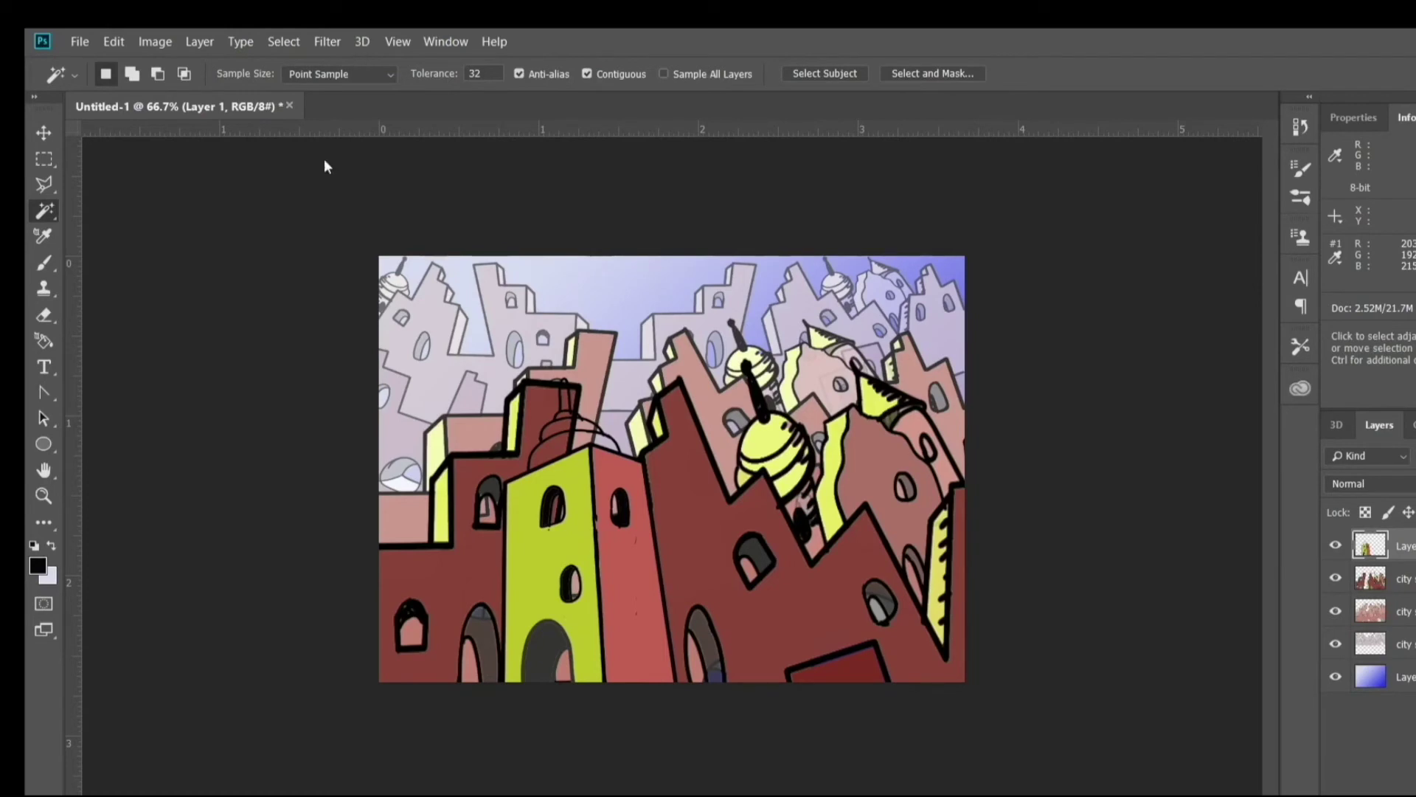
# Step: Sample the pale yellow of the middle cityscape's dome, select the new tower's dome sections on Layer 1 and fill them with it
pyautogui.click(1405, 644)
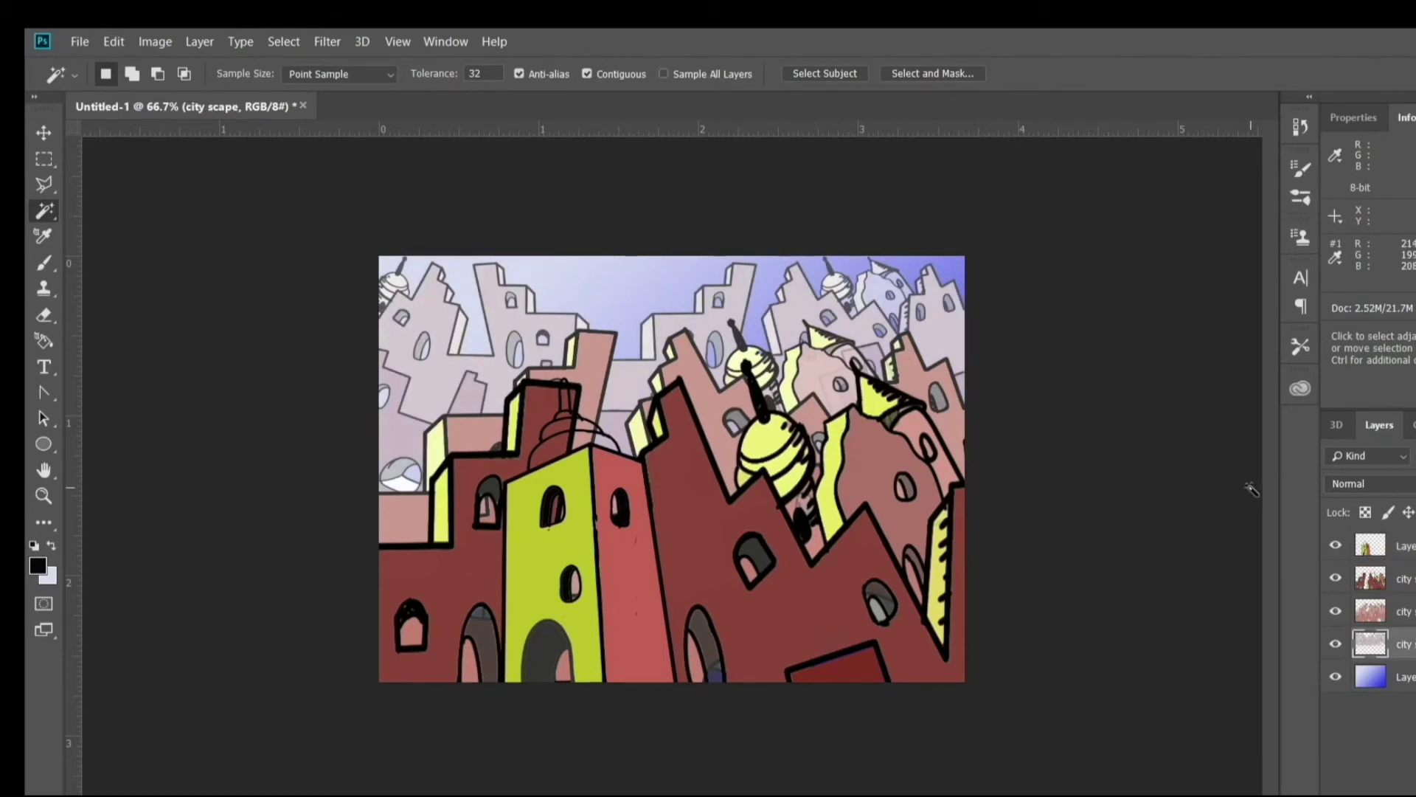
pyautogui.click(1405, 546)
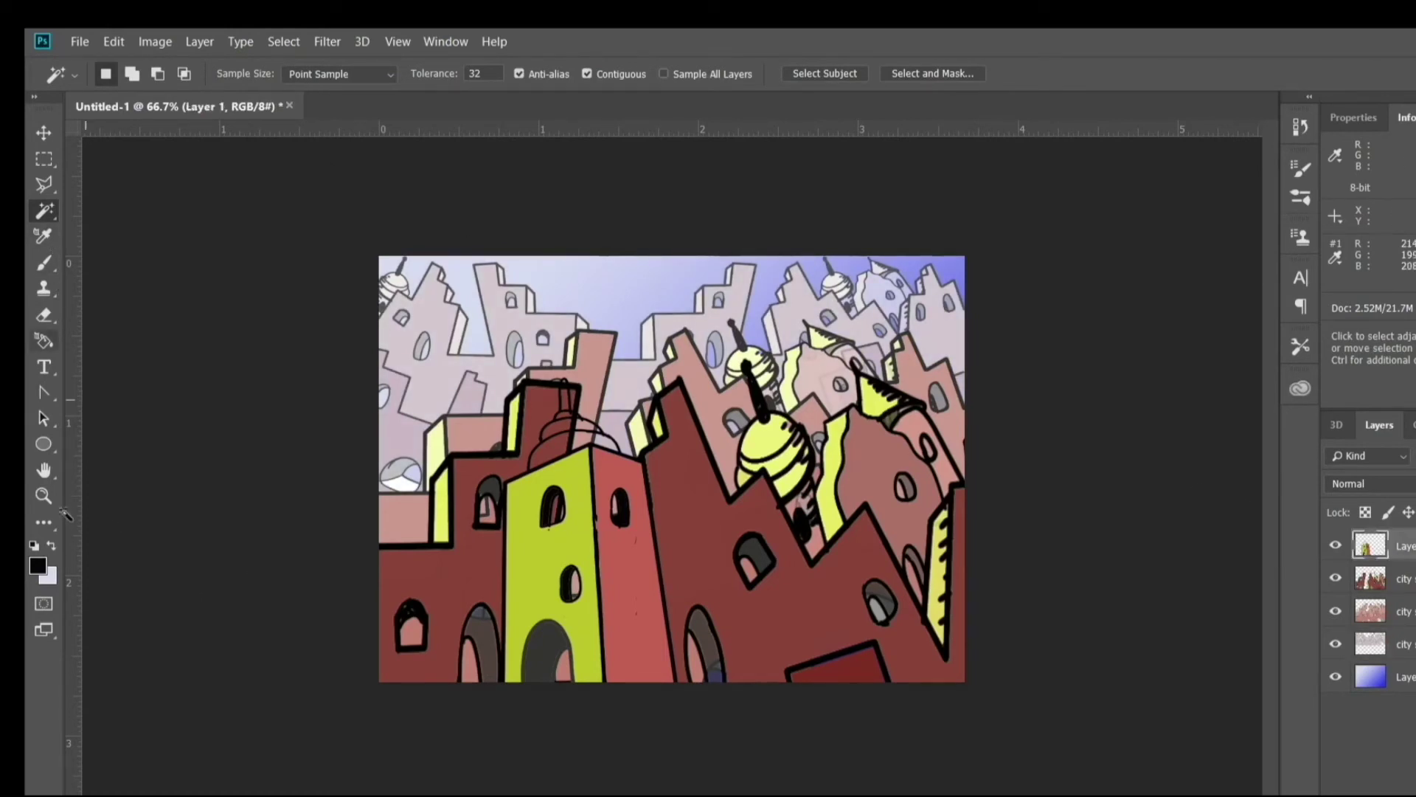
pyautogui.click(1405, 611)
pyautogui.press('i')
pyautogui.click(38, 566)
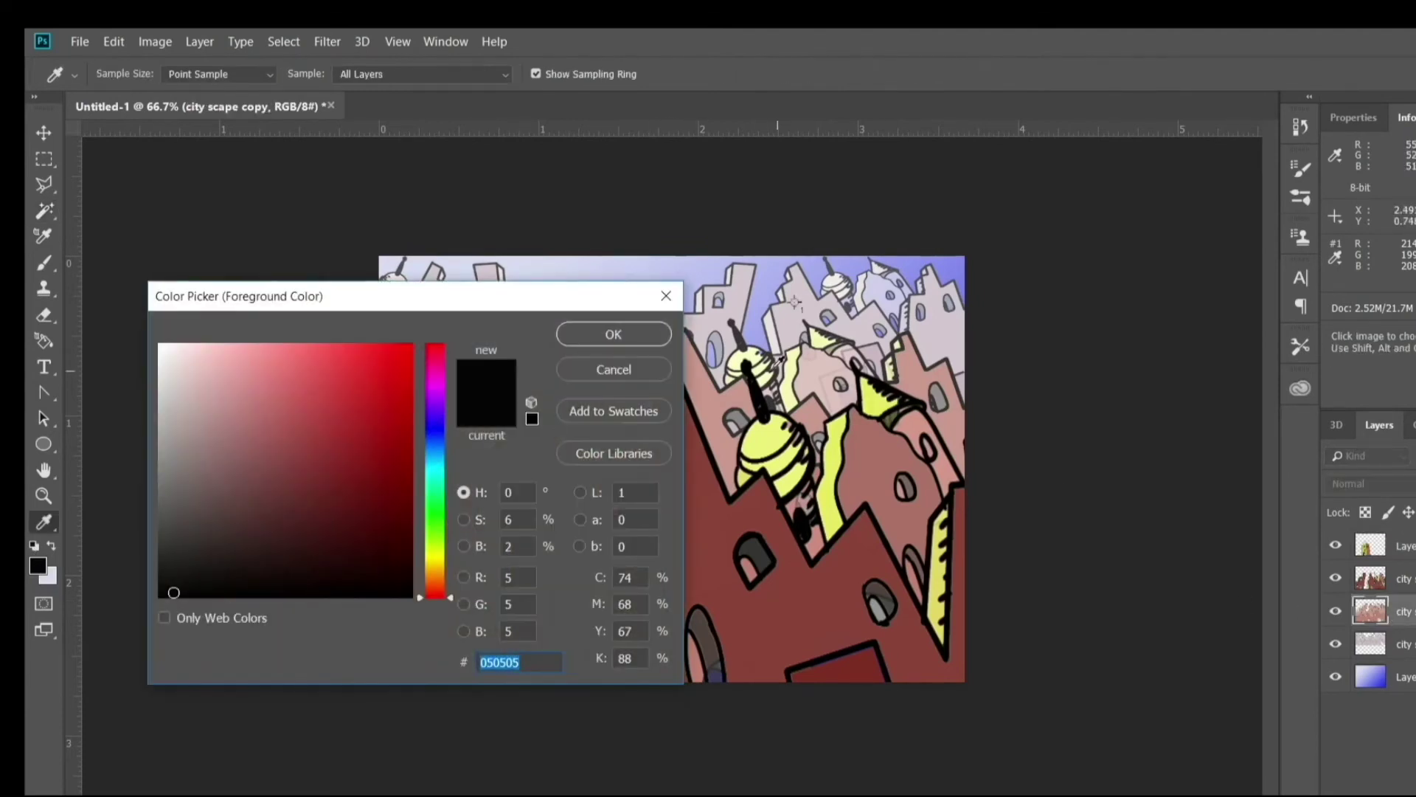
pyautogui.click(658, 379)
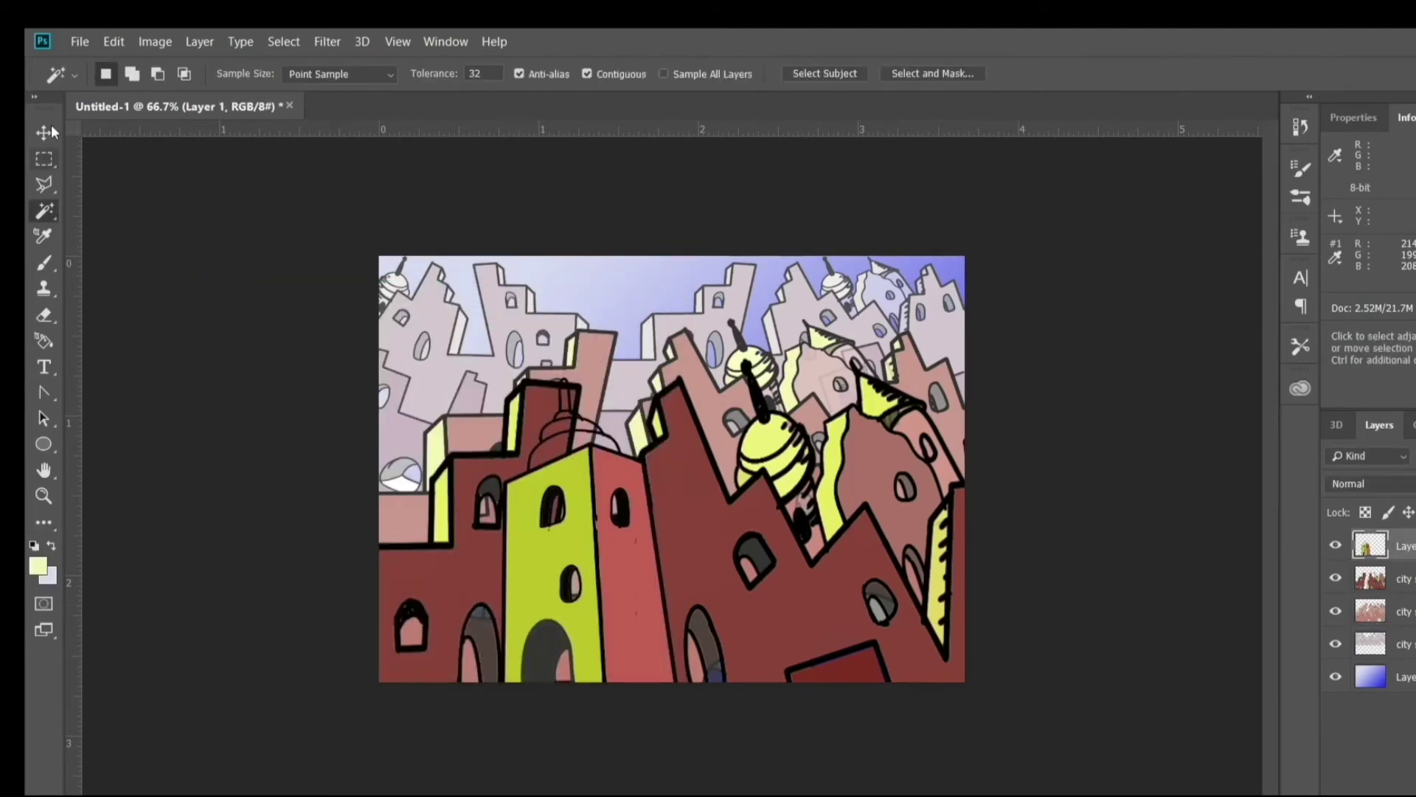
pyautogui.keyDown('shift'); pyautogui.click(560, 423); pyautogui.keyUp('shift')
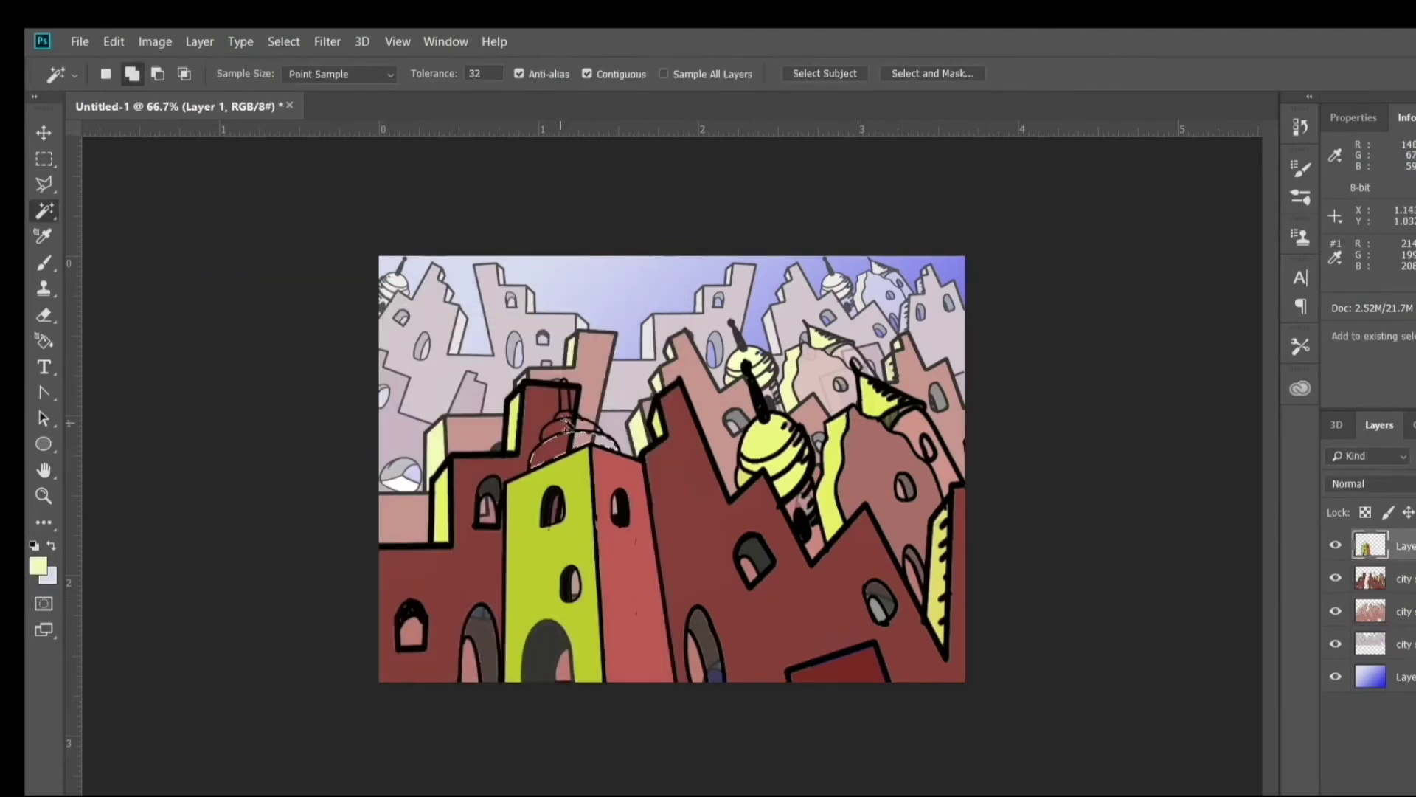
pyautogui.click(114, 43)
pyautogui.click(147, 363)
pyautogui.click(908, 236)
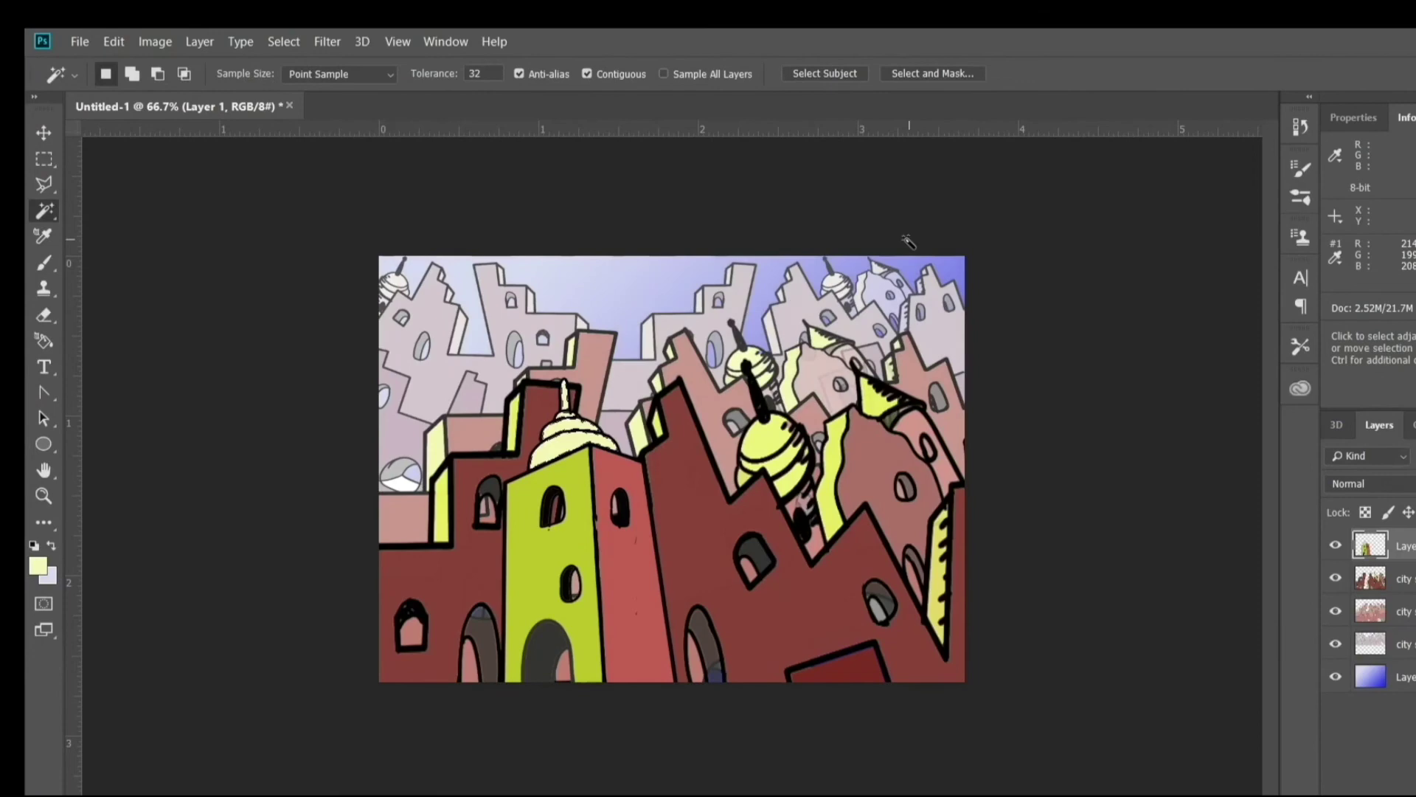
# Step: Choose an orange foreground color, refill the tower's selected dome with it, and clear the selection
pyautogui.press('i')
pyautogui.click(38, 565)
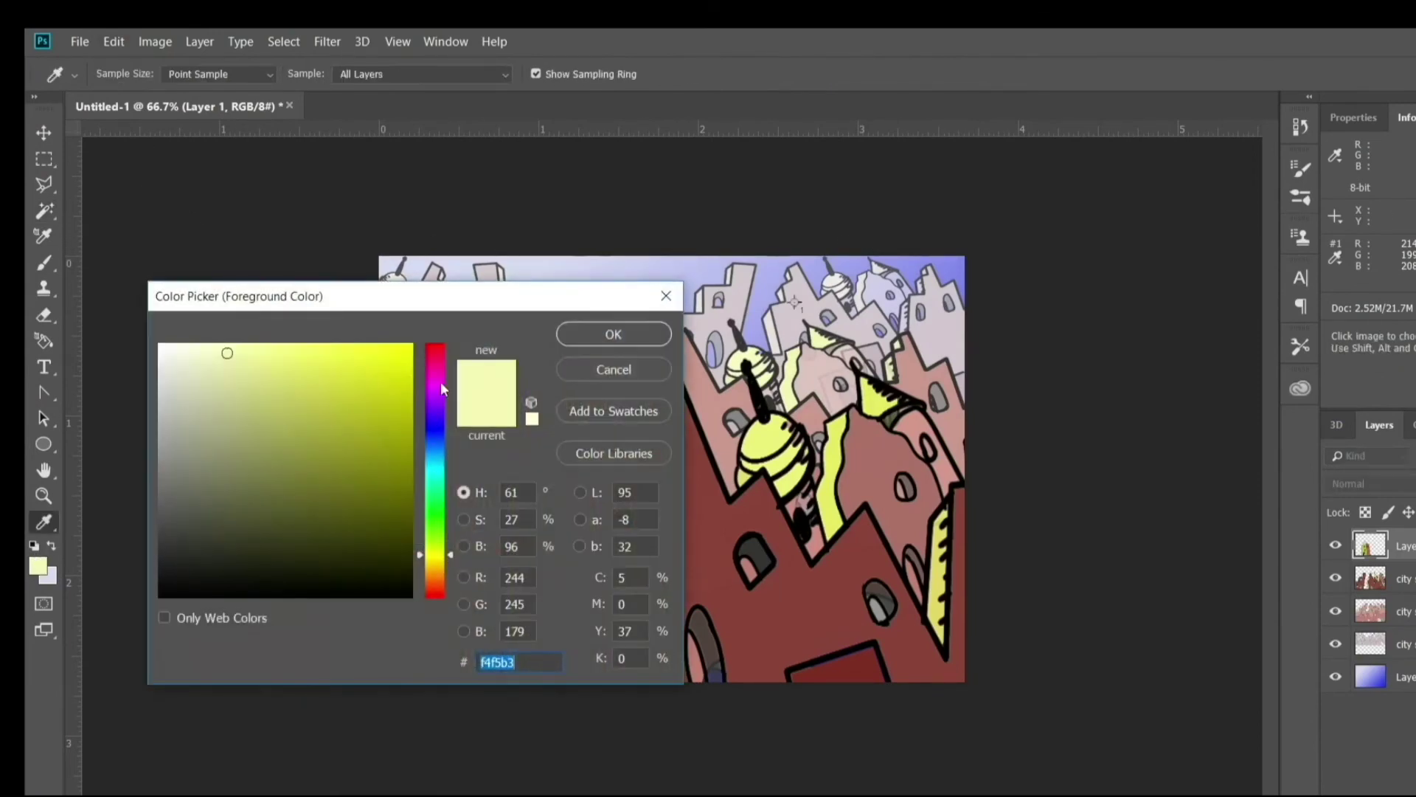
pyautogui.click(423, 568)
pyautogui.press('Return')
pyautogui.press('w')
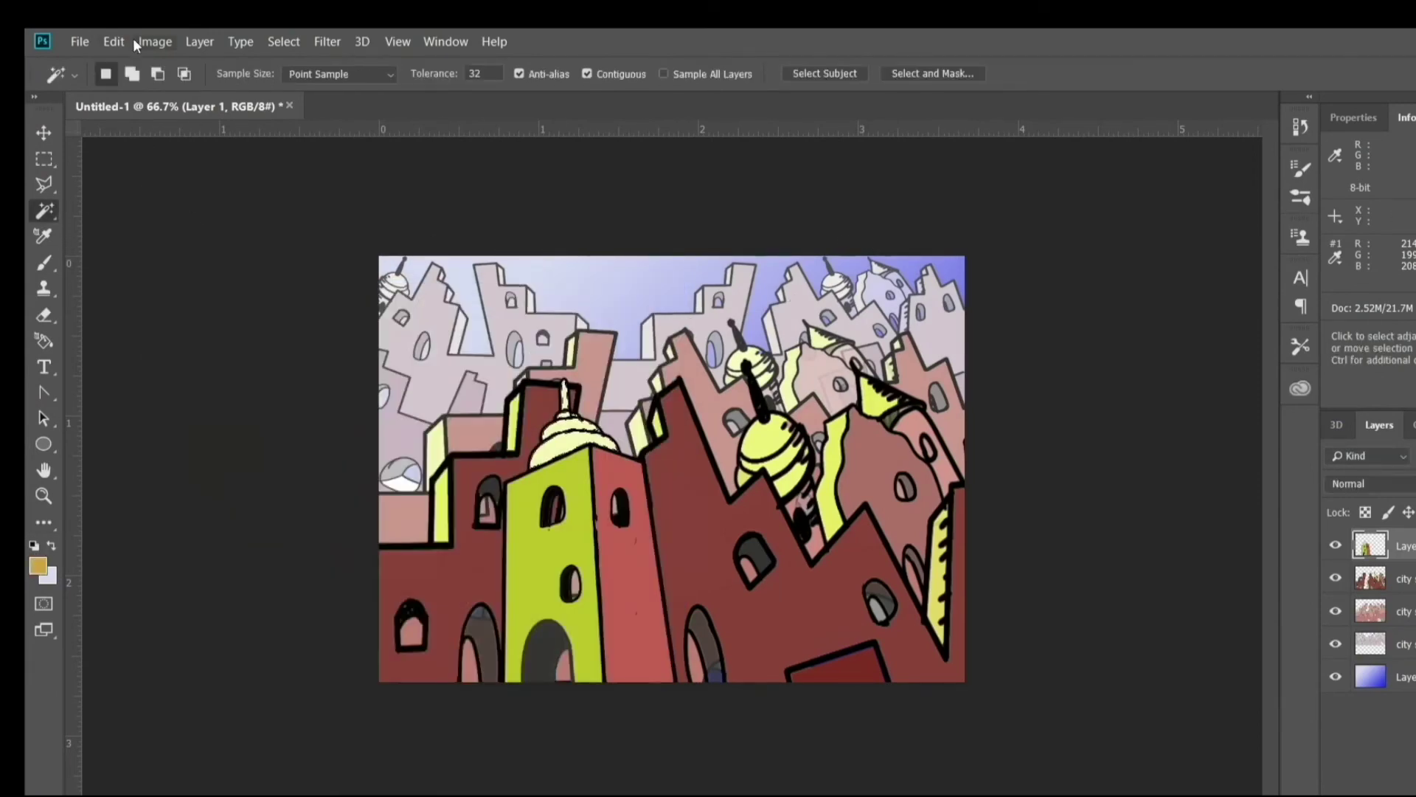
pyautogui.click(121, 41)
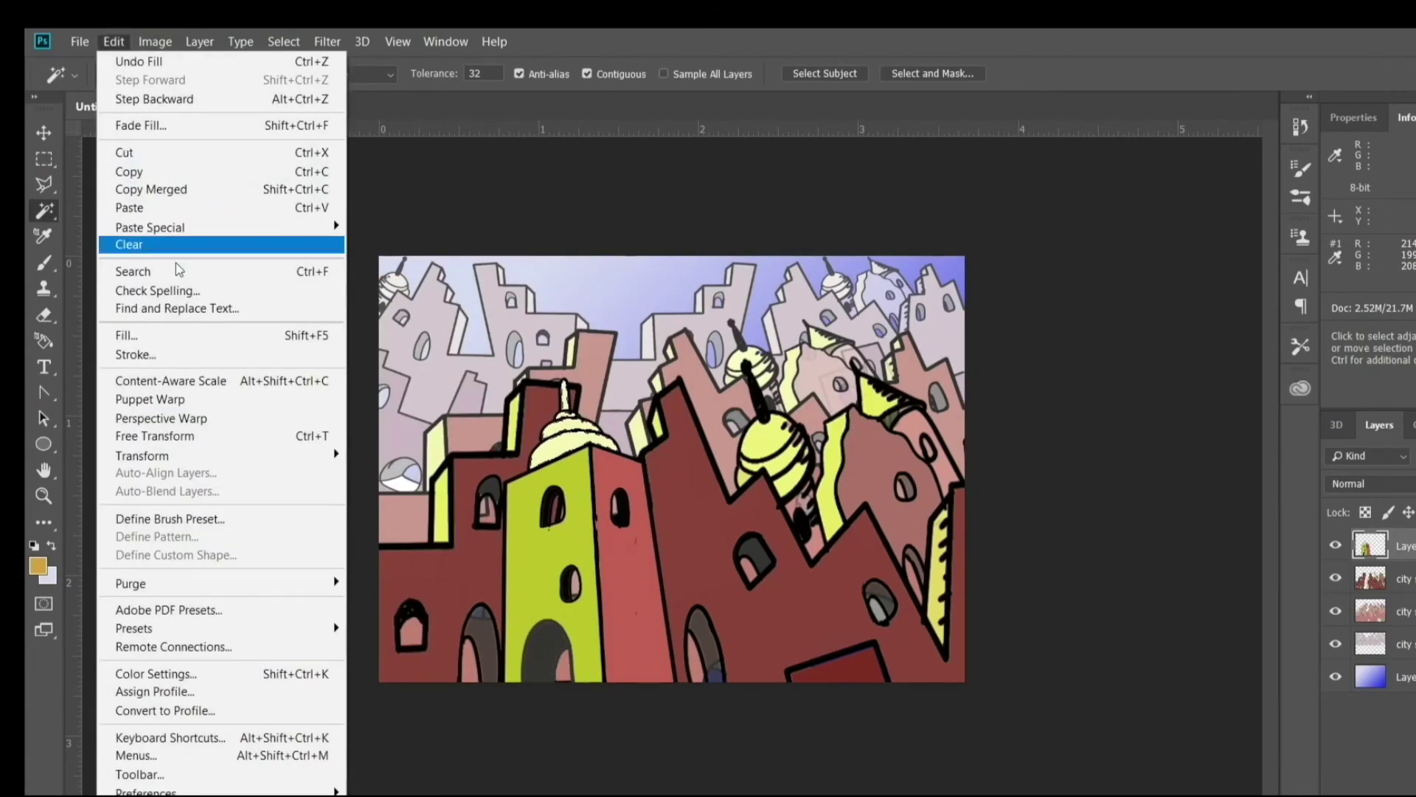
pyautogui.click(147, 325)
pyautogui.click(915, 237)
pyautogui.click(283, 41)
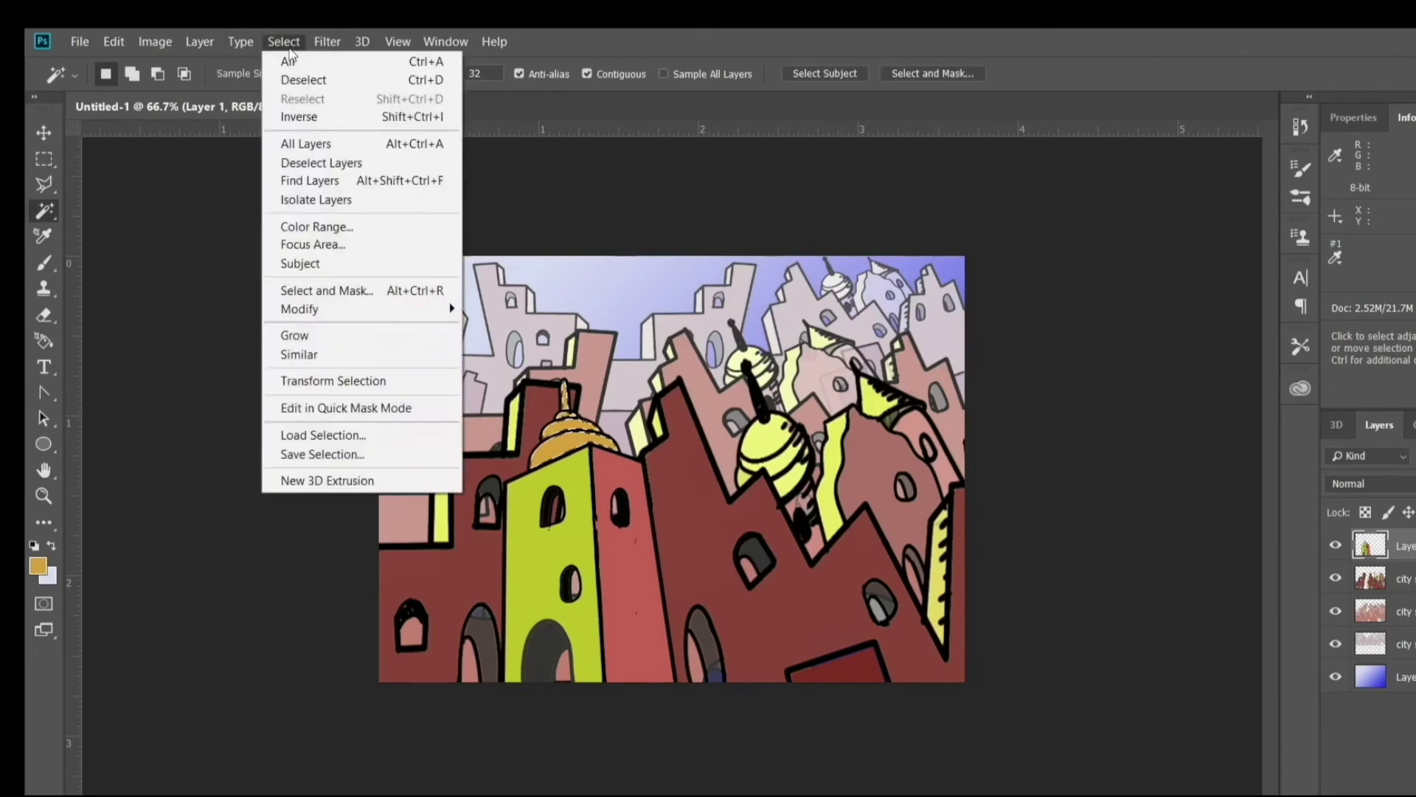
pyautogui.click(295, 79)
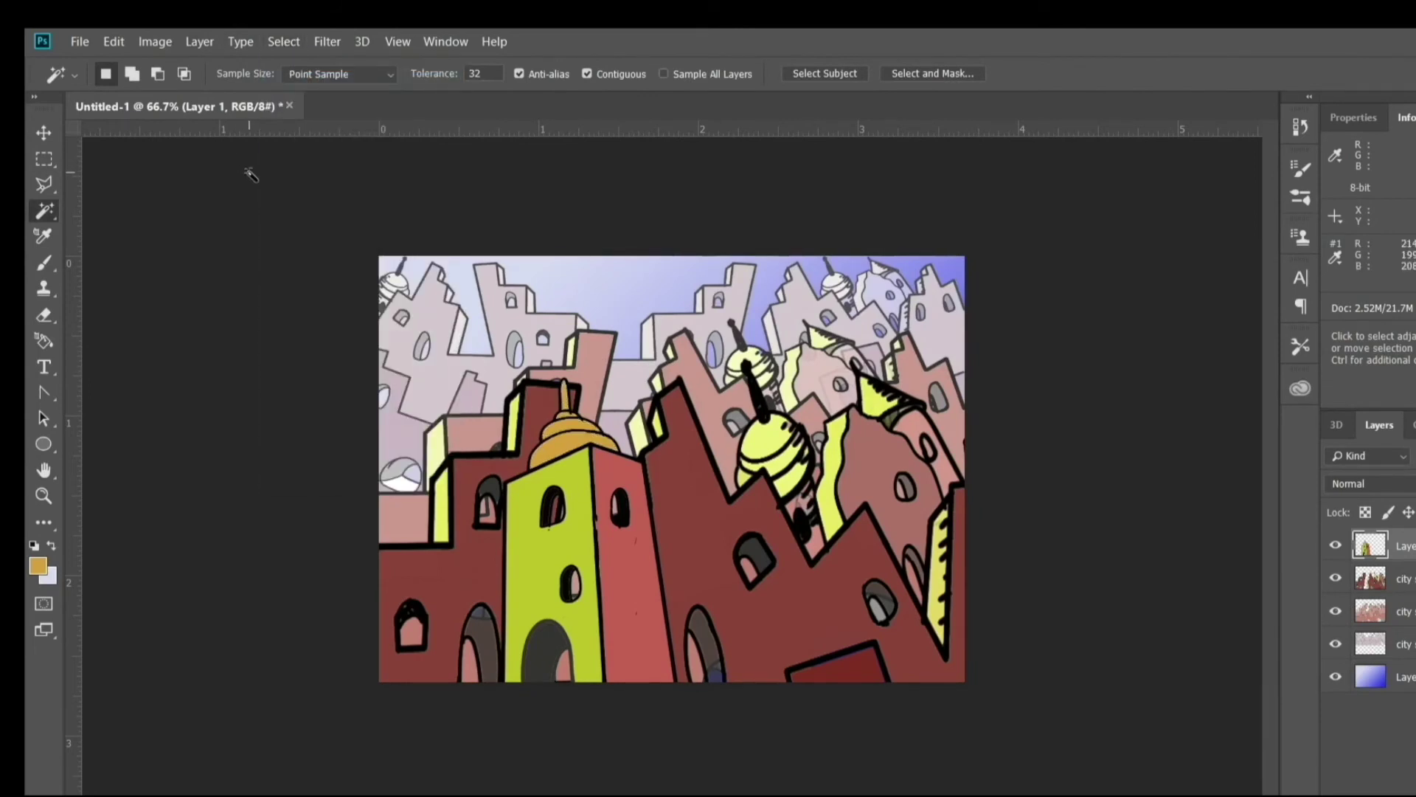
# Step: Tint the tower's left face by filling it with the orange foreground color at reduced opacity, and clear the selection
pyautogui.click(560, 605)
pyautogui.click(114, 41)
pyautogui.click(133, 331)
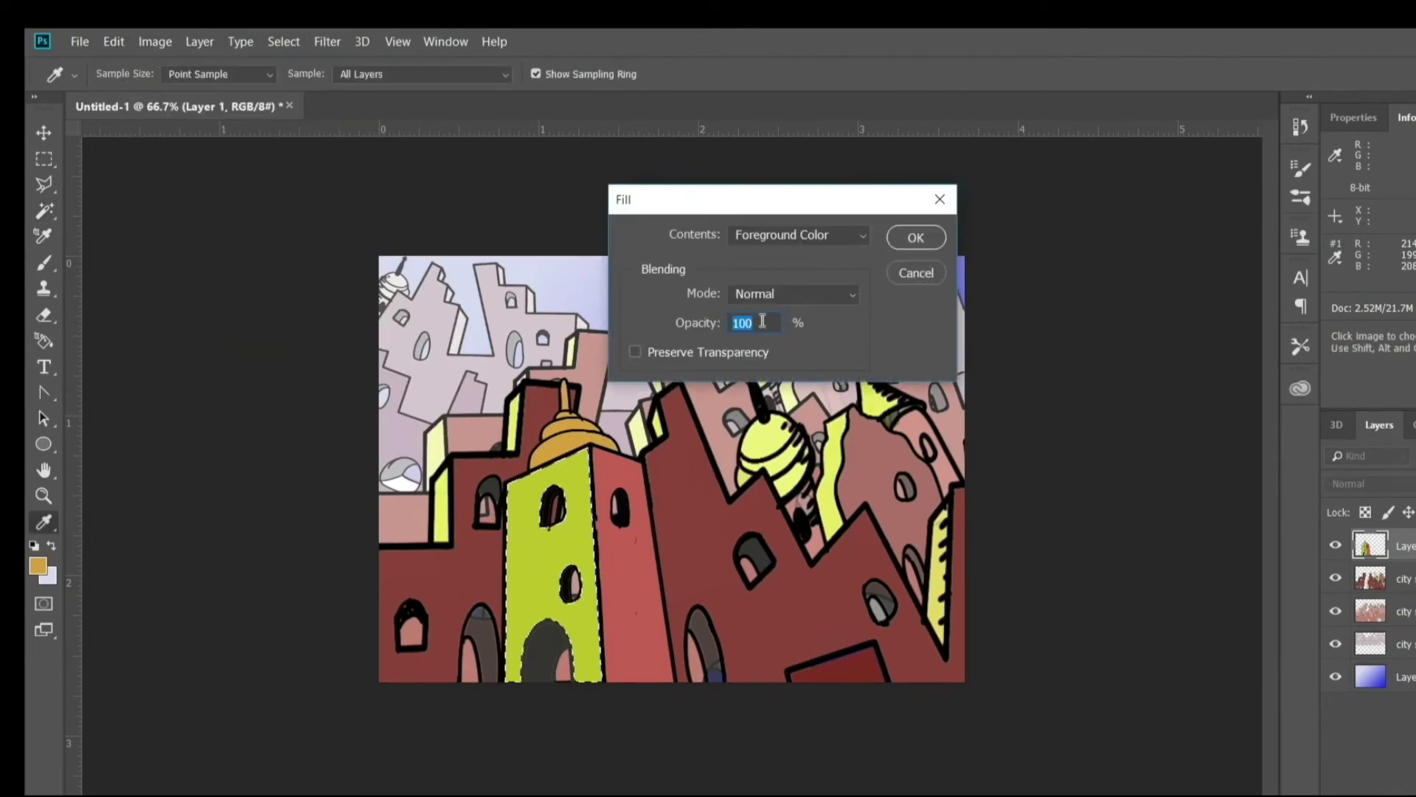
pyautogui.click(901, 241)
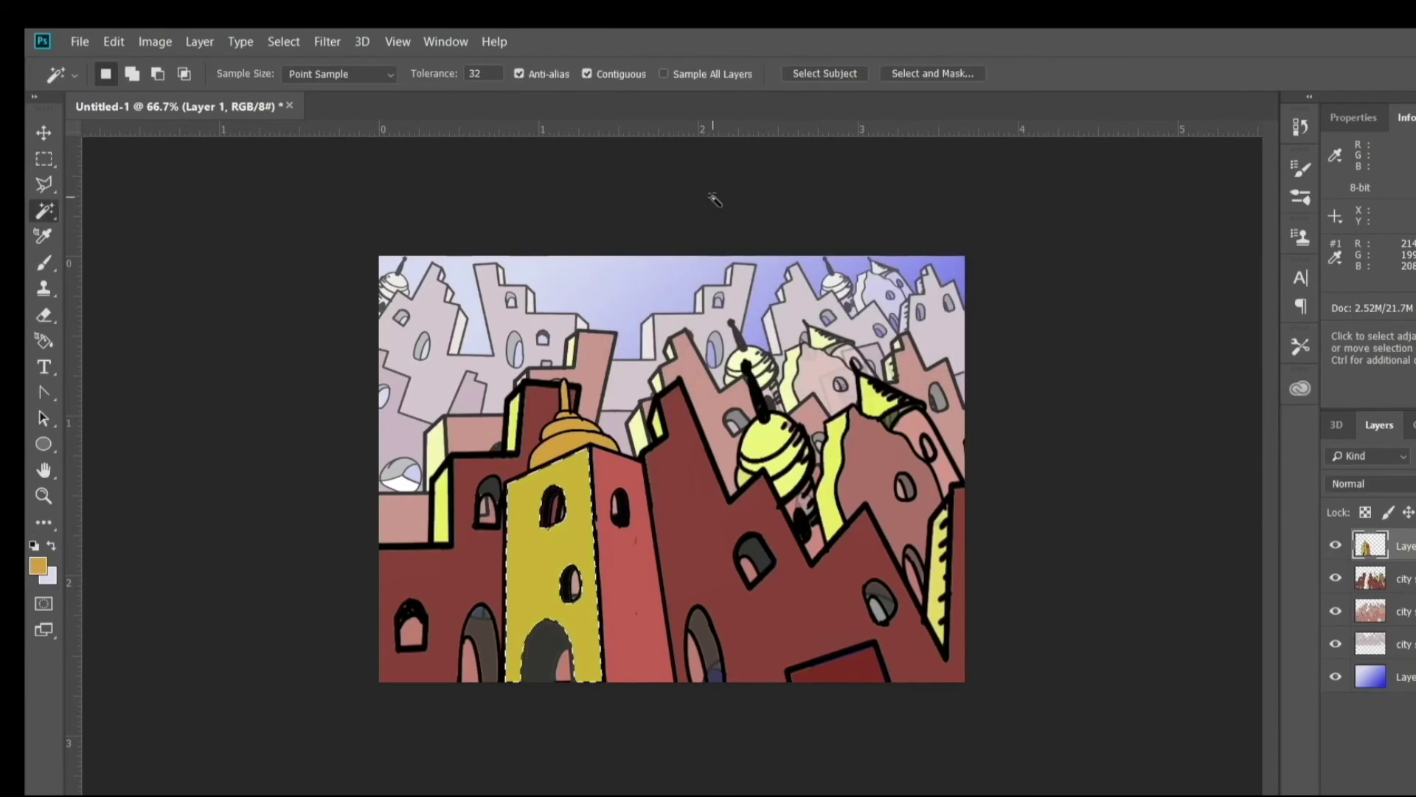
pyautogui.hotkey('ctrl', 'd')
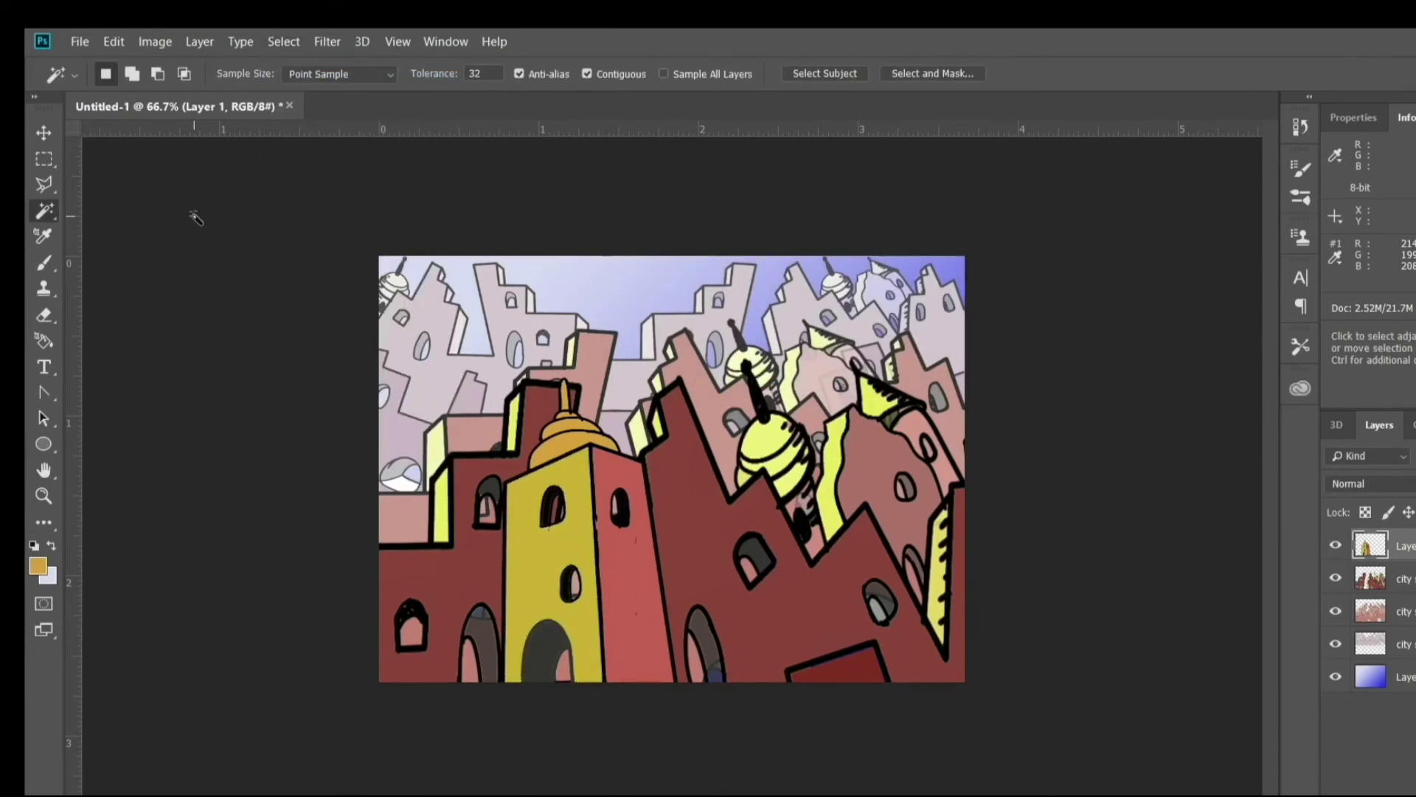
# Step: Select all of Layer 1 and reduce the tower's vibrance to -32
pyautogui.click(283, 42)
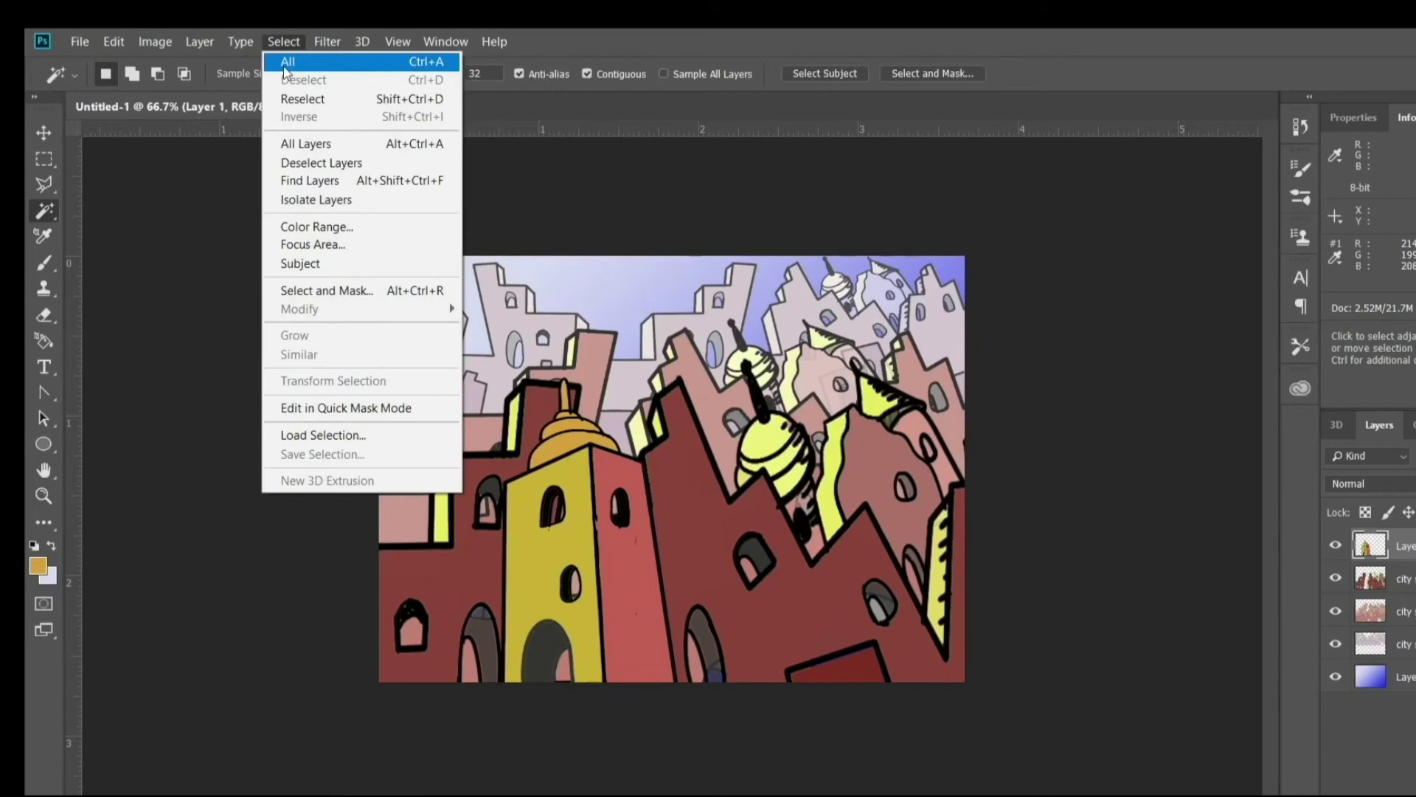
pyautogui.click(316, 57)
pyautogui.click(155, 41)
pyautogui.moveTo(237, 89)
pyautogui.click(475, 139)
pyautogui.moveTo(740, 302); pyautogui.dragTo(708, 303)
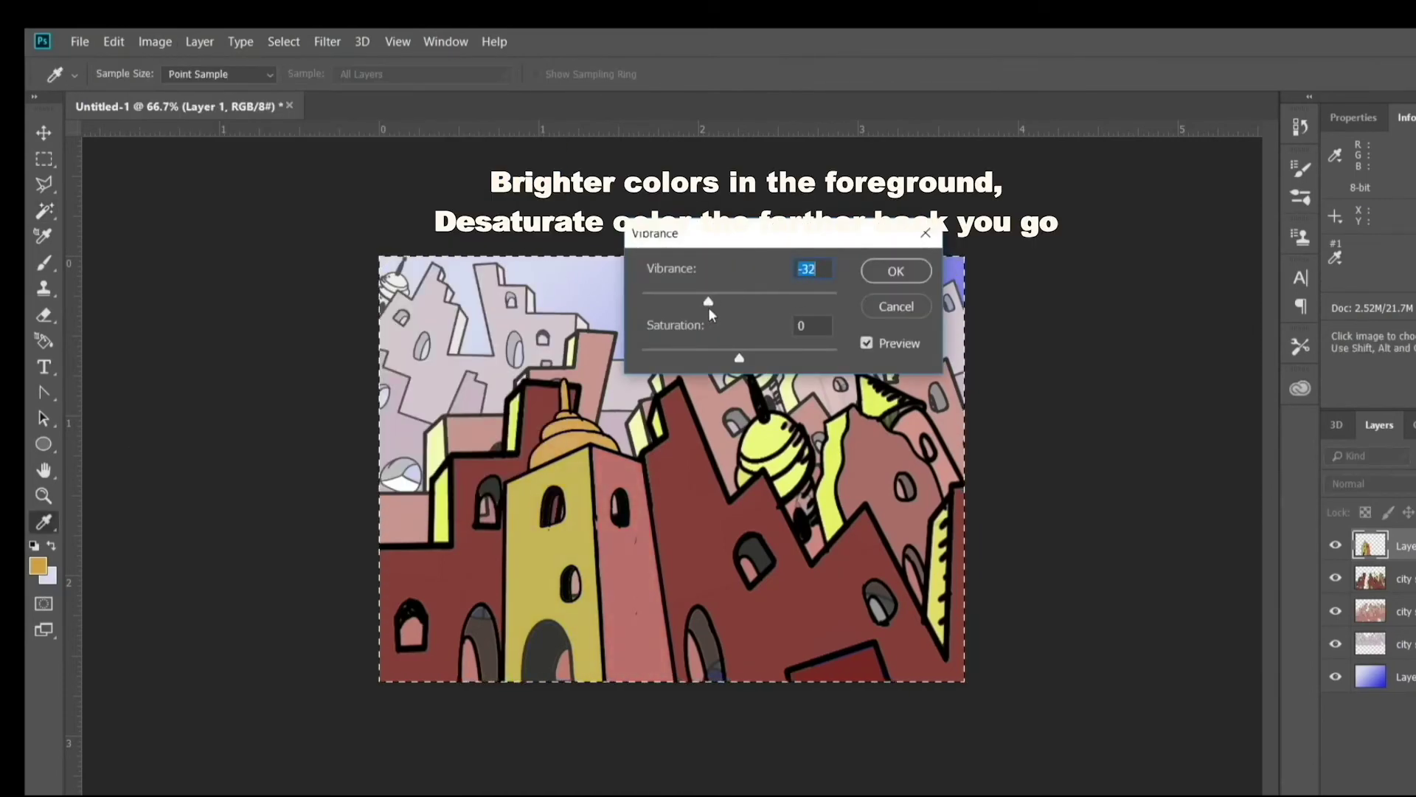
pyautogui.click(896, 270)
# Step: Make the darkest red city scape copy 2 layer active and select its whole canvas
pyautogui.click(1402, 579)
pyautogui.click(273, 45)
pyautogui.click(288, 42)
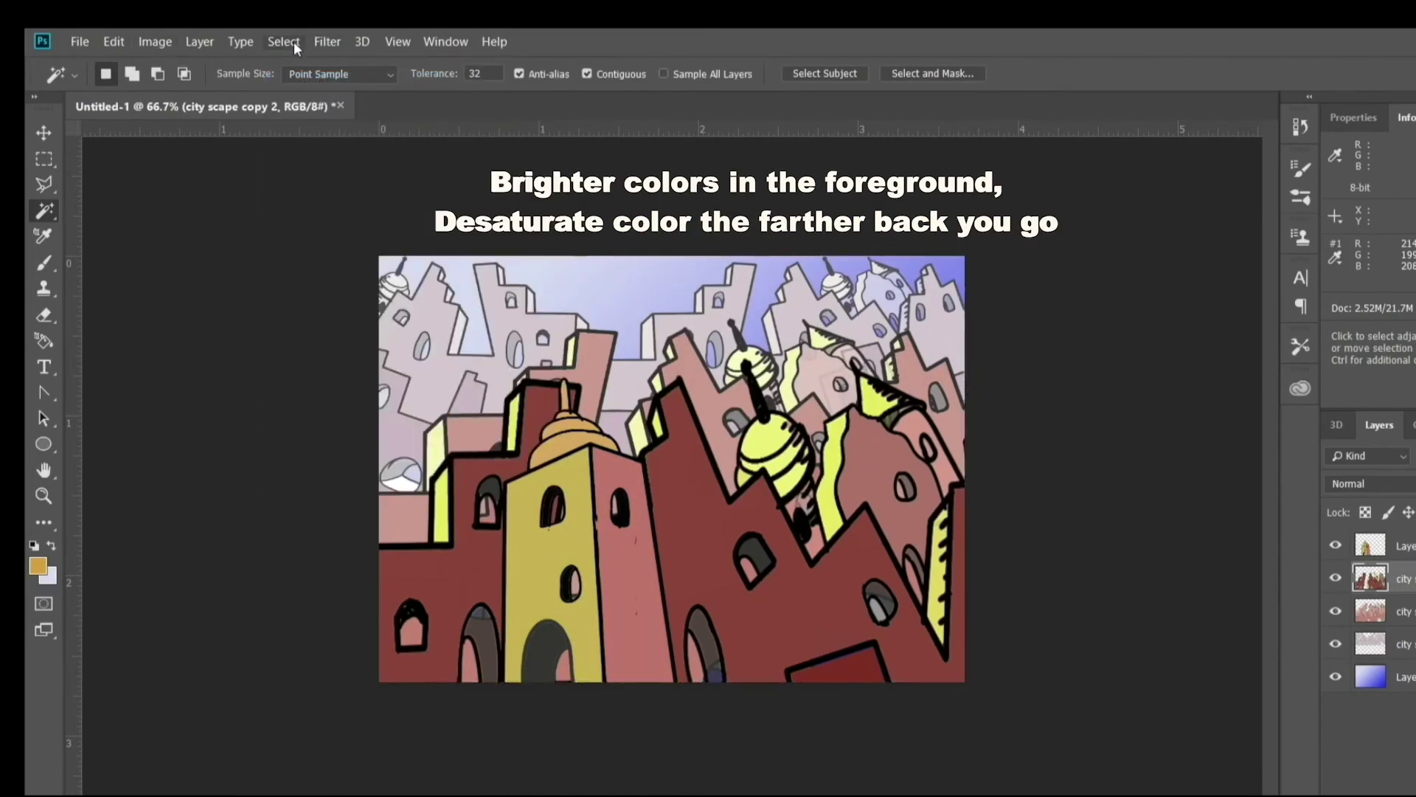
pyautogui.click(294, 41)
pyautogui.click(291, 42)
# Step: Try a Vibrance adjustment of +13 vibrance and +20 saturation on the city scape copy 2 layer, and undo it
pyautogui.click(149, 43)
pyautogui.moveTo(222, 87)
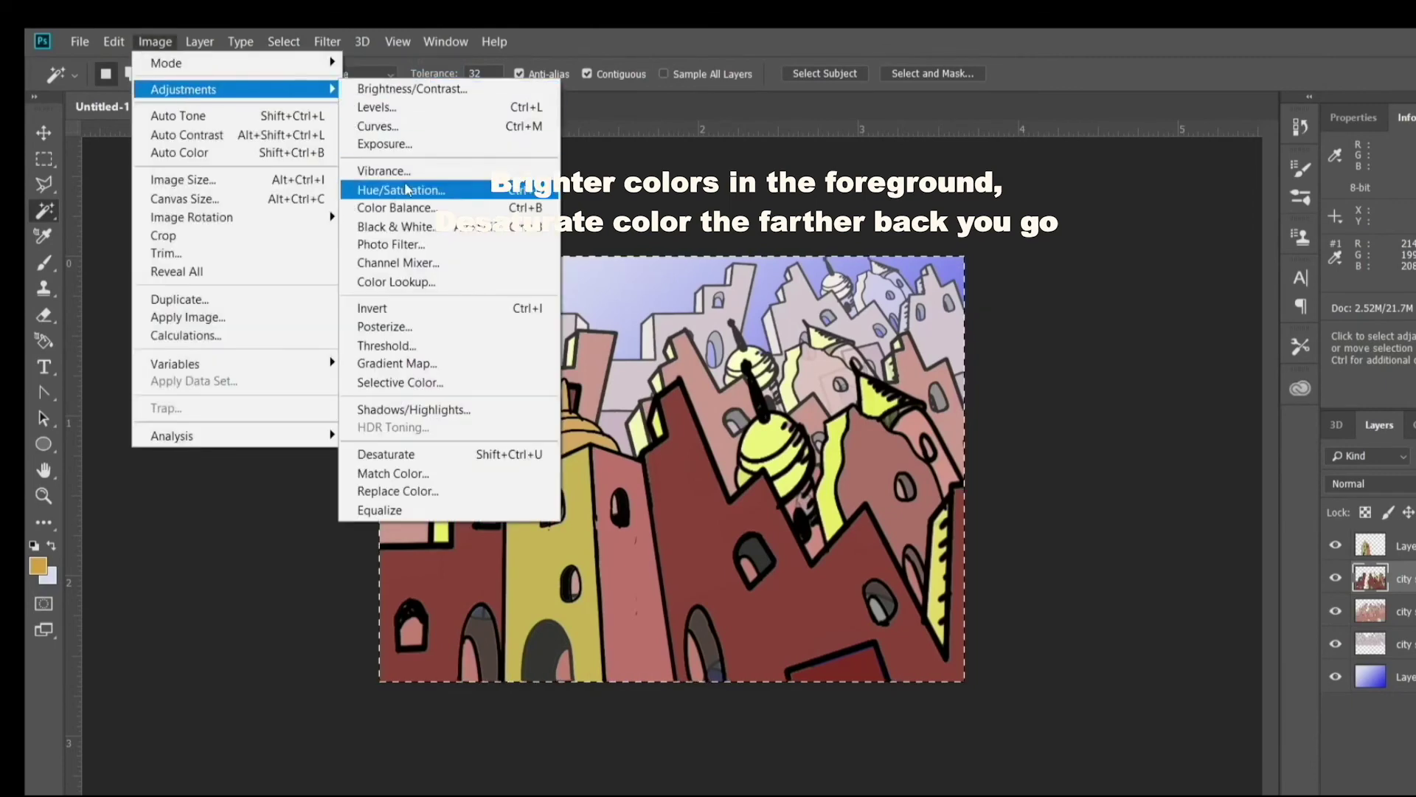
pyautogui.click(474, 167)
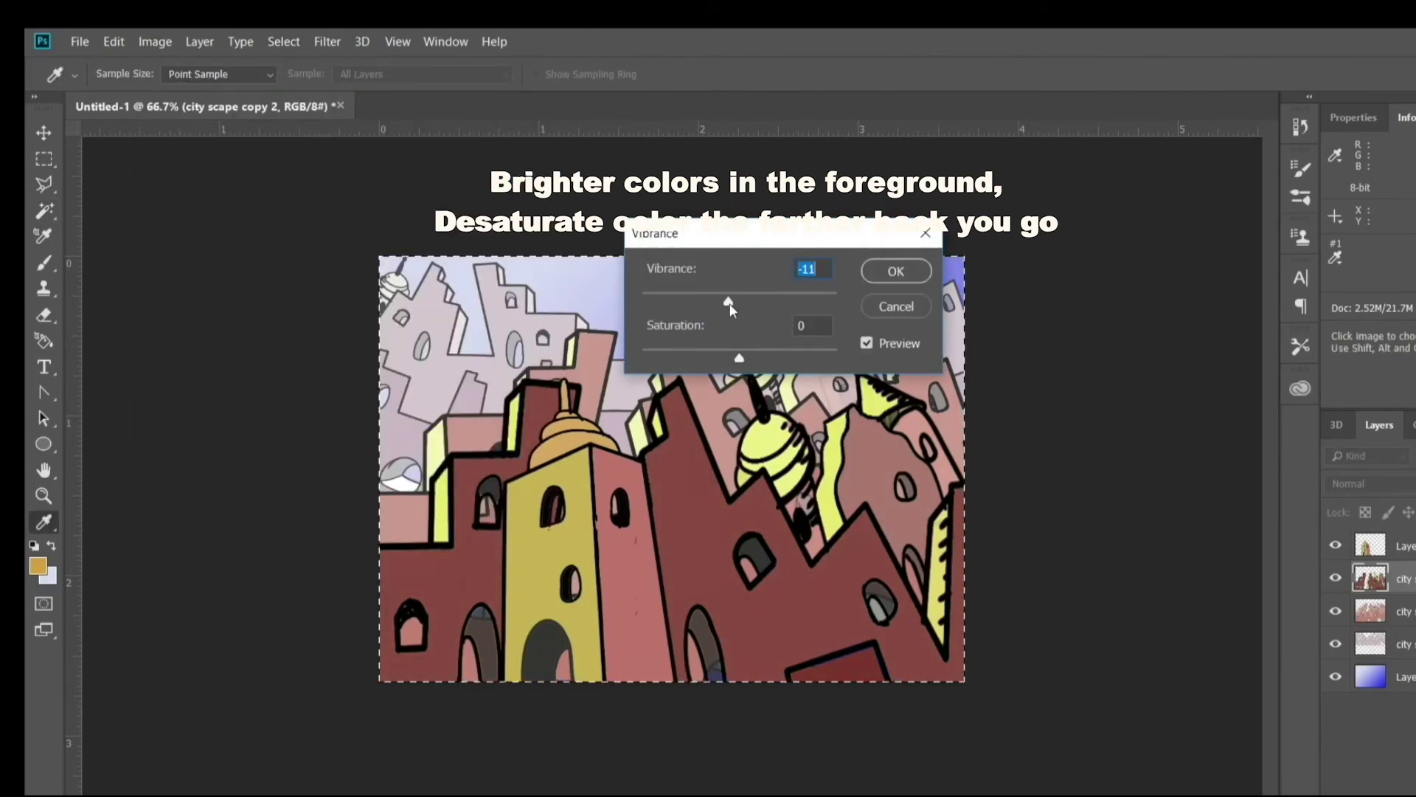
pyautogui.moveTo(728, 303); pyautogui.dragTo(720, 303)
pyautogui.moveTo(739, 354)
pyautogui.mouseDown()
pyautogui.moveTo(723, 353)
pyautogui.moveTo(756, 354)
pyautogui.mouseUp()
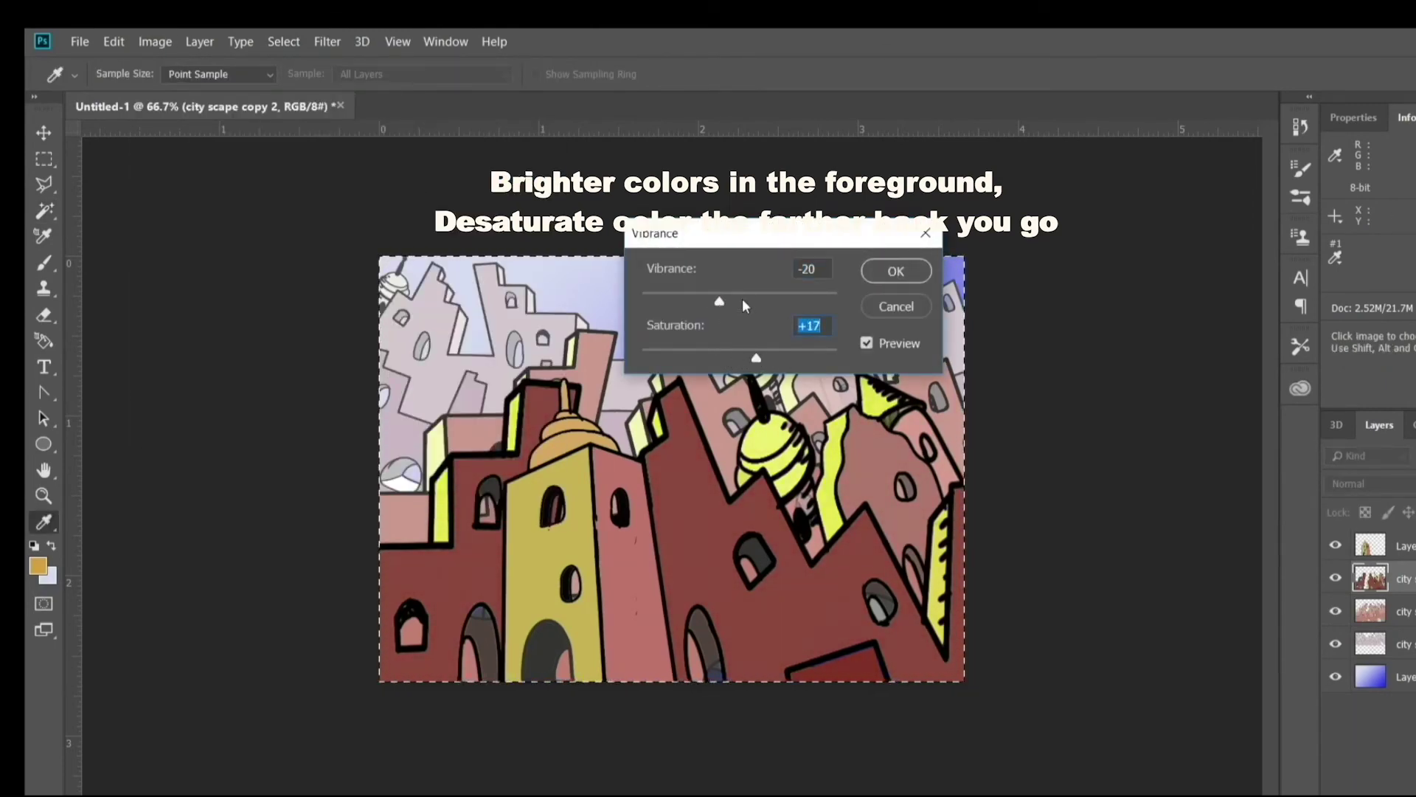
pyautogui.moveTo(744, 303); pyautogui.dragTo(752, 301)
pyautogui.moveTo(759, 355); pyautogui.dragTo(760, 366)
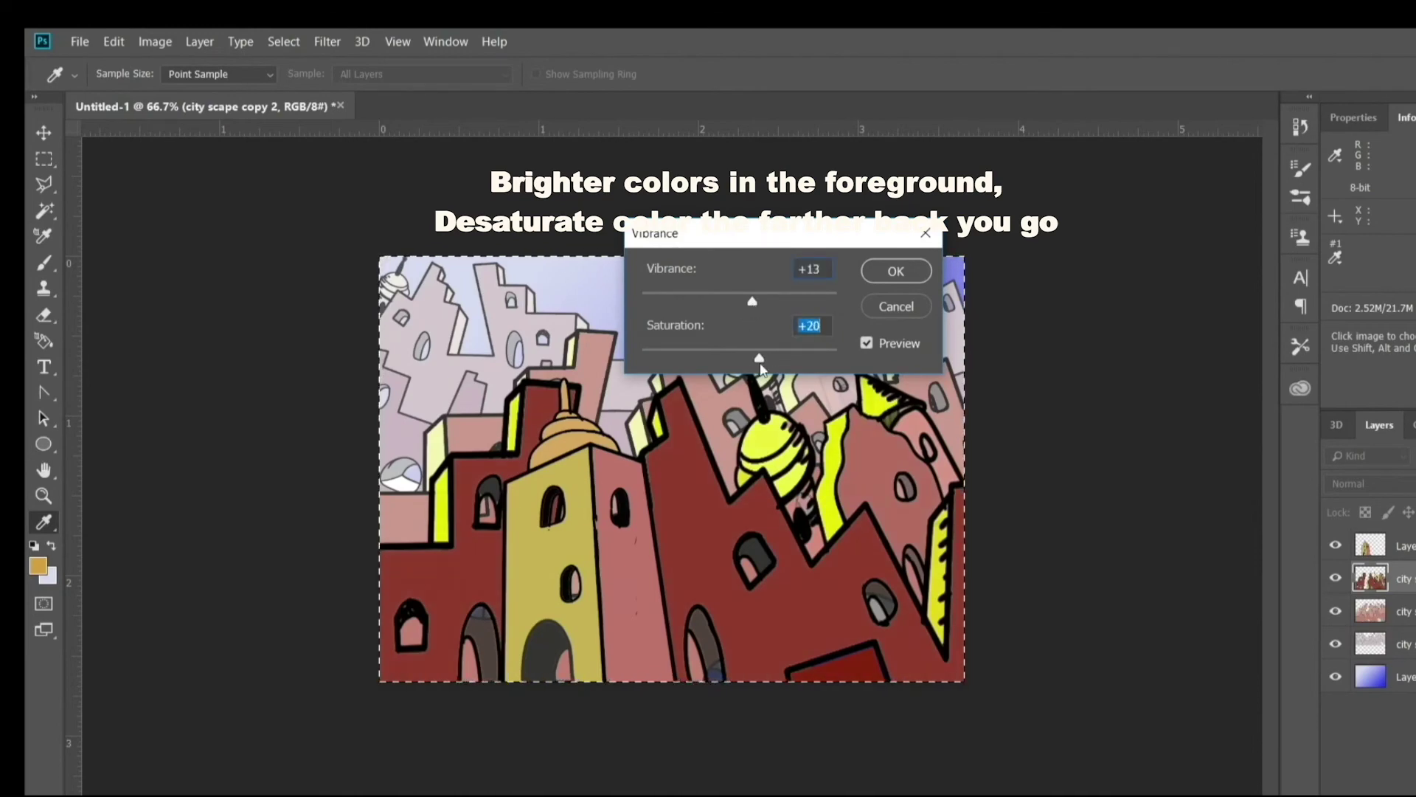
pyautogui.press('Return')
pyautogui.press('w')
pyautogui.click(114, 42)
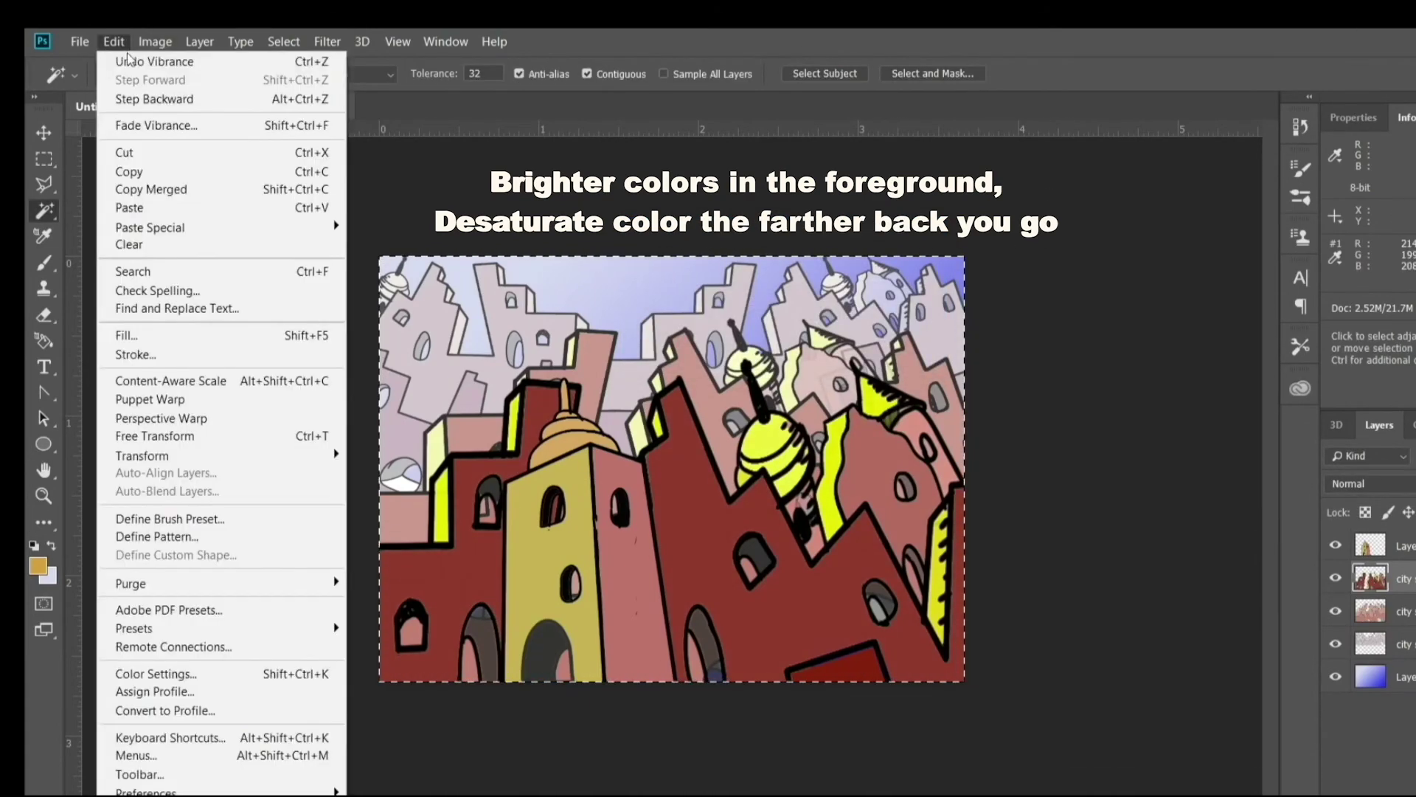
pyautogui.click(132, 60)
# Step: Darken the red buildings on the city scape copy 2 layer with a Curves adjustment
pyautogui.click(151, 41)
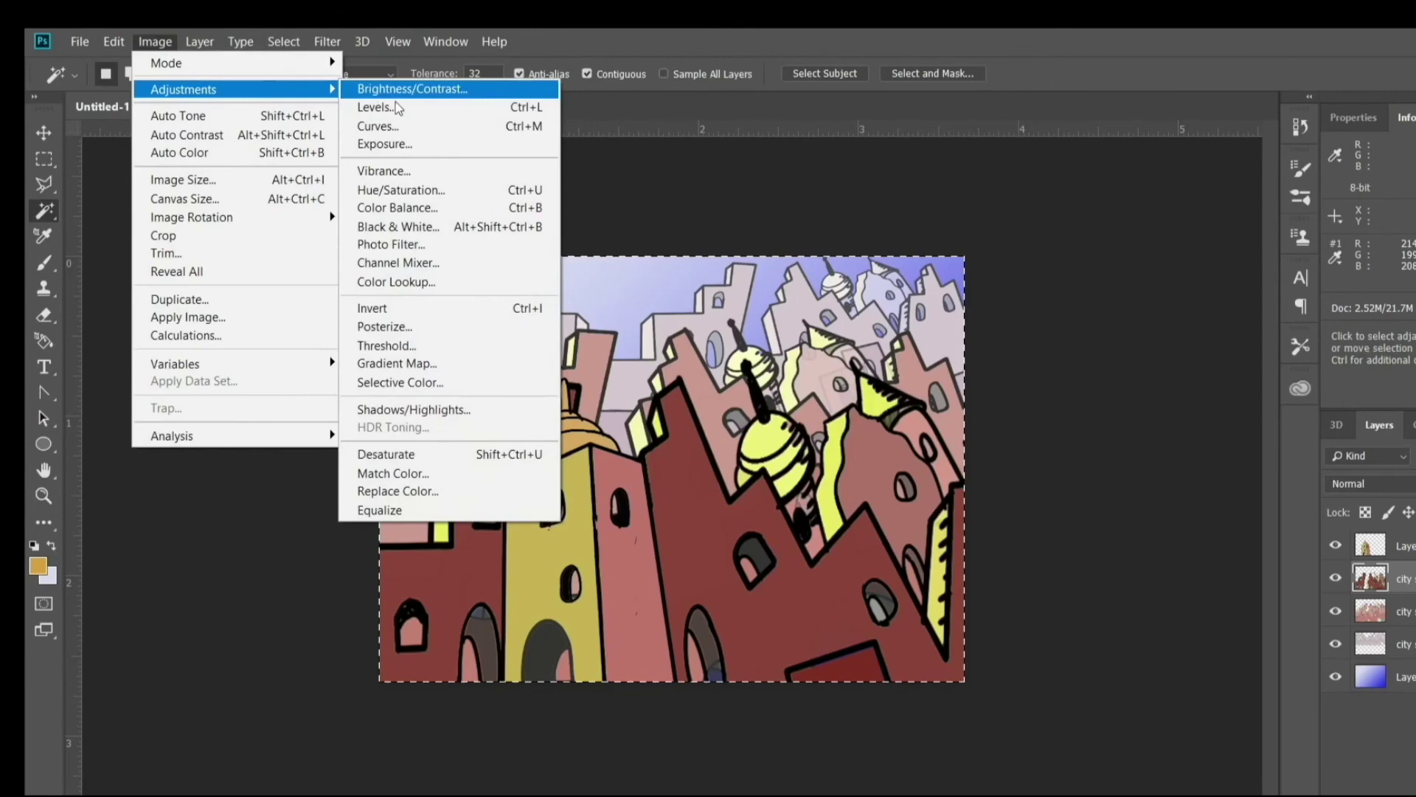
pyautogui.click(384, 119)
pyautogui.moveTo(1127, 322); pyautogui.dragTo(1127, 354)
pyautogui.press('Return')
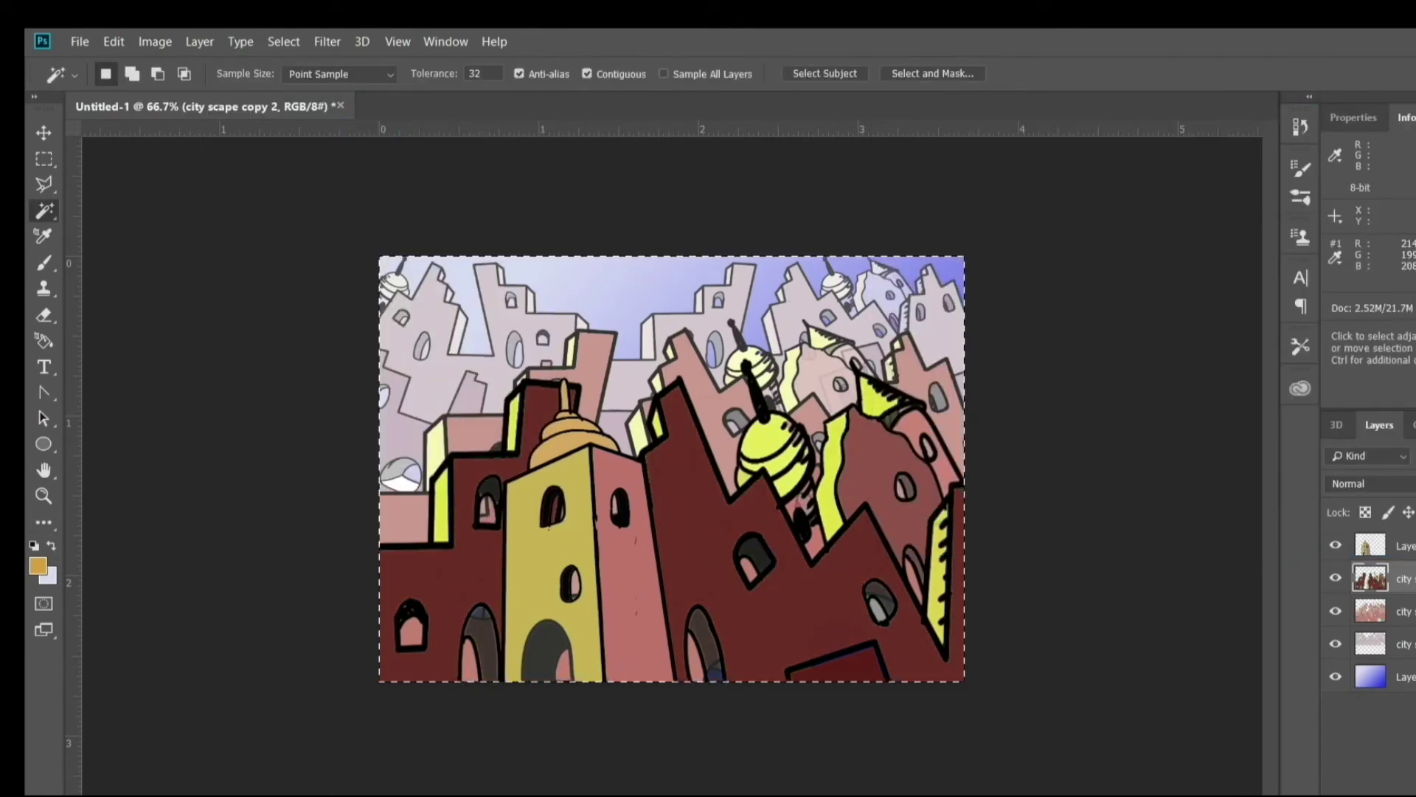
# Step: Duplicate the tower's Layer 1 and flip the copied tower horizontally
pyautogui.click(1405, 546)
pyautogui.click(195, 43)
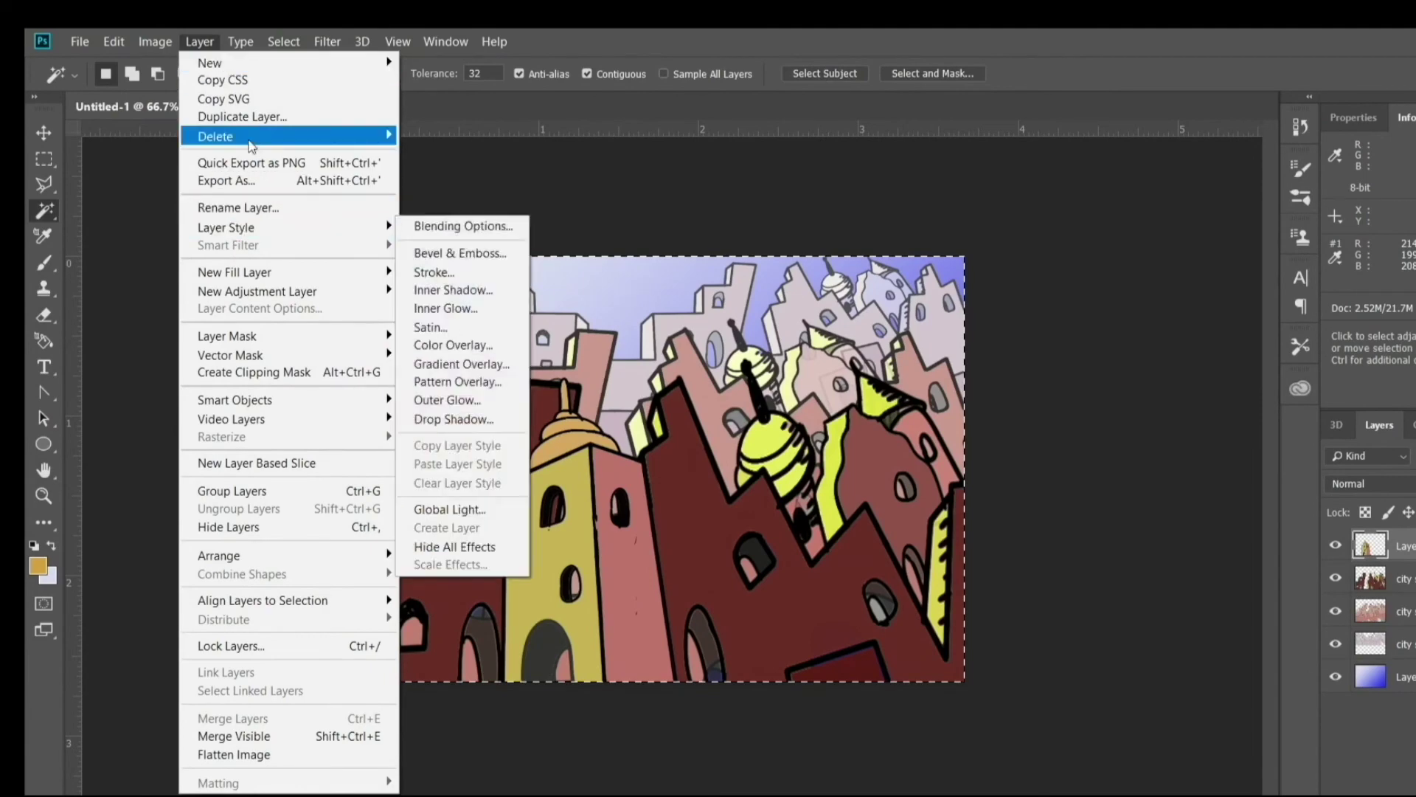
pyautogui.click(242, 116)
pyautogui.click(959, 252)
pyautogui.click(114, 42)
pyautogui.moveTo(295, 455)
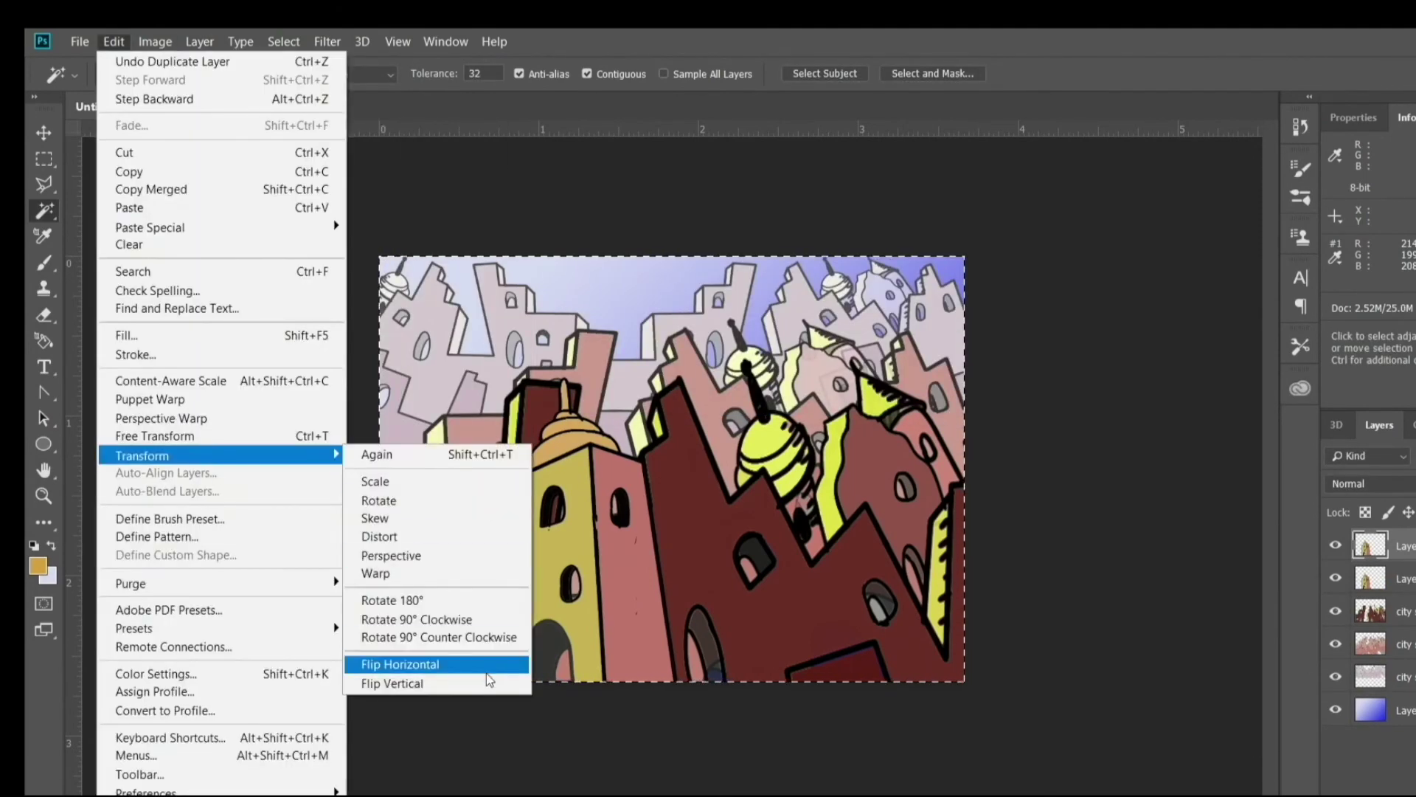
pyautogui.click(489, 664)
# Step: Scale the mirrored tower down to roughly half size, place it against the large tower's pink side, and apply the transform
pyautogui.click(114, 41)
pyautogui.click(375, 481)
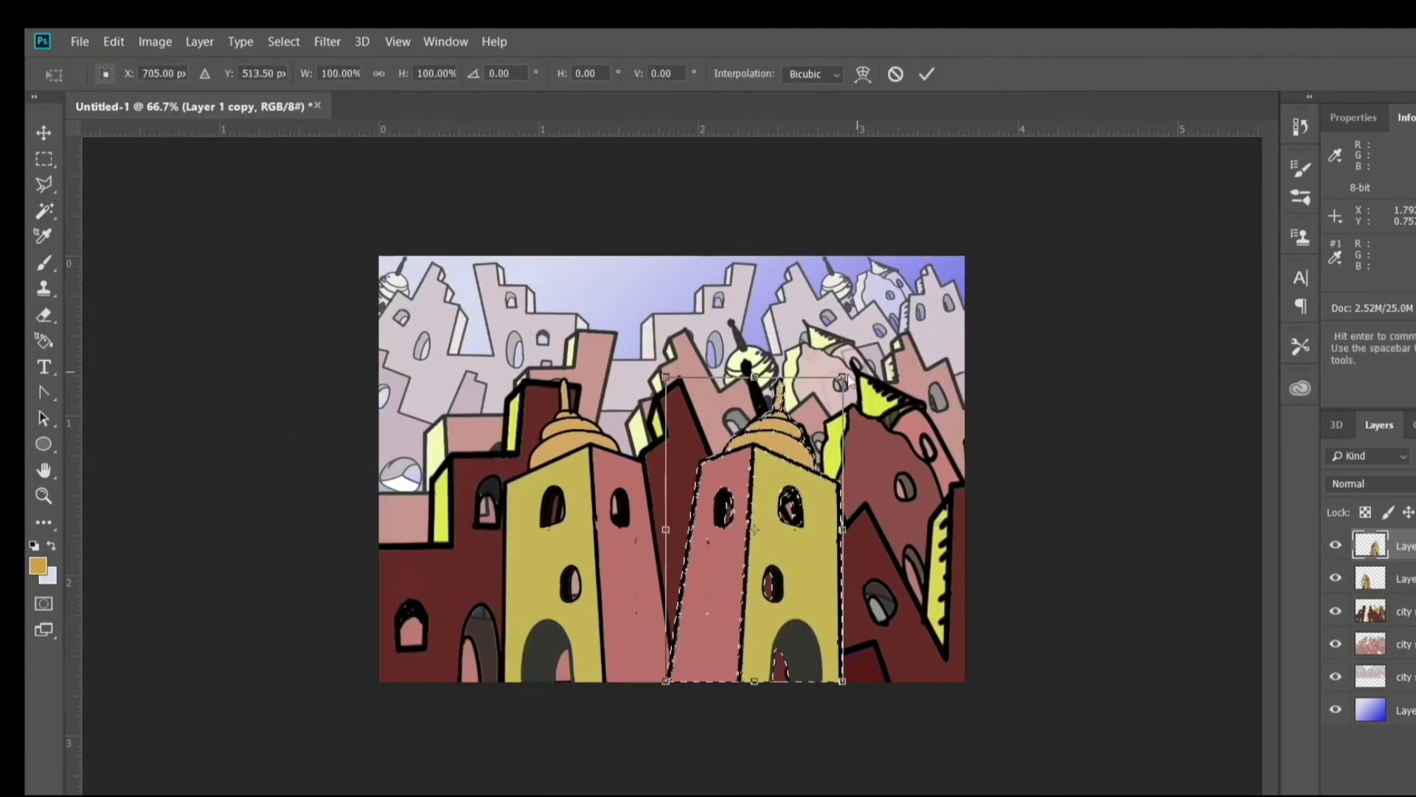
pyautogui.moveTo(846, 377); pyautogui.dragTo(793, 484)
pyautogui.moveTo(666, 484); pyautogui.dragTo(679, 505)
pyautogui.moveTo(755, 615); pyautogui.dragTo(716, 616)
pyautogui.click(43, 133)
pyautogui.click(746, 357)
# Step: Move the small tower's layer behind the large tower's Layer 1 and clear the selection
pyautogui.moveTo(1378, 546); pyautogui.dragTo(1378, 593)
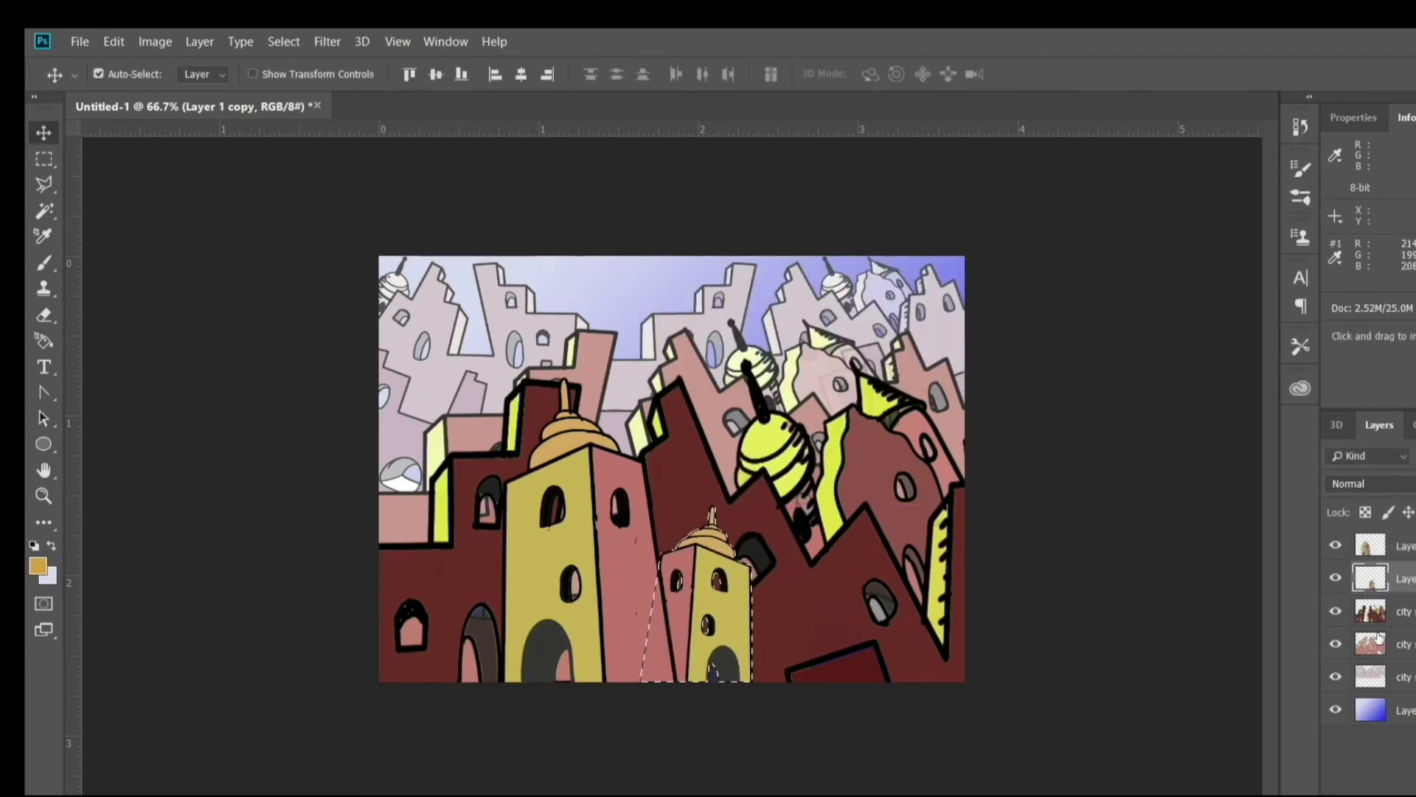
pyautogui.click(283, 41)
pyautogui.click(299, 79)
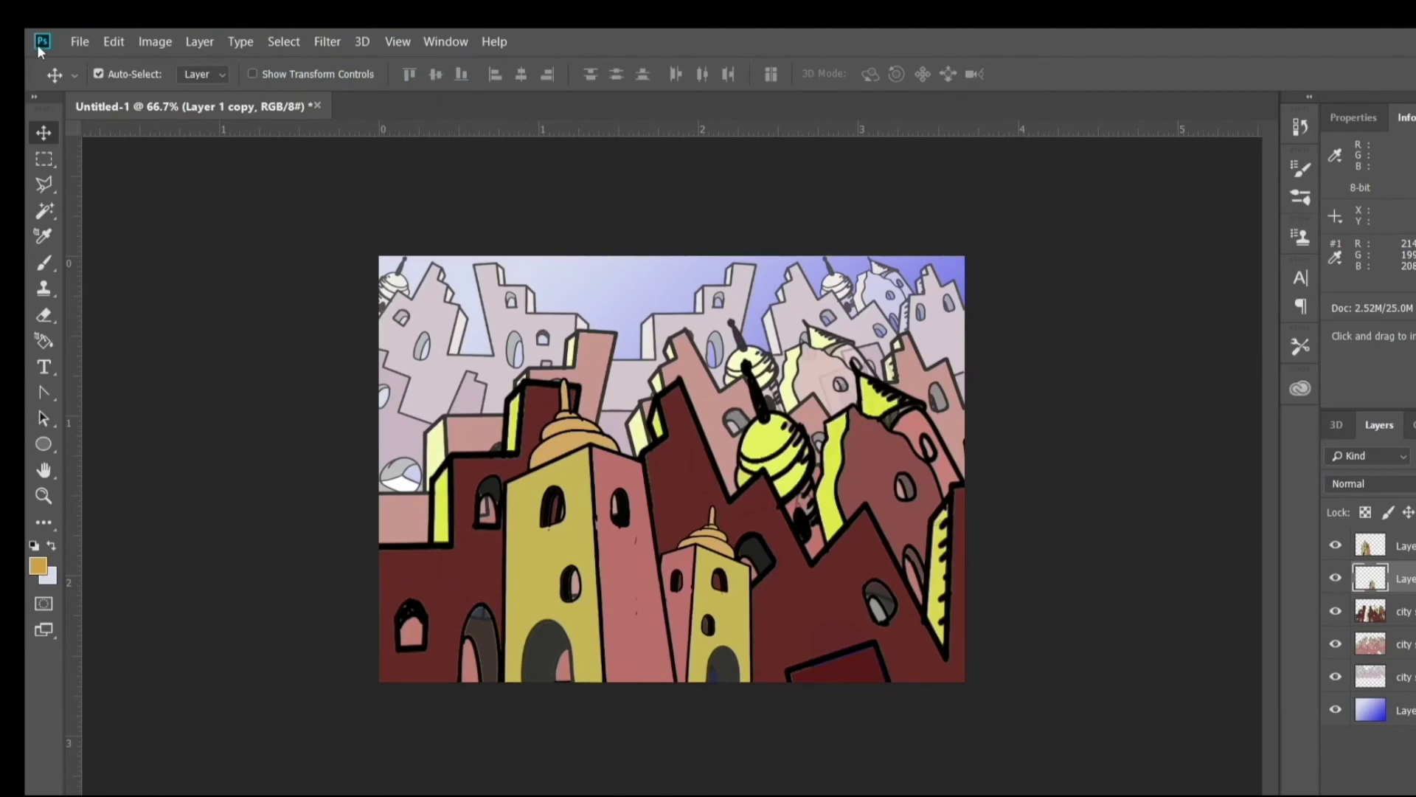
# Step: Duplicate the small tower's layer, flip the duplicate horizontally and move it to the large tower's yellow side
pyautogui.click(199, 42)
pyautogui.click(243, 116)
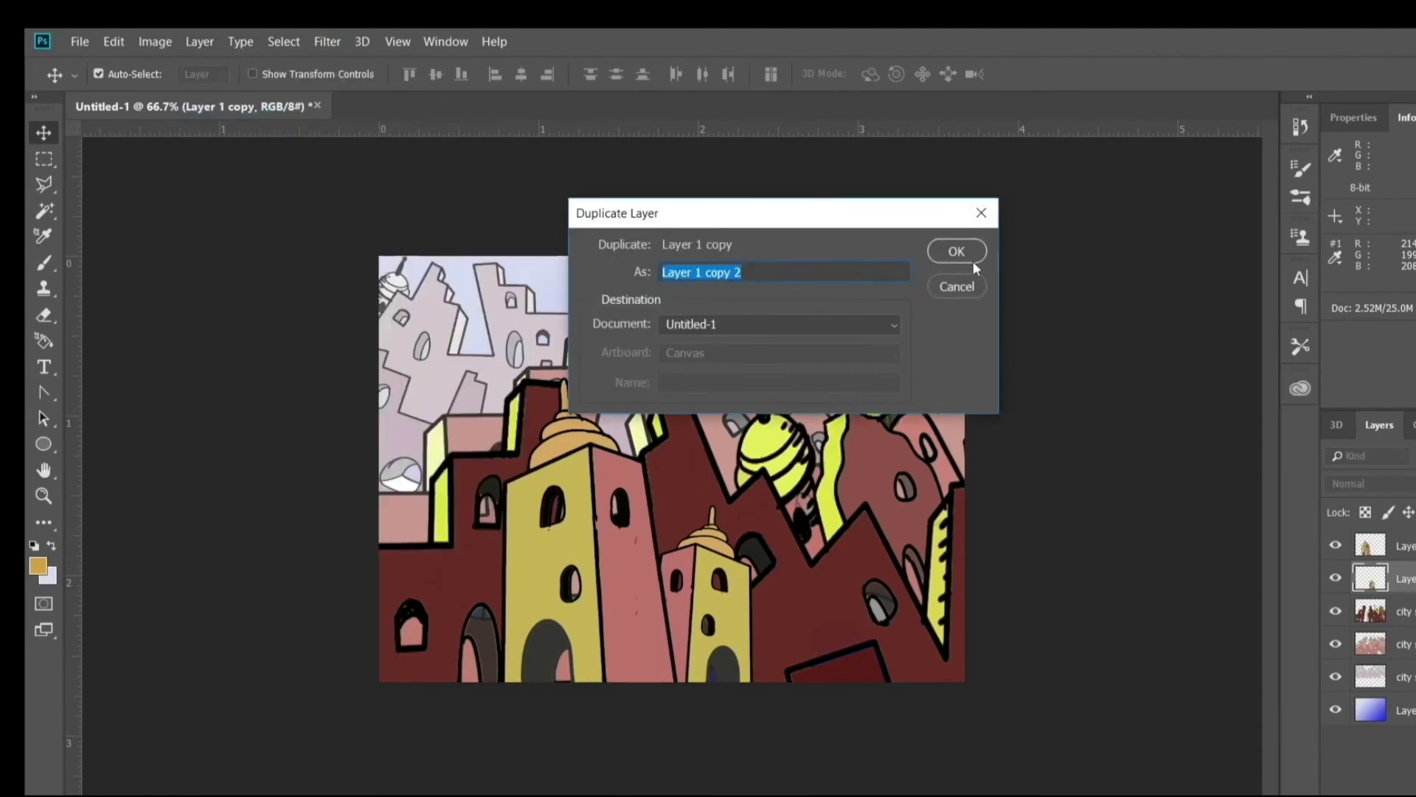
pyautogui.click(957, 251)
pyautogui.click(115, 42)
pyautogui.moveTo(222, 455)
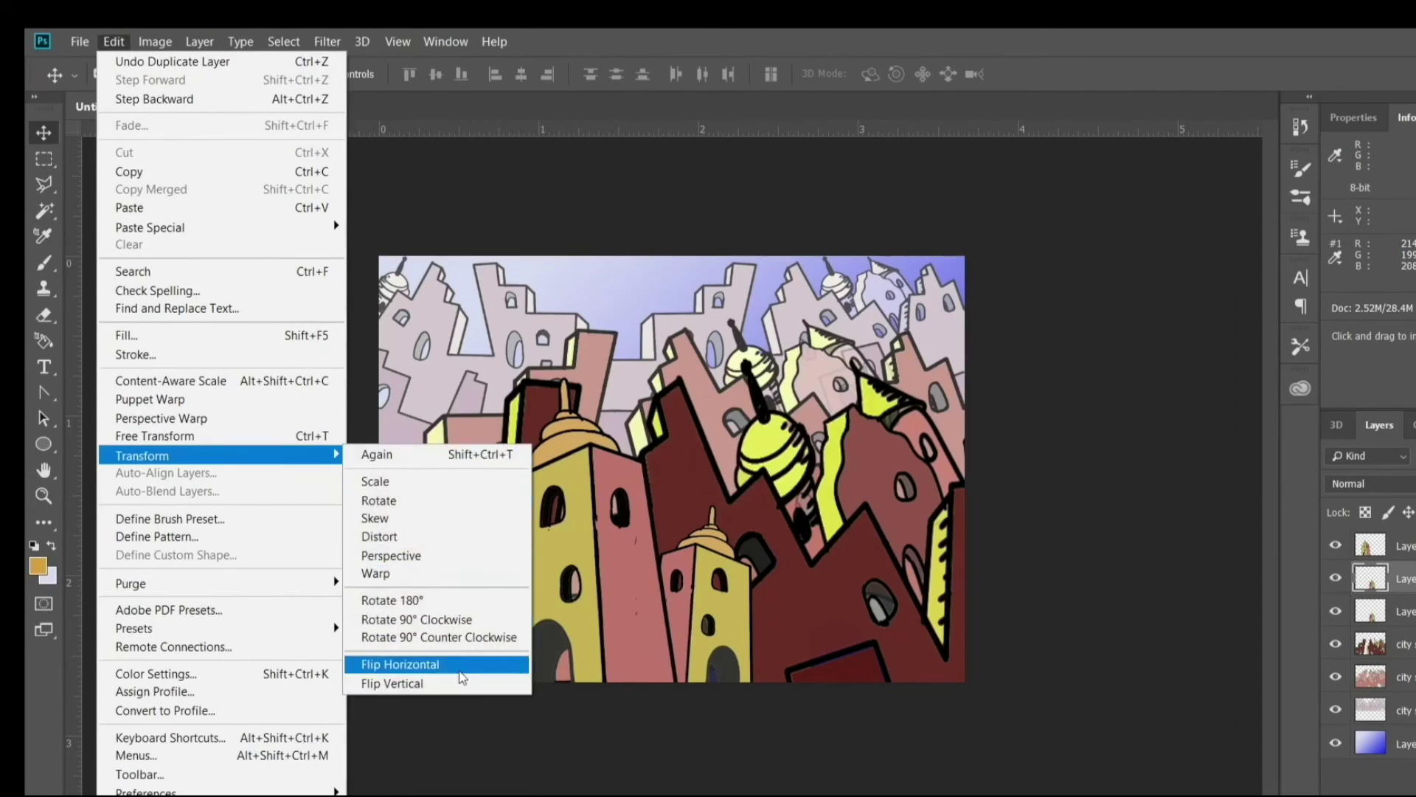
pyautogui.click(413, 664)
pyautogui.moveTo(690, 590); pyautogui.dragTo(487, 601)
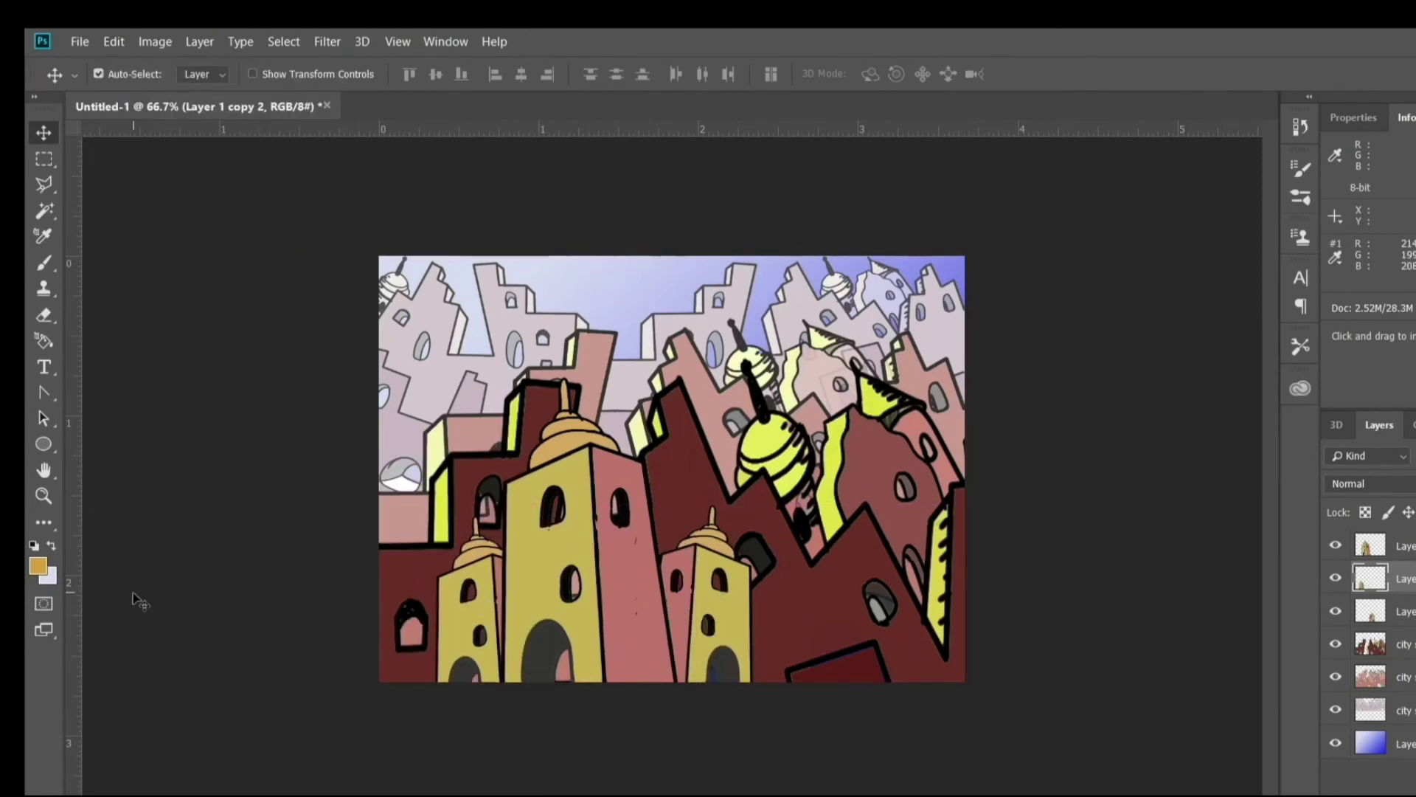
# Step: Select all of the dark red city scape copy 2 layer and adjust its color saturation
pyautogui.click(837, 575)
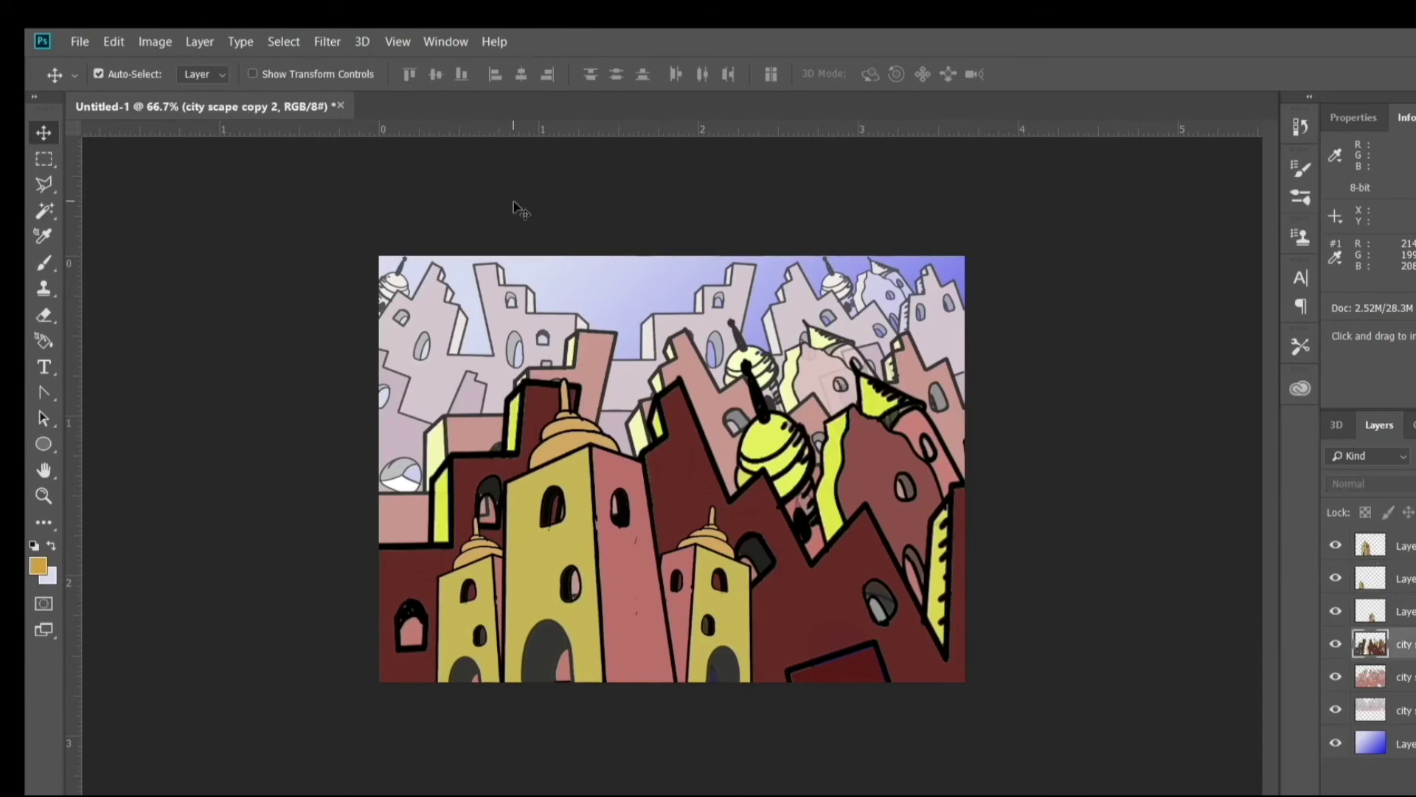
pyautogui.click(200, 41)
pyautogui.moveTo(259, 42)
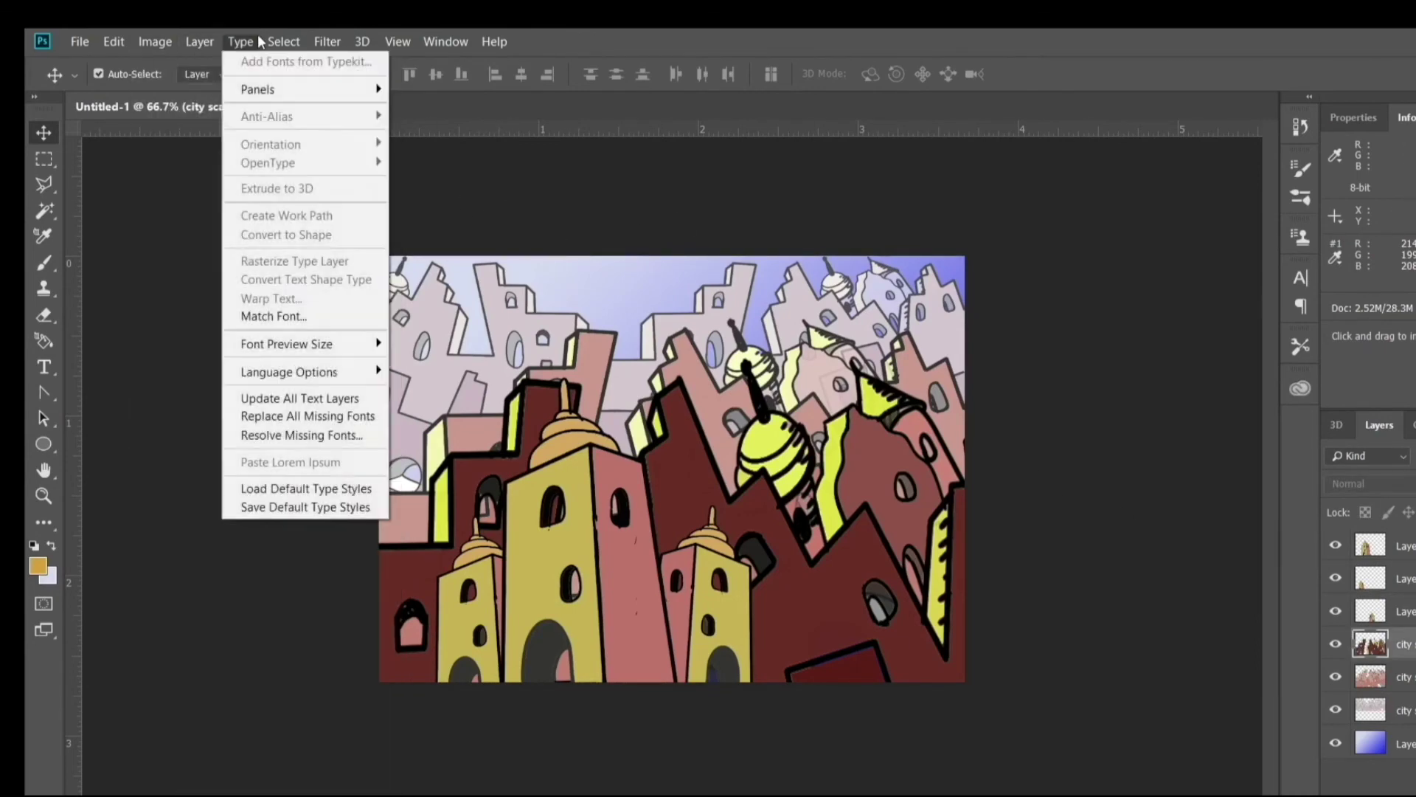
pyautogui.click(287, 62)
pyautogui.click(157, 45)
pyautogui.click(197, 42)
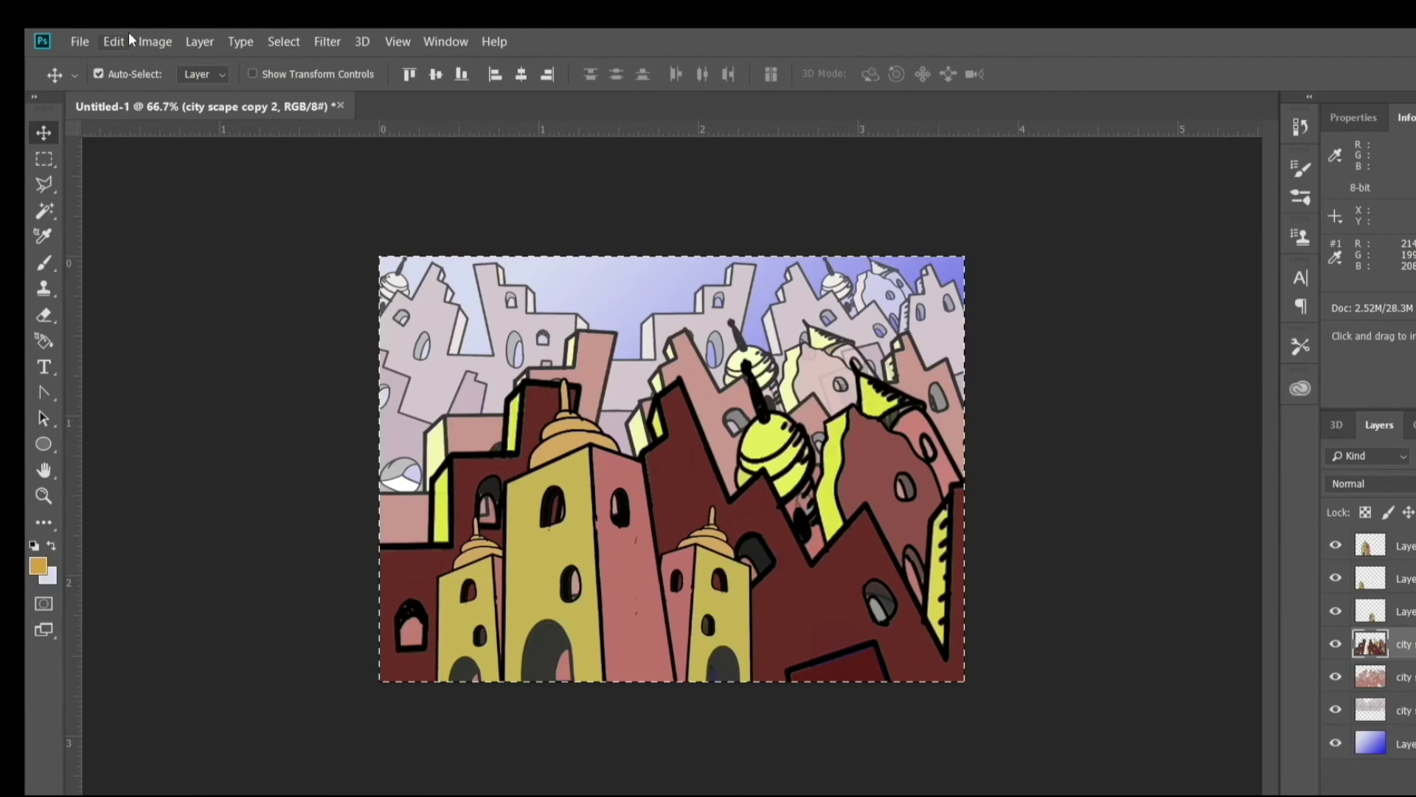
pyautogui.click(151, 41)
pyautogui.moveTo(237, 86)
pyautogui.click(411, 186)
pyautogui.moveTo(1238, 333); pyautogui.dragTo(1255, 339)
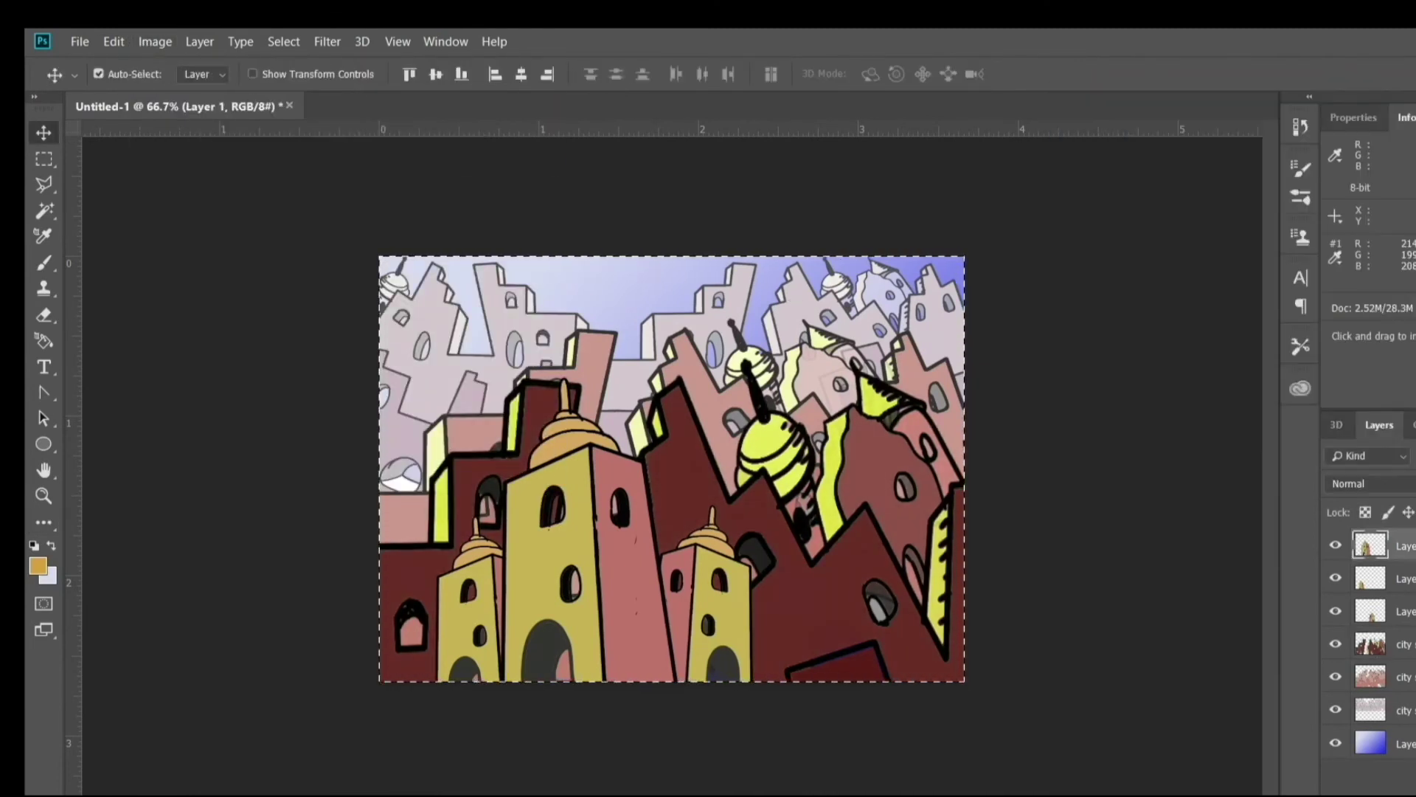
# Step: Make the pink middle cityscape on the city scape copy layer active and apply a Vibrance adjustment to it
pyautogui.hotkey('alt', '[')
pyautogui.hotkey('alt', '[')
pyautogui.hotkey('alt', '[')
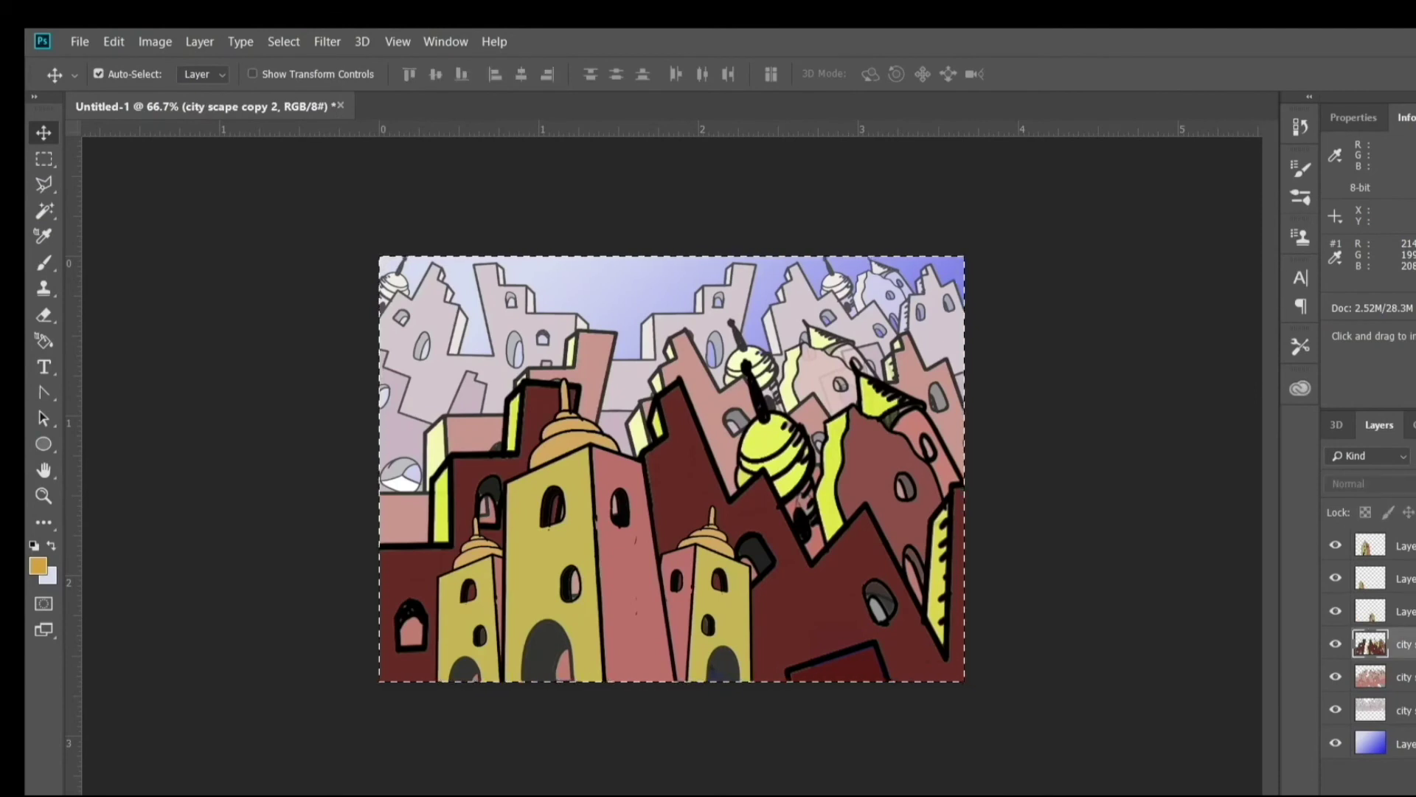
pyautogui.hotkey('alt', '[')
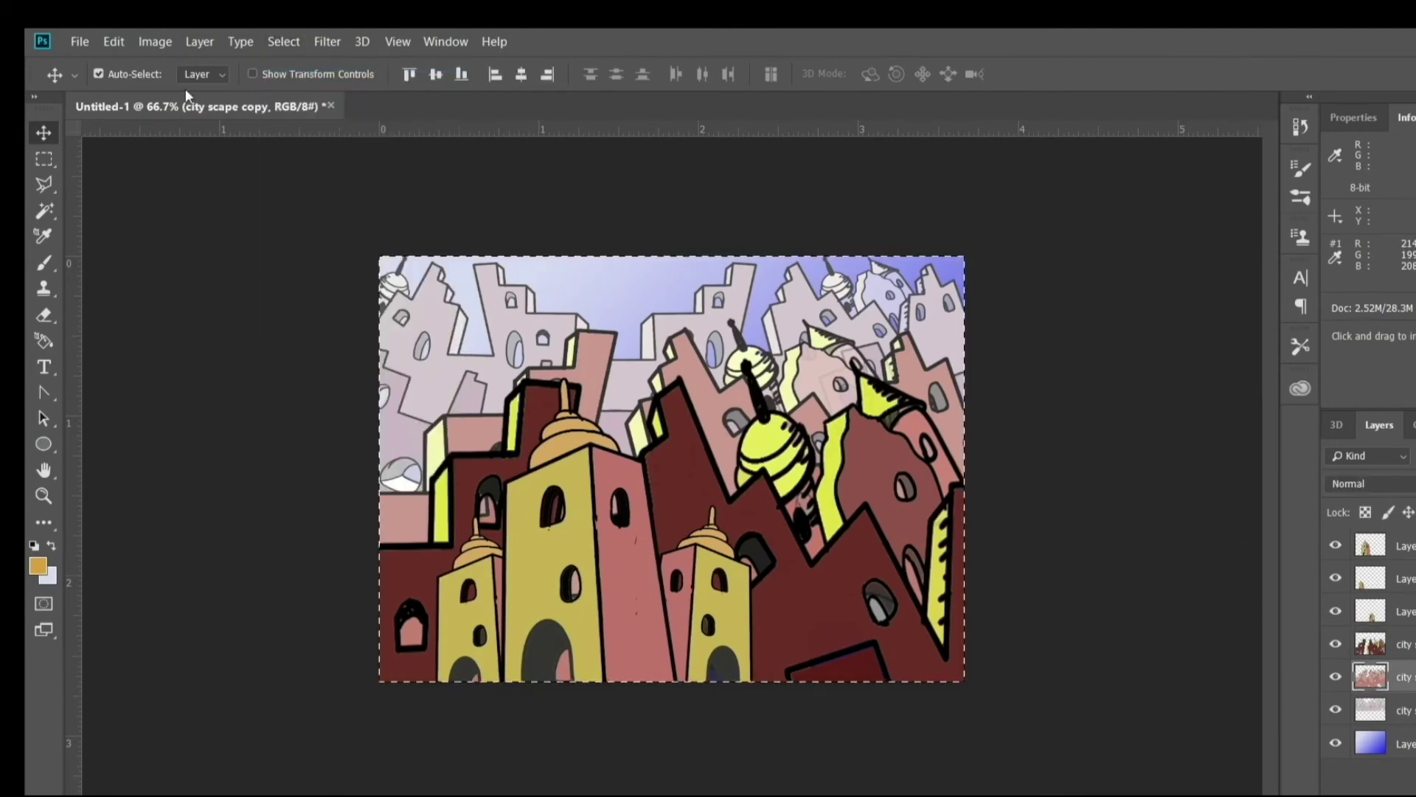
pyautogui.click(155, 41)
pyautogui.moveTo(183, 89)
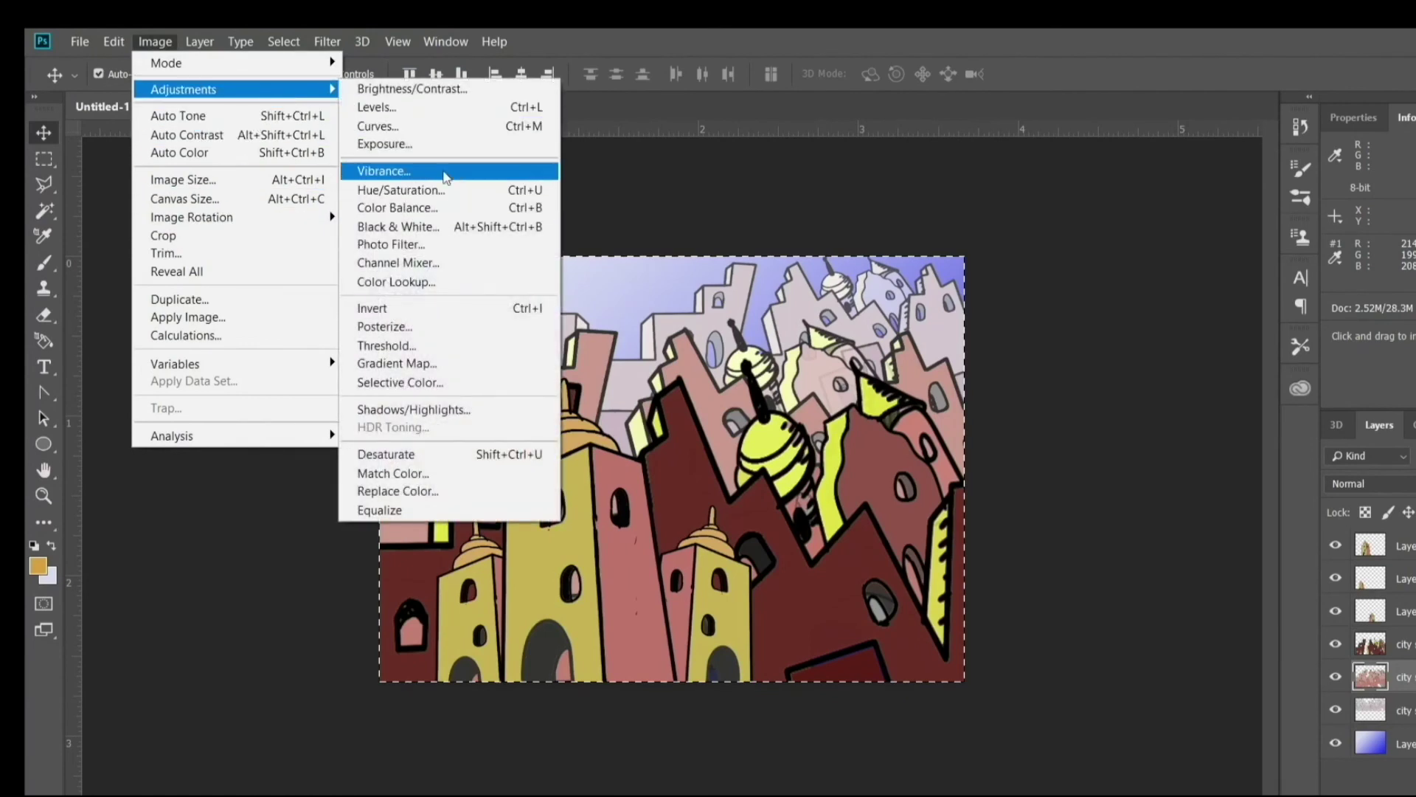
pyautogui.click(388, 164)
pyautogui.moveTo(1238, 336)
pyautogui.mouseDown()
pyautogui.moveTo(1267, 343)
pyautogui.moveTo(1247, 347)
pyautogui.mouseUp()
pyautogui.press('Return')
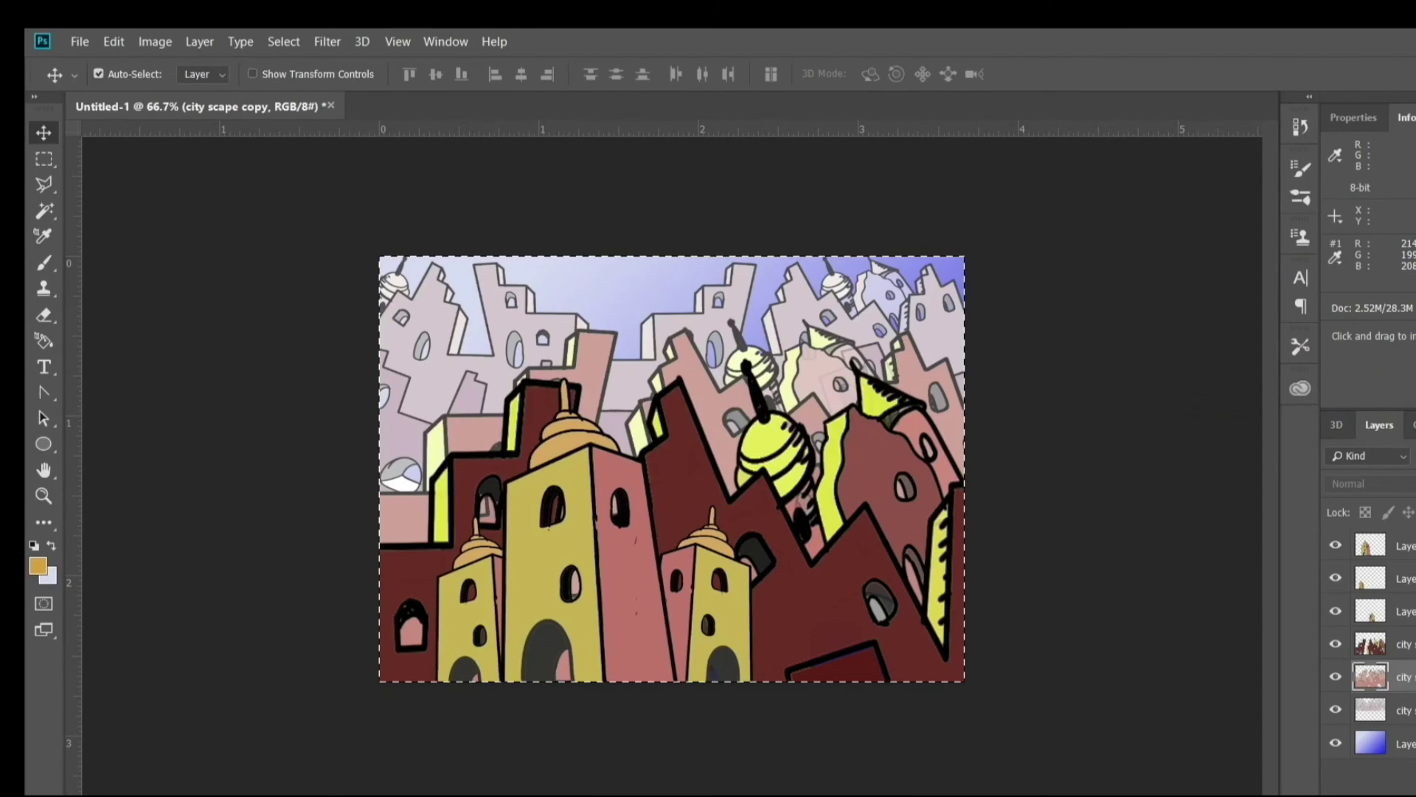
# Step: Hide all layers and show them again from the foreground tower back to the sky to review the layer stack
pyautogui.hotkey('alt', '[')
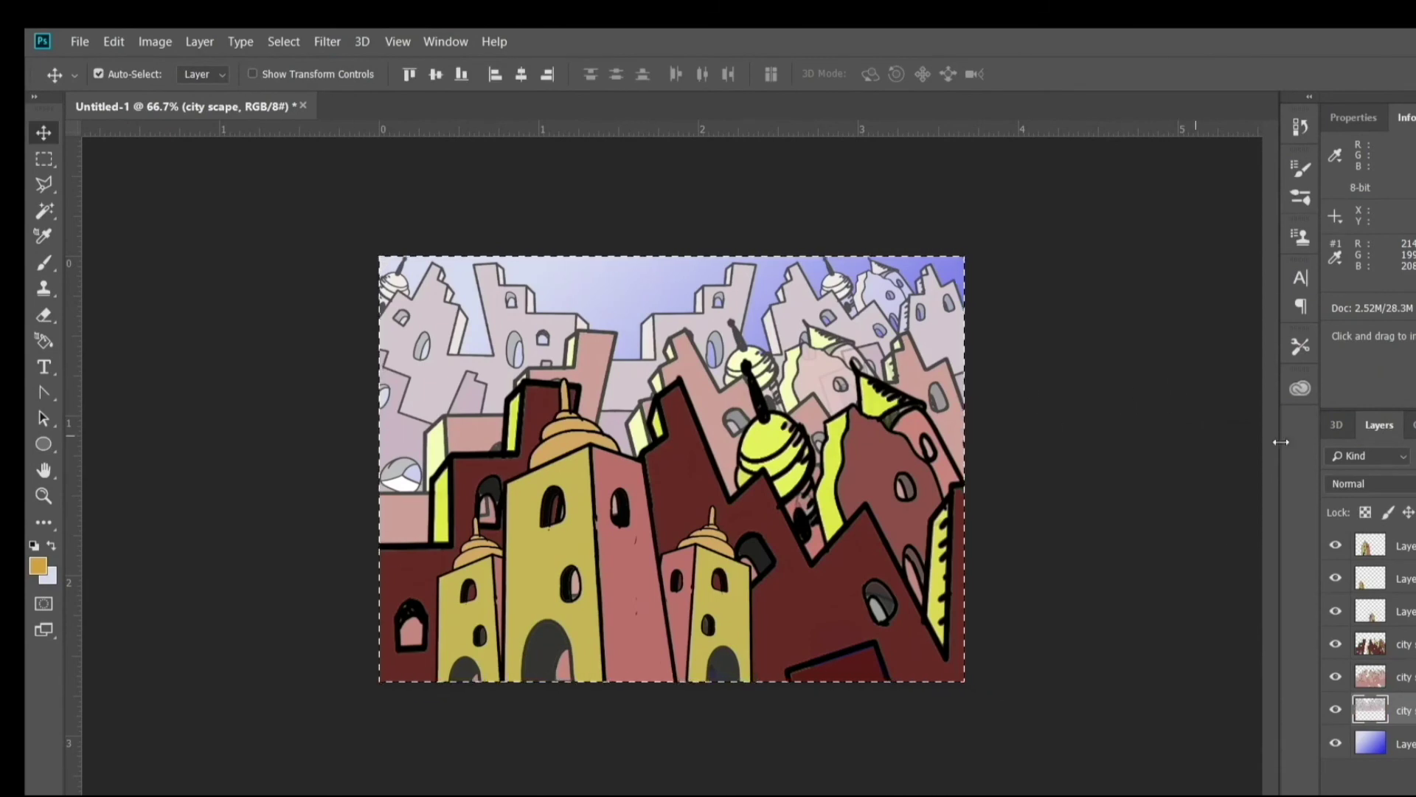
pyautogui.click(1335, 743)
pyautogui.click(1335, 710)
pyautogui.click(1335, 676)
pyautogui.moveTo(1335, 644); pyautogui.dragTo(1335, 542)
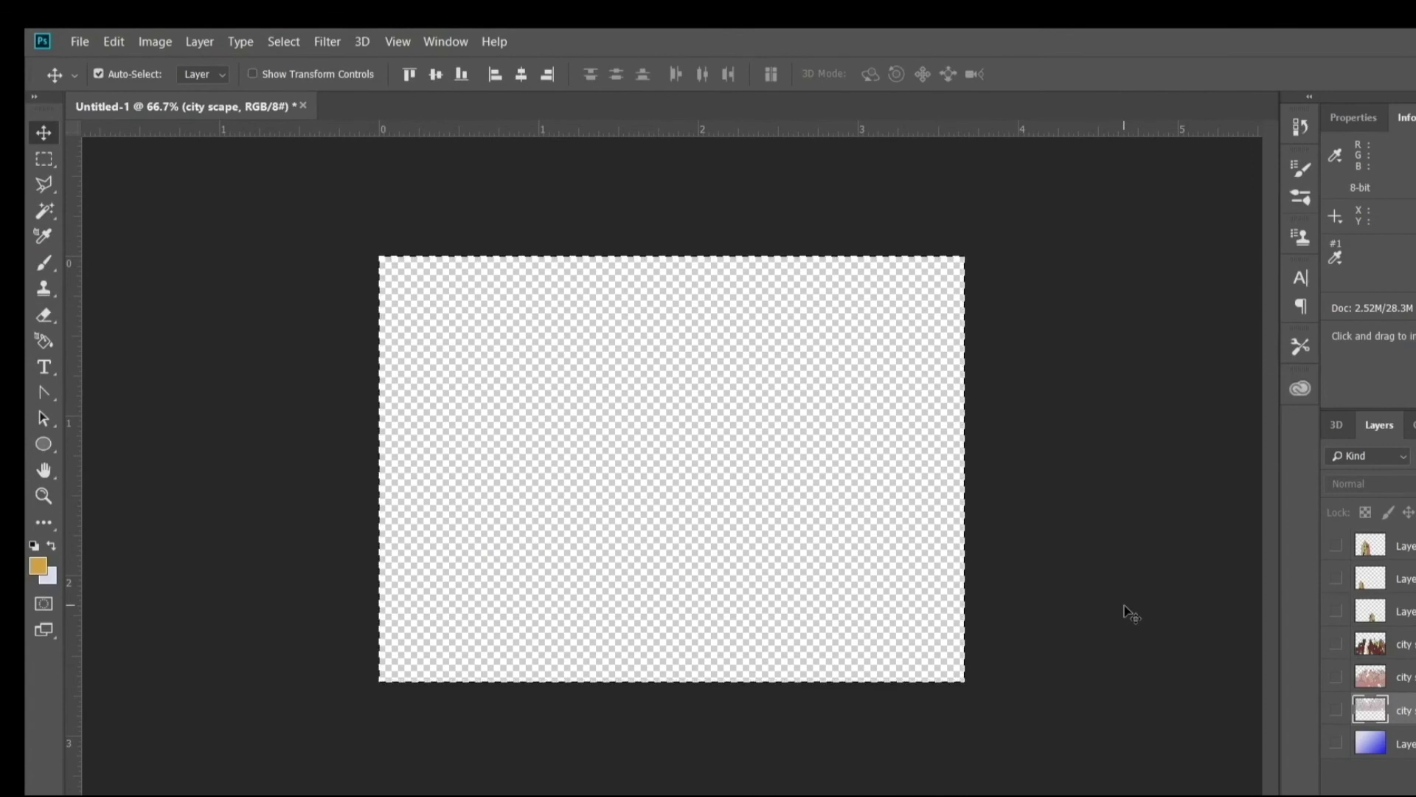
pyautogui.click(1335, 545)
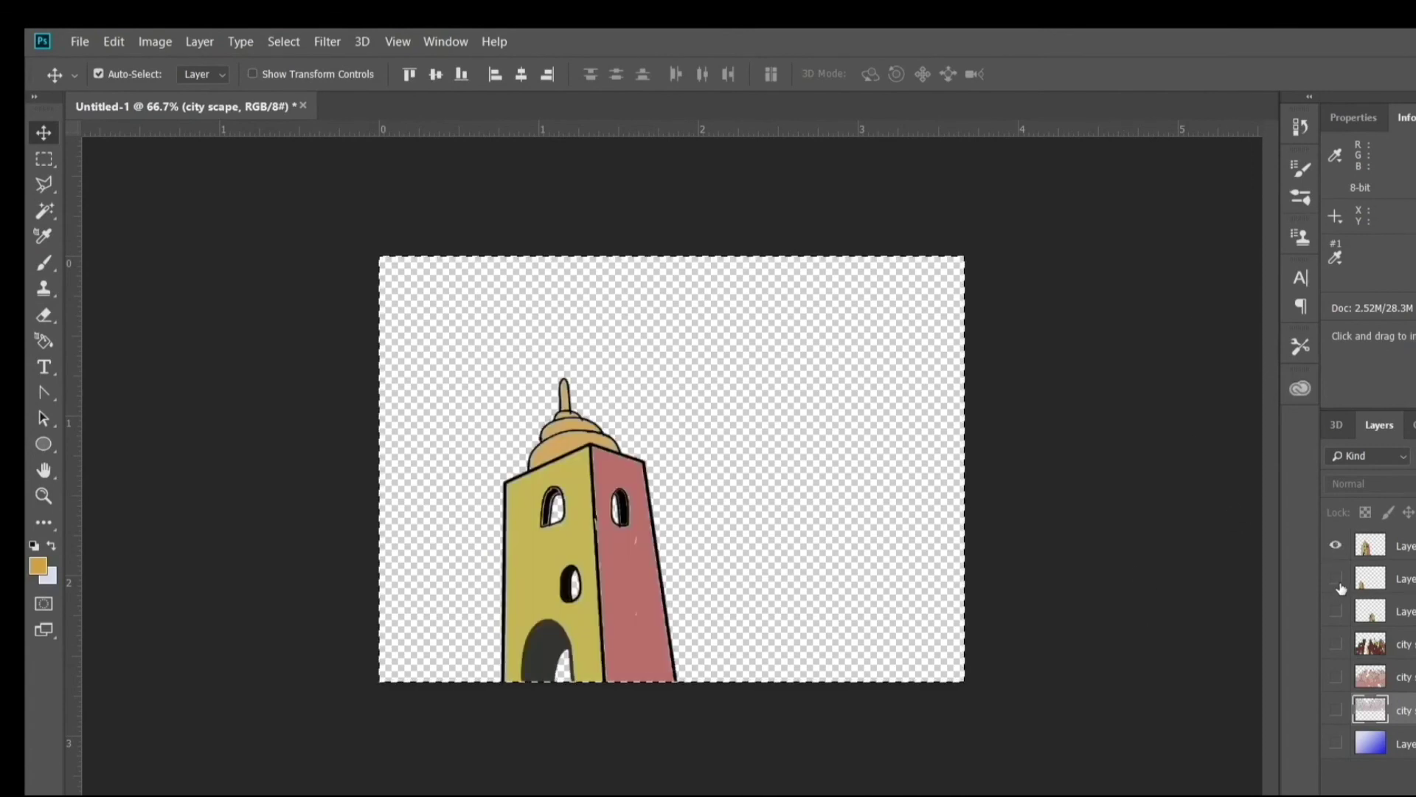
pyautogui.click(1336, 611)
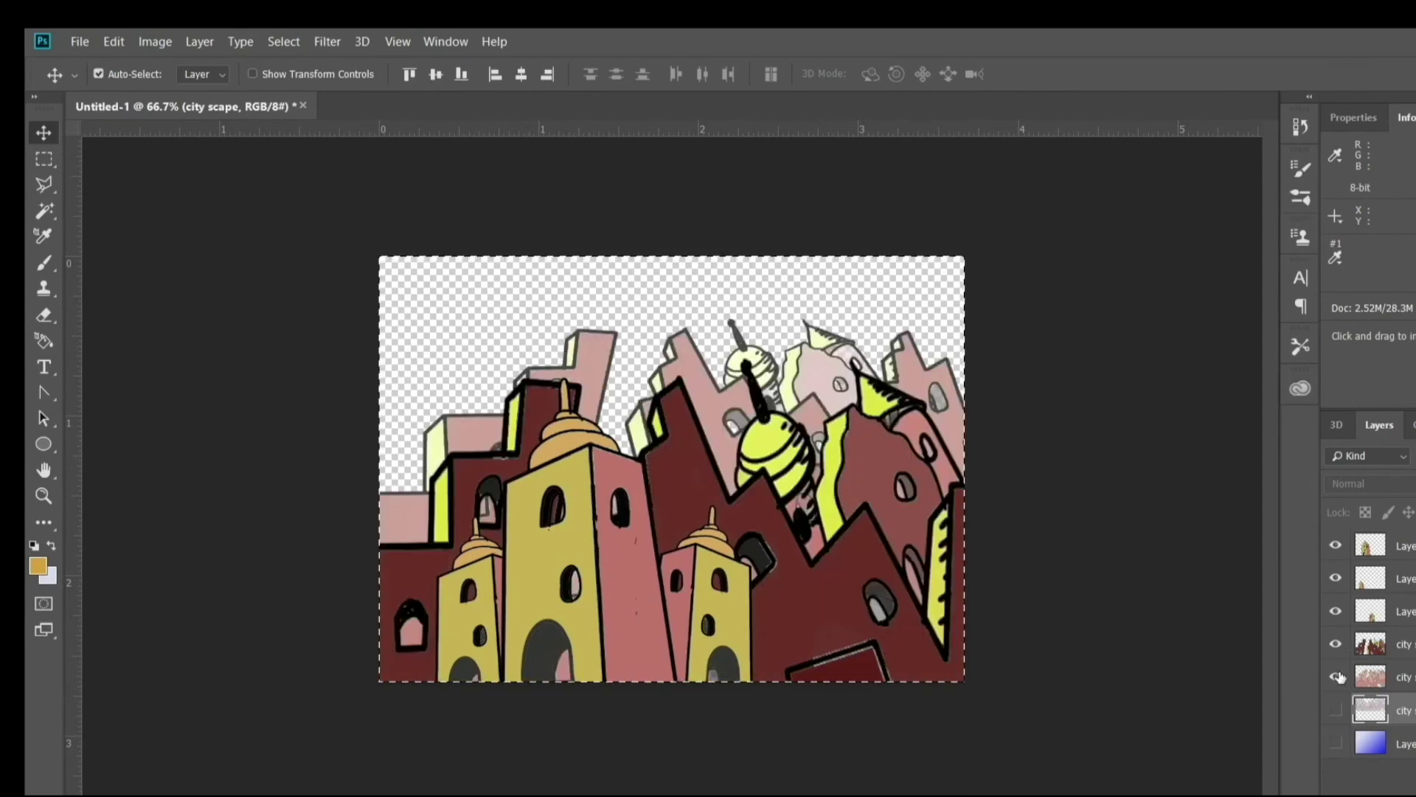
pyautogui.click(1335, 710)
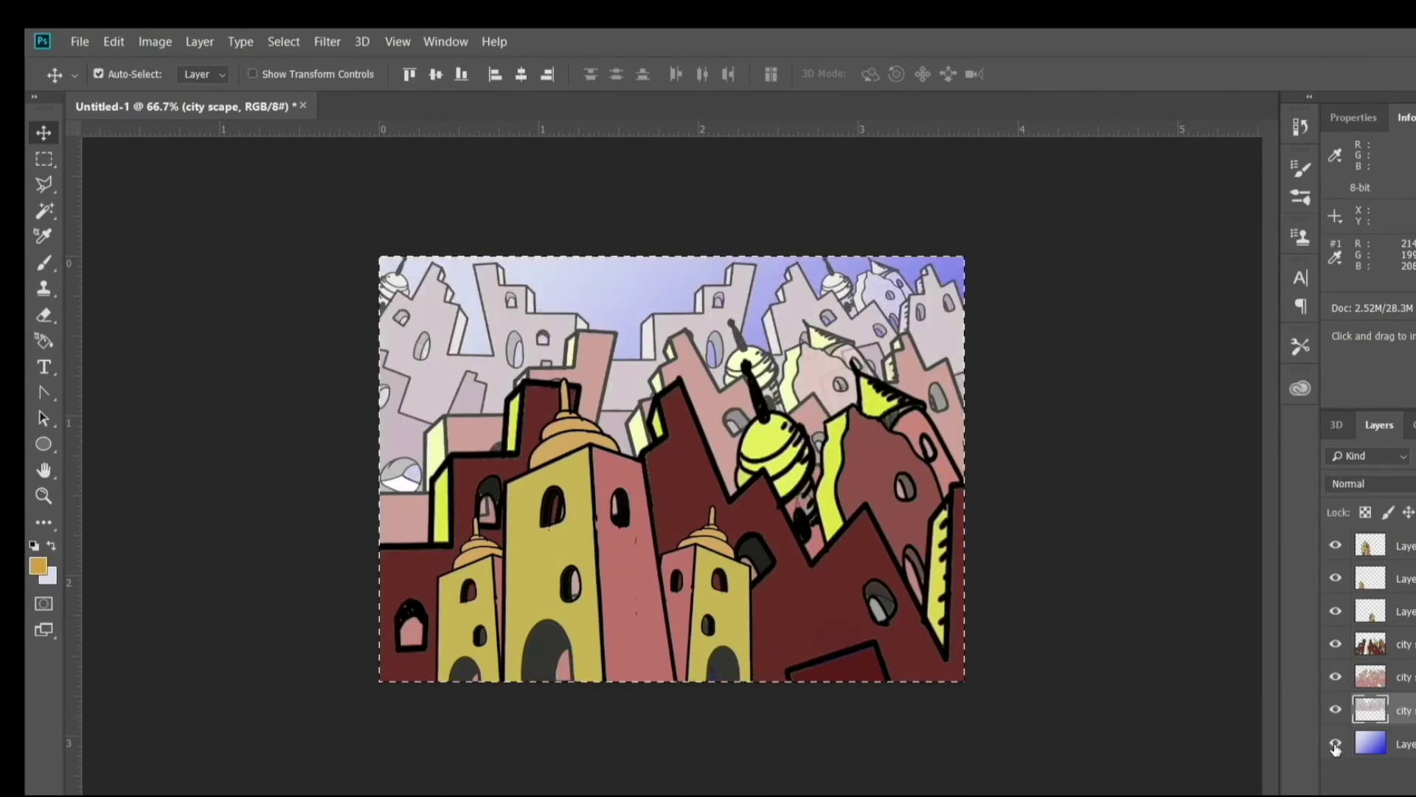